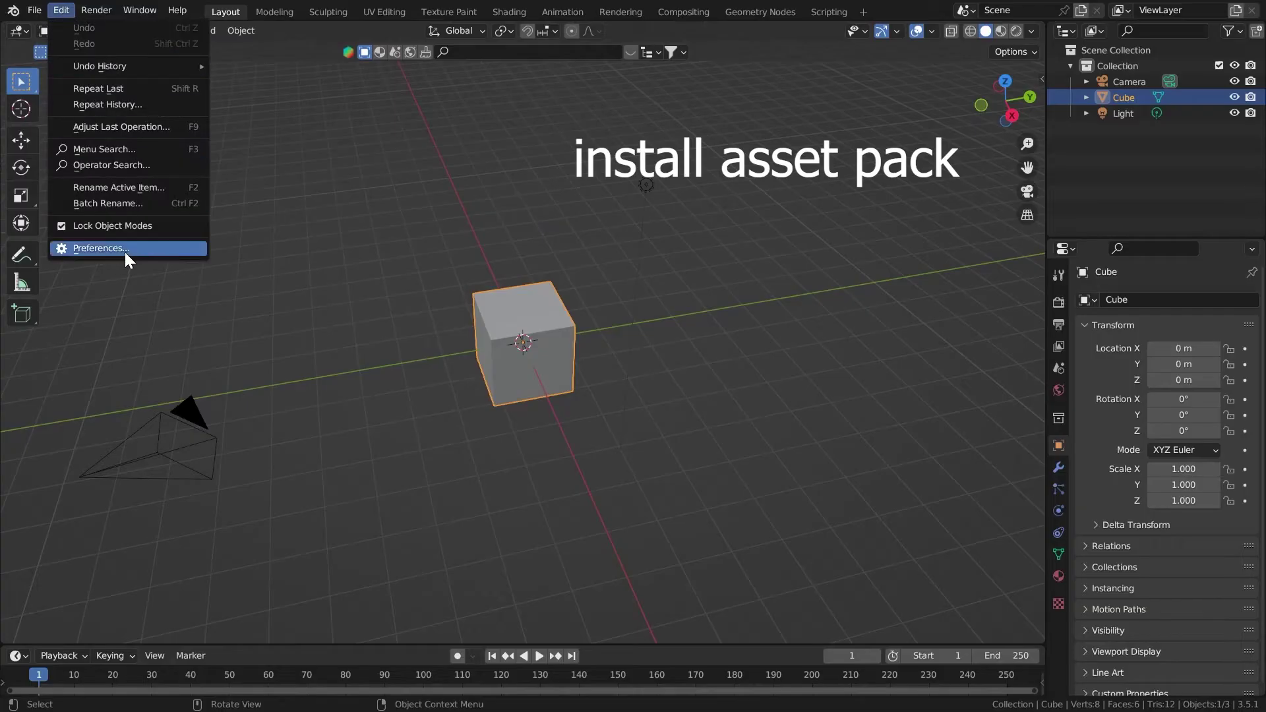
Switch Blender Preferences to the File Paths tab to view the Asset Libraries list.
left_click(126, 257)
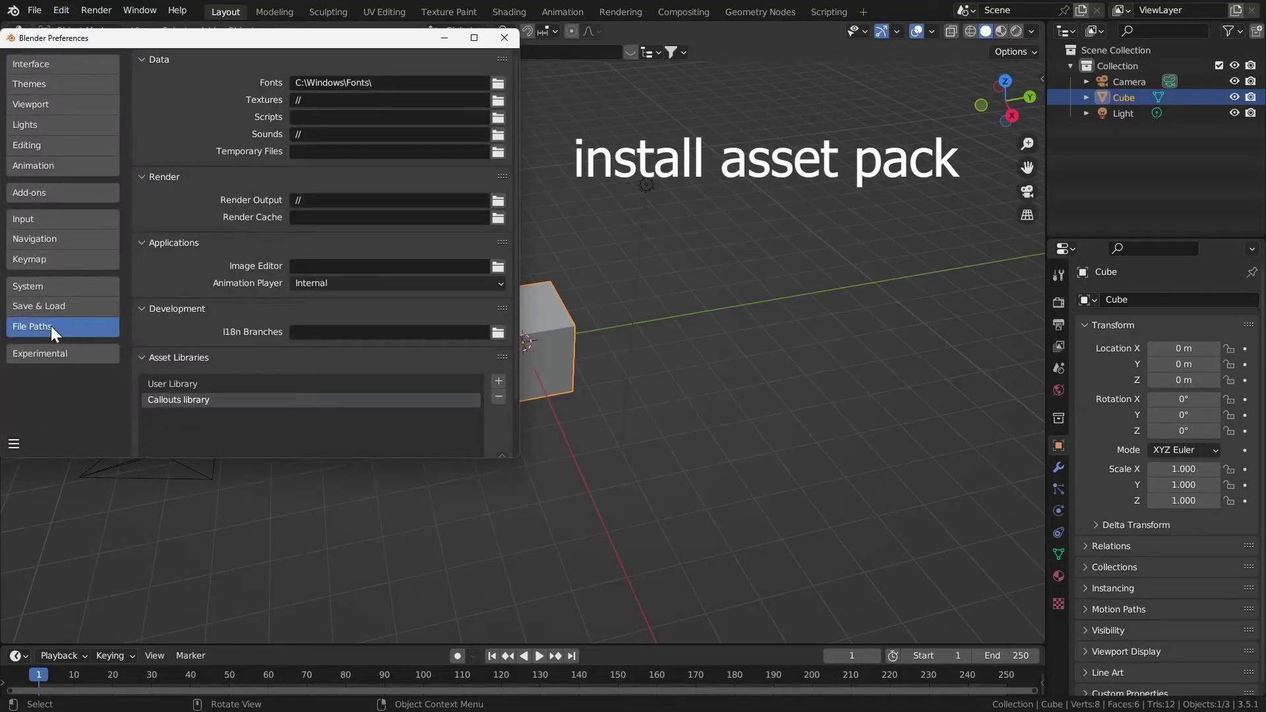
Add a new asset library pointing to the callouts folder in Downloads.
scroll(203, 308, "down", 3)
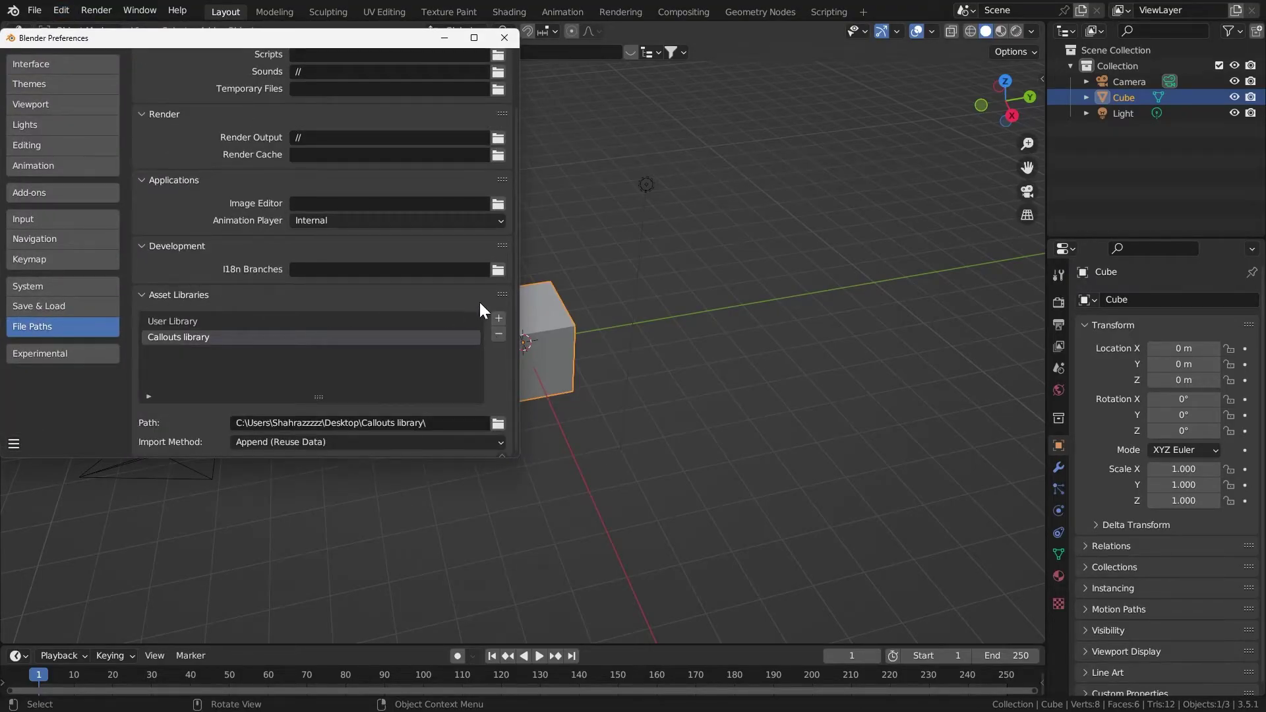
left_click(499, 318)
left_click(156, 220)
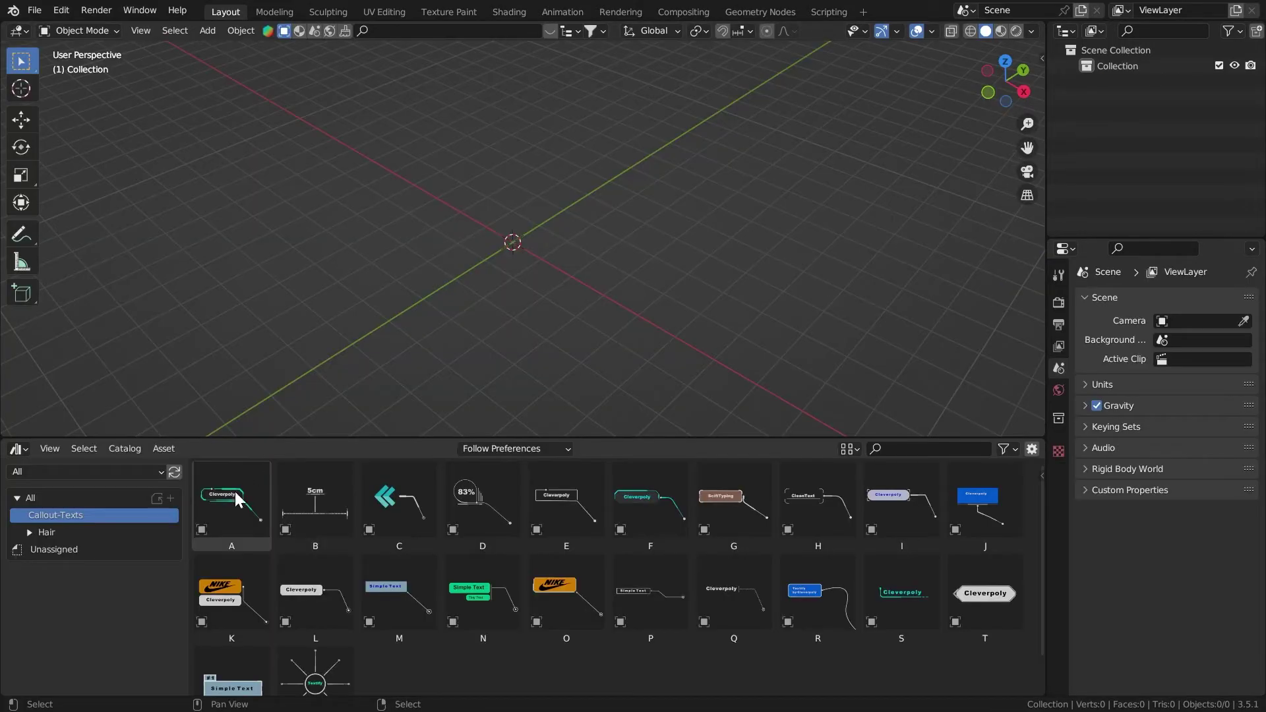
Drag four callout assets, including the Cleverpoly label, from the Asset Browser into the viewport.
left_click_drag(226, 503, 506, 250)
left_click_drag(650, 501, 764, 337)
left_click_drag(566, 590, 184, 241)
scroll(521, 237, "down", 5)
left_click_drag(818, 587, 524, 128)
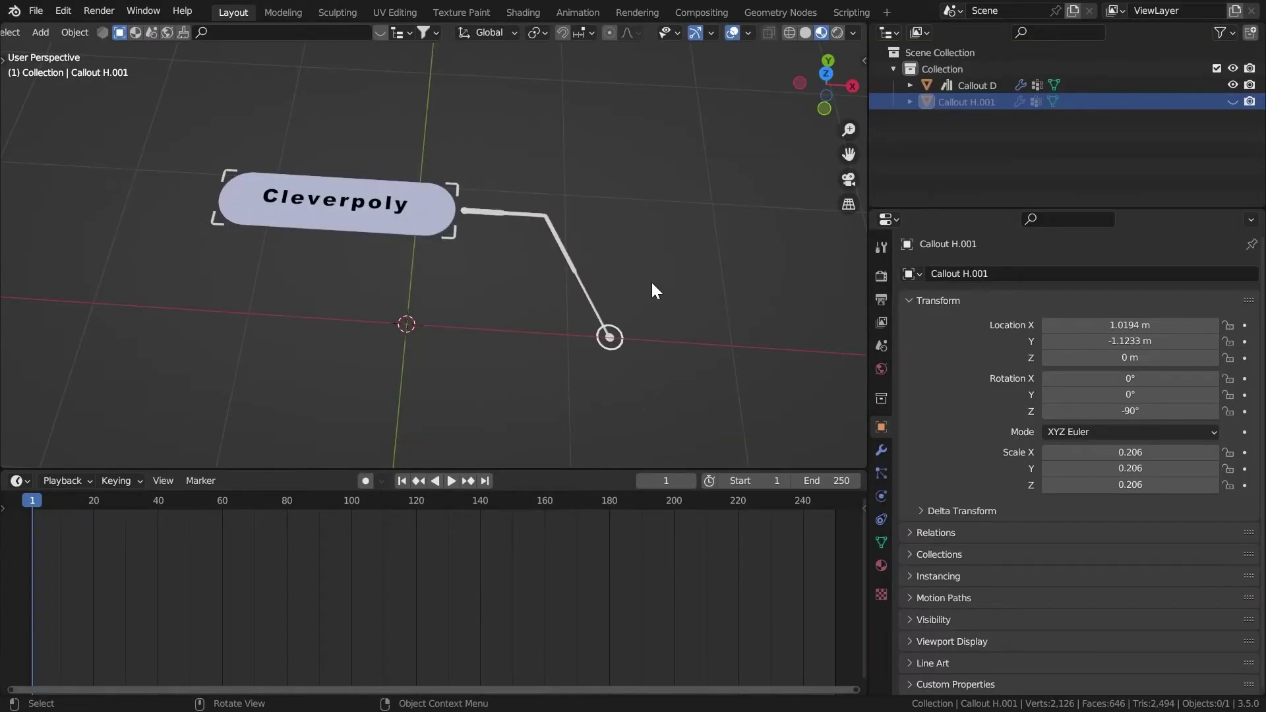
Select Callout D and set its GeometryNodes Animate All value to 2.140.
left_click(421, 196)
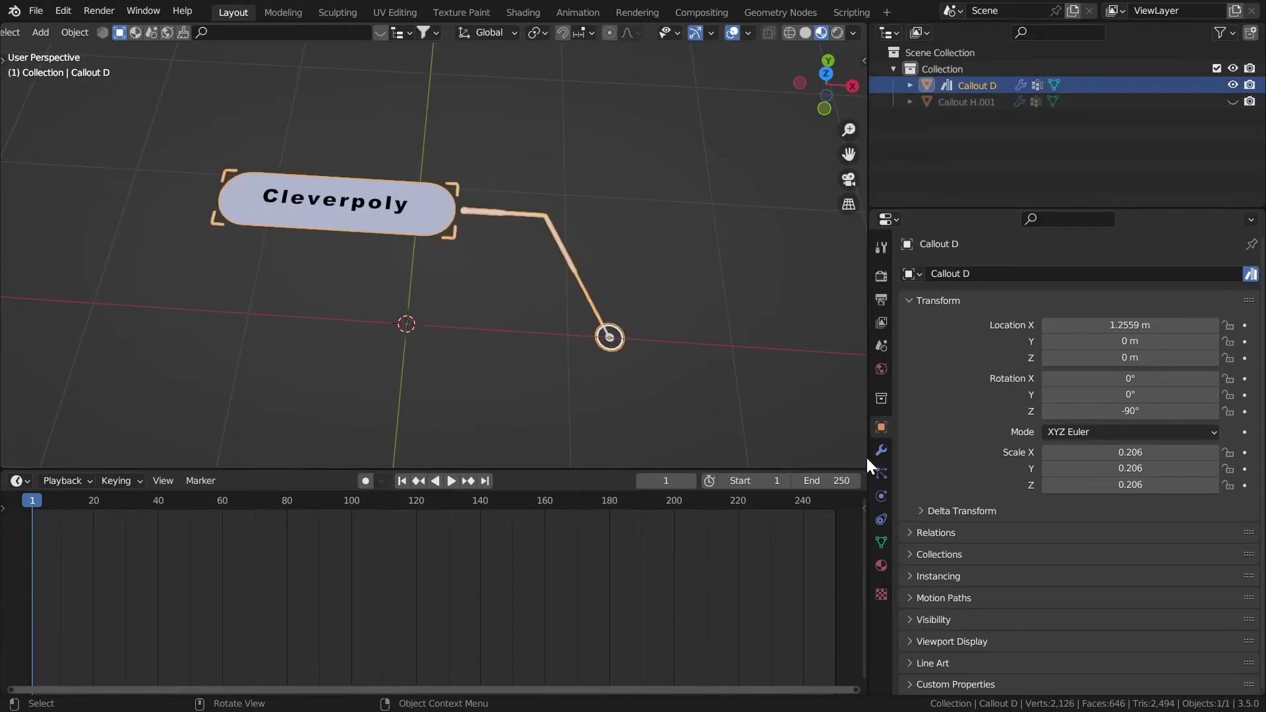
left_click(880, 450)
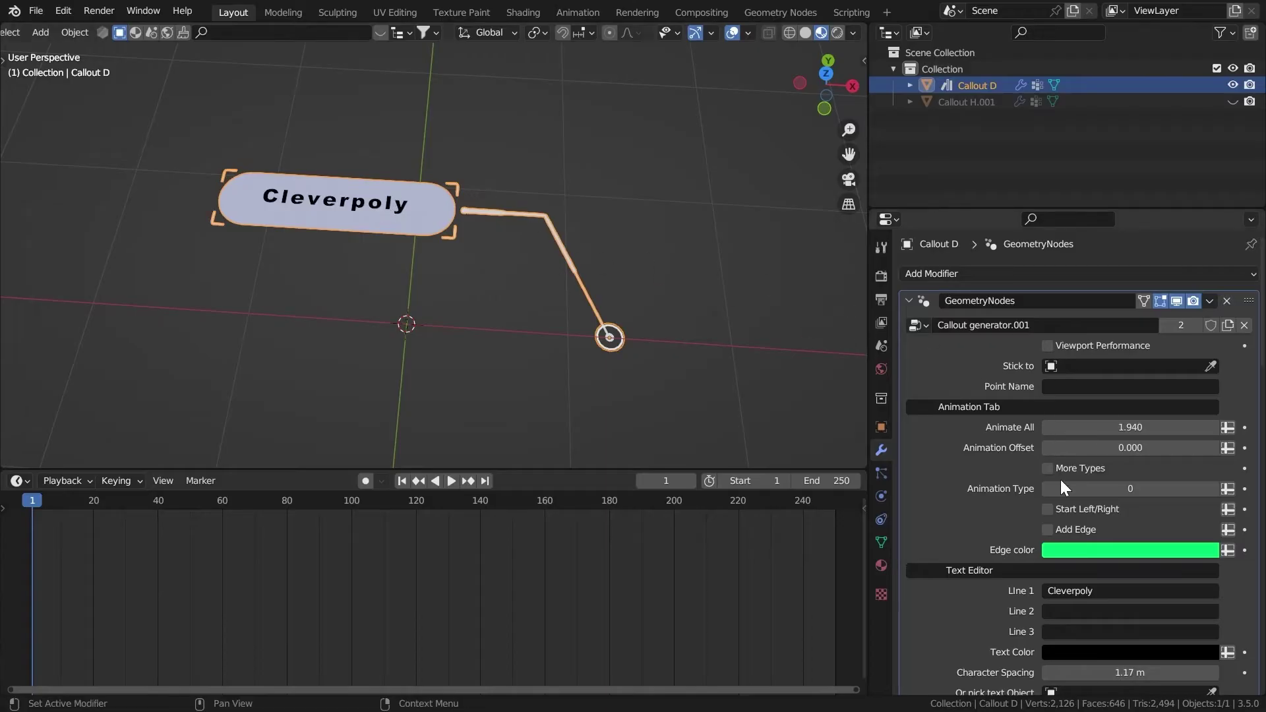
scroll(1003, 323, "down", 20)
scroll(1003, 323, "down", 12)
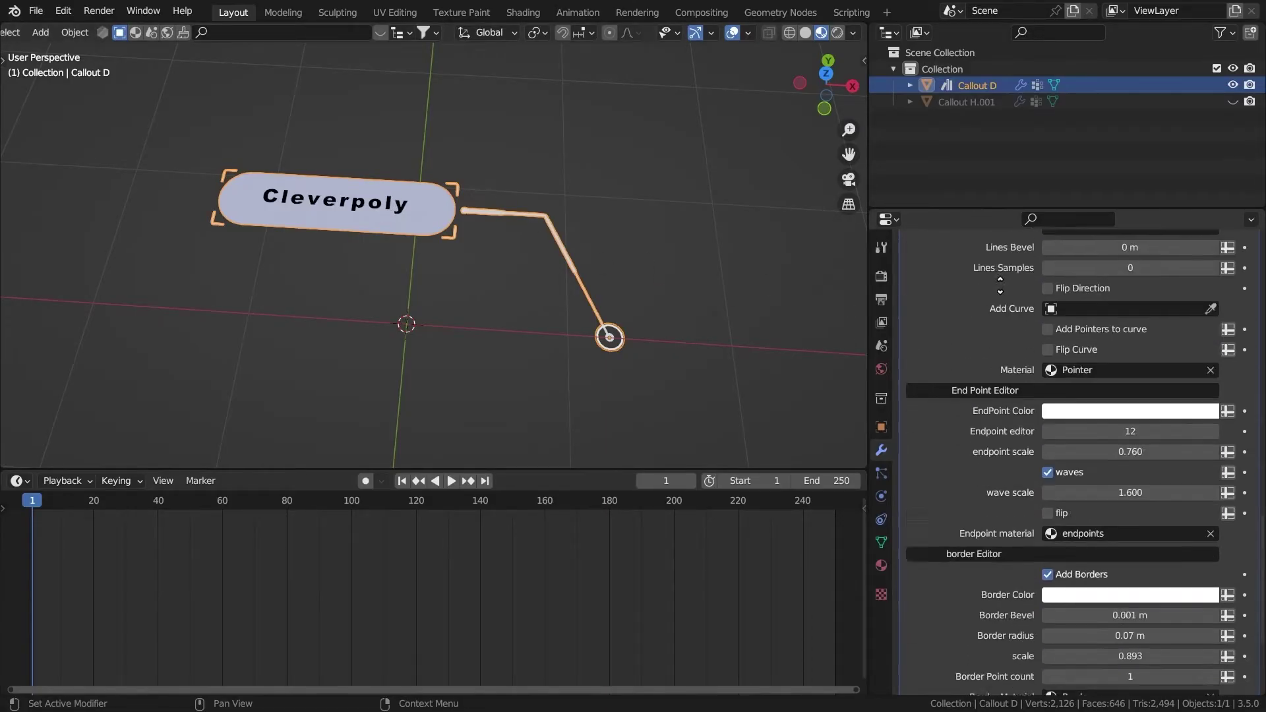
scroll(1013, 469, "up", 20)
scroll(1013, 470, "up", 8)
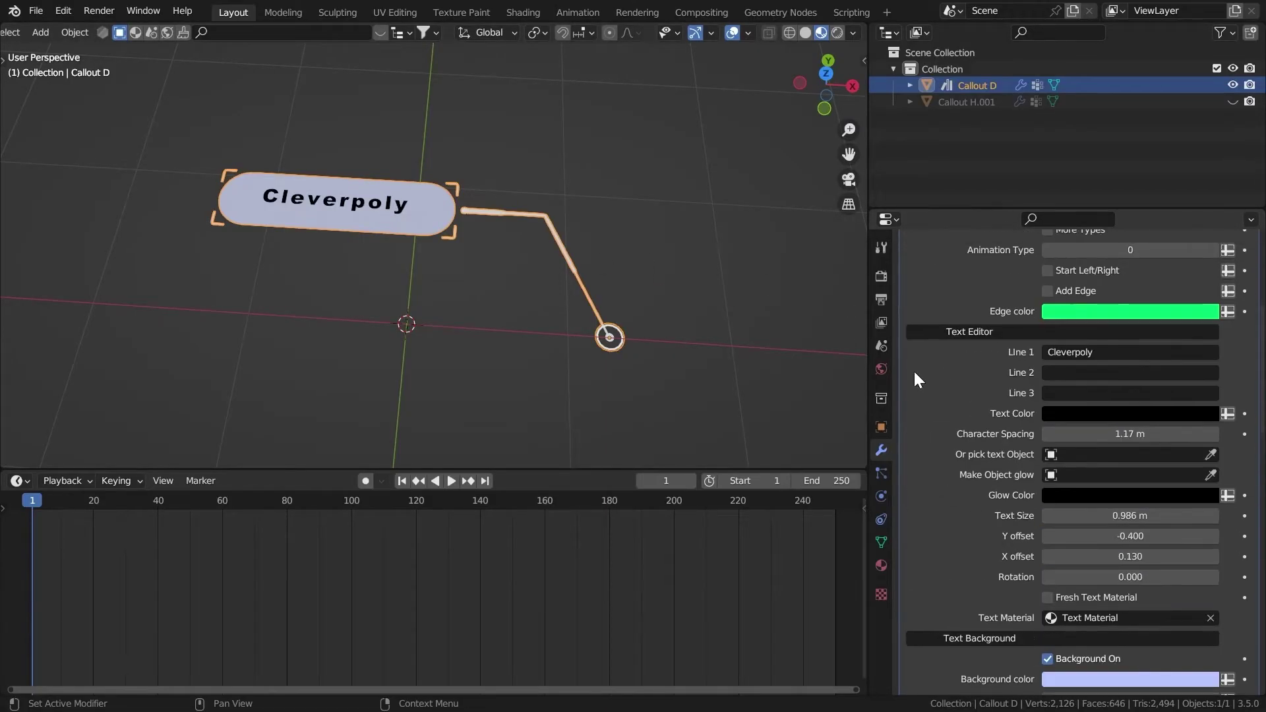
scroll(975, 410, "up", 6)
middle_click_drag(726, 290, 705, 259)
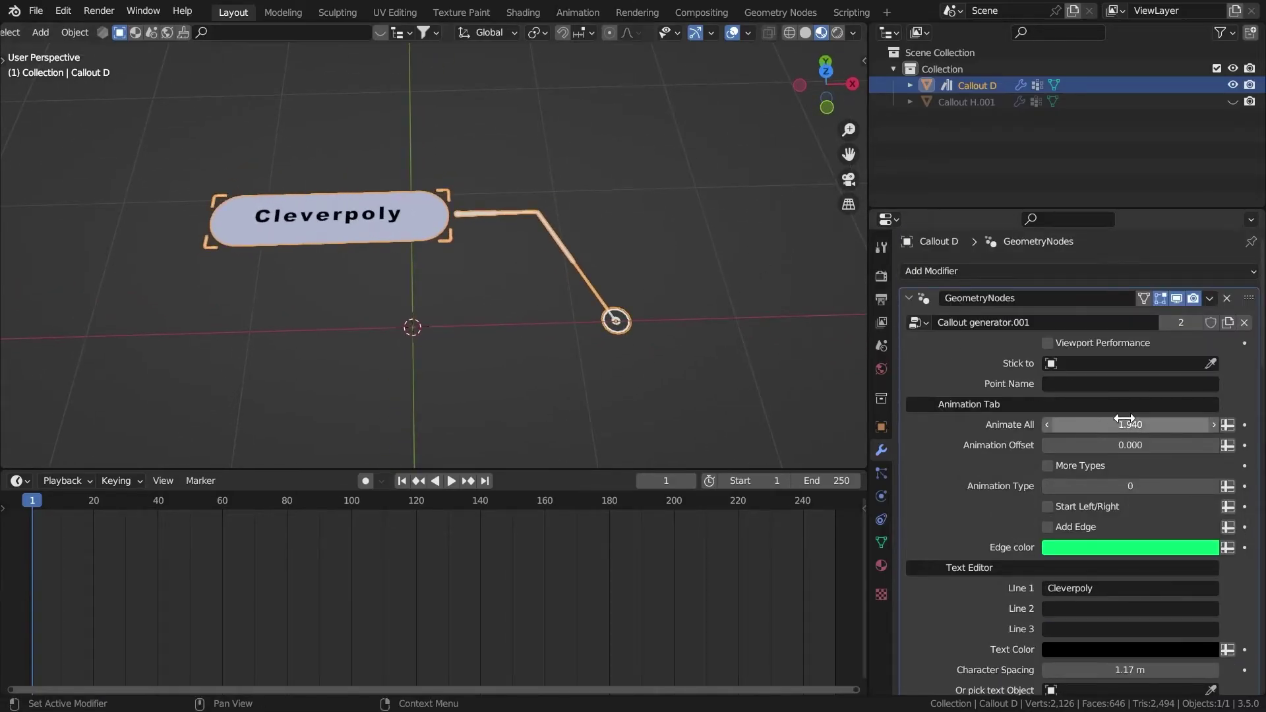
mouse_move(1124, 422)
left_mouse_down()
mouse_move(1077, 416)
mouse_move(1046, 387)
mouse_move(1051, 405)
mouse_move(1078, 406)
mouse_move(953, 392)
mouse_move(1107, 407)
left_mouse_up()
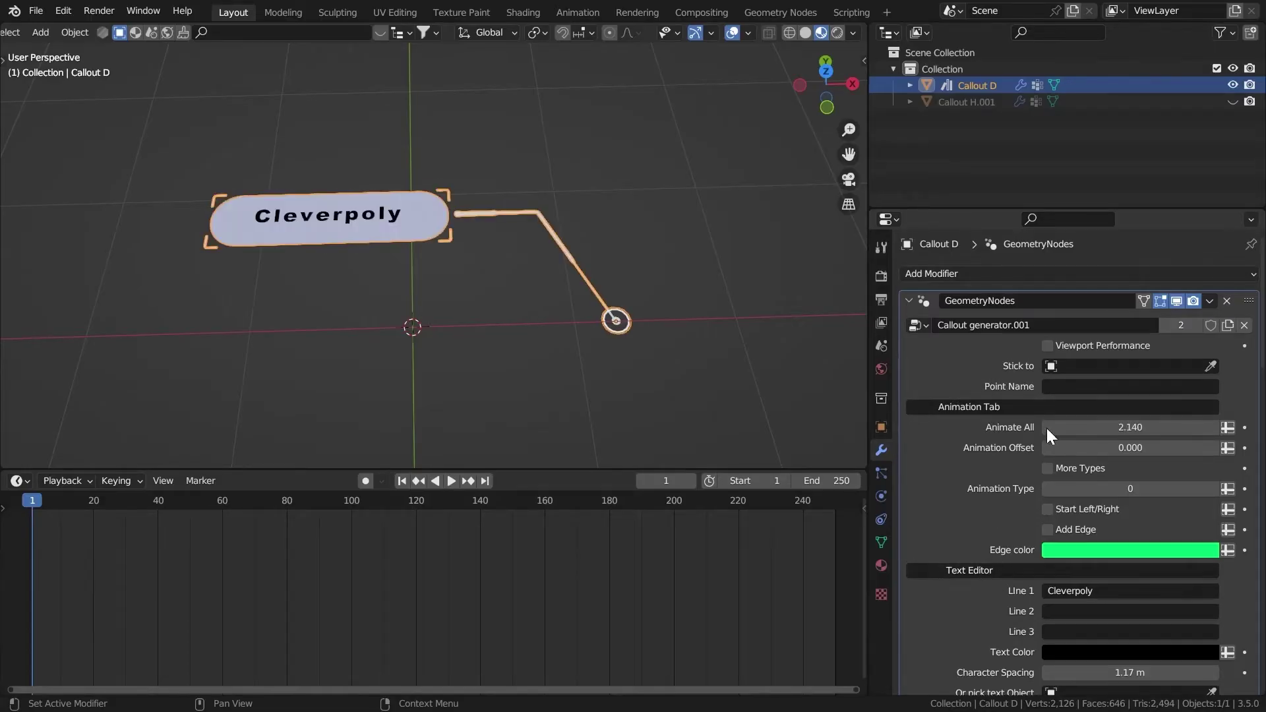
scroll(971, 574, "down", 4)
Switch to top view, enter Edit Mode on the callout and select the label face.
left_click(826, 71)
middle_click_drag(473, 164, 594, 218, "shift")
key("Tab")
left_click(543, 262)
Temporarily hide the callout generator's viewport result to inspect the plain mesh, then restore it.
scroll(1140, 323, "up", 3)
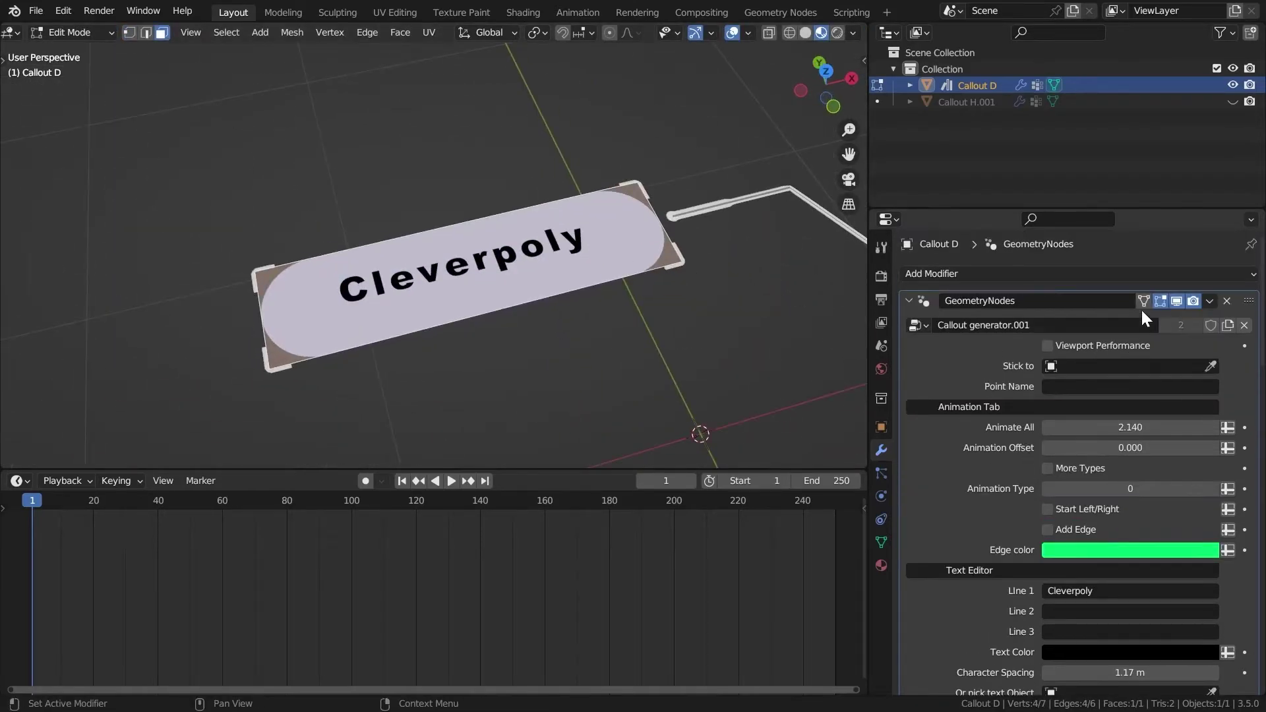
left_click(1178, 302)
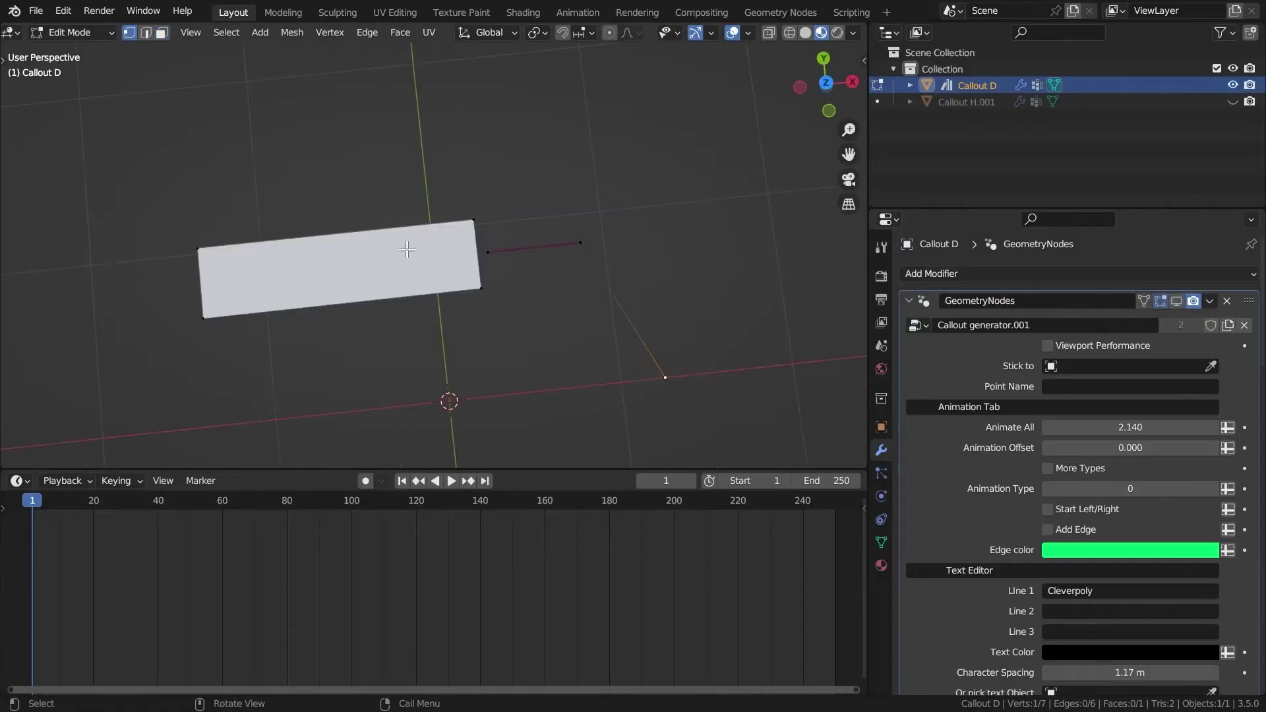
middle_click_drag(404, 249, 443, 254)
middle_click_drag(443, 253, 750, 226, "shift")
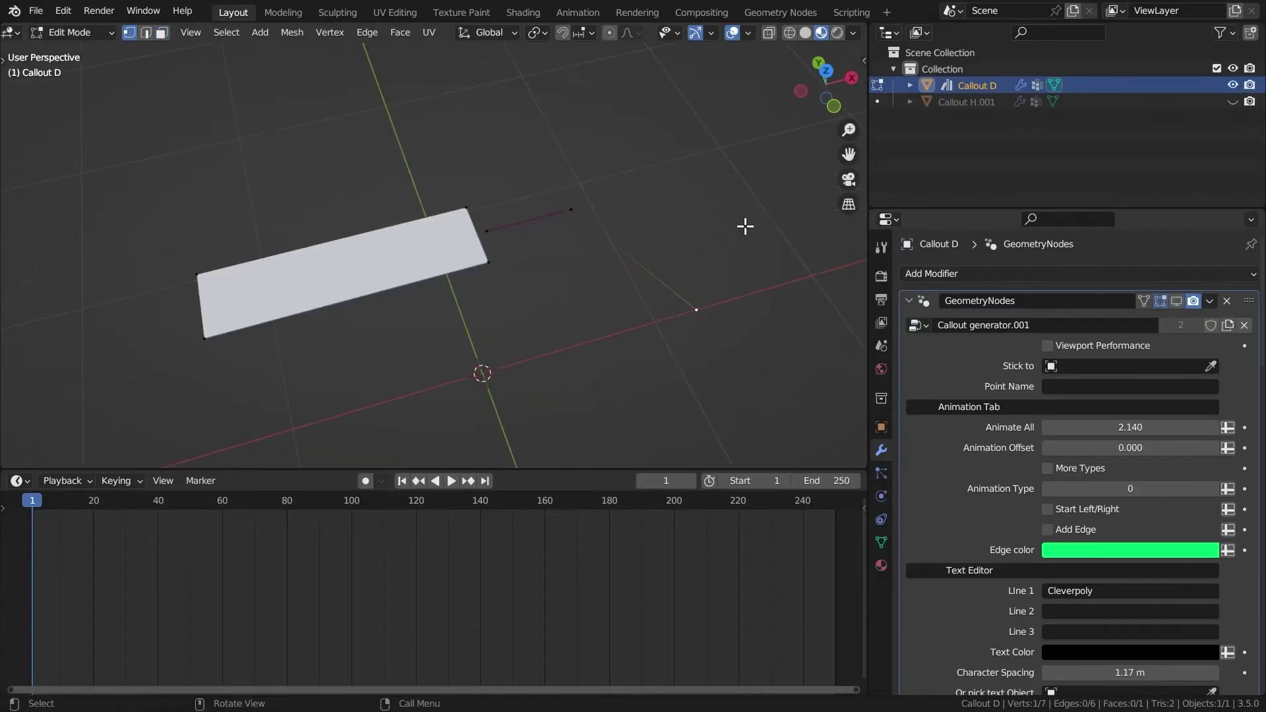
left_click(1176, 301)
middle_click_drag(501, 218, 582, 260)
Select the label's two left vertices and try moving them along X, cancelling both moves.
left_click_drag(316, 194, 229, 323)
key("g")
key("x")
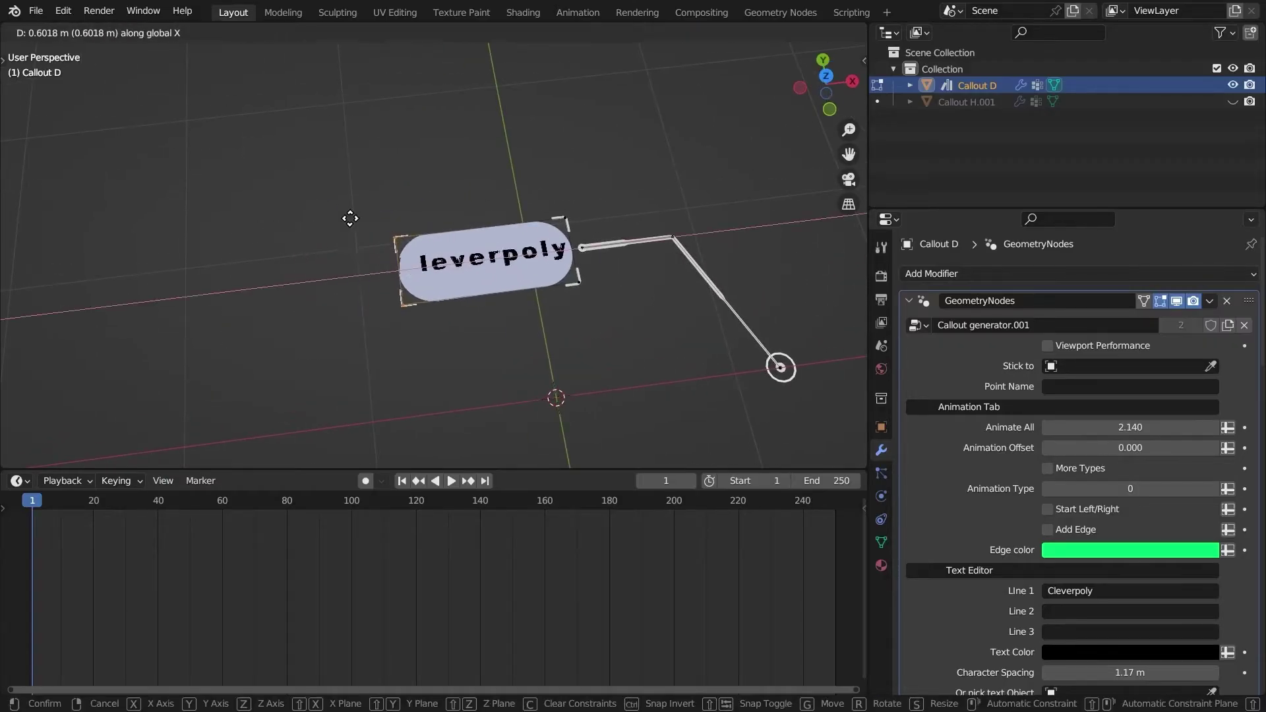
key("Escape")
middle_click_drag(275, 189, 388, 221)
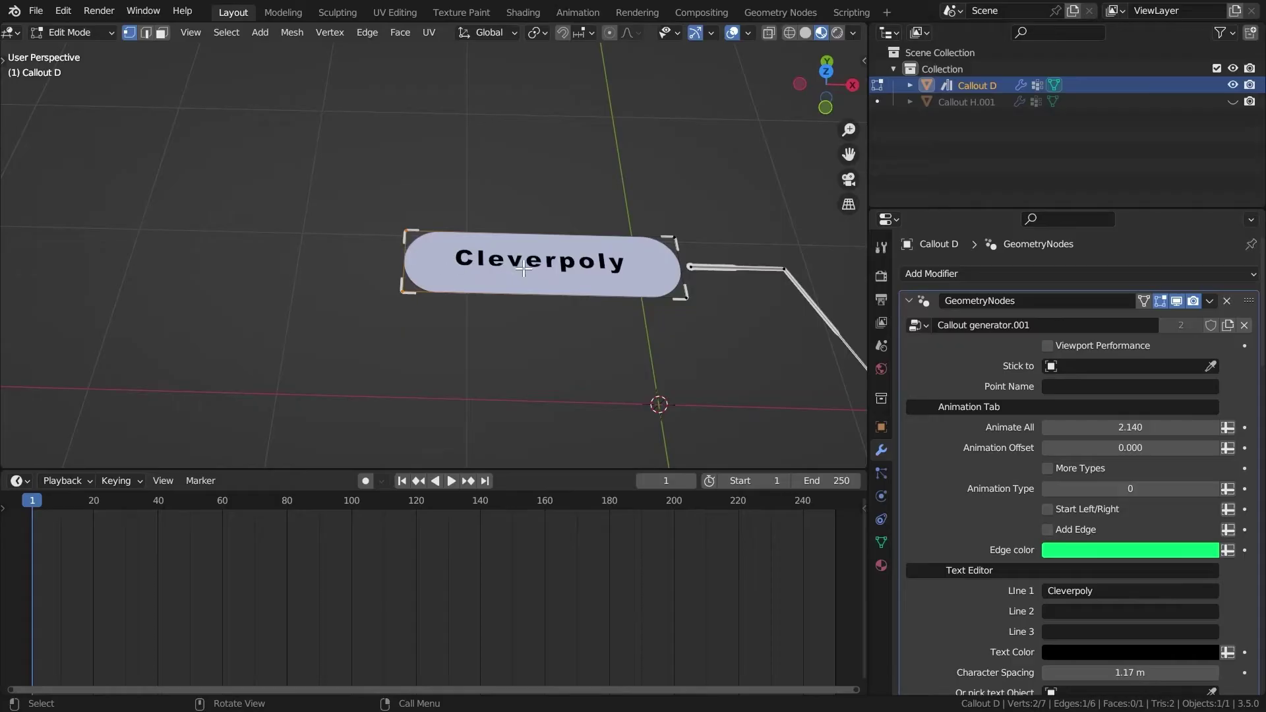
key("g")
key("x")
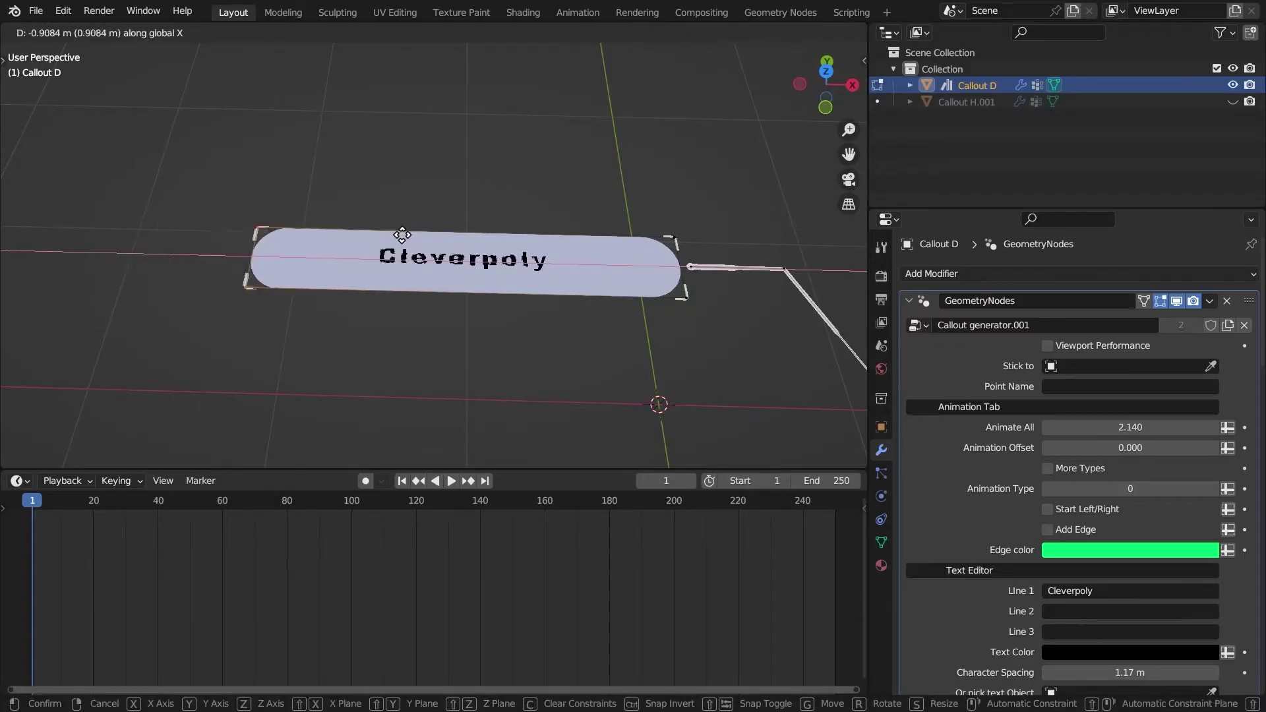
right_click(317, 225)
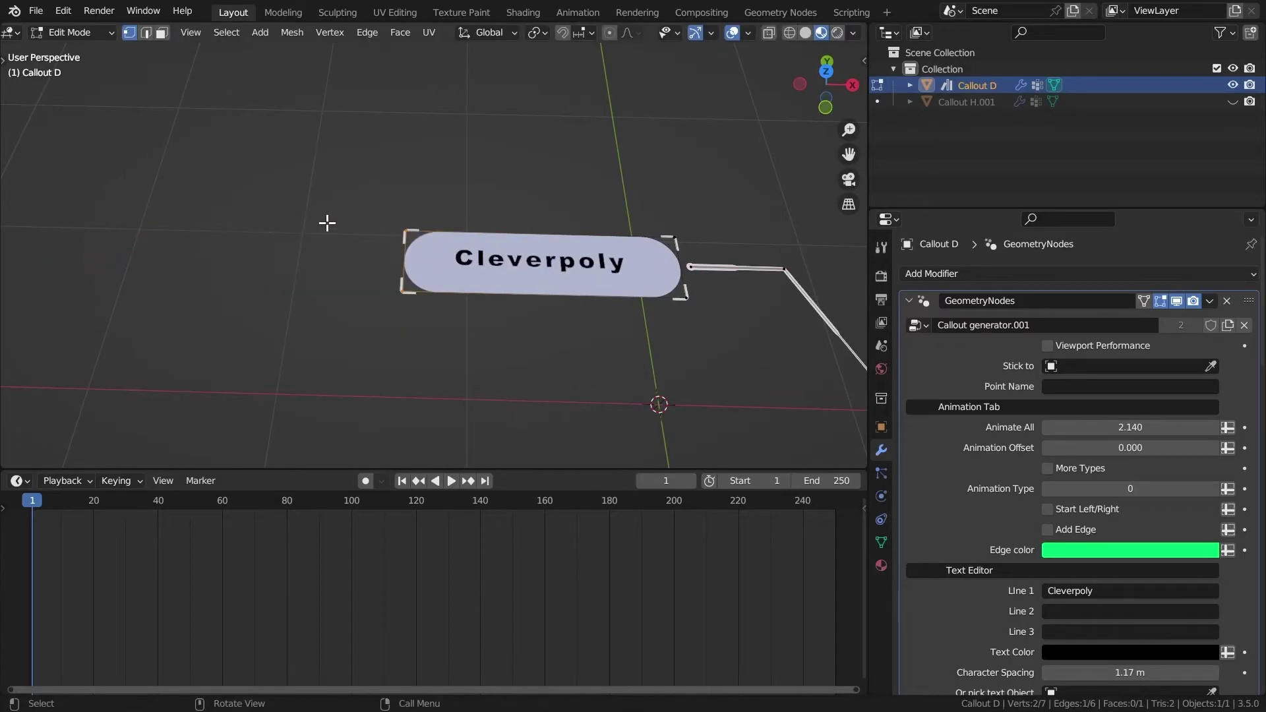
Deselect all vertices and orbit around the callout's pointer line.
middle_click_drag(1004, 546, 957, 271)
middle_click_drag(742, 247, 515, 248, "shift")
middle_click_drag(514, 248, 511, 265)
scroll(488, 227, "up", 3)
left_click(441, 180)
middle_click_drag(441, 180, 513, 190, "shift")
scroll(573, 219, "down", 1)
middle_click_drag(745, 298, 544, 200, "shift")
middle_click_drag(544, 201, 571, 209)
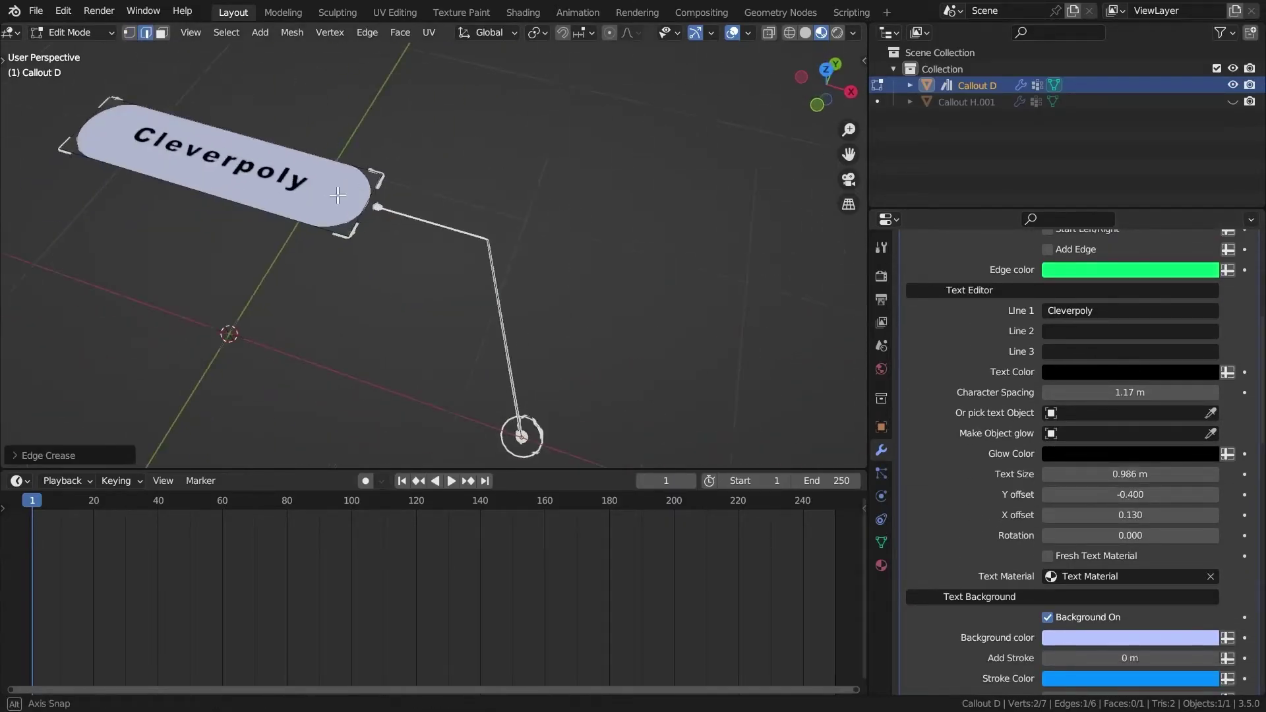
middle_click_drag(373, 203, 465, 191)
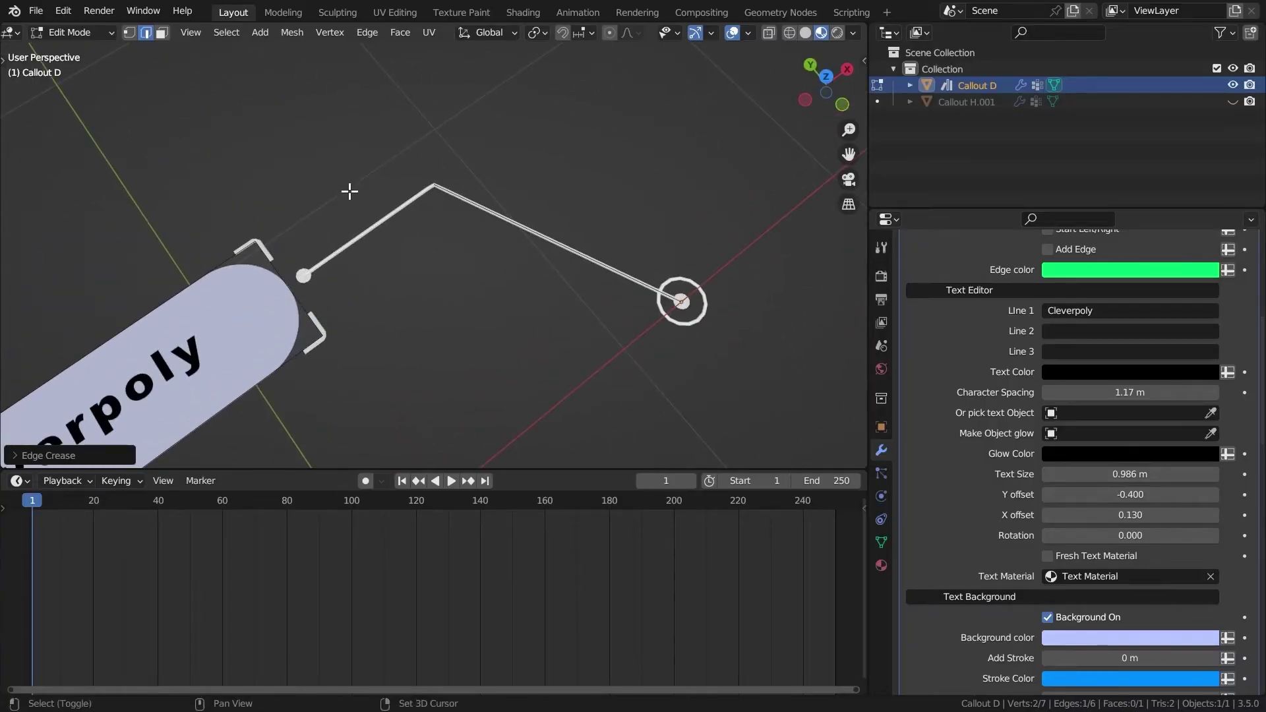
Crease the selected leader-line edges to about 0.53 and return to Object Mode.
key("shift+e")
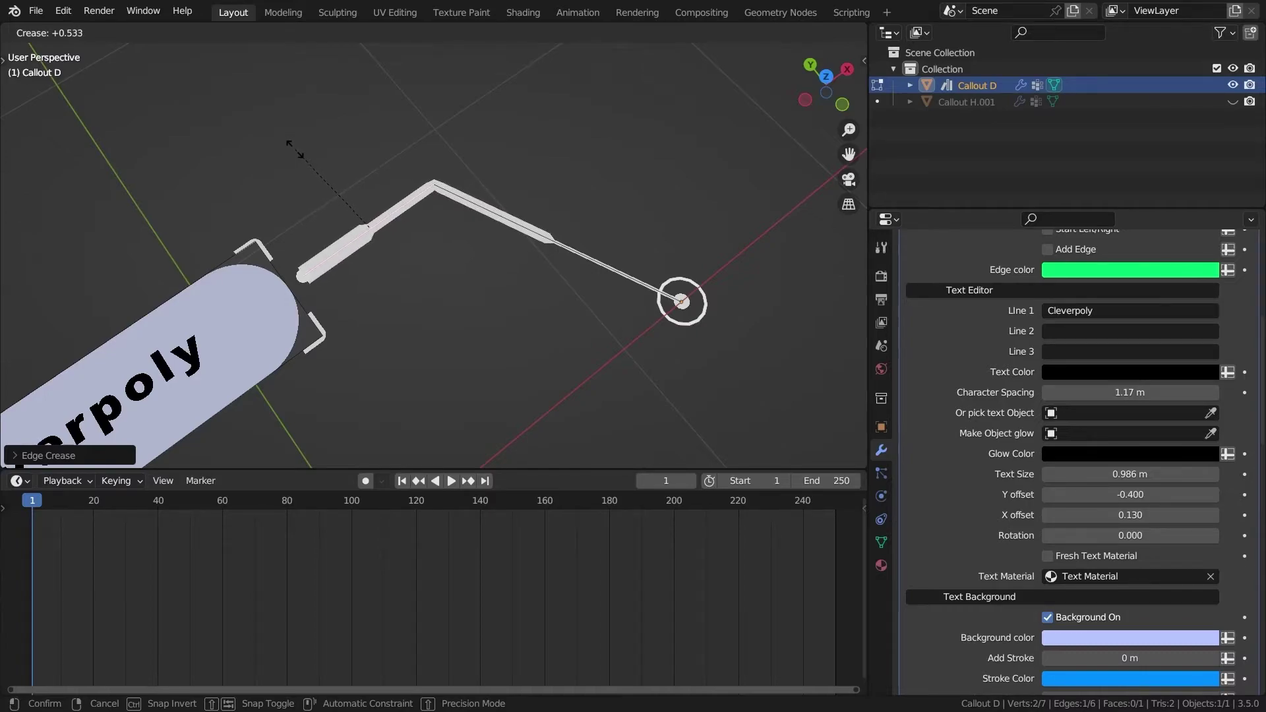
left_click(303, 154)
key("Tab")
left_click(336, 170)
middle_click_drag(336, 170, 267, 163)
middle_click_drag(330, 162, 362, 215, "ctrl")
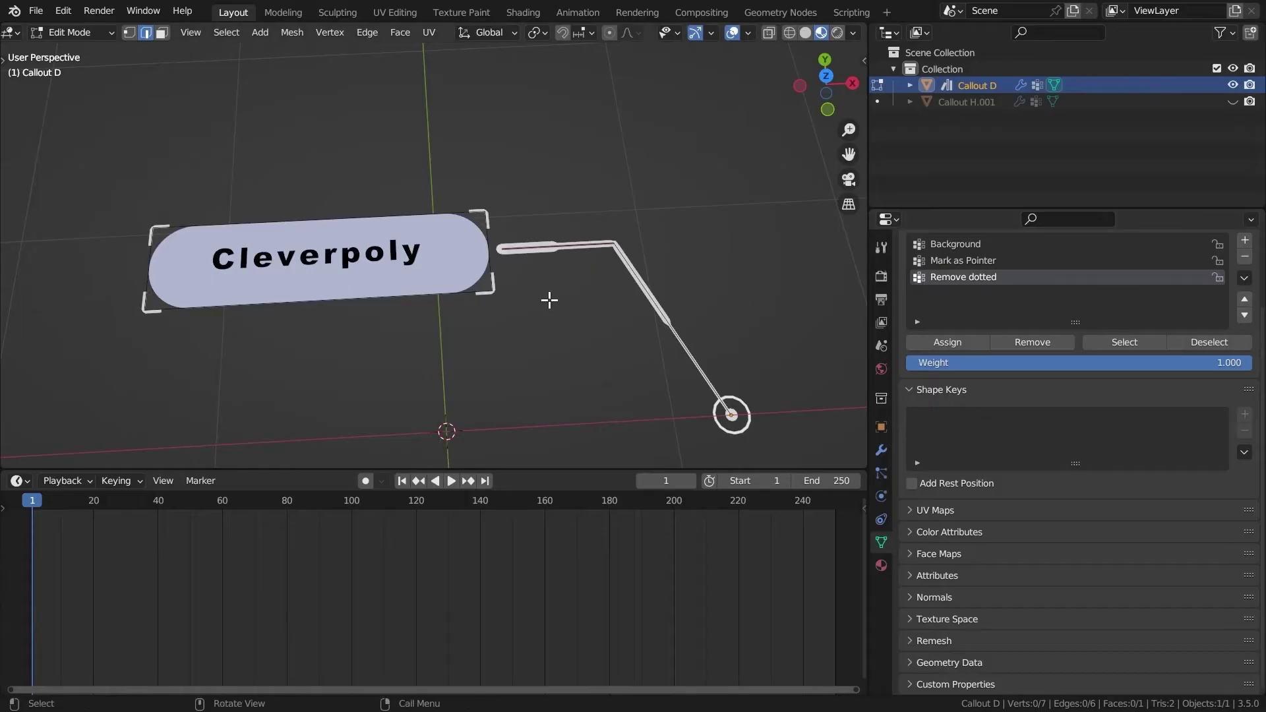
scroll(1023, 367, "up", 3)
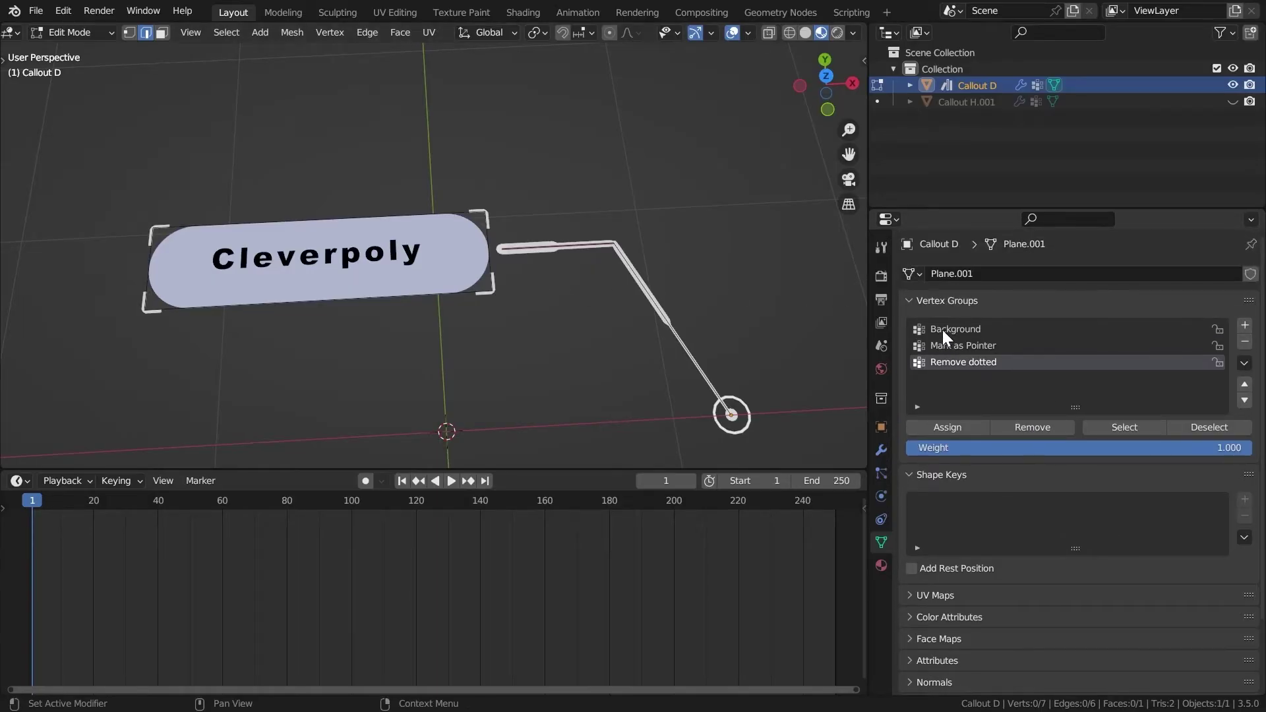
Select the Background vertex group's vertices, frame them, and switch to face select.
left_click(951, 331)
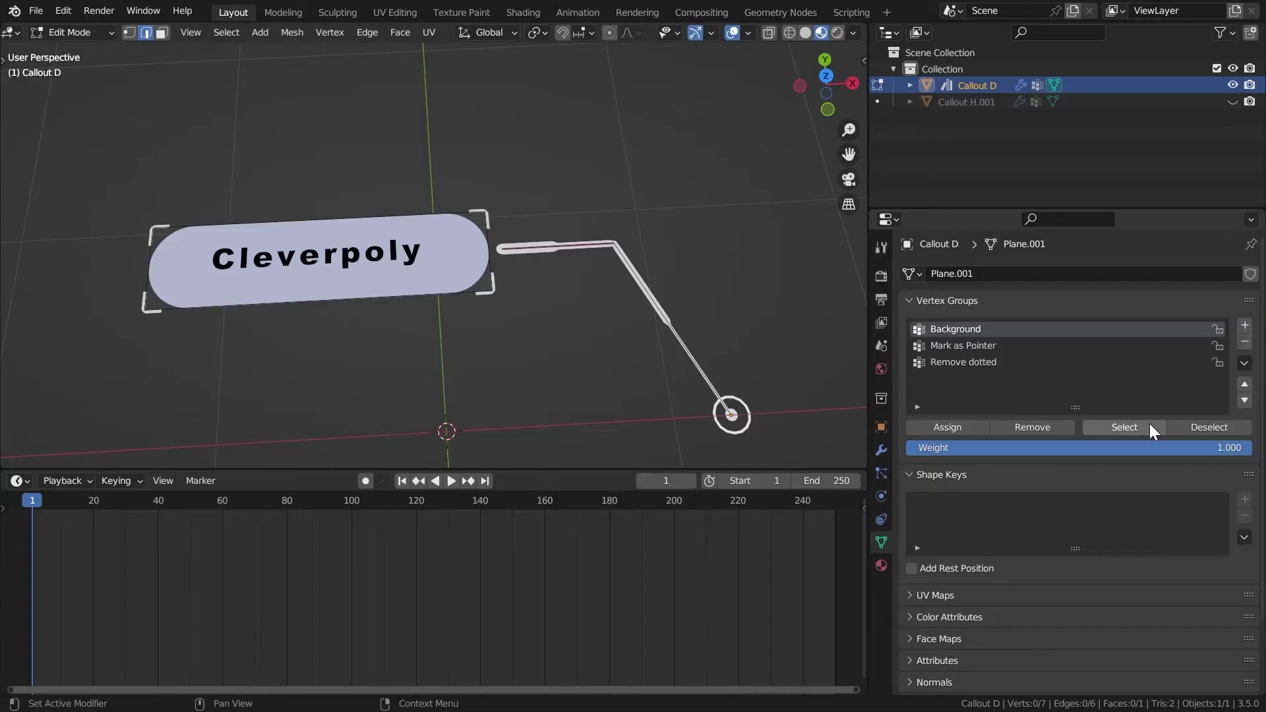
left_click(1131, 429)
key("KP_Decimal")
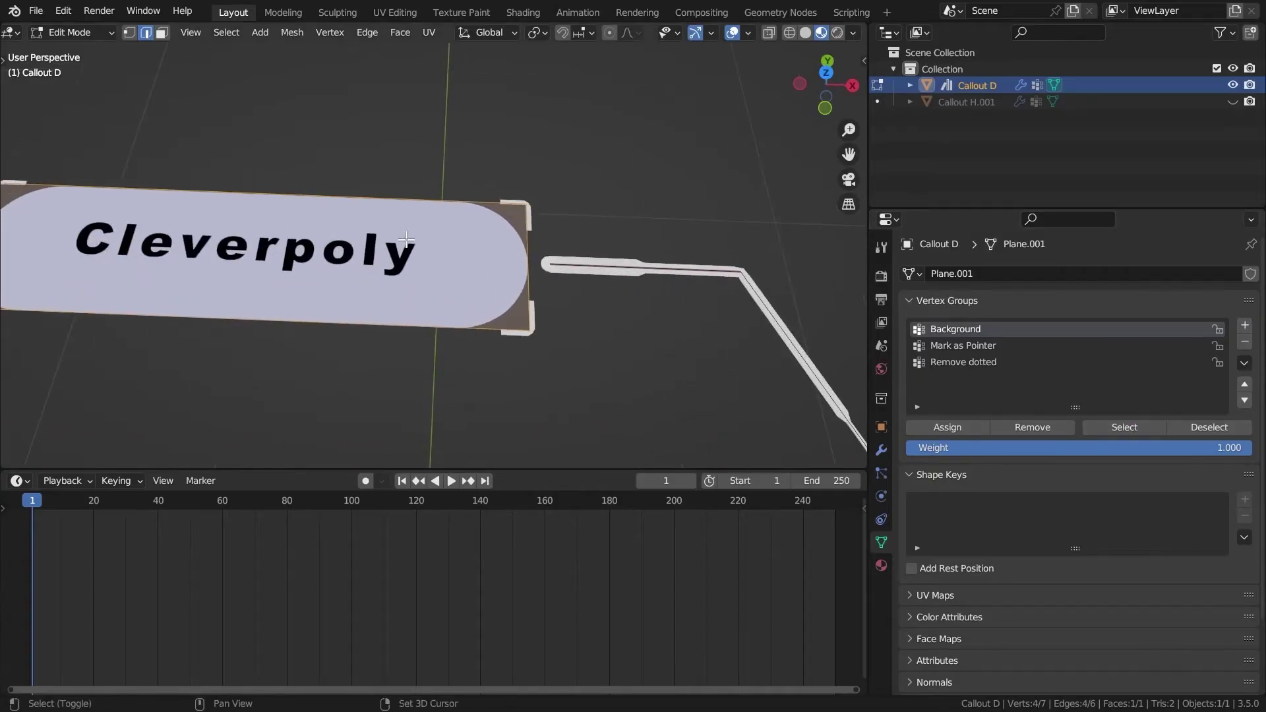
key("3")
Orbit to show the whole pointer arm and play the animation to frame 25.
middle_click_drag(575, 270, 608, 252)
middle_click_drag(538, 203, 689, 307)
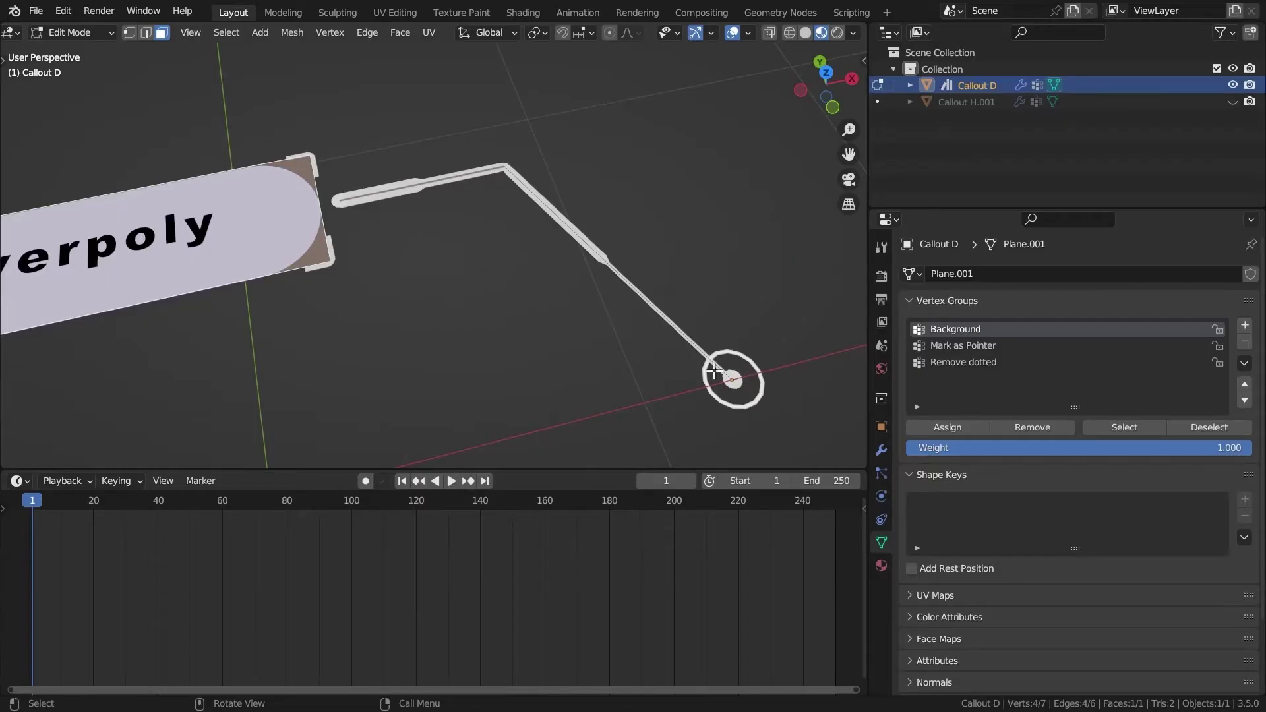
key("space")
middle_click_drag(706, 370, 722, 347)
Make Mark as Pointer the active group and add a plane to the mesh, moved along Y.
left_click(962, 350)
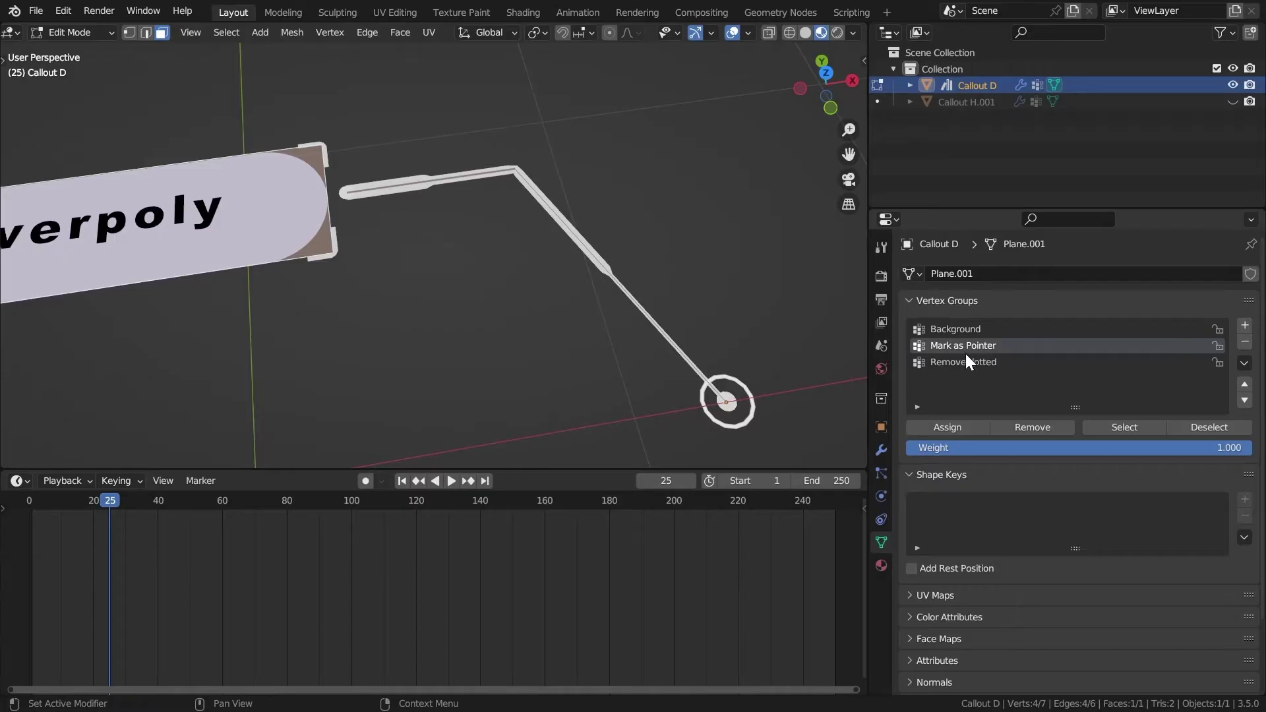
scroll(272, 211, "down", 2)
middle_click_drag(272, 211, 409, 220, "shift")
key("1")
key("shift+a")
left_click(328, 132)
scroll(422, 251, "down", 5)
key("g")
key("y")
left_click(443, 292)
Shift the plane along X, reduce it to a single edge, scale it and position it under the label.
key("g")
key("x")
left_click(439, 261)
scroll(429, 277, "up", 4)
key("x")
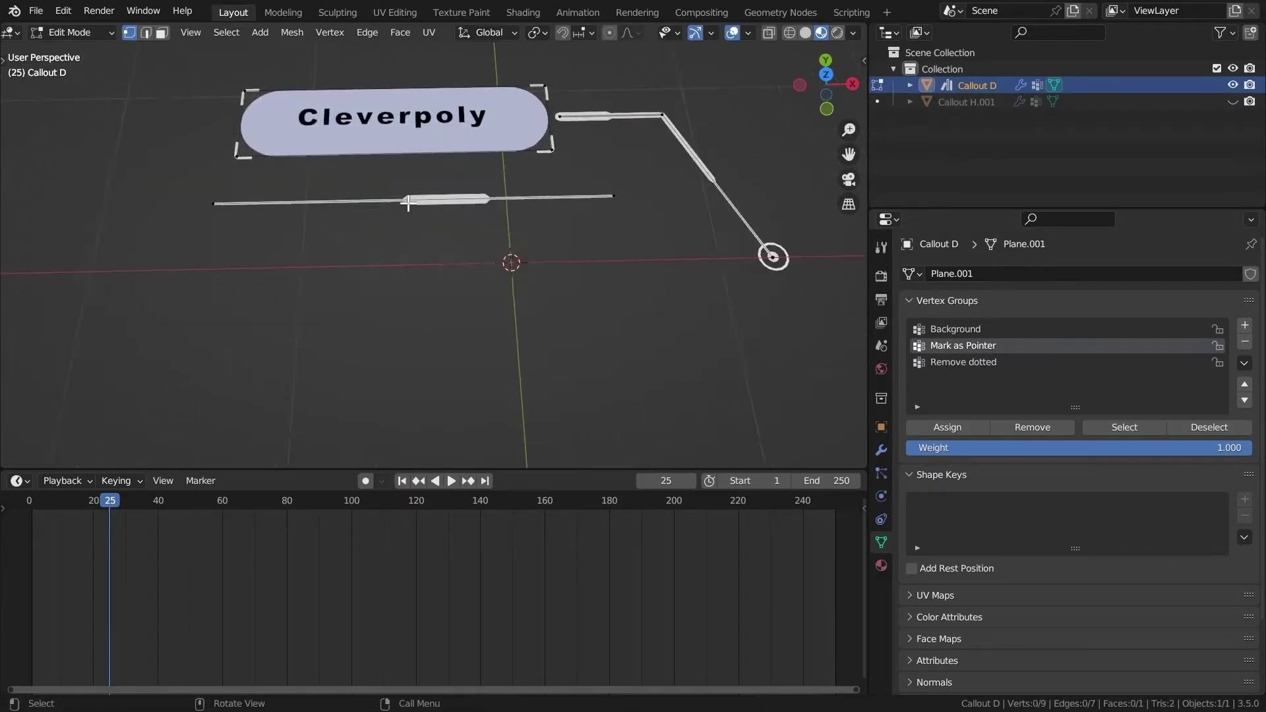
key("s")
left_click(560, 256)
key("g")
key("x")
left_click(518, 232)
middle_click_drag(519, 232, 759, 295)
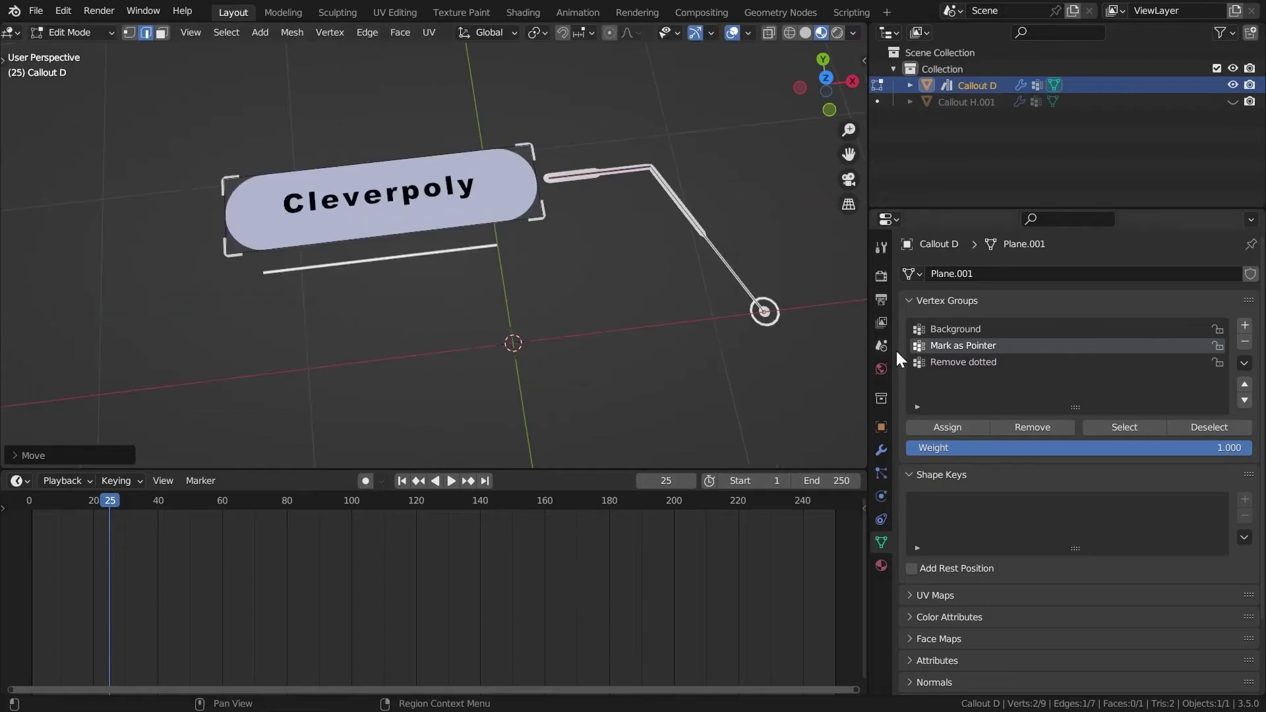
Assign the line's end vertex to Mark as Pointer, then remove it and reselect that group.
left_click(941, 426)
scroll(622, 280, "up", 2)
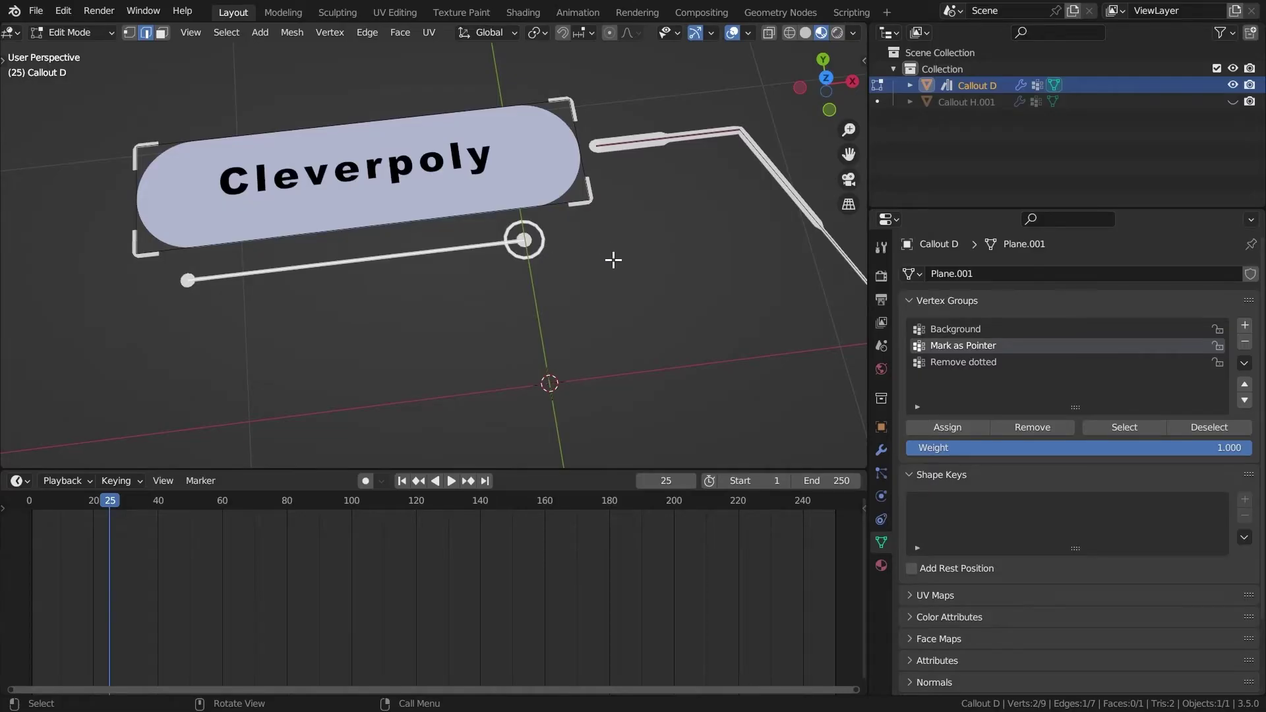
left_click(1031, 428)
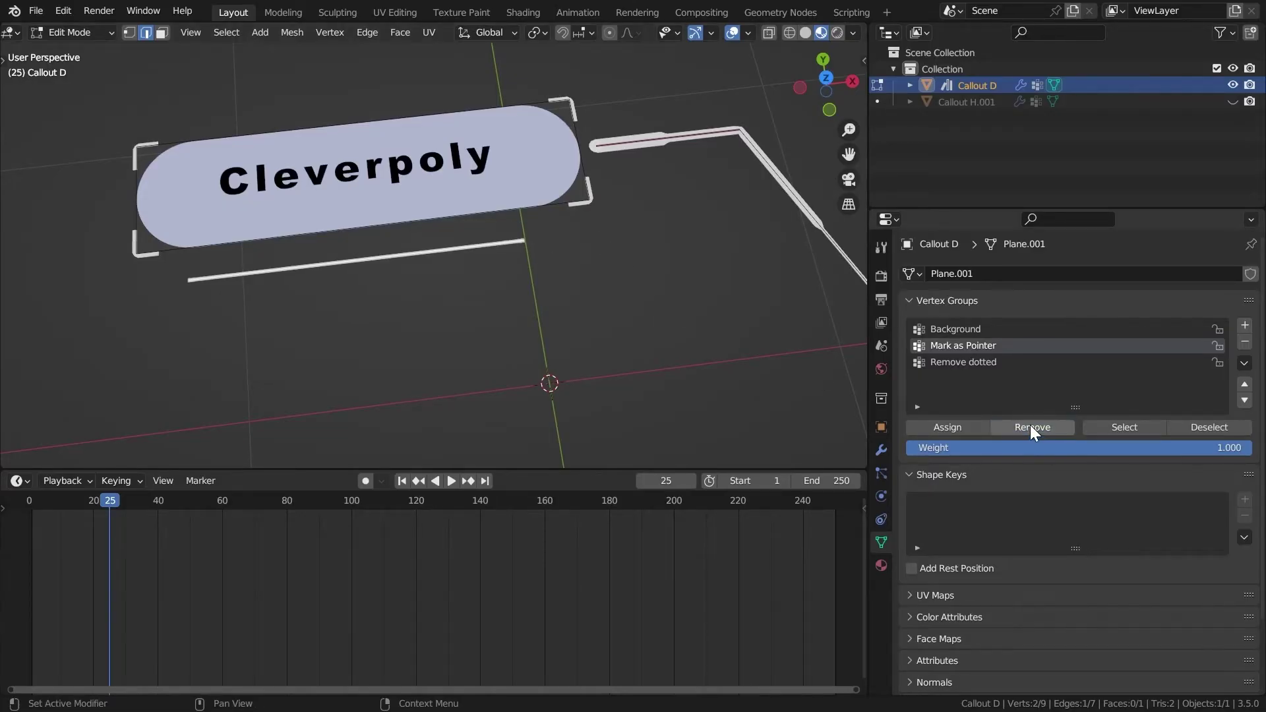
left_click(960, 328)
left_click(976, 347)
middle_click_drag(521, 256, 487, 221)
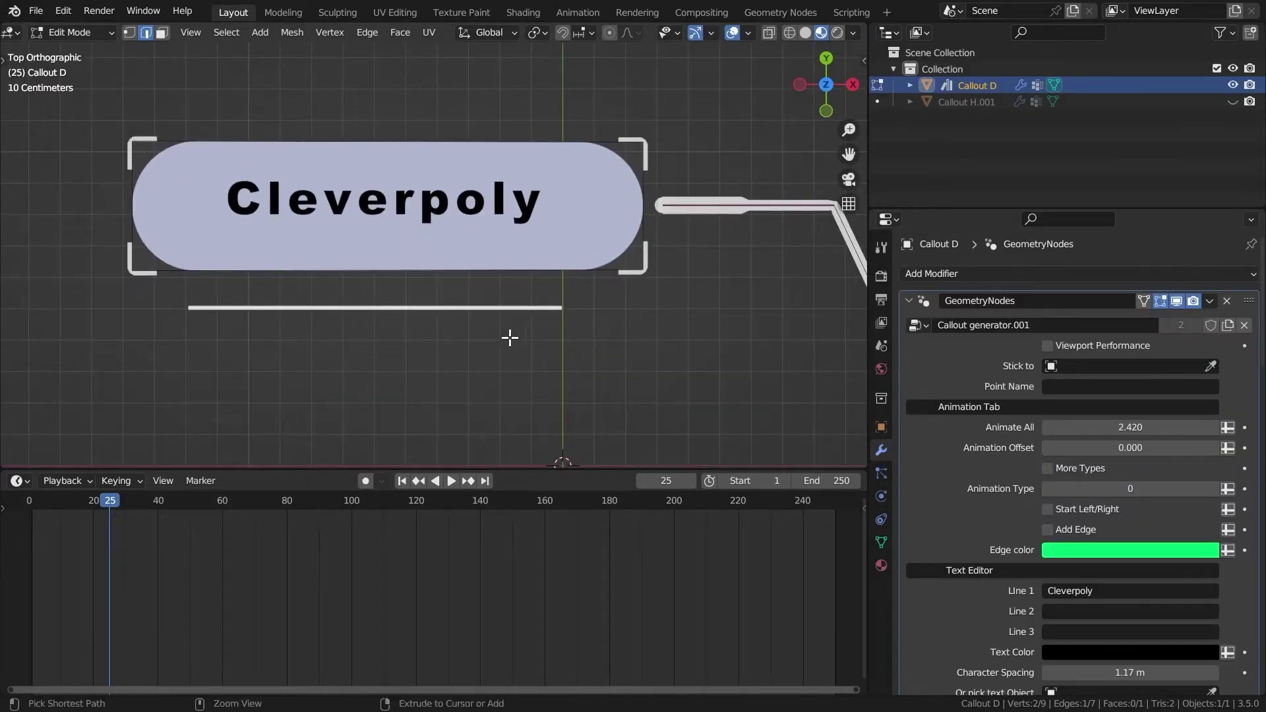
scroll(512, 335, "up", 1)
Lower the selected edge, subdivide it, and select the right half of the bottom edge.
key("g")
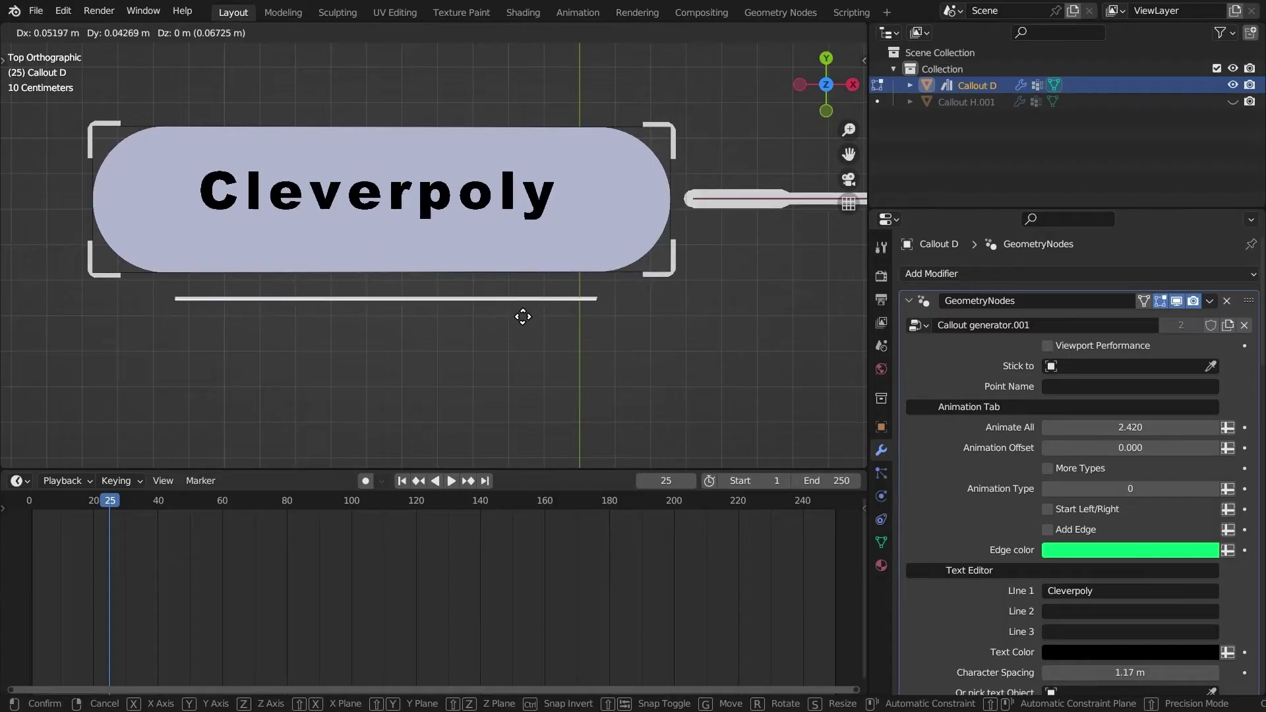
left_click(522, 317)
right_click(414, 234)
left_click(422, 247)
left_click(517, 303)
middle_click_drag(456, 304, 446, 257)
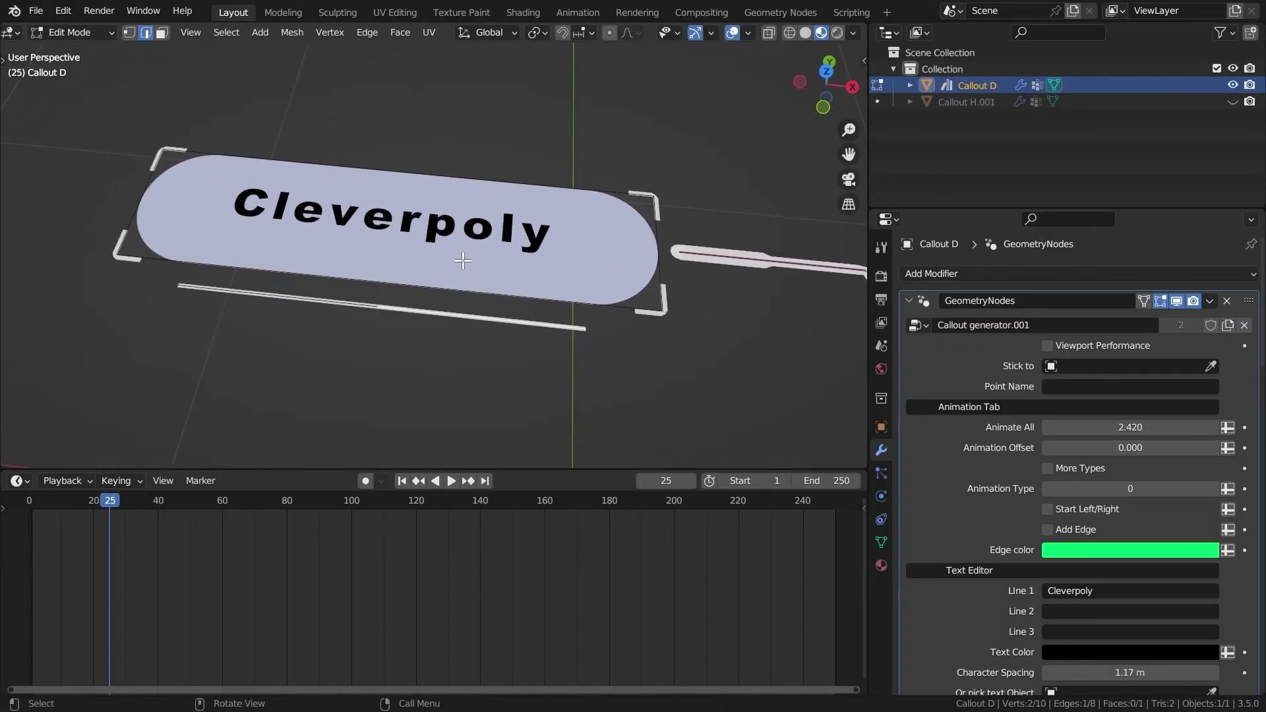
Crease the selected edge and add a second edge to the selection.
key("shift+e")
left_click(450, 243)
middle_click_drag(451, 245, 435, 271)
left_click(426, 276, "shift")
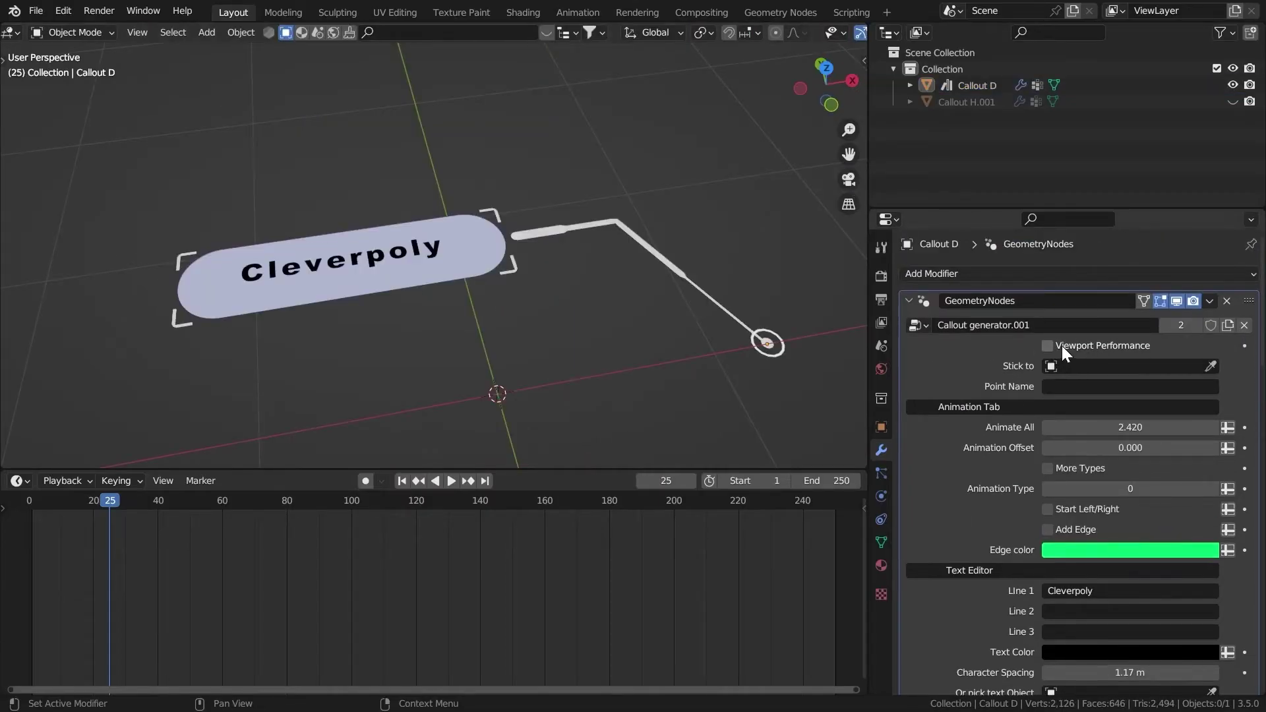
middle_click_drag(857, 343, 829, 318)
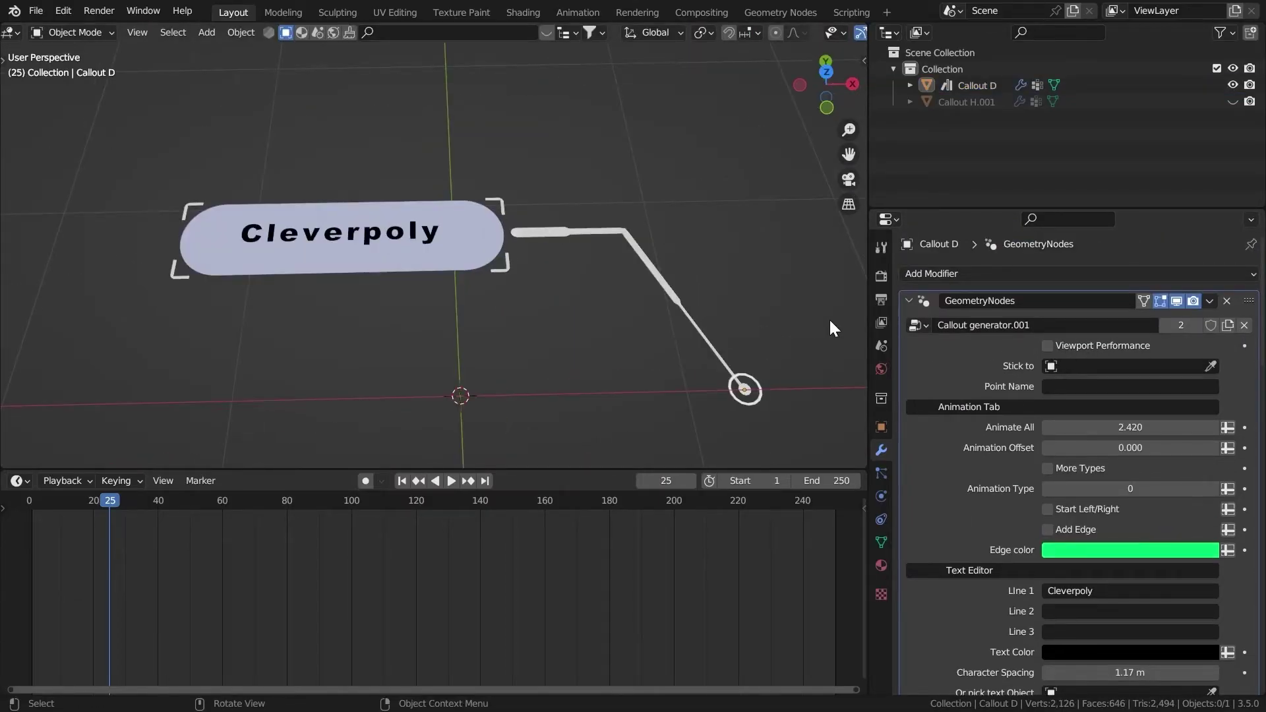
left_click(1049, 346)
middle_click_drag(666, 356, 571, 354)
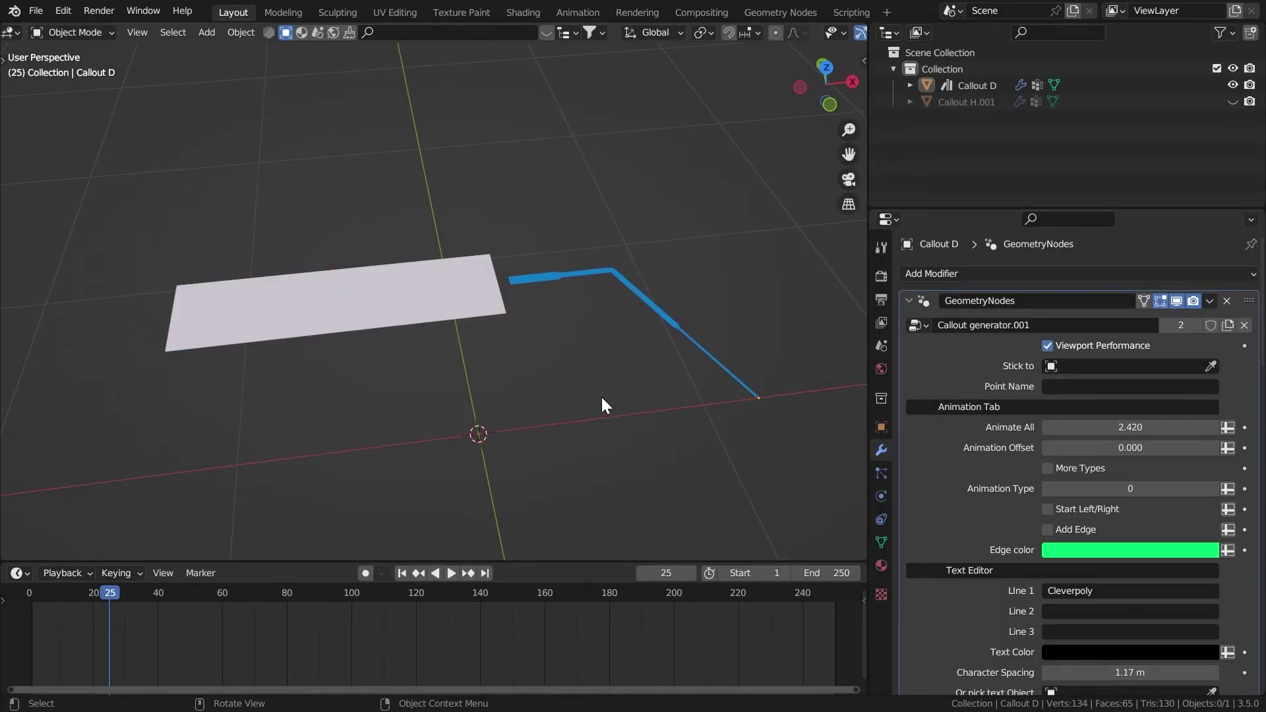
middle_click_drag(602, 398, 783, 304)
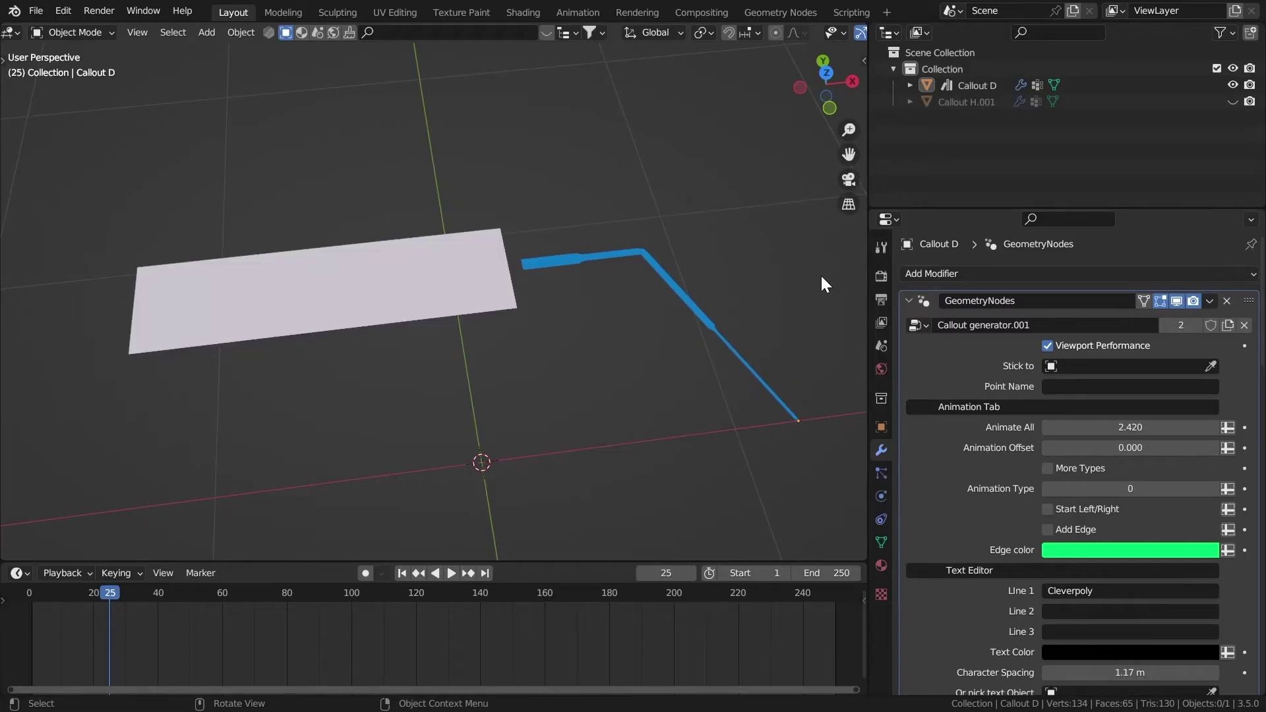
left_click(1081, 346)
left_click(1075, 344)
left_click(1059, 346)
left_click(1064, 350)
left_click(1053, 345)
middle_click_drag(789, 270, 796, 388, "ctrl")
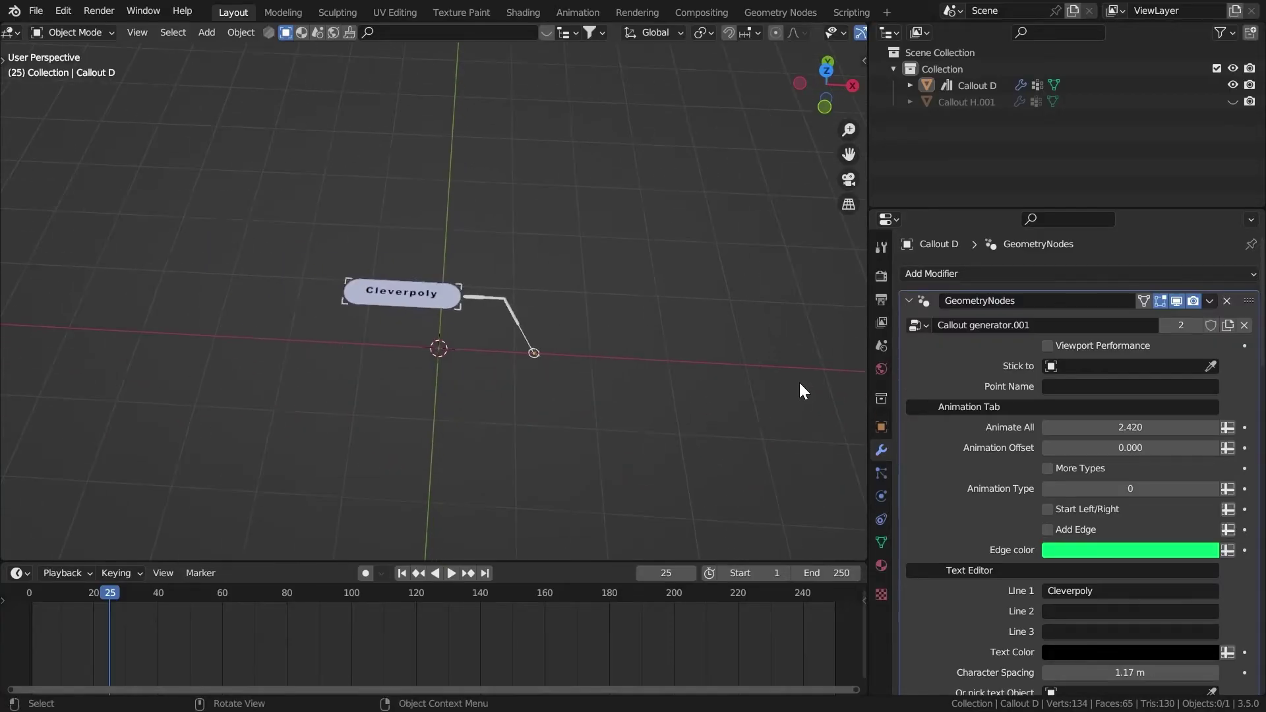
middle_click_drag(795, 272, 660, 244)
Add a Suzanne monkey head and place it to the right of the callout.
middle_click_drag(660, 244, 686, 240)
key("shift+a")
mouse_move(475, 114)
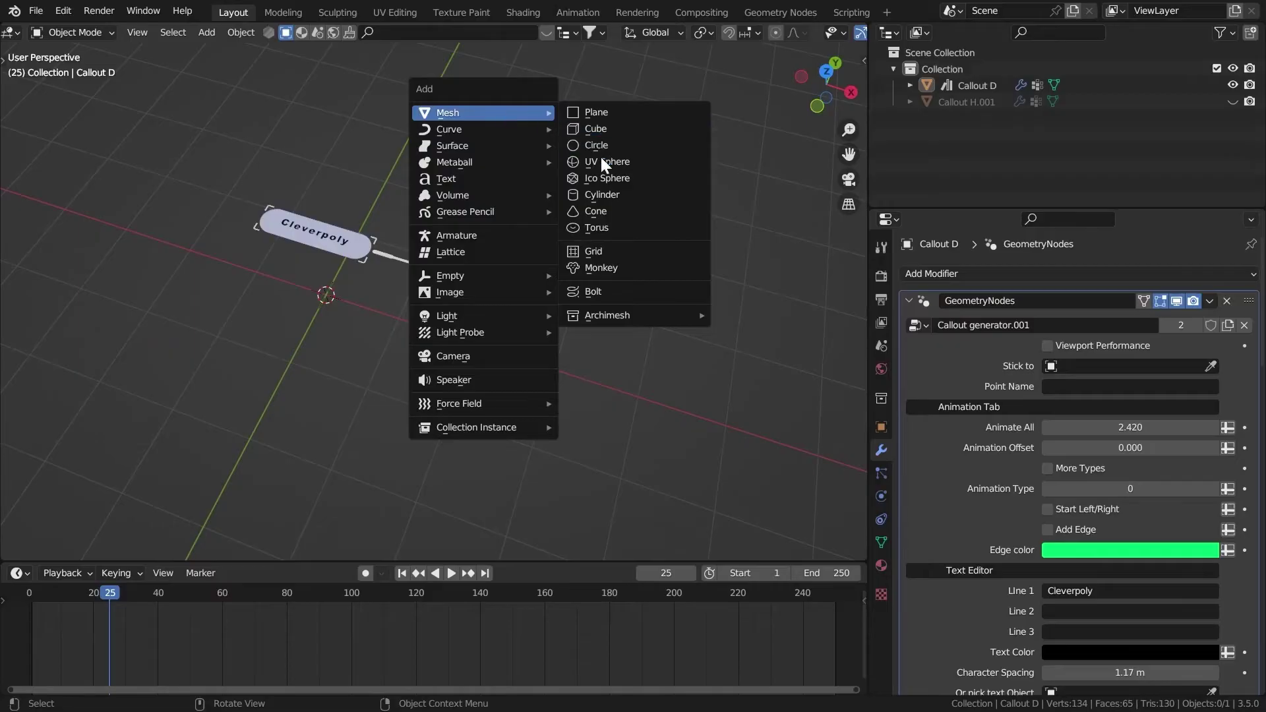
left_click(619, 266)
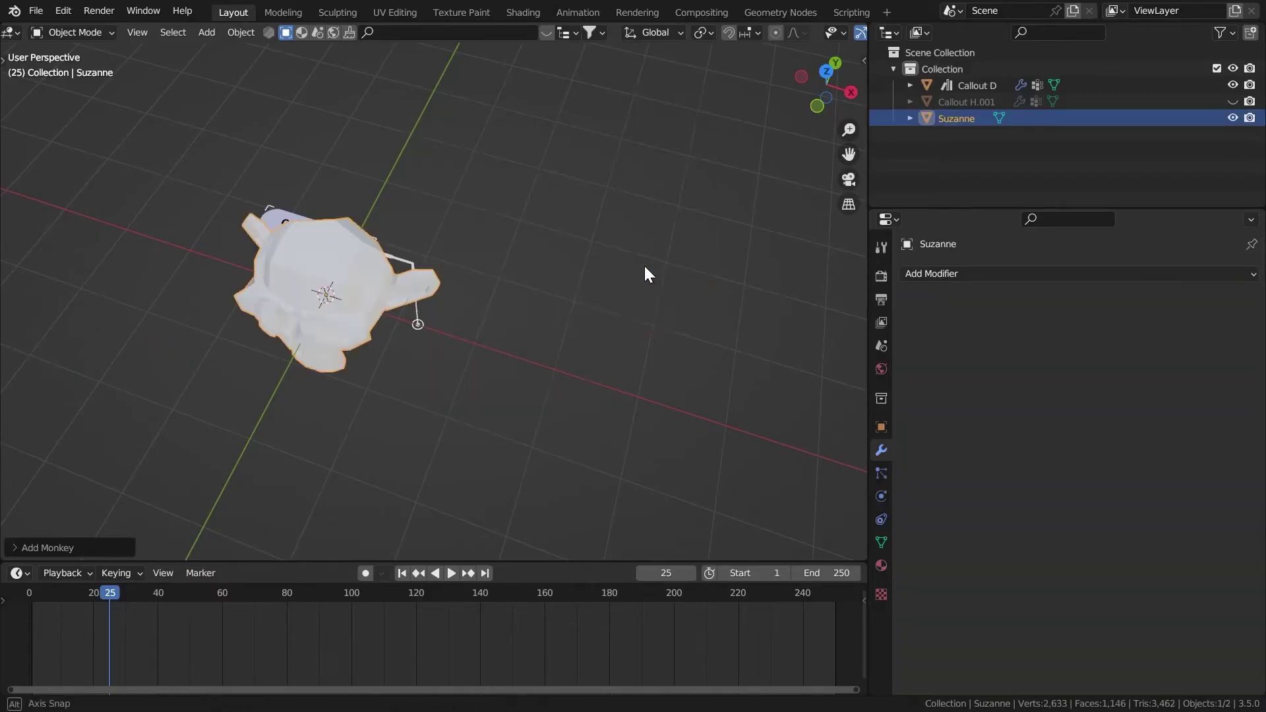
middle_click_drag(631, 268, 638, 220)
key("g")
left_click(706, 206)
Rotate, enlarge and reposition Suzanne so it faces forward.
key("r")
key("r")
left_click(560, 172)
key("s")
left_click(385, 129)
key("g")
left_click(460, 117)
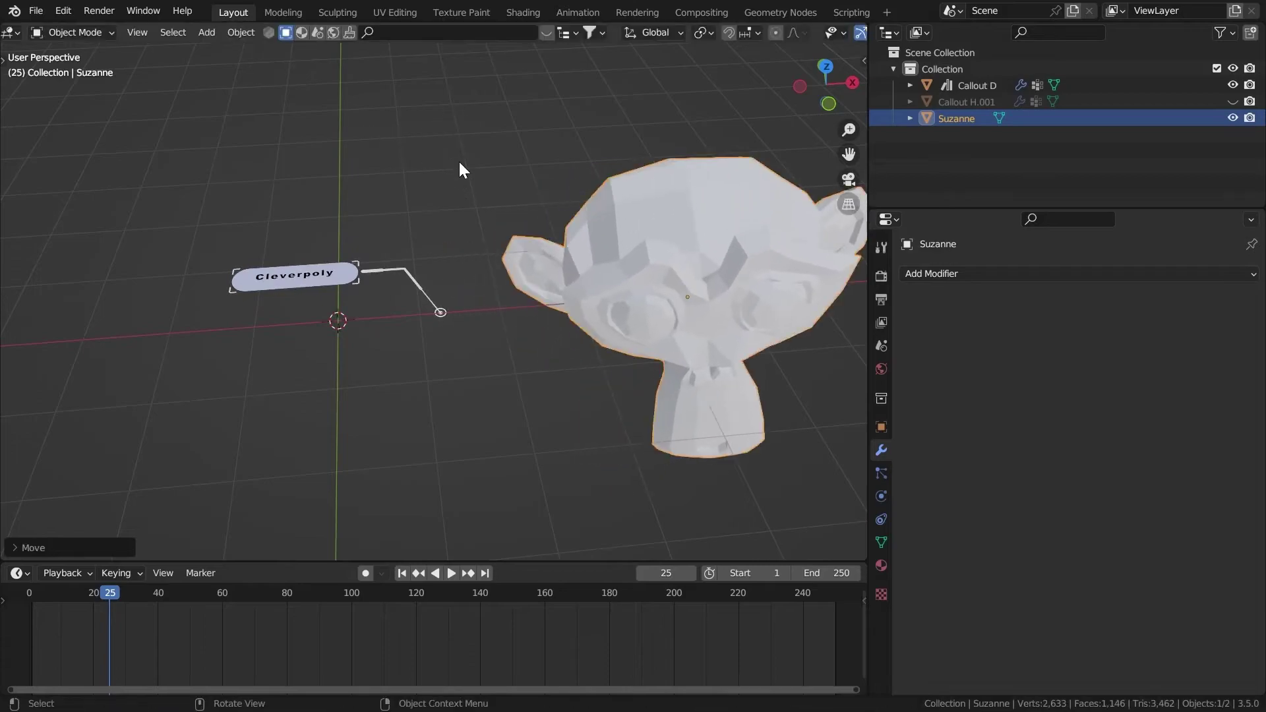
key("r")
left_click(488, 119)
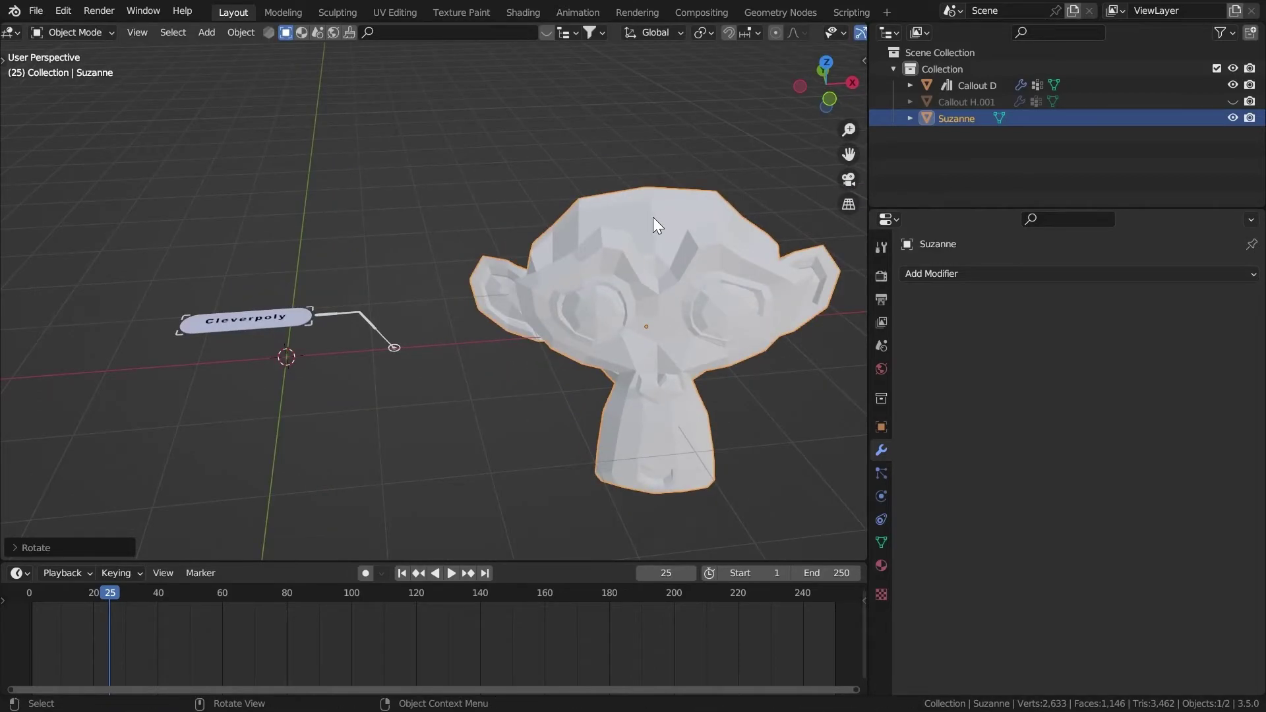
Enter Edit Mode on Suzanne in face select and pick a face on top of the head.
key("Tab")
key("3")
left_click(599, 239)
middle_click_drag(600, 239, 617, 239)
middle_click_drag(627, 234, 597, 198)
Add a vertex group named S to Suzanne's mesh data.
left_click(881, 542)
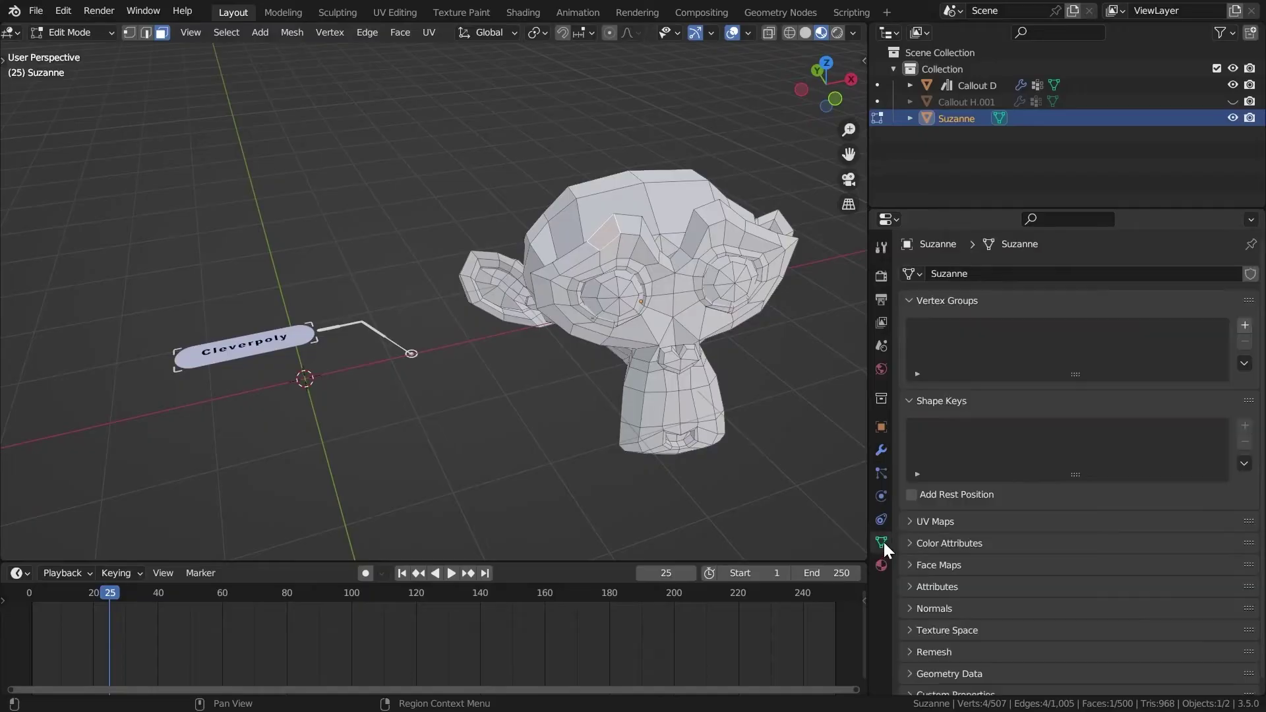
left_click(1245, 325)
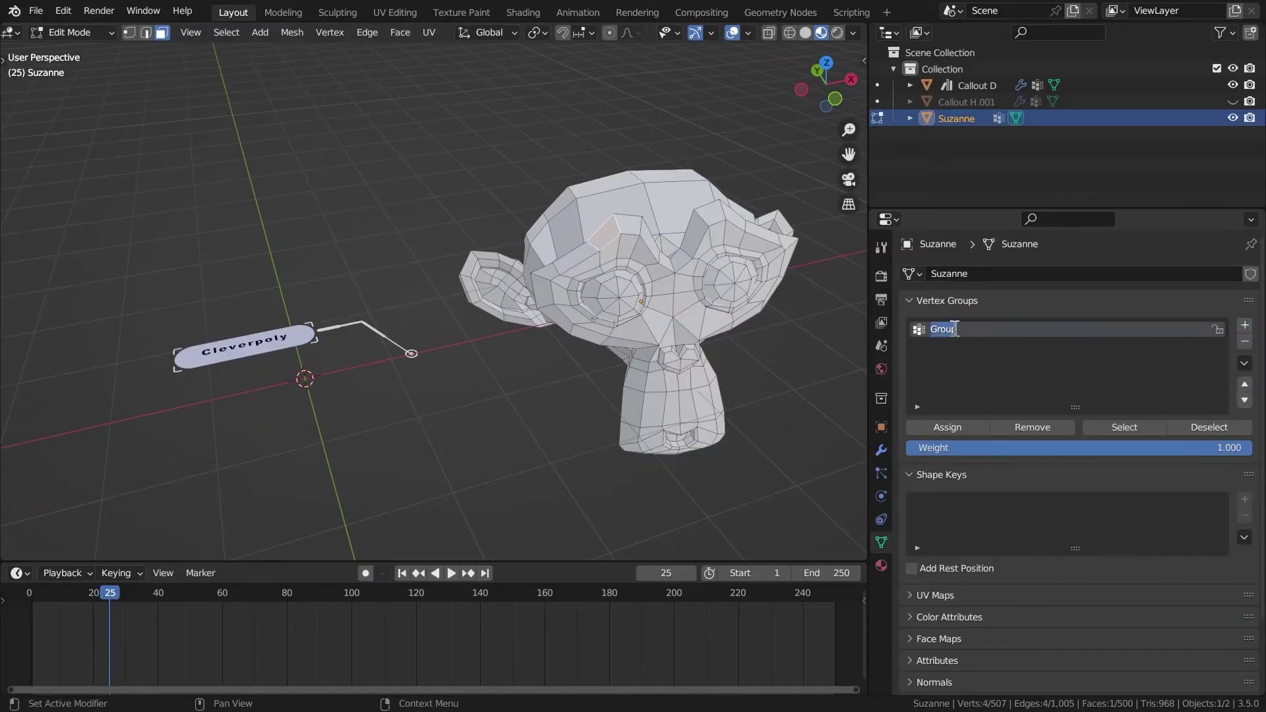
type("S")
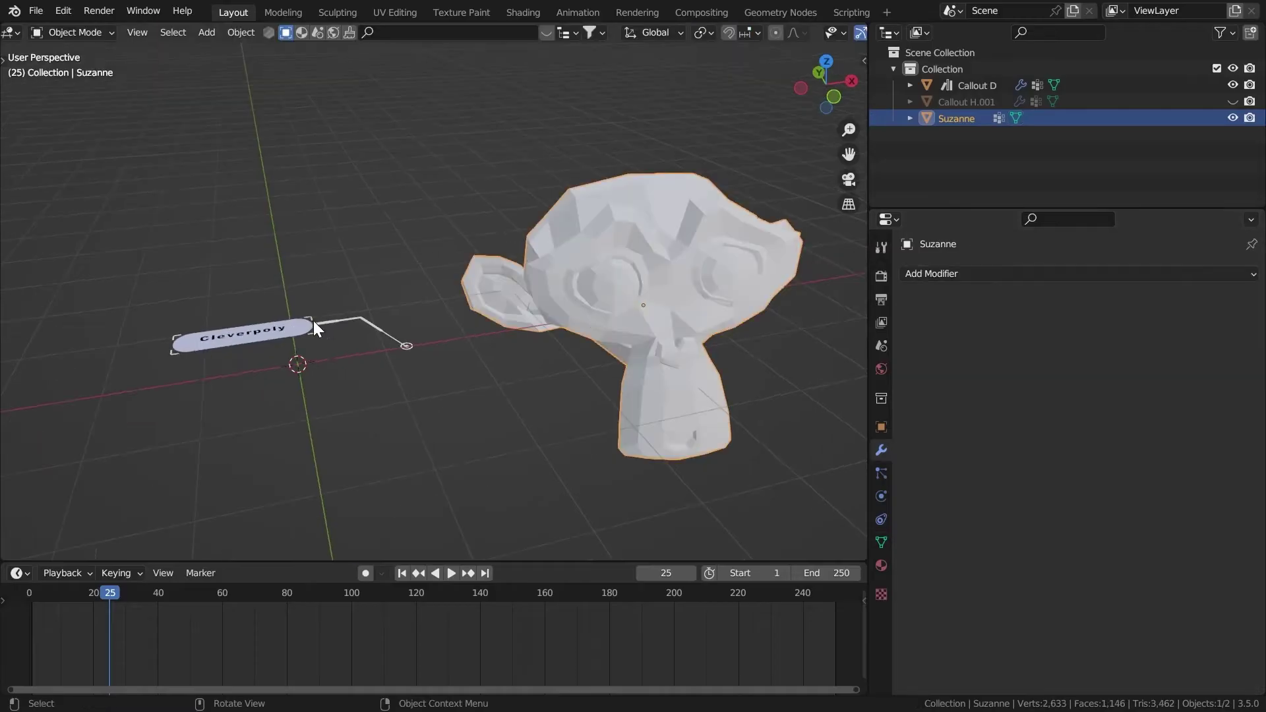
Stick the Cleverpoly callout to Suzanne with point name s.
left_click(318, 321)
middle_click_drag(344, 324, 330, 328)
middle_click_drag(602, 297, 603, 349)
left_click(1212, 366)
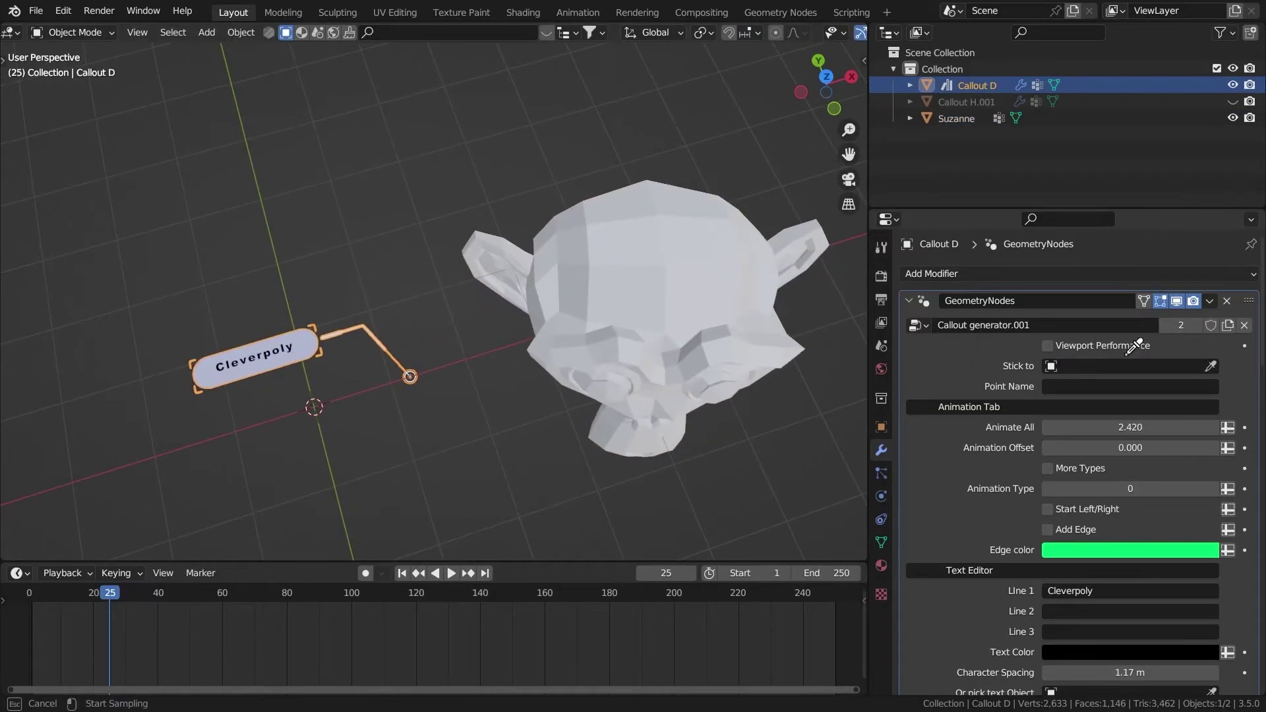
left_click(645, 231)
left_click(1052, 387)
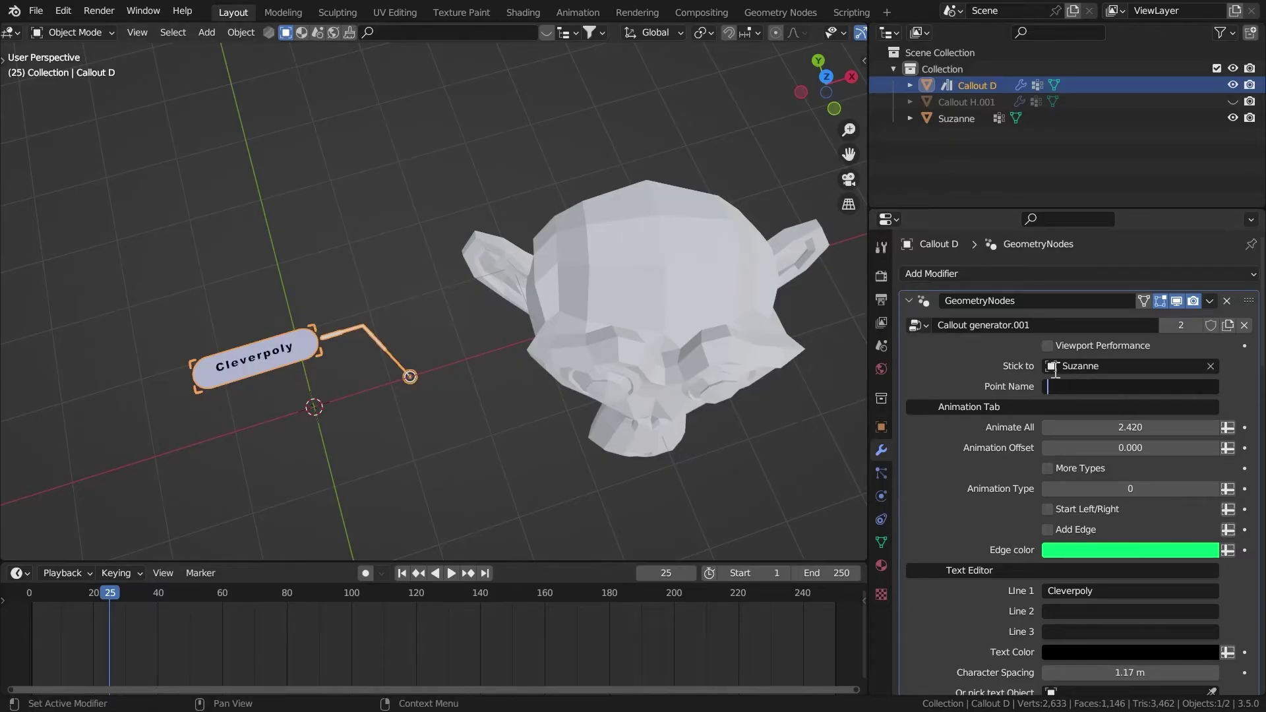
middle_click_drag(646, 302, 673, 259)
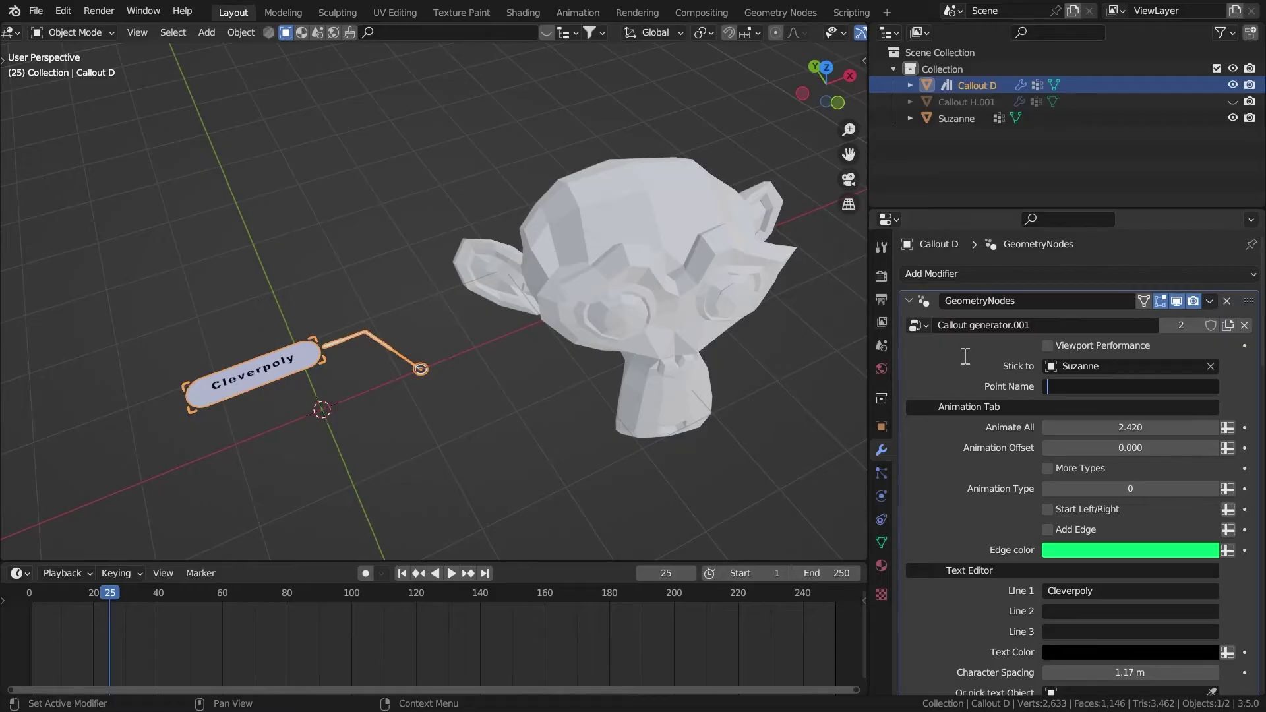
type("s")
key("Return")
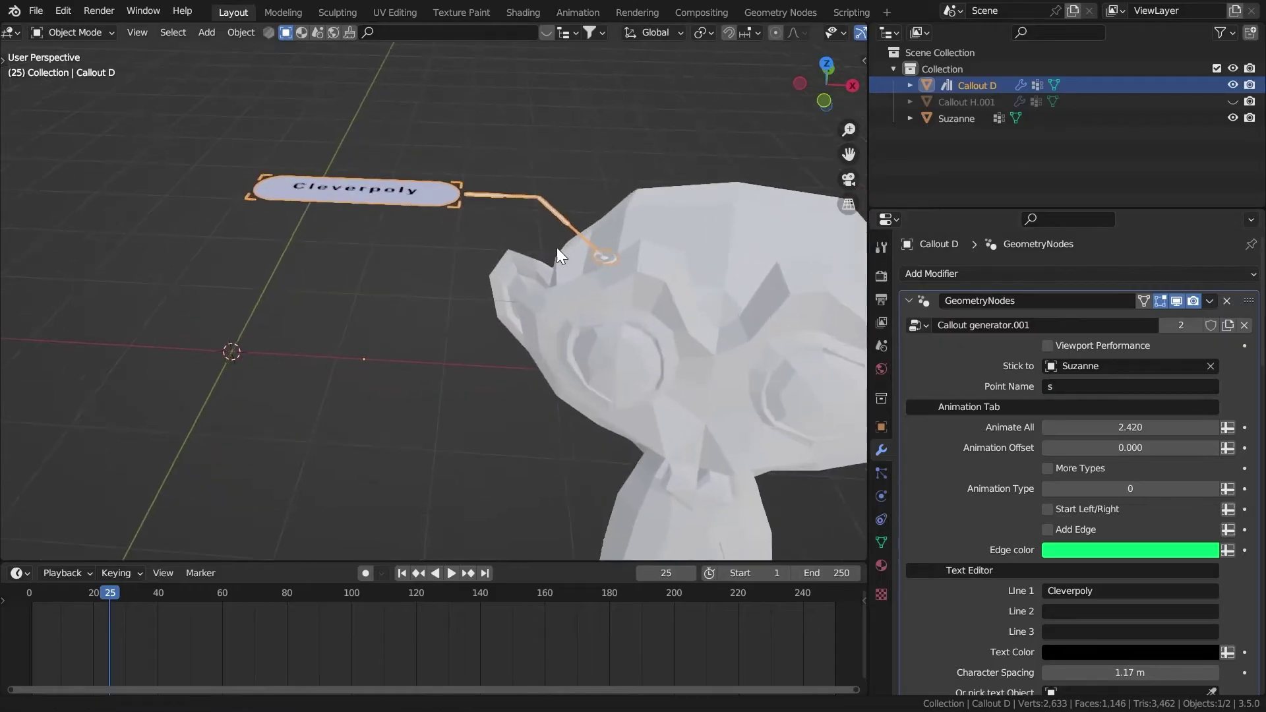
Rotate the callout 90° on X so it stands upright.
middle_click_drag(557, 247, 603, 164)
scroll(618, 235, "down", 3)
key("r")
type("x90")
key("Return")
In Edit Mode, move all of the callout's geometry up along Z.
middle_click_drag(623, 209, 602, 247)
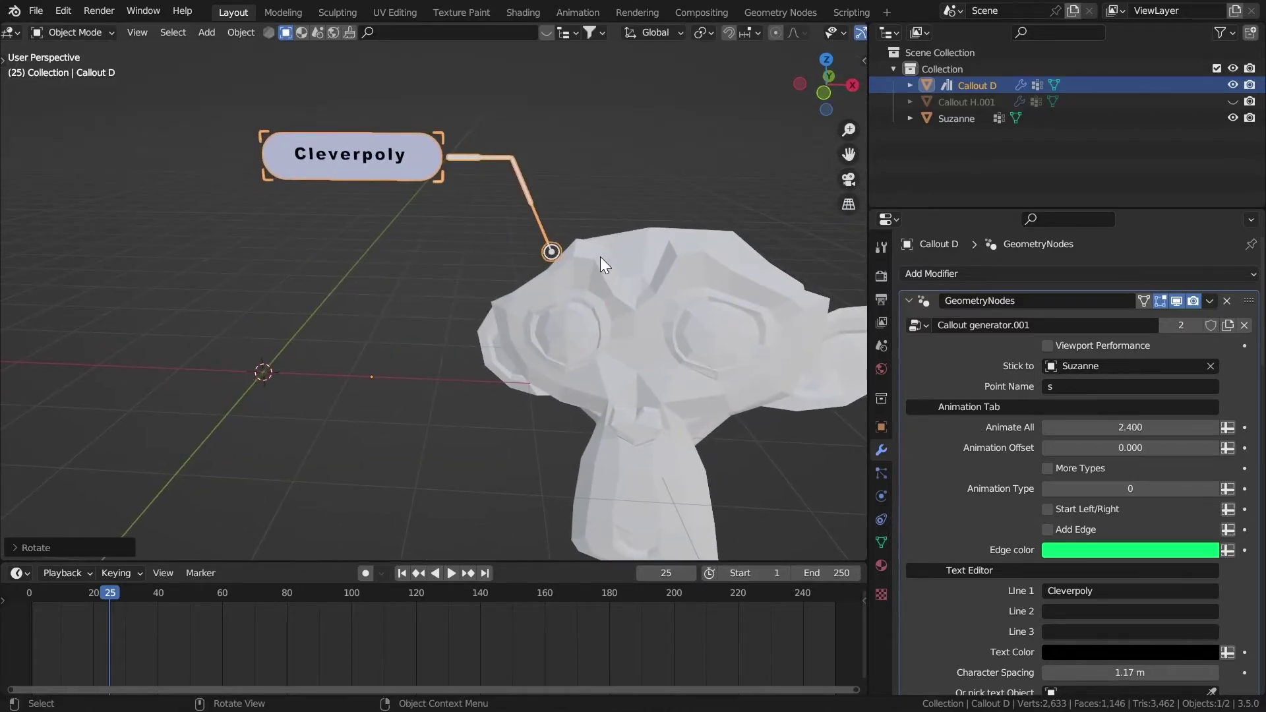
key("Tab")
key("a")
middle_click_drag(508, 229, 626, 266)
key("g")
key("z")
left_click(552, 221)
key("Tab")
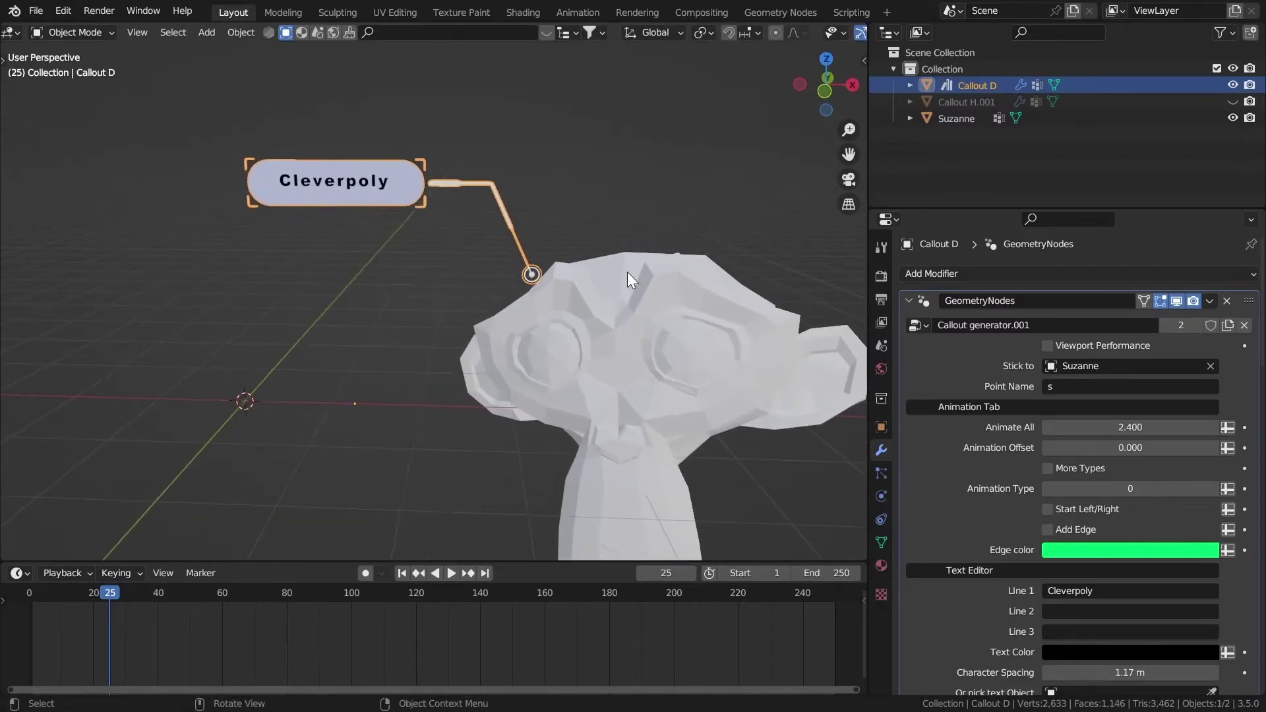
Try rotating Suzanne, cancel it, then detach the callout from Suzanne.
left_click(650, 317)
middle_click_drag(650, 316, 605, 284)
key("r")
key("r")
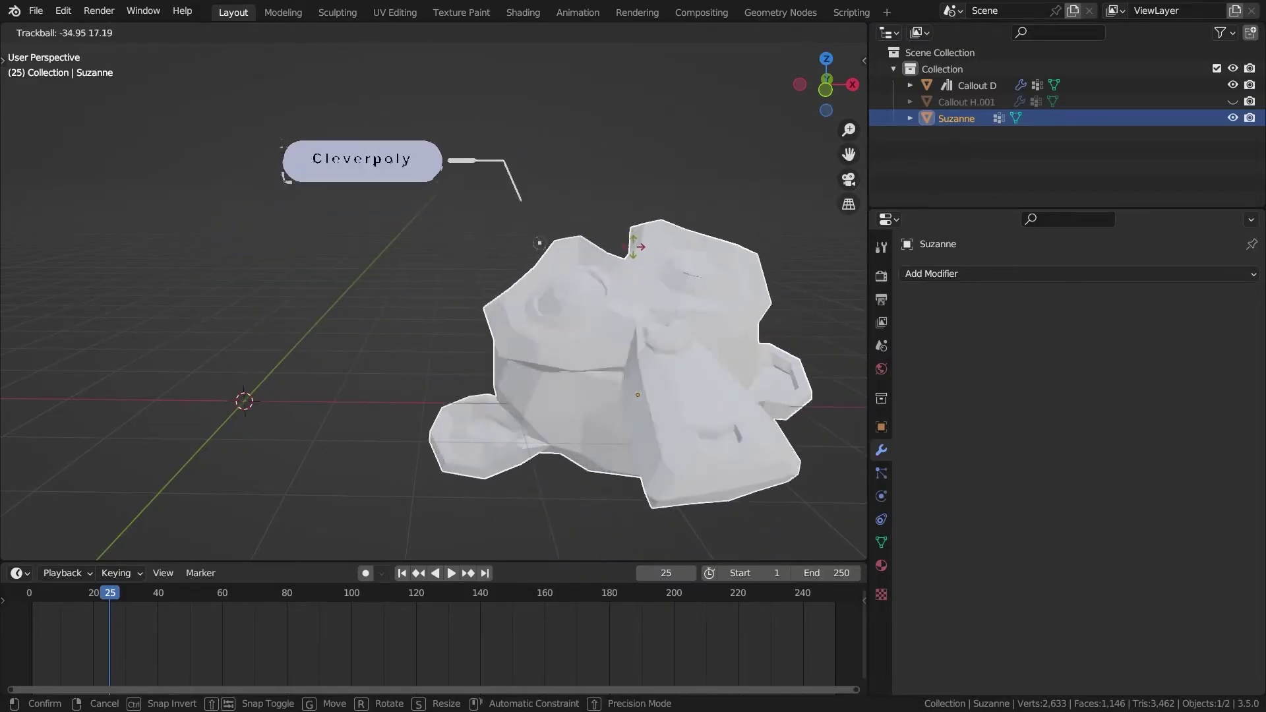
key("Escape")
left_click(505, 196)
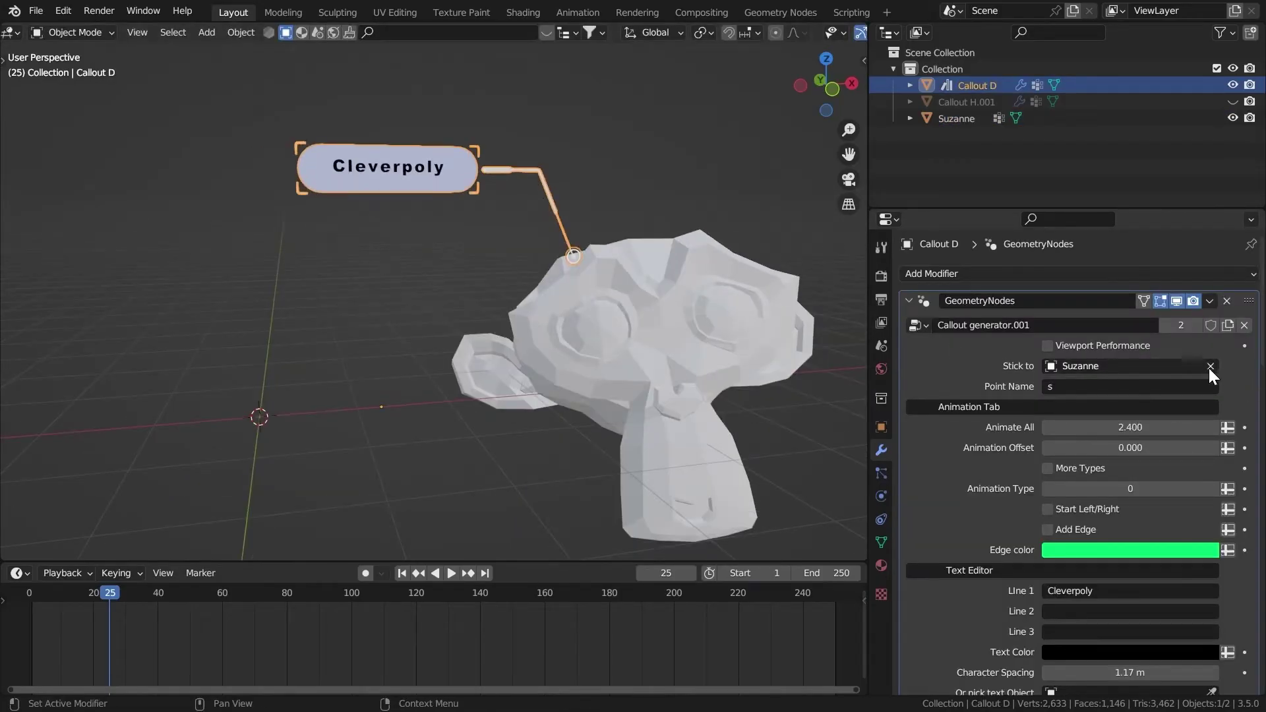
left_click(1209, 367)
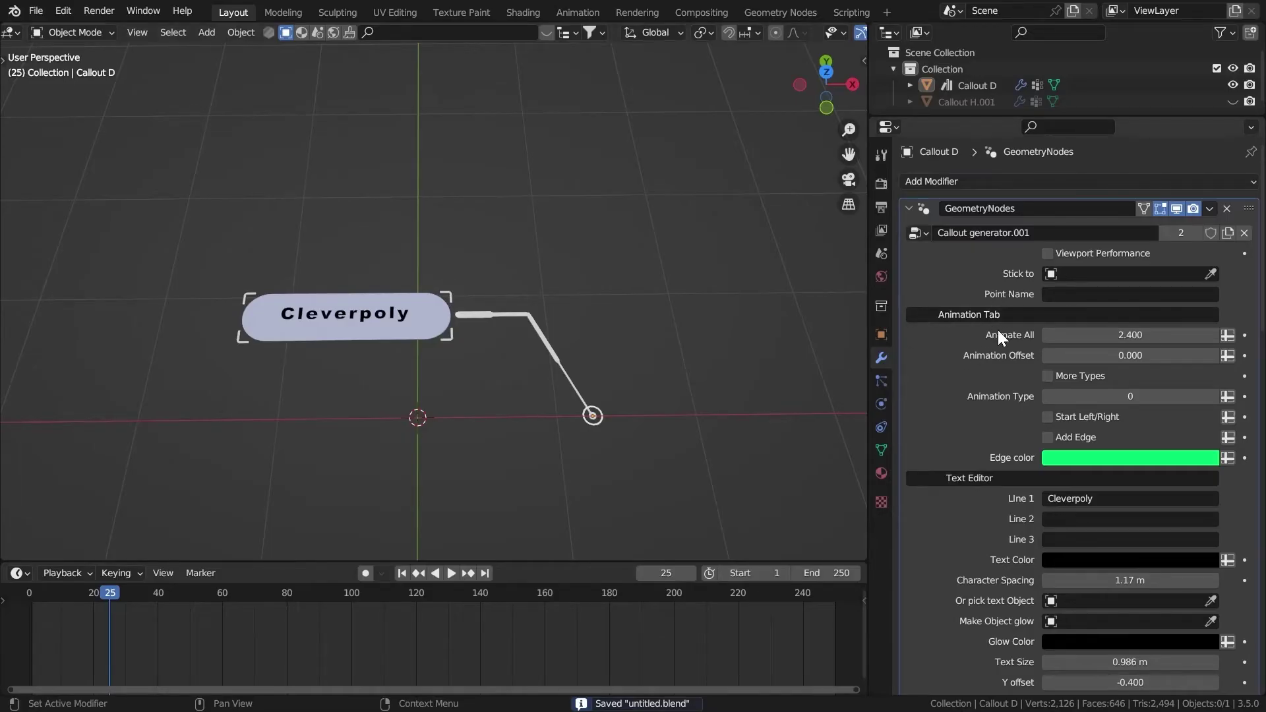
Preview the callout's reveal animation and set its Animation Offset to 0.
left_click_drag(1095, 331, 1071, 346)
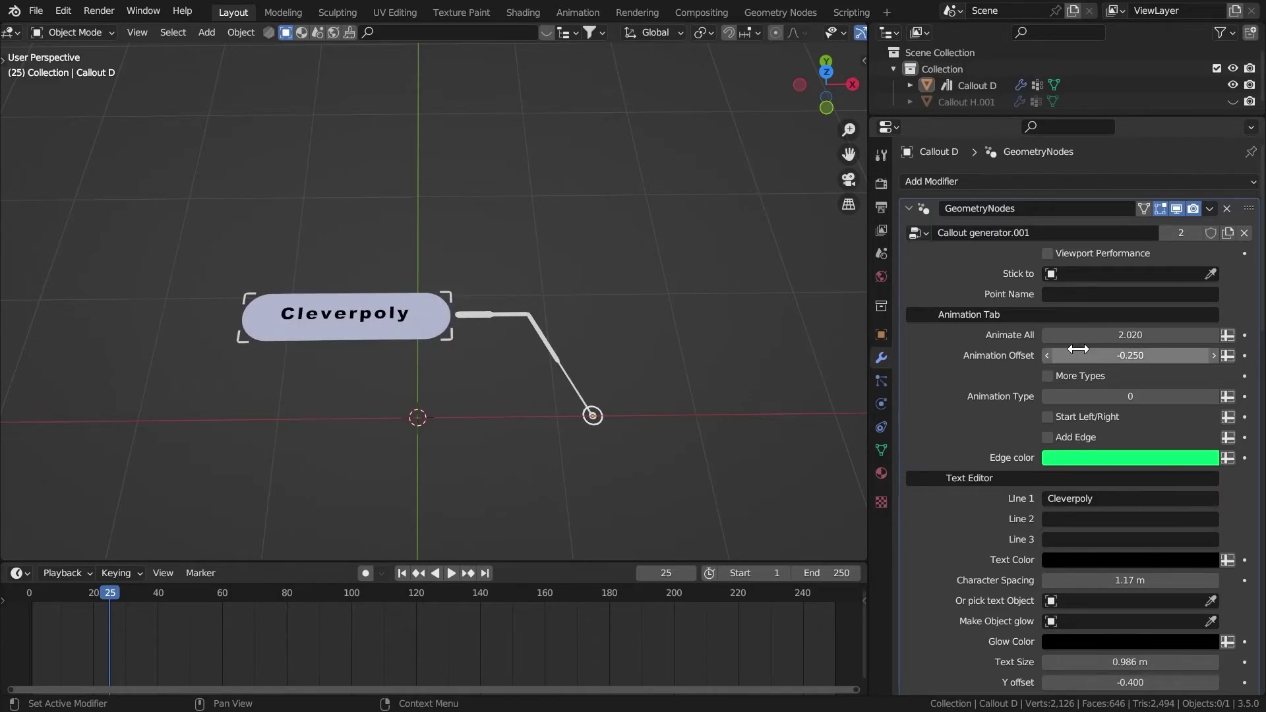
left_click(1092, 356)
type("0")
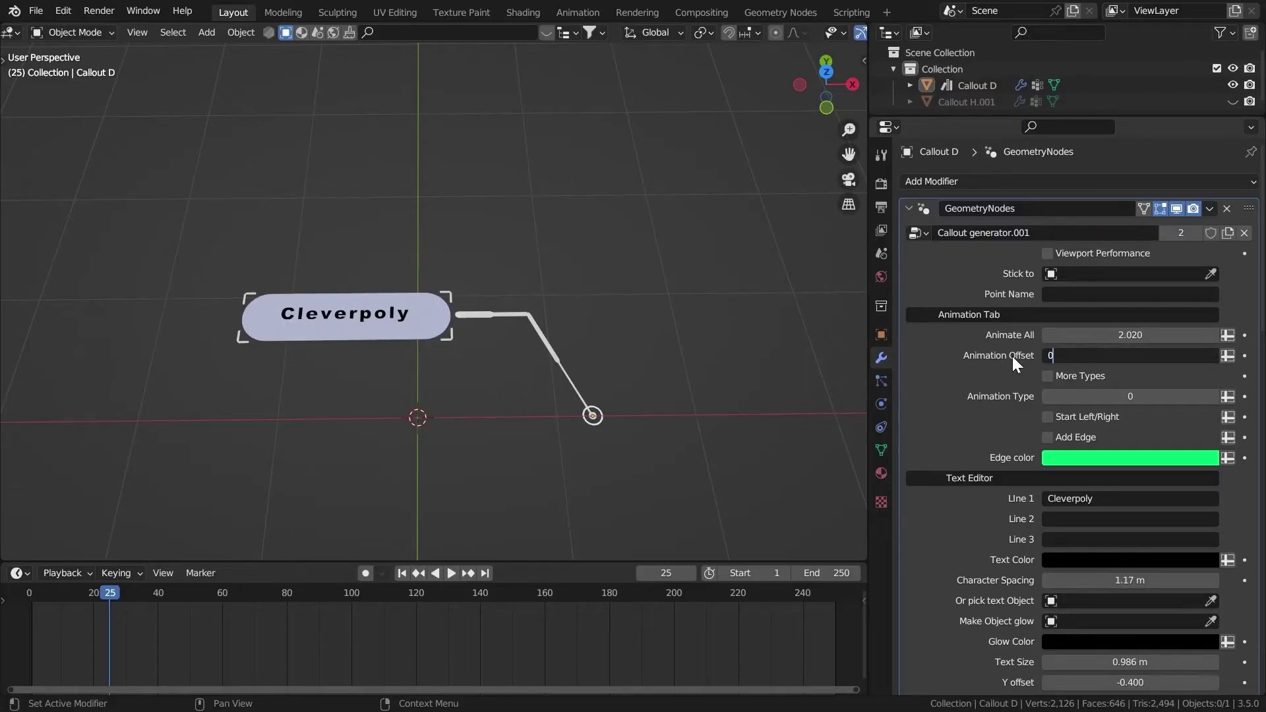
key("Return")
mouse_move(1110, 336)
left_mouse_down()
mouse_move(1062, 333)
mouse_move(1100, 323)
left_mouse_up()
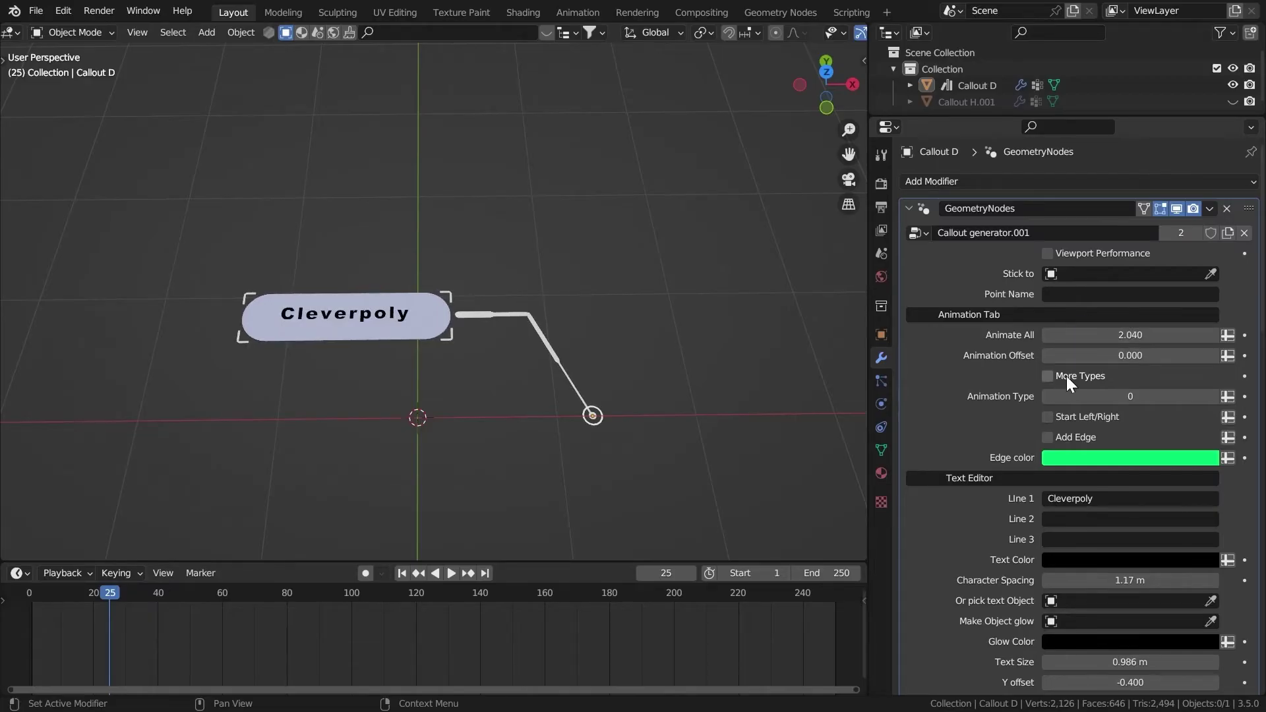
scroll(1055, 346, "down", 2)
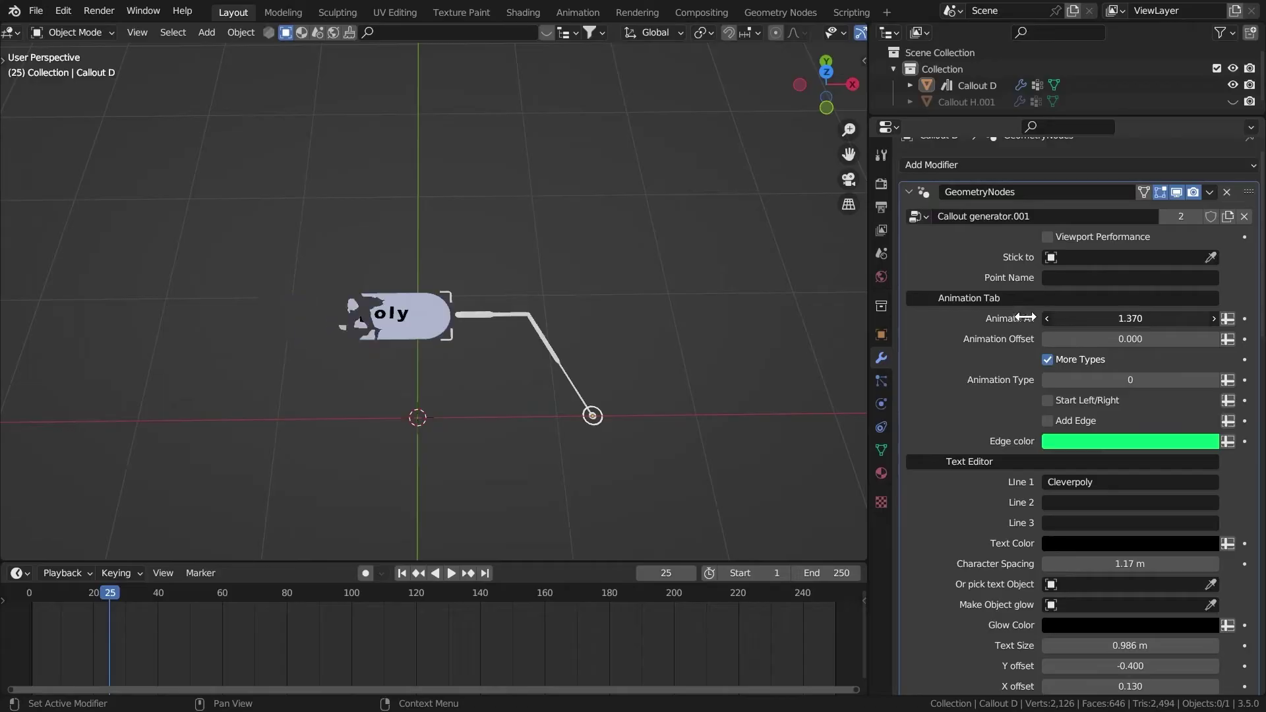
left_click_drag(1018, 315, 1091, 321)
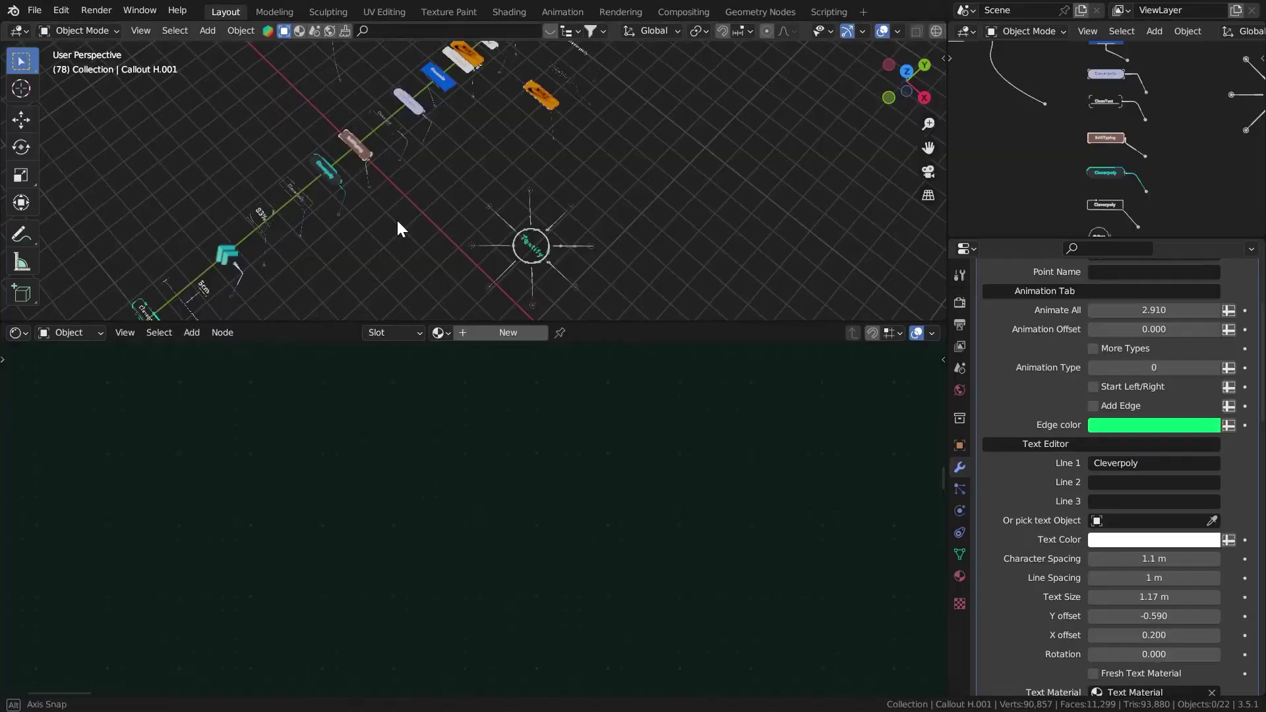
scroll(449, 283, "up", 5)
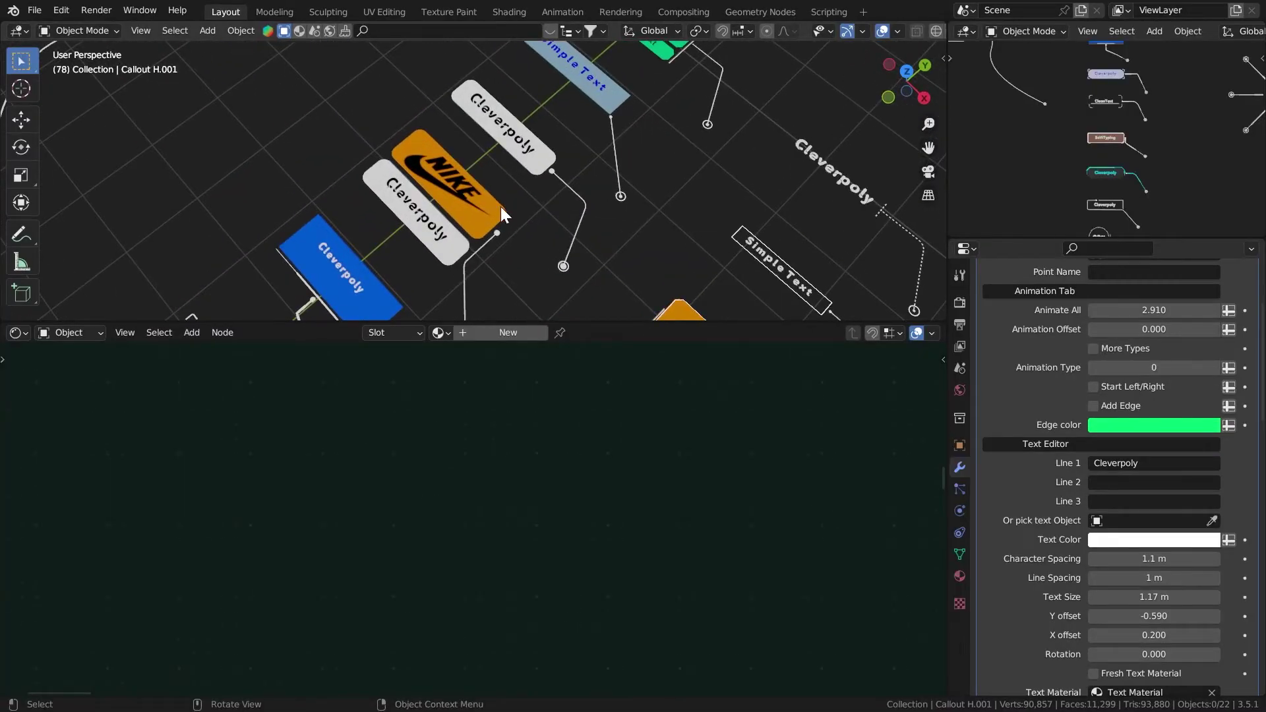
Select the left Cleverpoly callout and its All styles node, then scrub Animate All to 2.340.
scroll(499, 207, "up", 3)
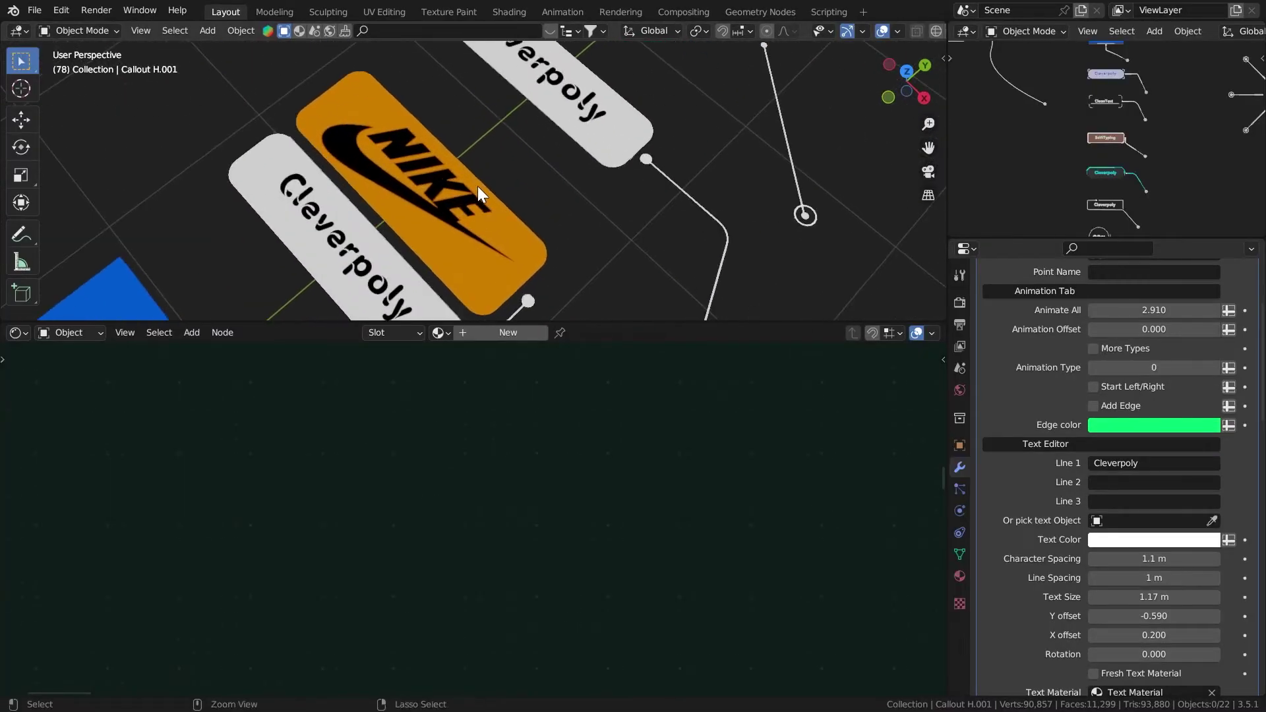
left_click(455, 211)
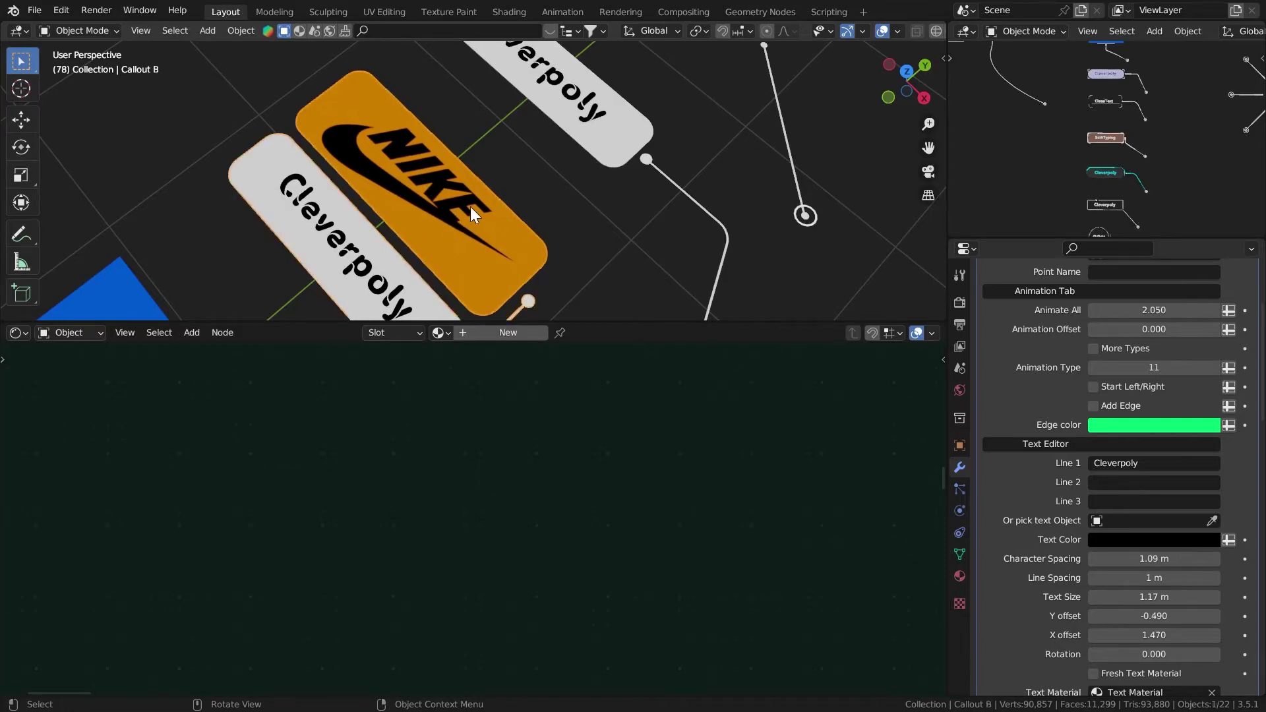
middle_click_drag(495, 445, 628, 458)
middle_click_drag(628, 458, 529, 382, "ctrl")
left_click(442, 443)
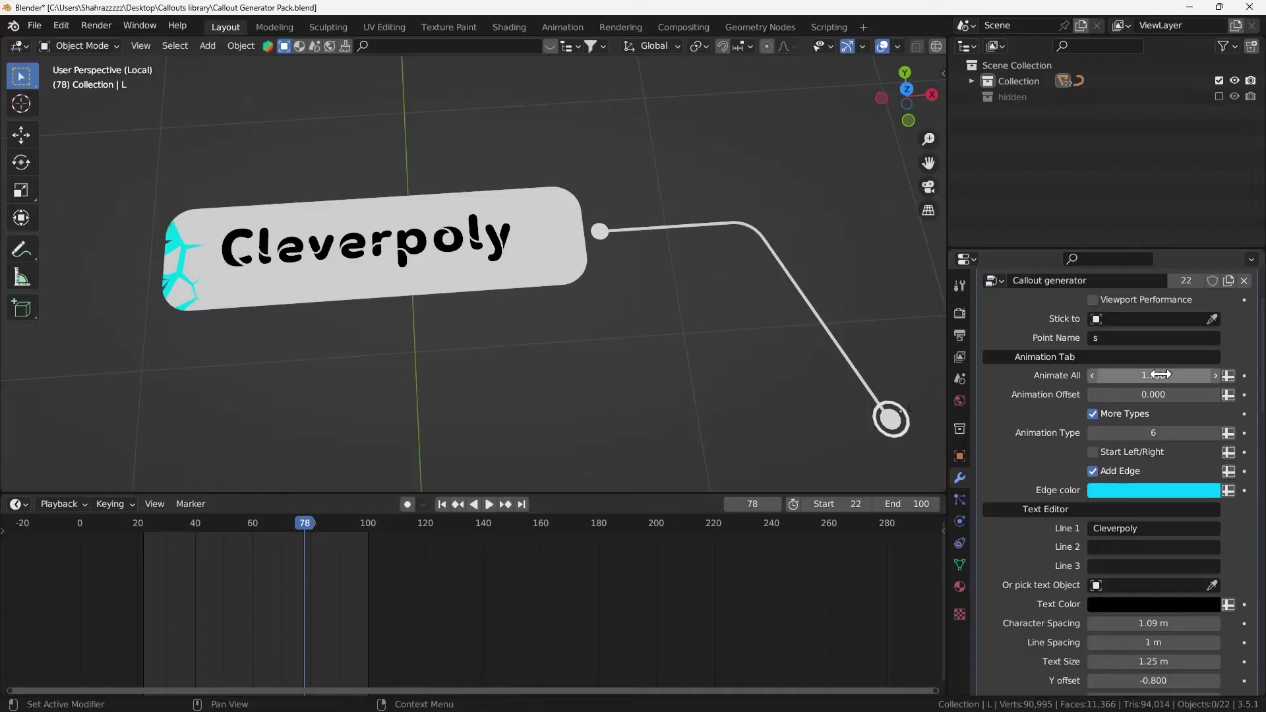
mouse_move(1148, 374)
left_mouse_down()
mouse_move(1085, 364)
mouse_move(1154, 372)
left_mouse_up()
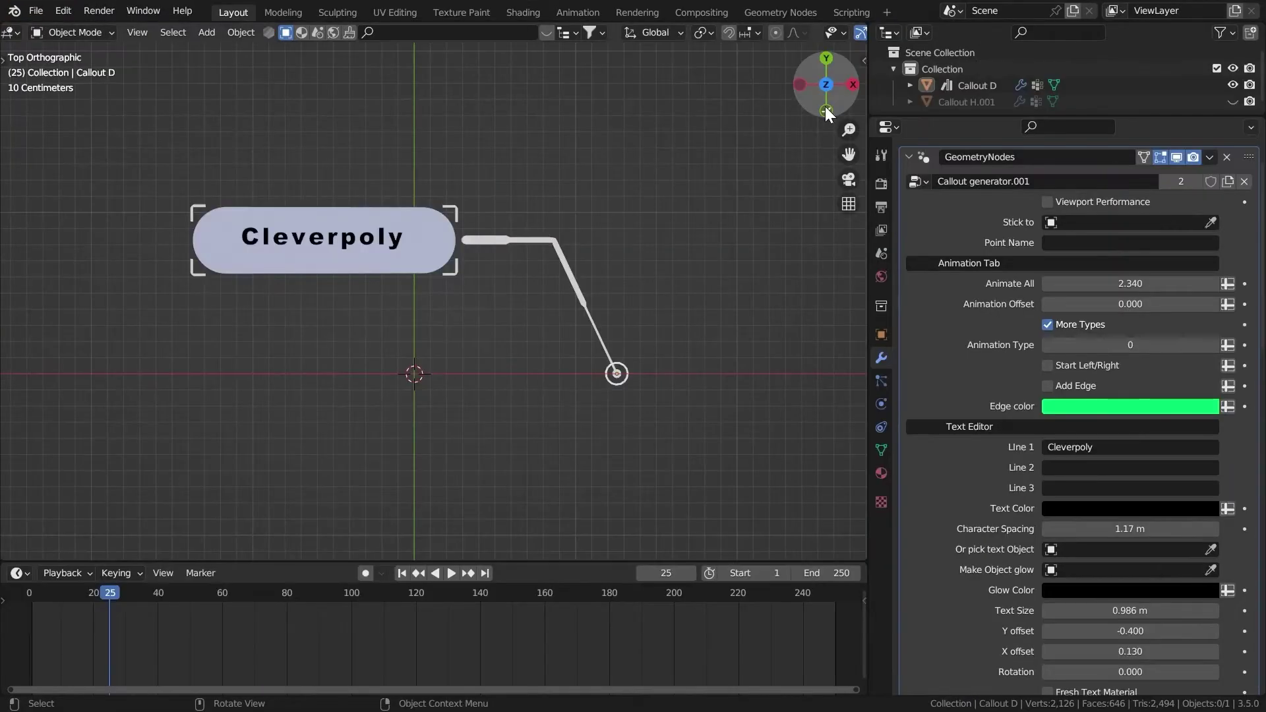
middle_click_drag(476, 224, 548, 241, "shift")
middle_click_drag(548, 241, 550, 223, "ctrl")
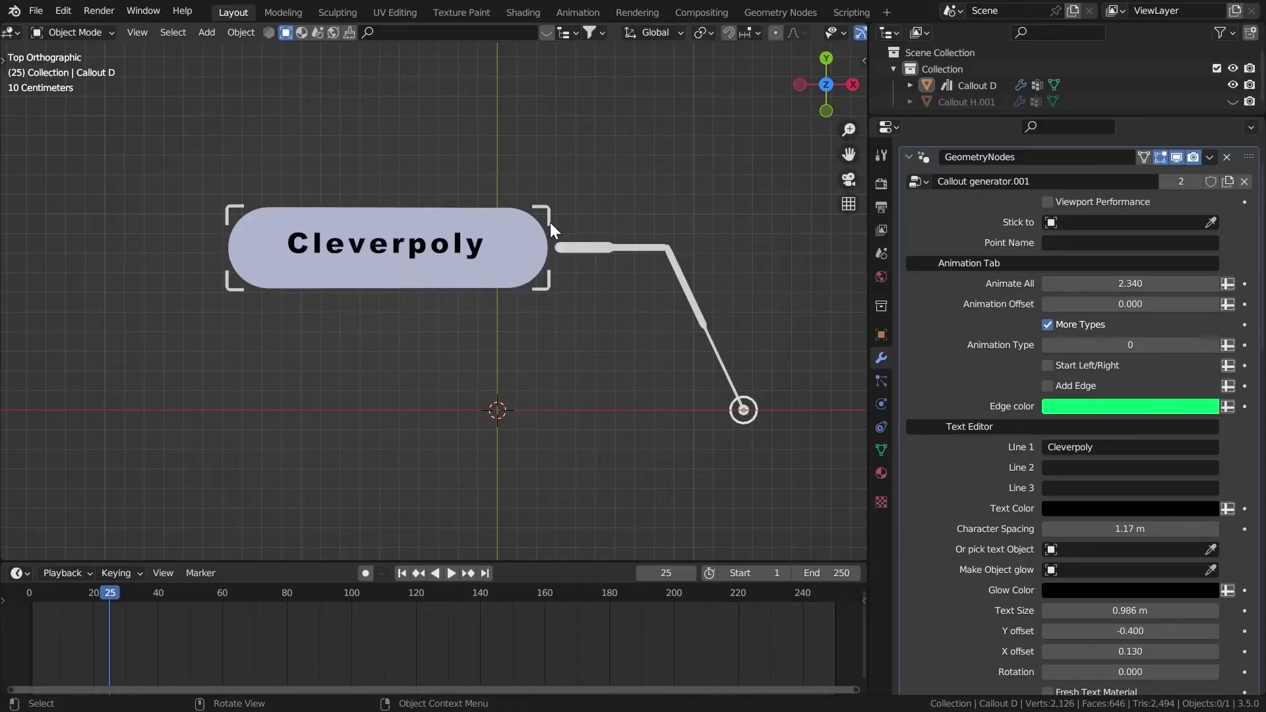
Duplicate the Cleverpoly callout along X, placing the copy to the right.
left_click(450, 244)
scroll(671, 306, "down", 4)
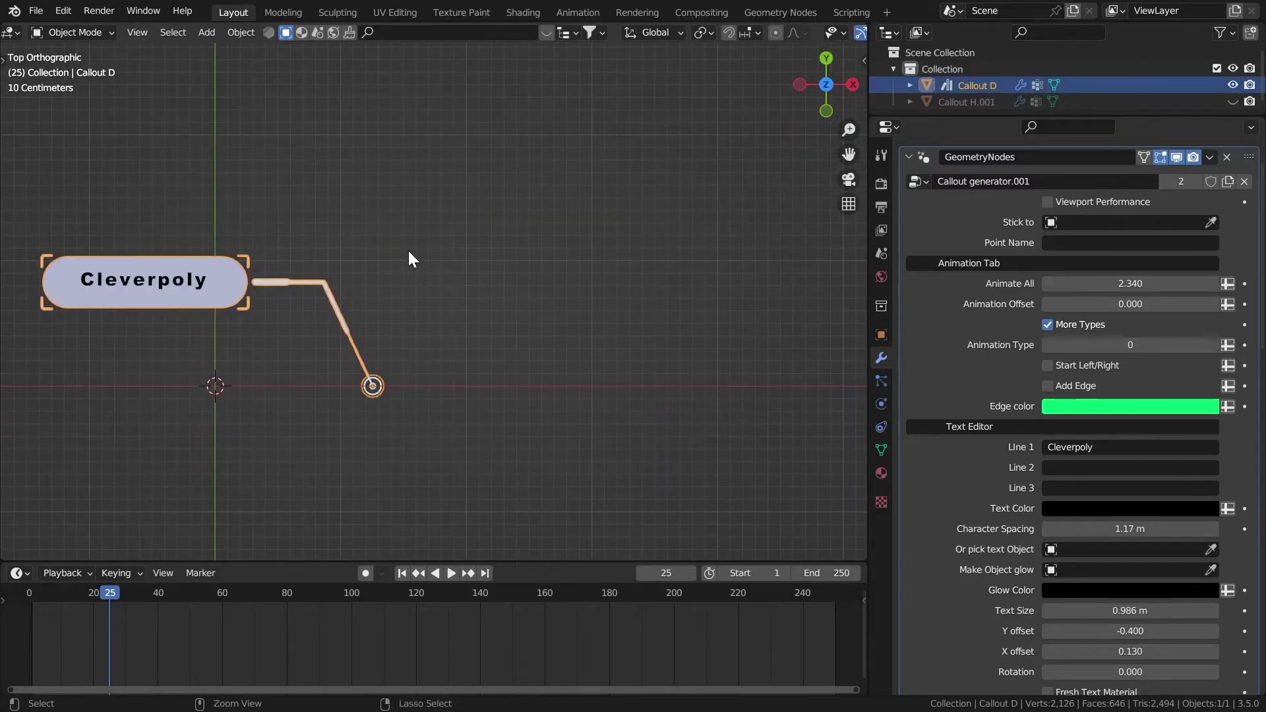
middle_click_drag(409, 250, 407, 254, "ctrl")
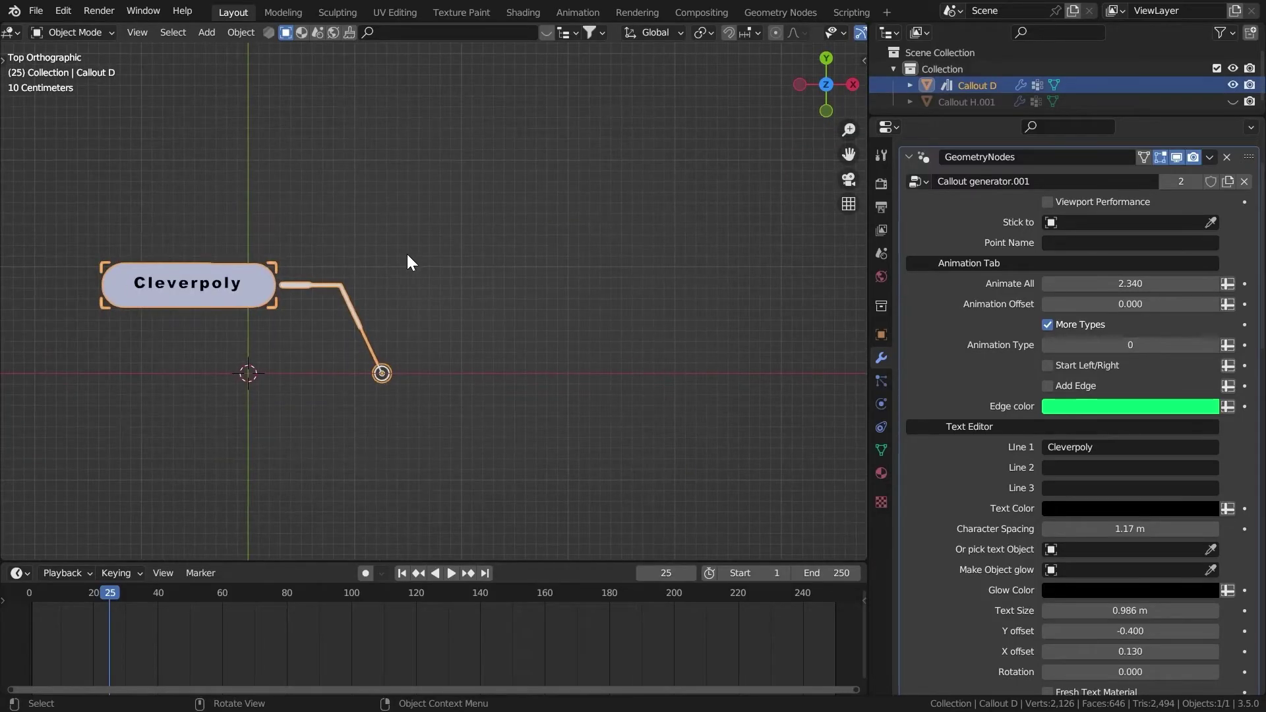
key("shift+d")
key("x")
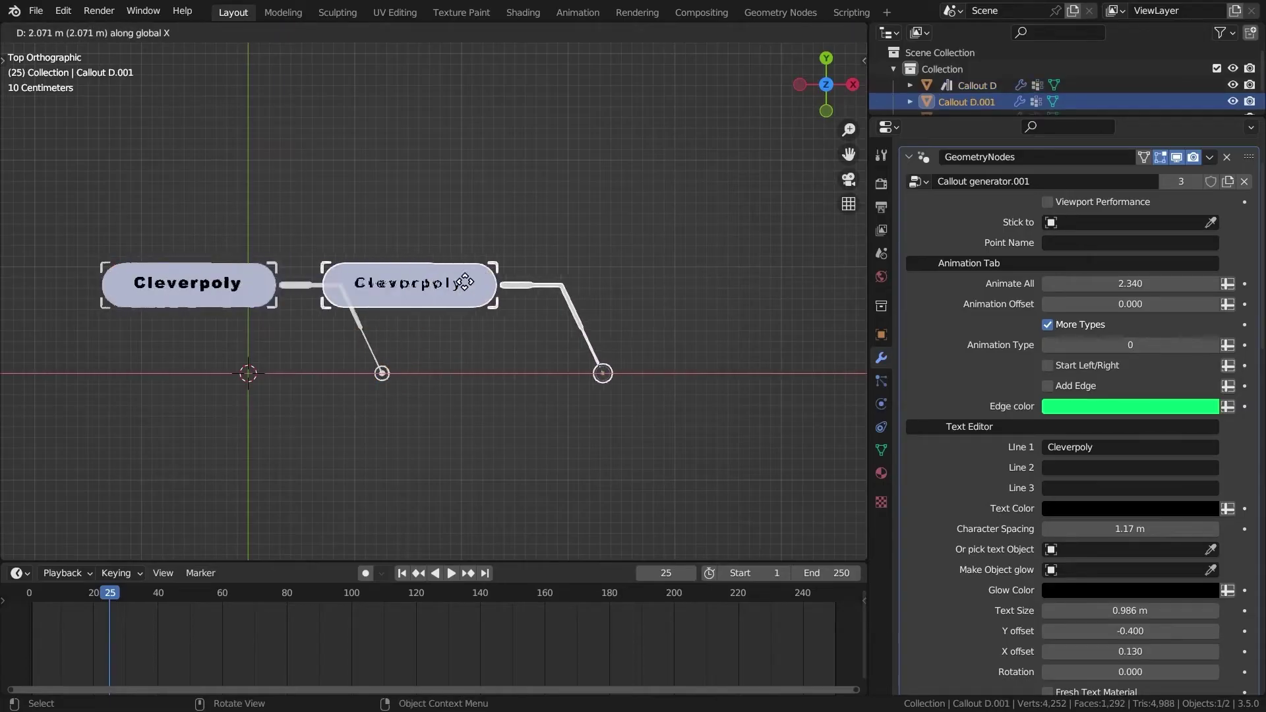
left_click(612, 302)
Mirror the copy with scale X -1 and shift it a little further right.
middle_click_drag(644, 253, 538, 279, "shift")
scroll(520, 275, "down", 1)
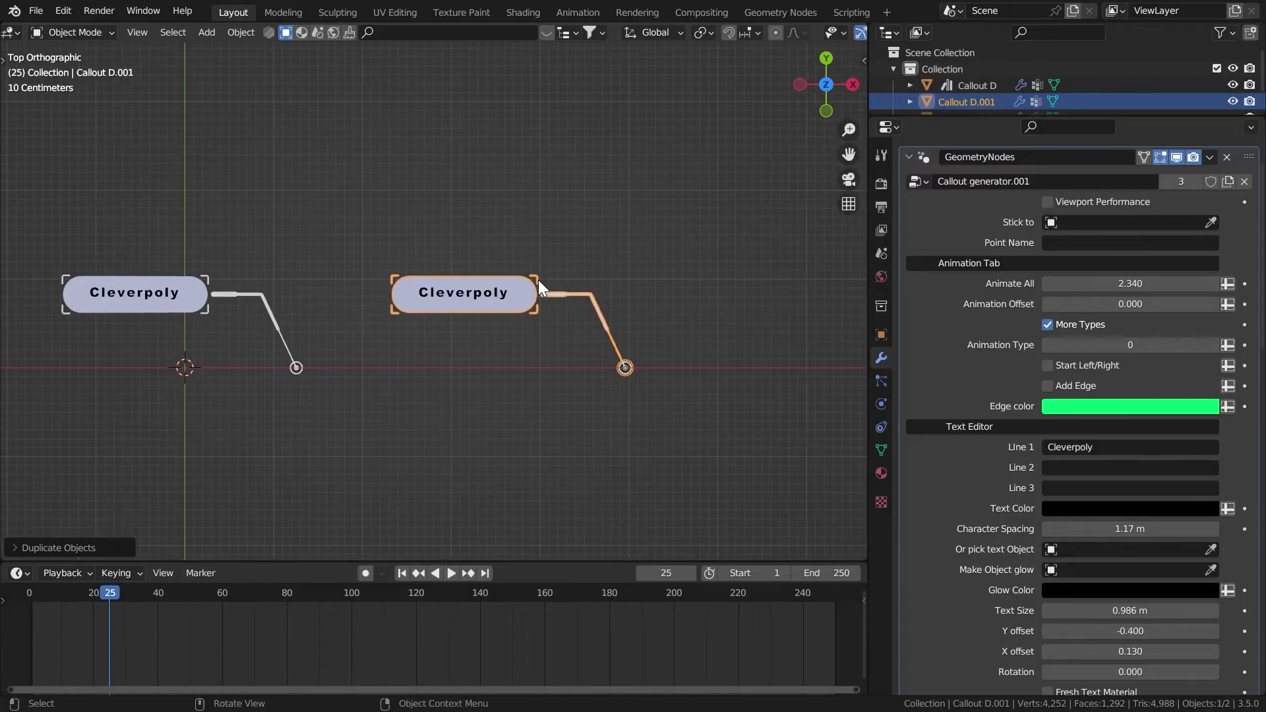
type("sx")
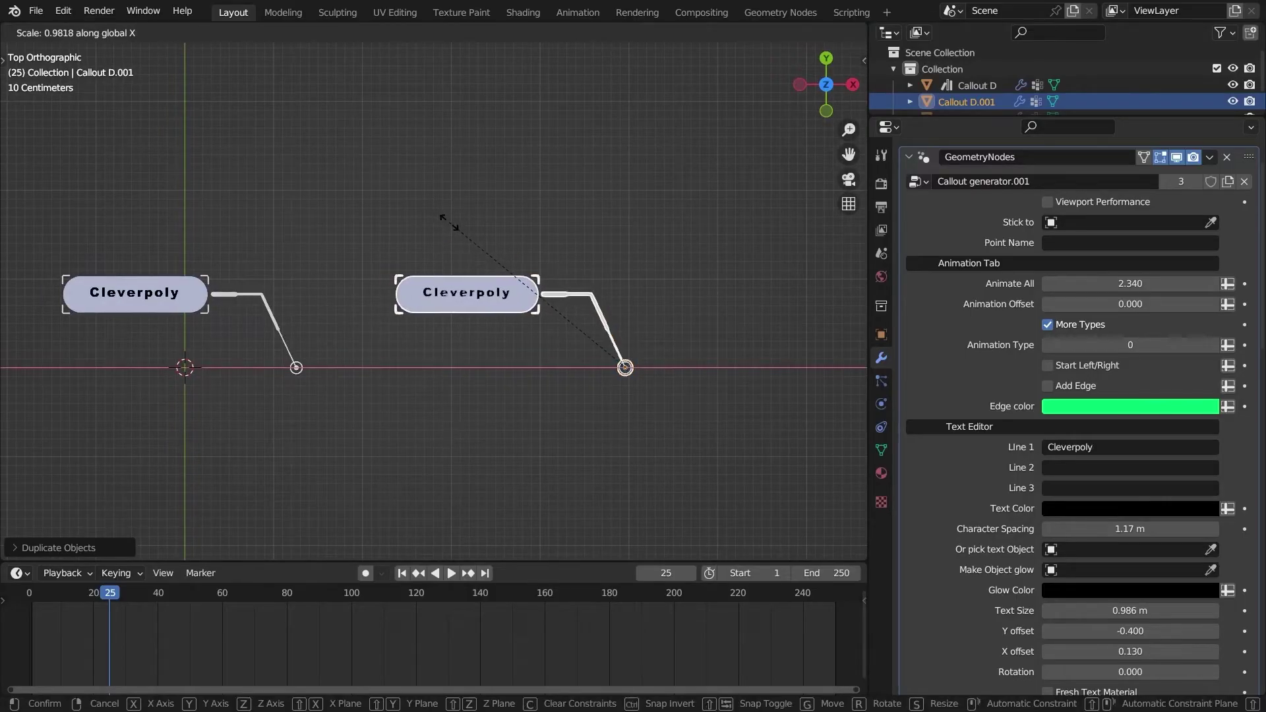
type("-1")
key("Return")
middle_click_drag(727, 297, 472, 296, "shift")
scroll(555, 239, "up", 3)
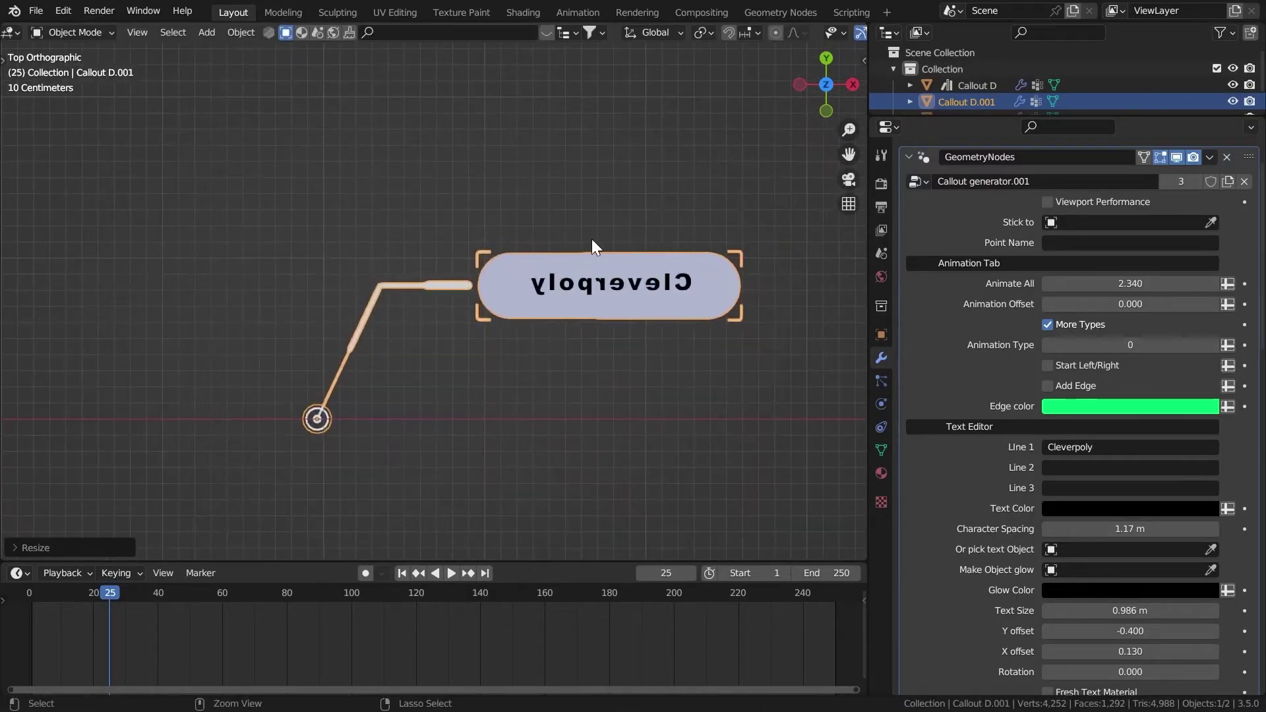
scroll(685, 287, "up", 2)
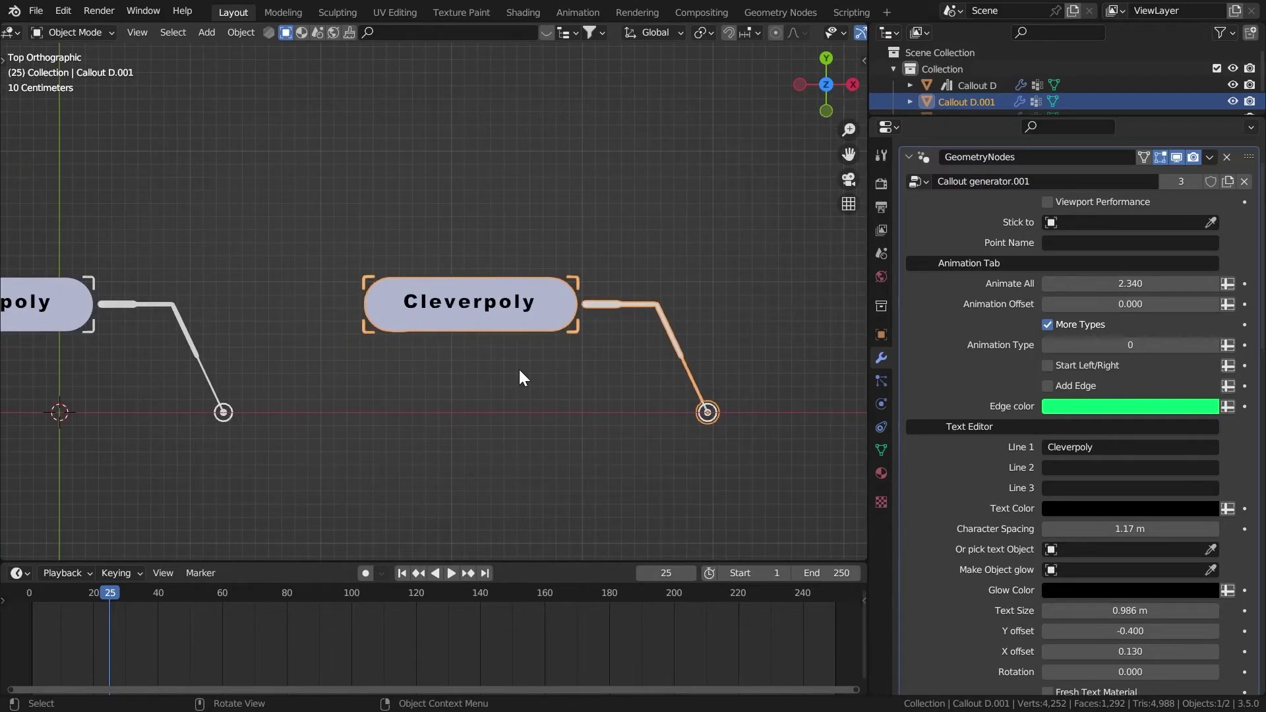
key("g")
left_click(521, 344)
Flip the copy's leader edges with scale X -1 and move them back onto the label.
key("Tab")
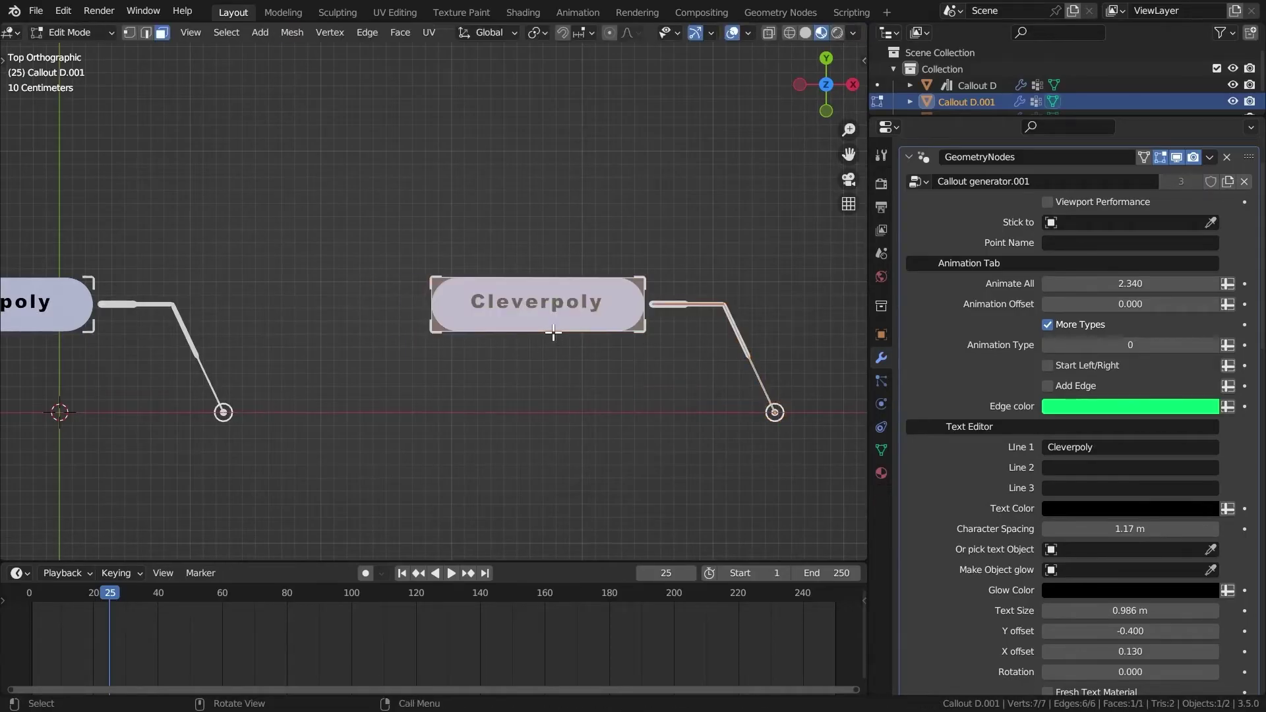
left_click(723, 315)
key("2")
left_click_drag(742, 346, 477, 233, "shift")
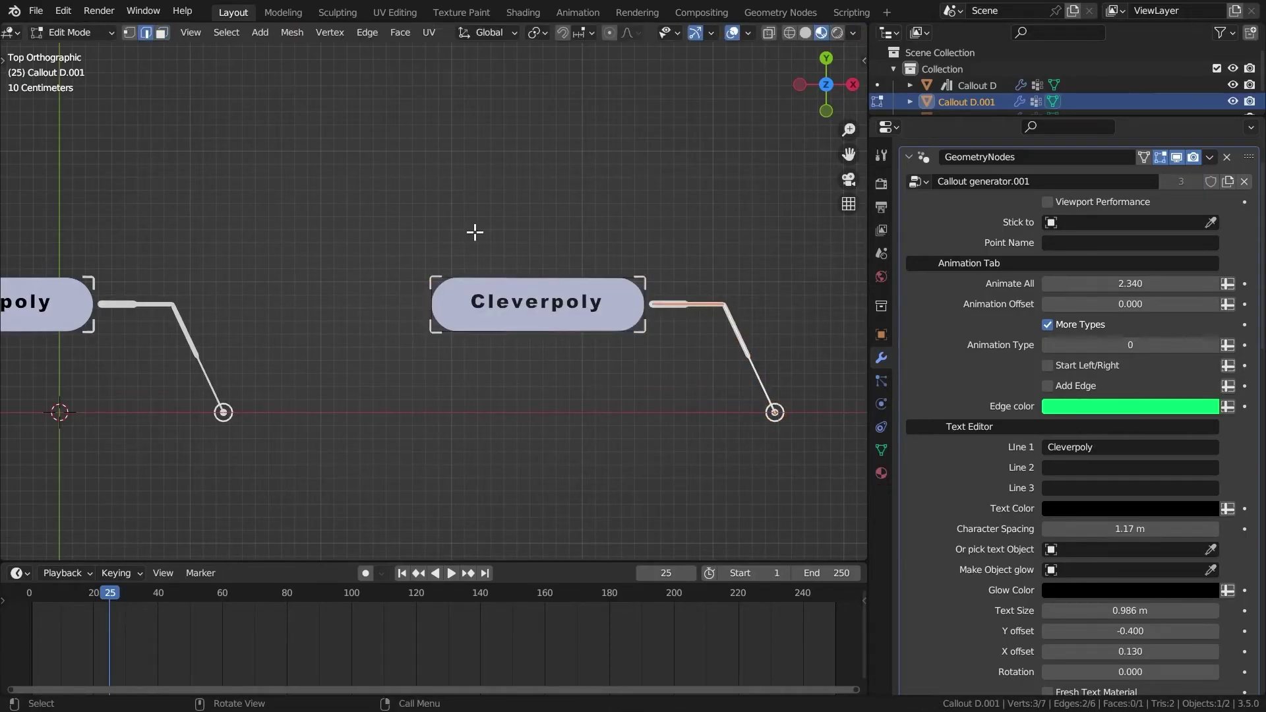
type("sx")
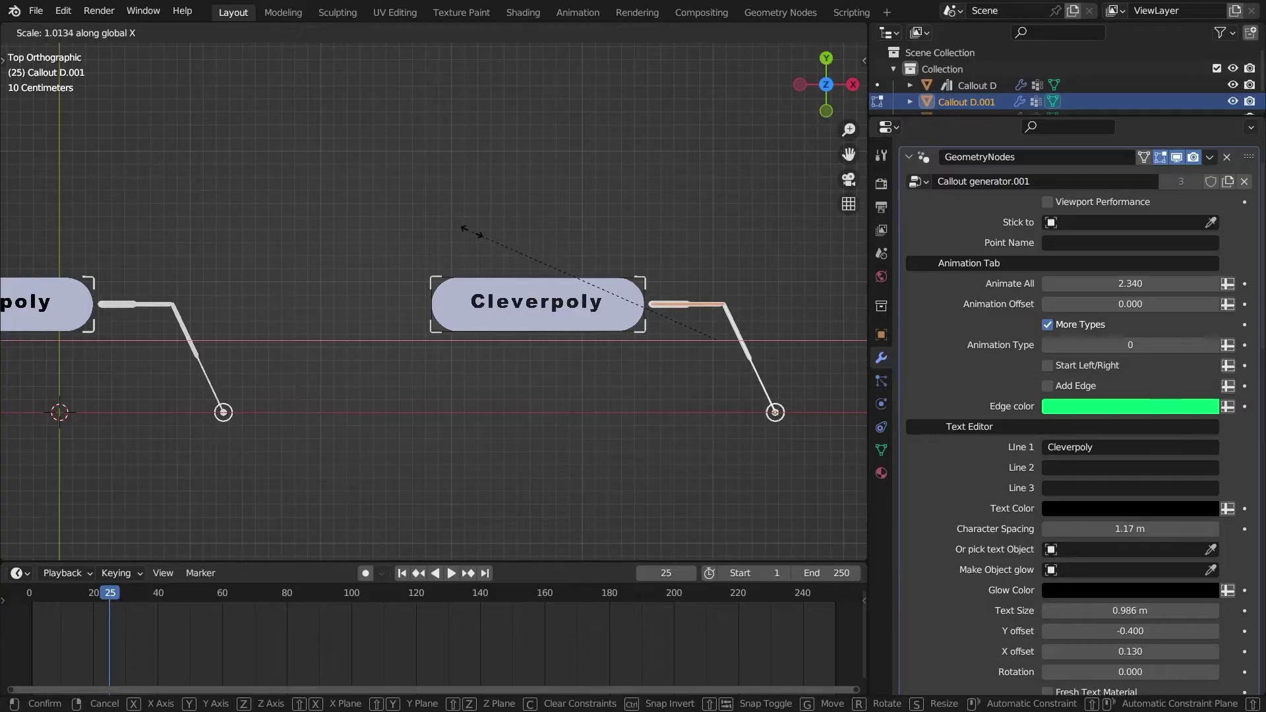
type("-1")
key("Return")
key("g")
key("x")
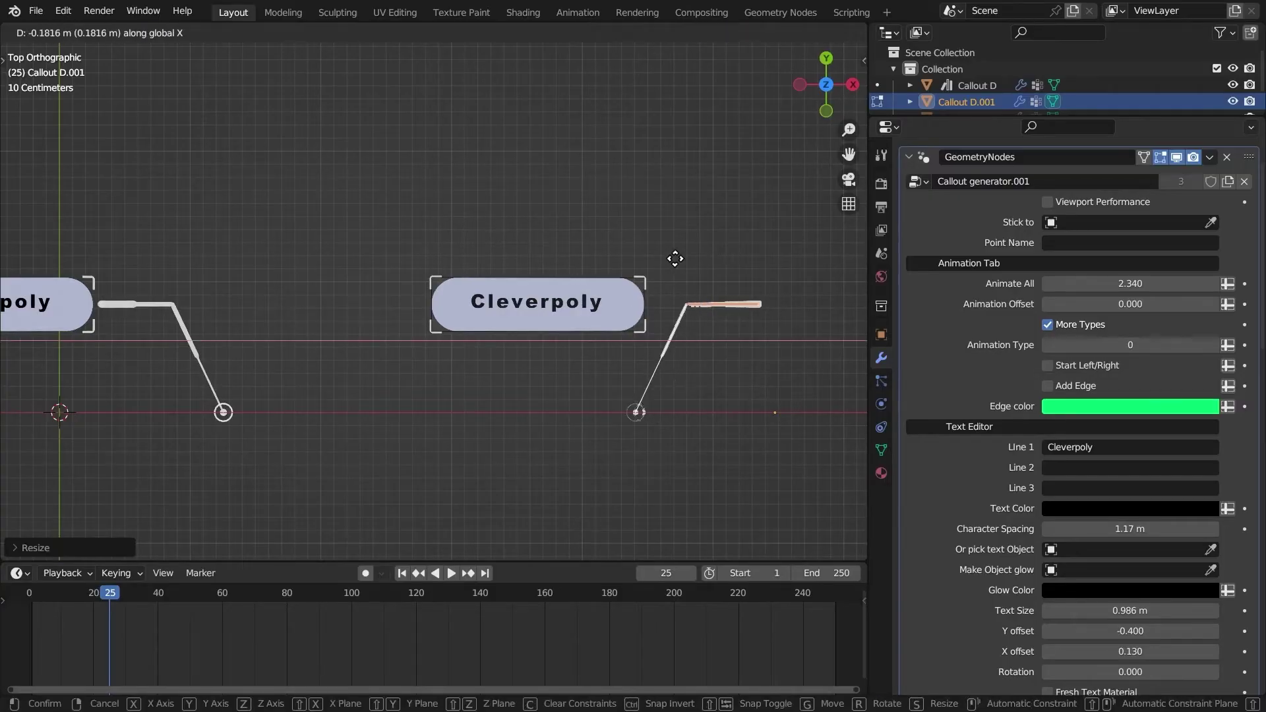
left_click(345, 283)
key("Tab")
left_click(349, 284)
Scrub the copy's reveal, sketch annotation marks near the leader, then reselect the original Callout D.
scroll(393, 308, "up", 2)
scroll(389, 303, "down", 1)
middle_click_drag(192, 187, 240, 200, "shift")
left_click(5, 62)
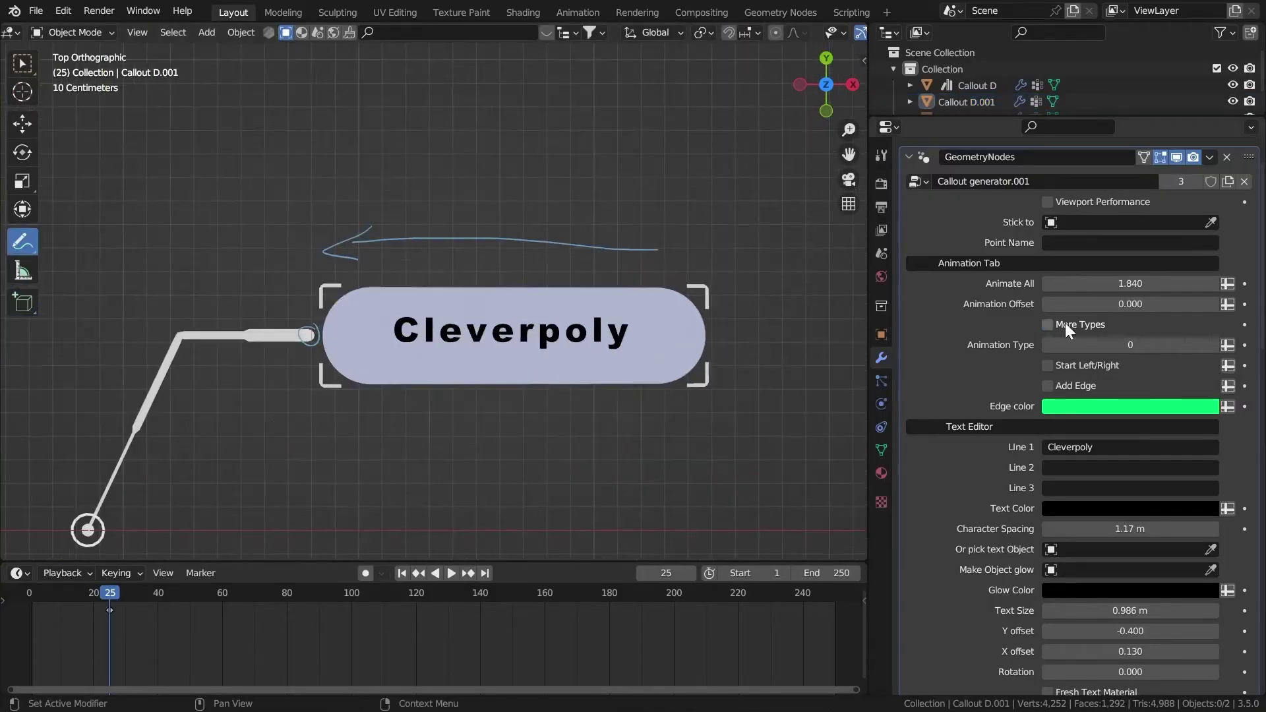
left_click_drag(1130, 284, 1045, 277)
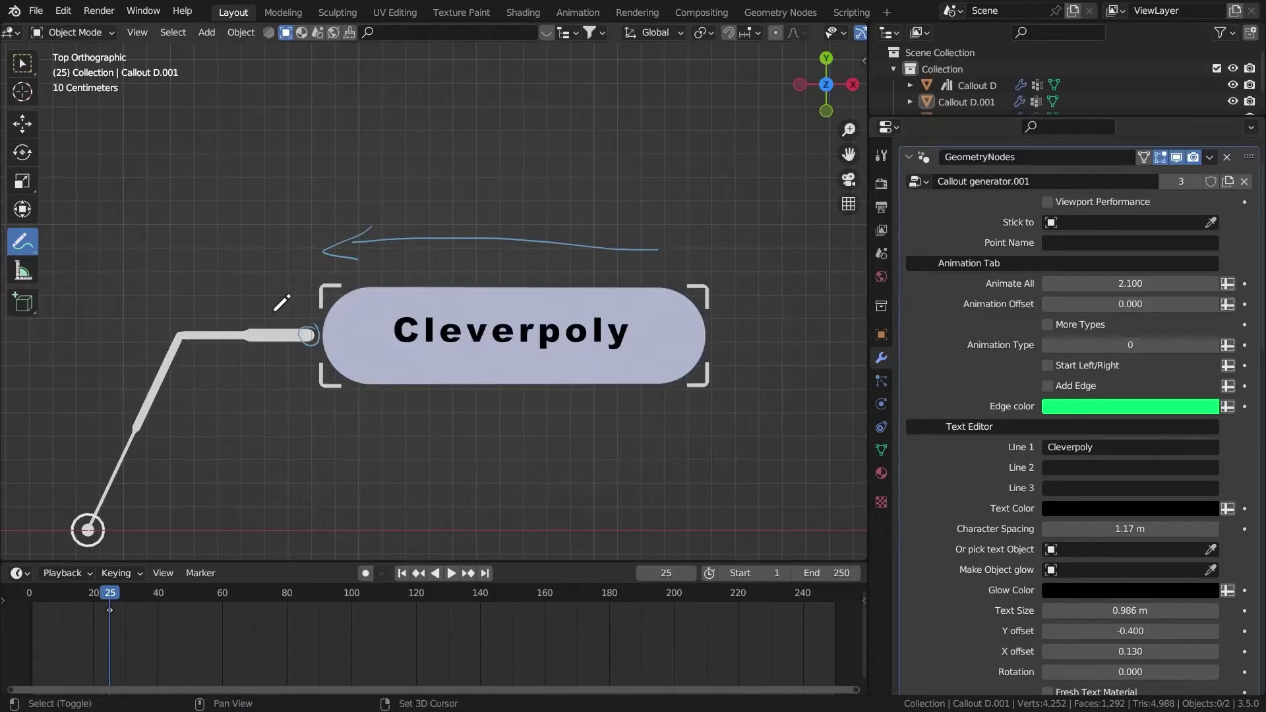
middle_click_drag(222, 345, 661, 296, "shift")
scroll(661, 297, "down", 2)
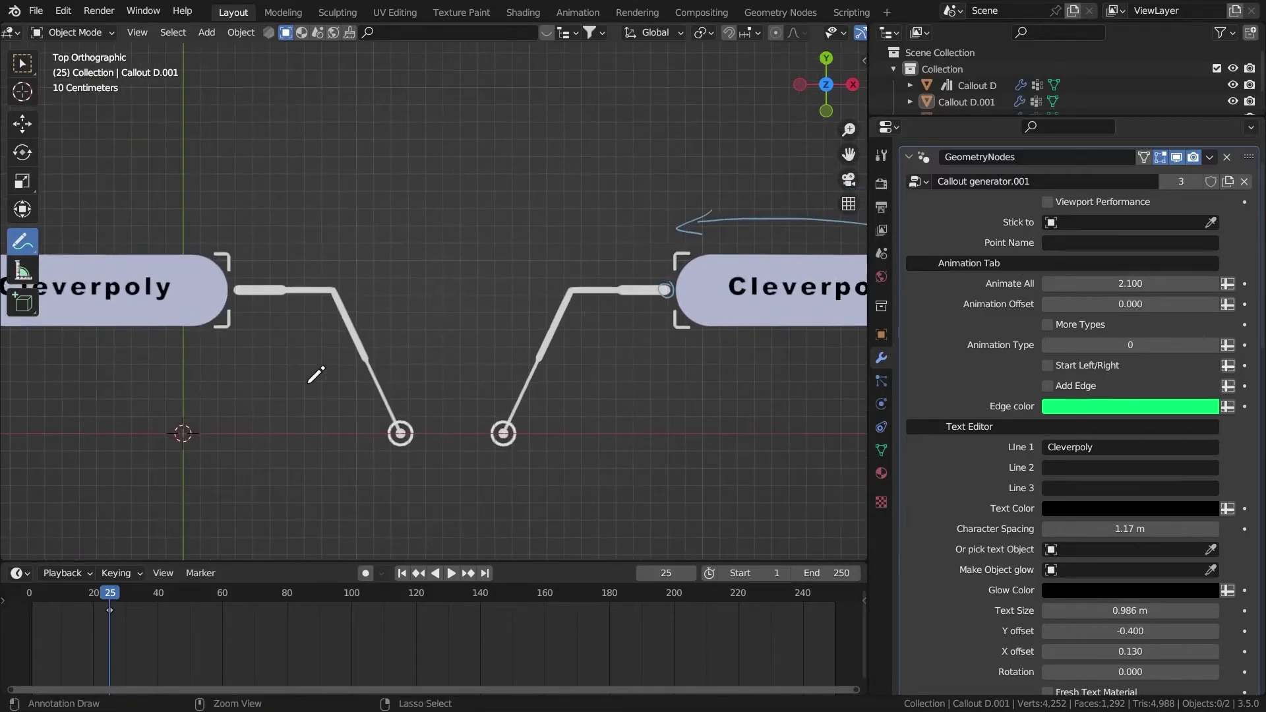
middle_click_drag(257, 324, 503, 372, "shift")
scroll(507, 369, "up", 4)
left_click_drag(538, 358, 527, 387)
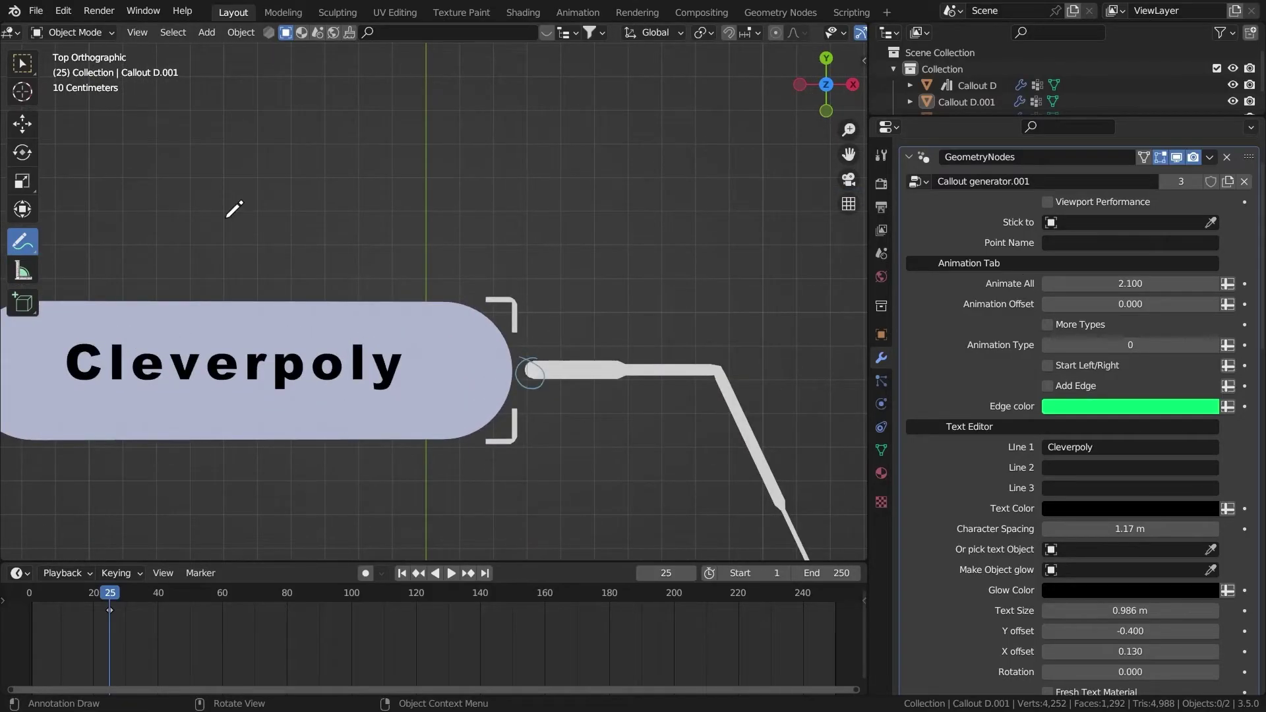
scroll(408, 290, "down", 2)
left_click(22, 64)
left_click(361, 344)
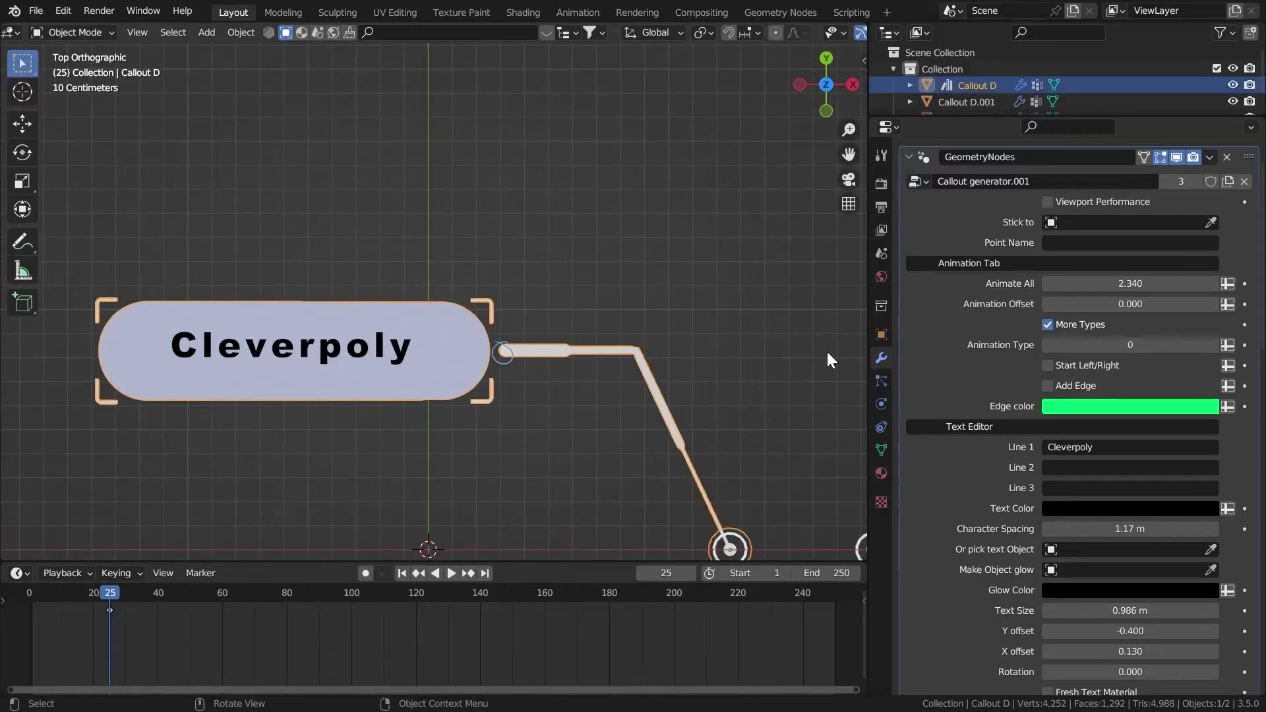
Enable More Types on Callout D, set Animate All to 1.400 and hide viewport overlays.
left_click(1047, 325)
left_click_drag(1125, 283, 1114, 283)
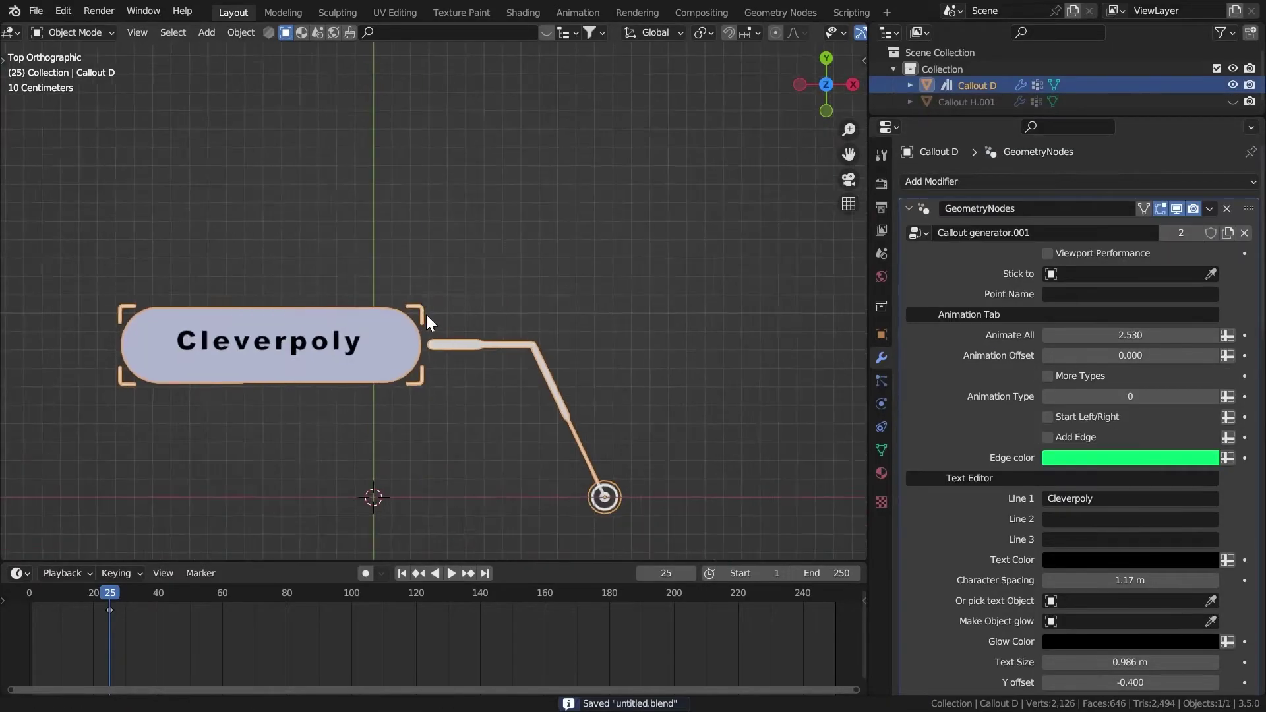
scroll(506, 271, "down", 1)
middle_click_drag(426, 315, 501, 317, "shift")
left_click(826, 82)
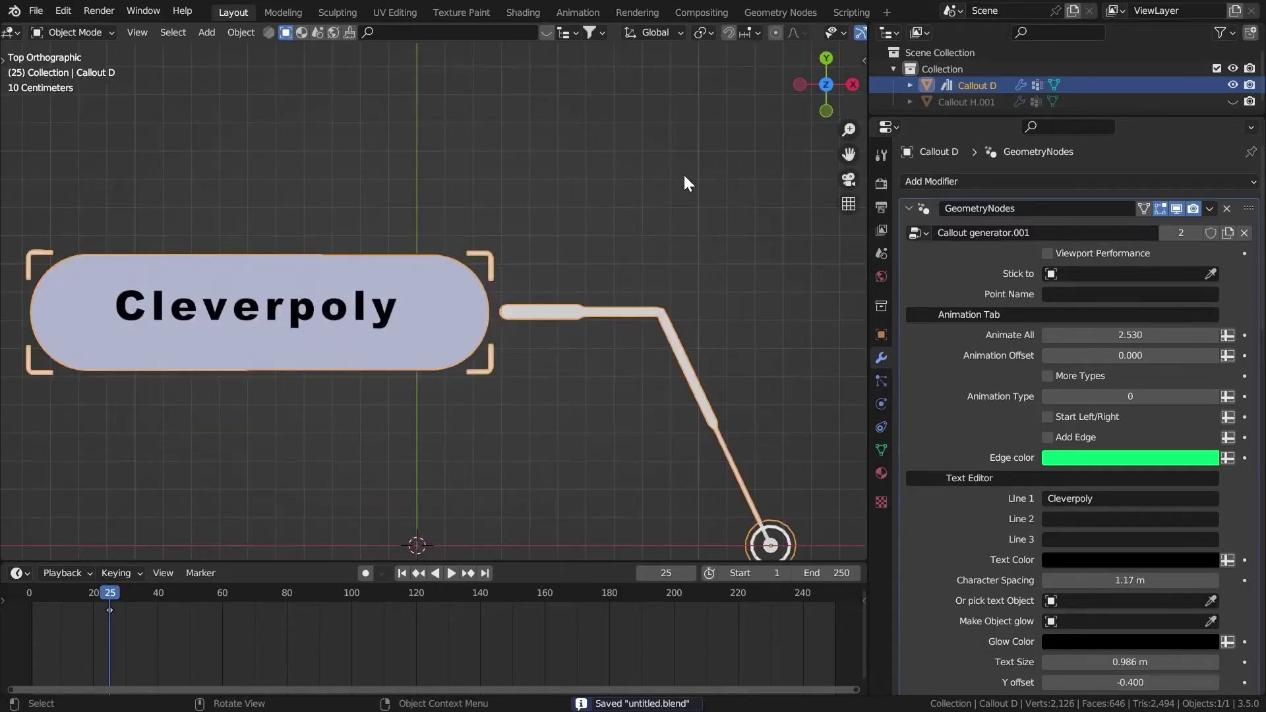
scroll(501, 264, "down", 1)
left_click(1048, 376)
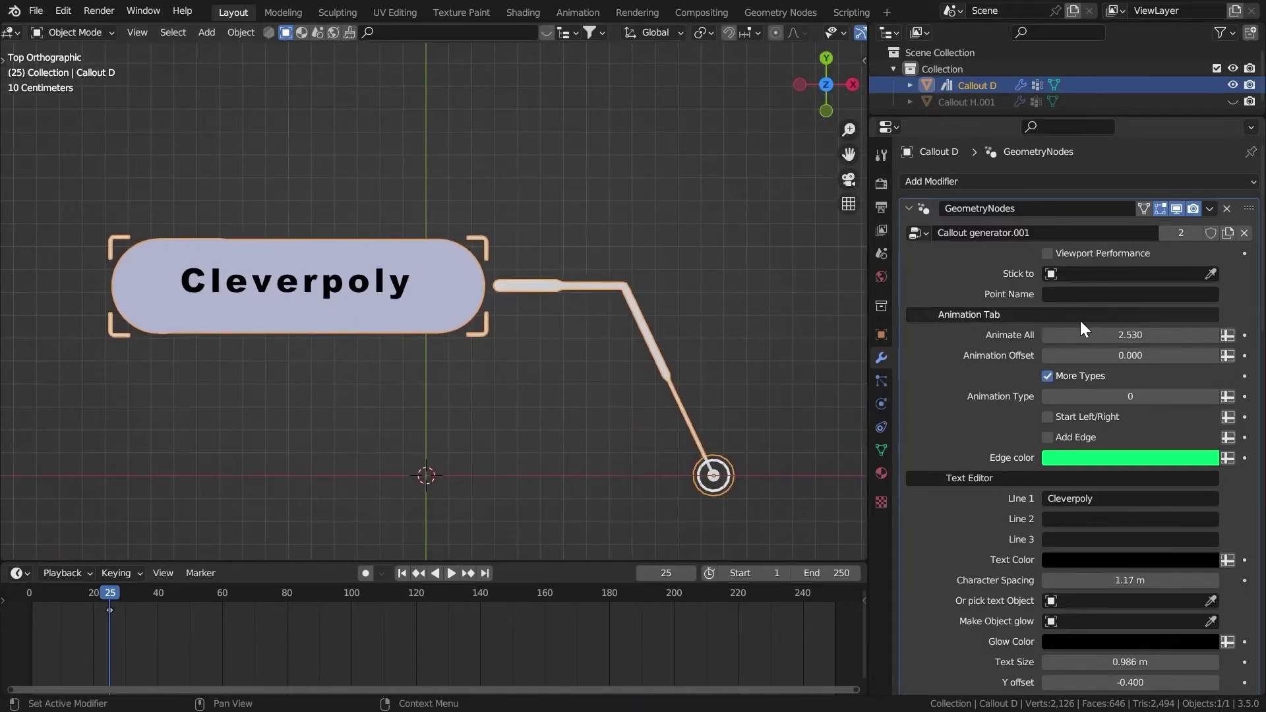
left_click_drag(1108, 337, 1068, 336)
key("shift+alt+z")
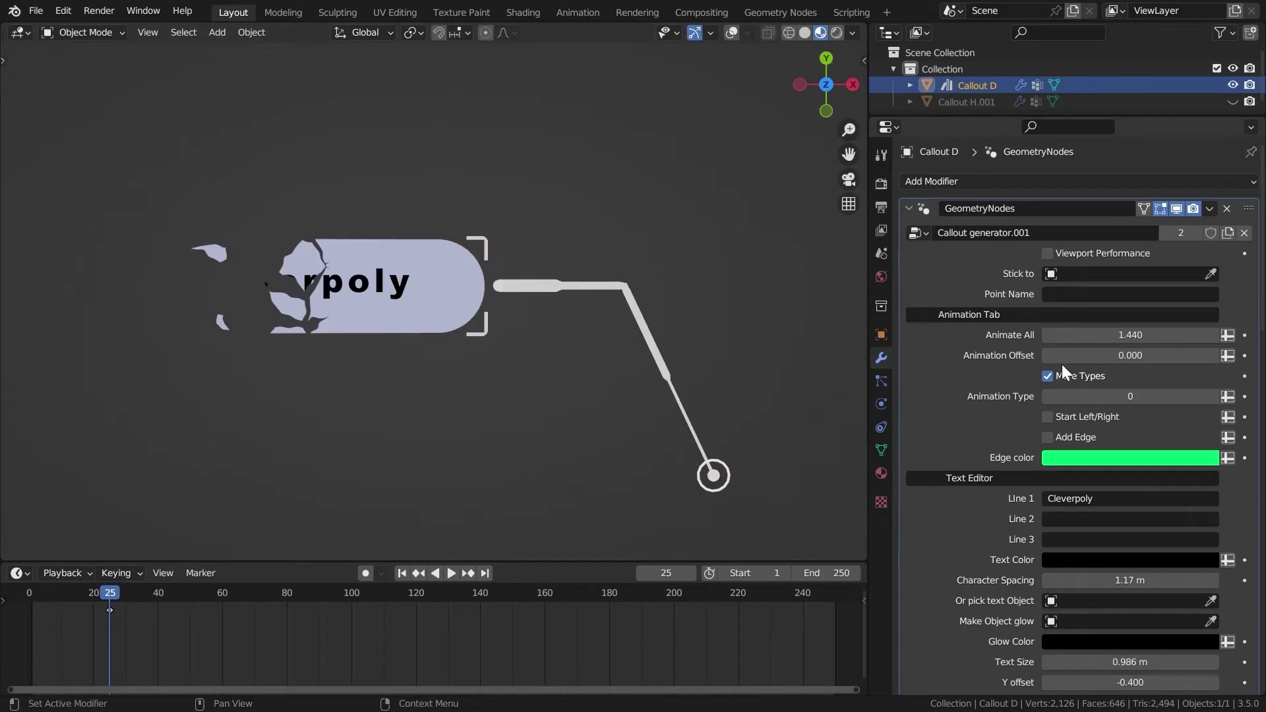
left_click_drag(1097, 339, 1091, 339)
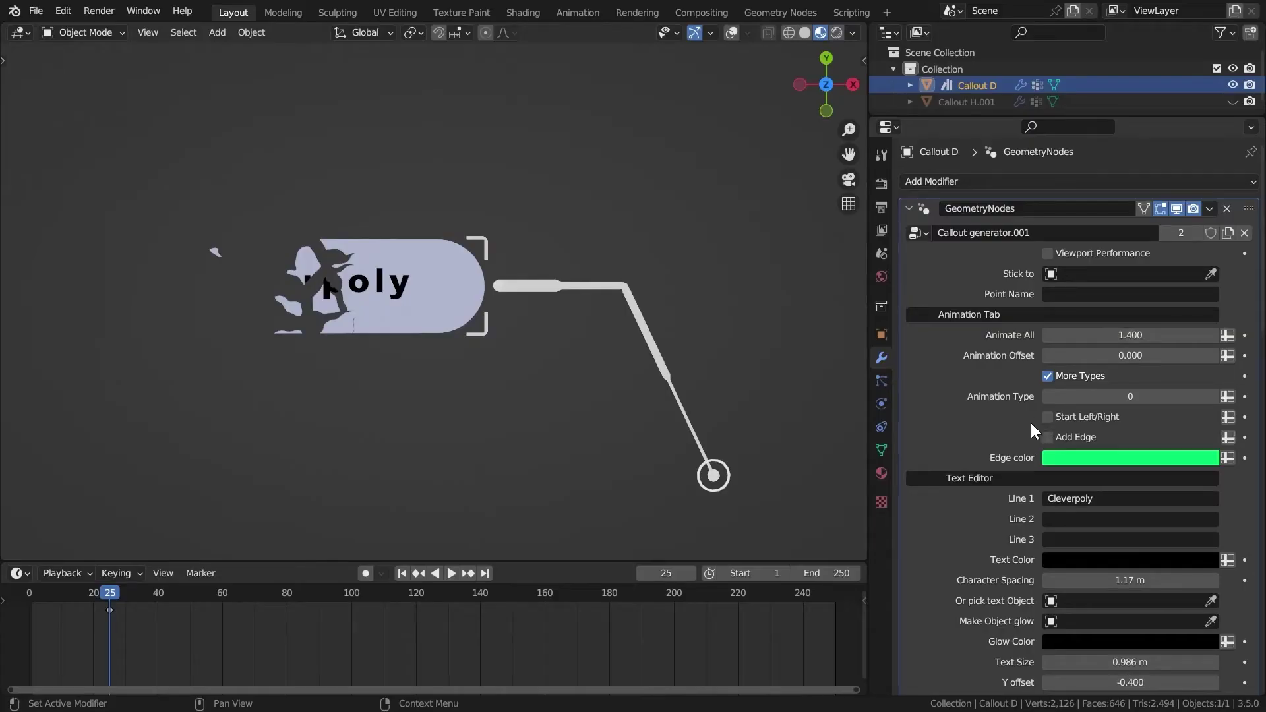
Make the reveal start from the side, turn off More Types, and scrub Animate All to preview.
left_click(1076, 420)
mouse_move(1098, 335)
left_mouse_down()
mouse_move(1065, 333)
mouse_move(1140, 335)
mouse_move(1114, 334)
left_mouse_up()
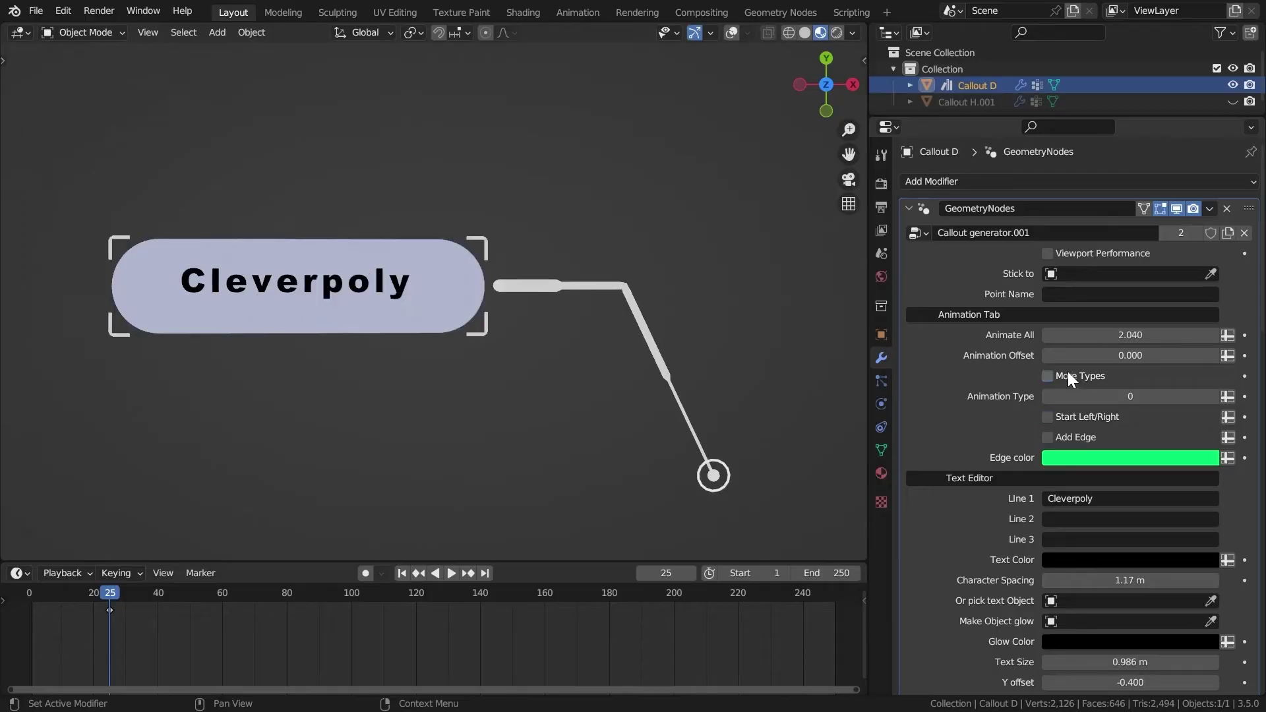
left_click(1069, 372)
scroll(1048, 343, "down", 4)
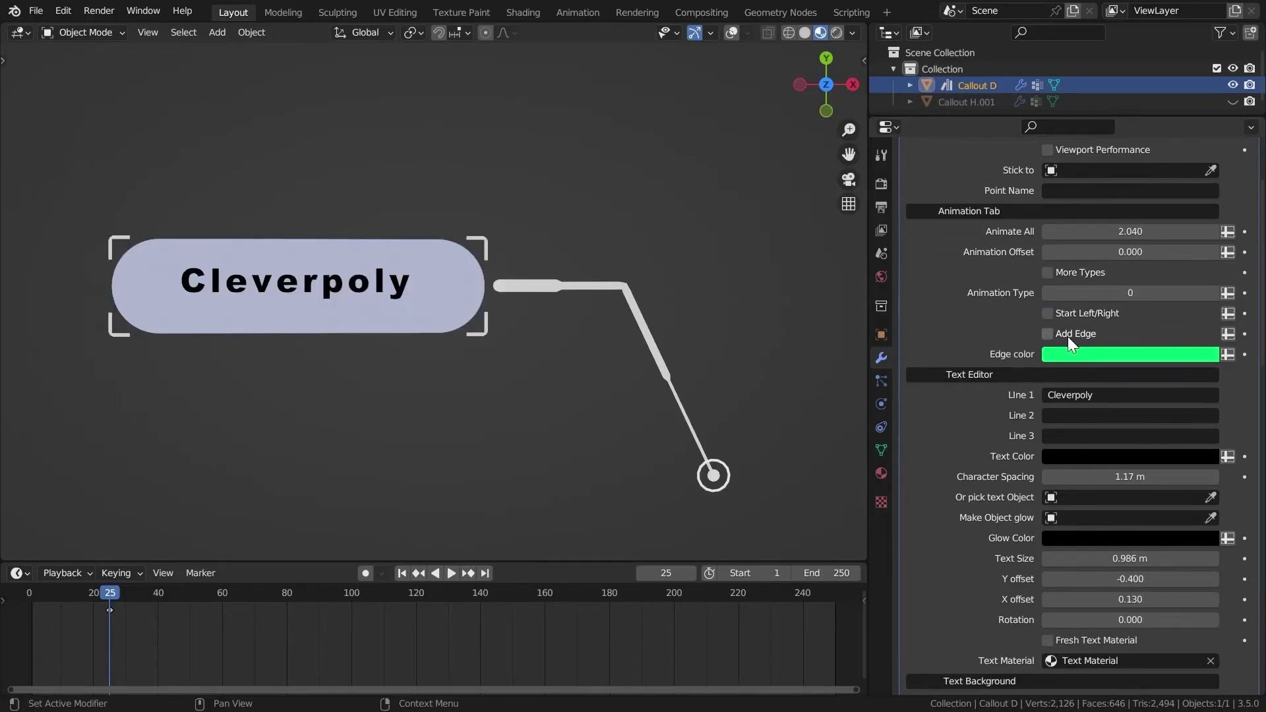
middle_click_drag(1062, 338, 1066, 389)
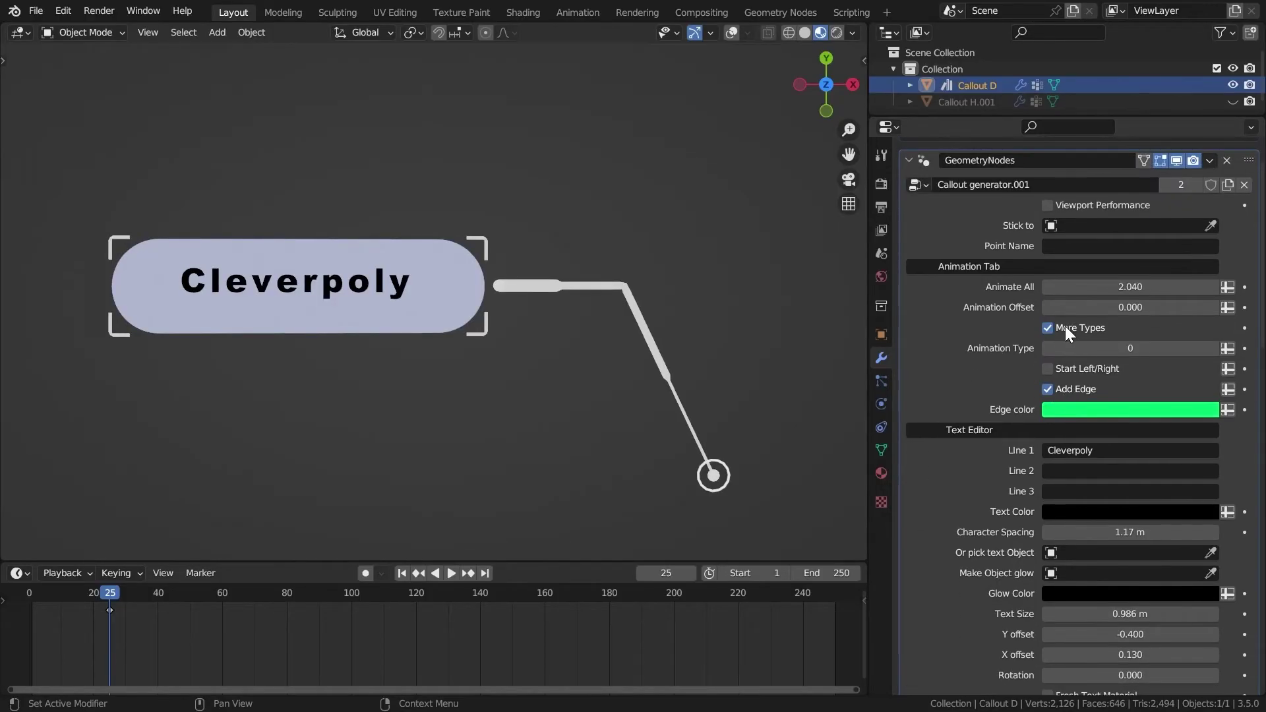
middle_click_drag(1066, 326, 1061, 406)
left_click_drag(1085, 335, 1049, 335)
scroll(503, 292, "up", 8)
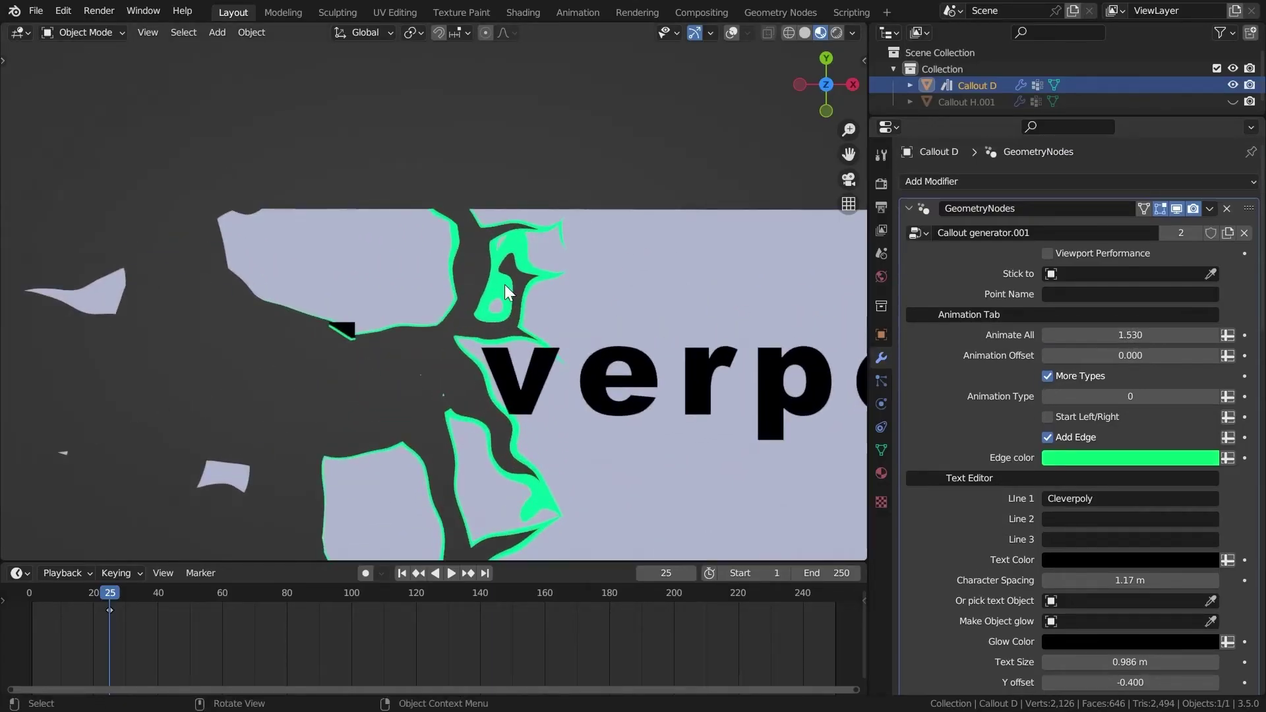
Enable Add Edge and change the edge colour from green to red.
left_click(1091, 435)
left_click(1087, 433)
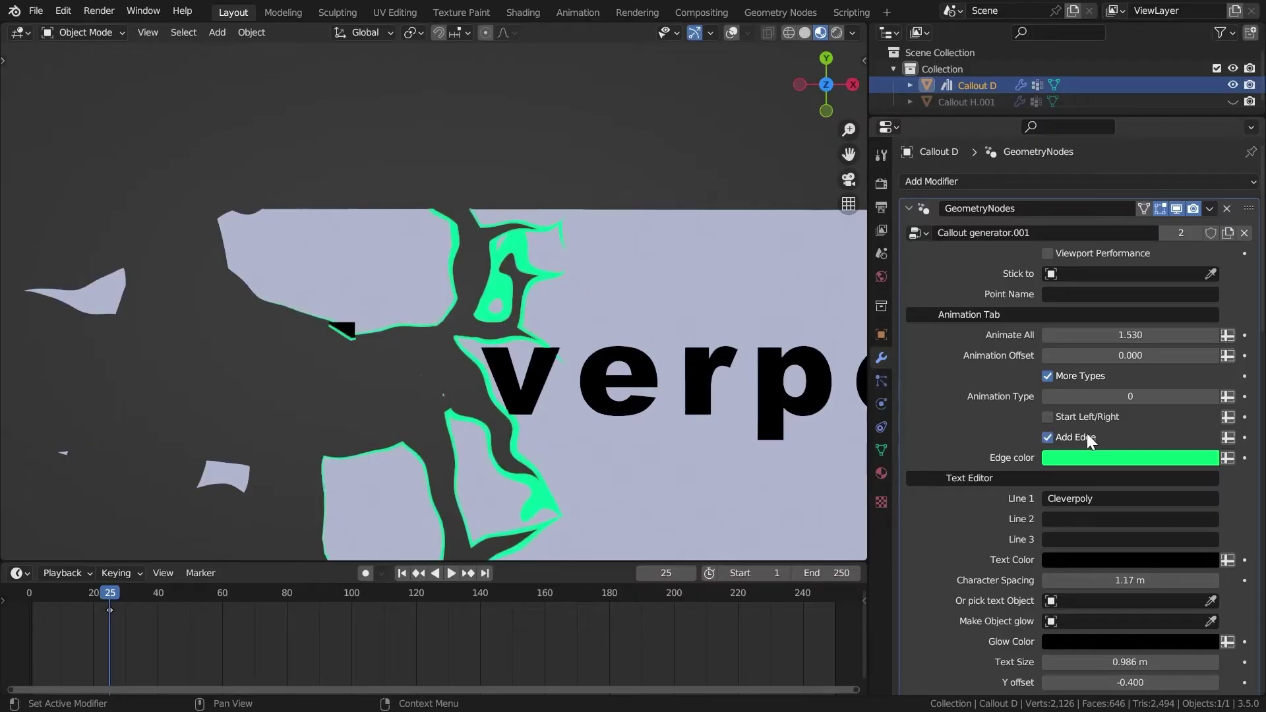
left_click(1130, 457)
mouse_move(1161, 310)
left_mouse_down()
mouse_move(1176, 287)
mouse_move(1104, 289)
mouse_move(1179, 291)
mouse_move(1140, 333)
left_mouse_up()
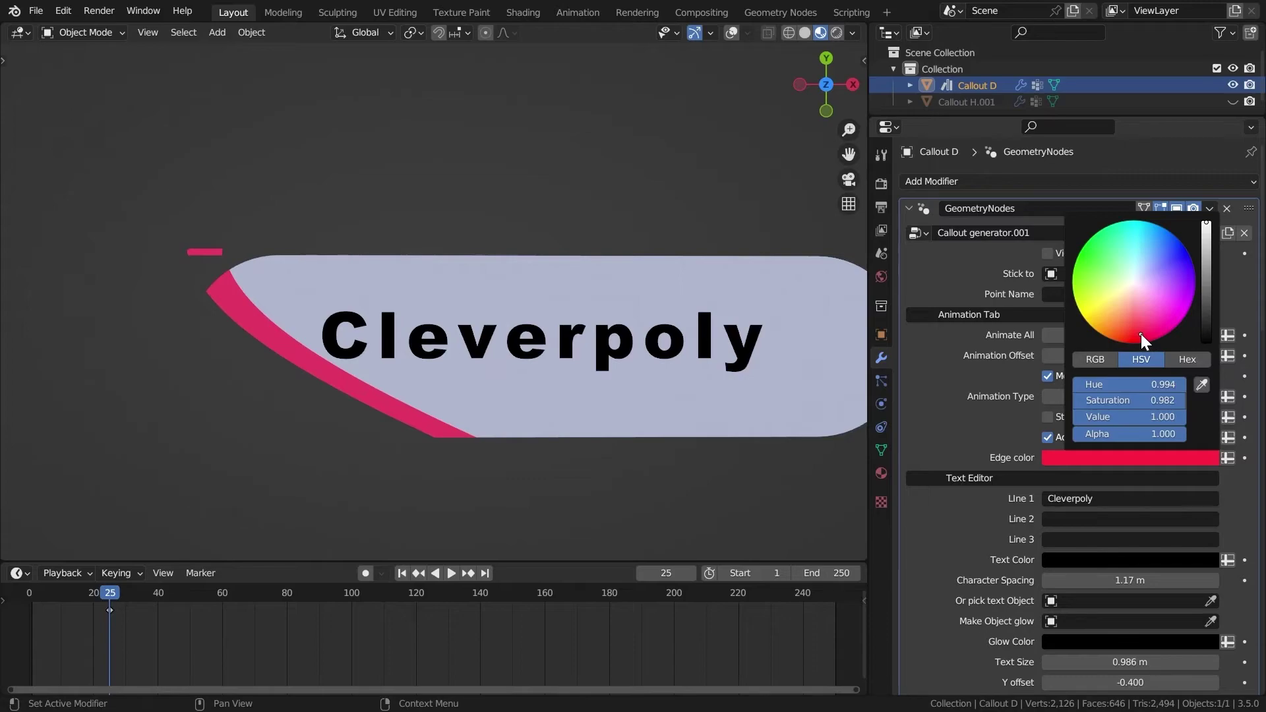
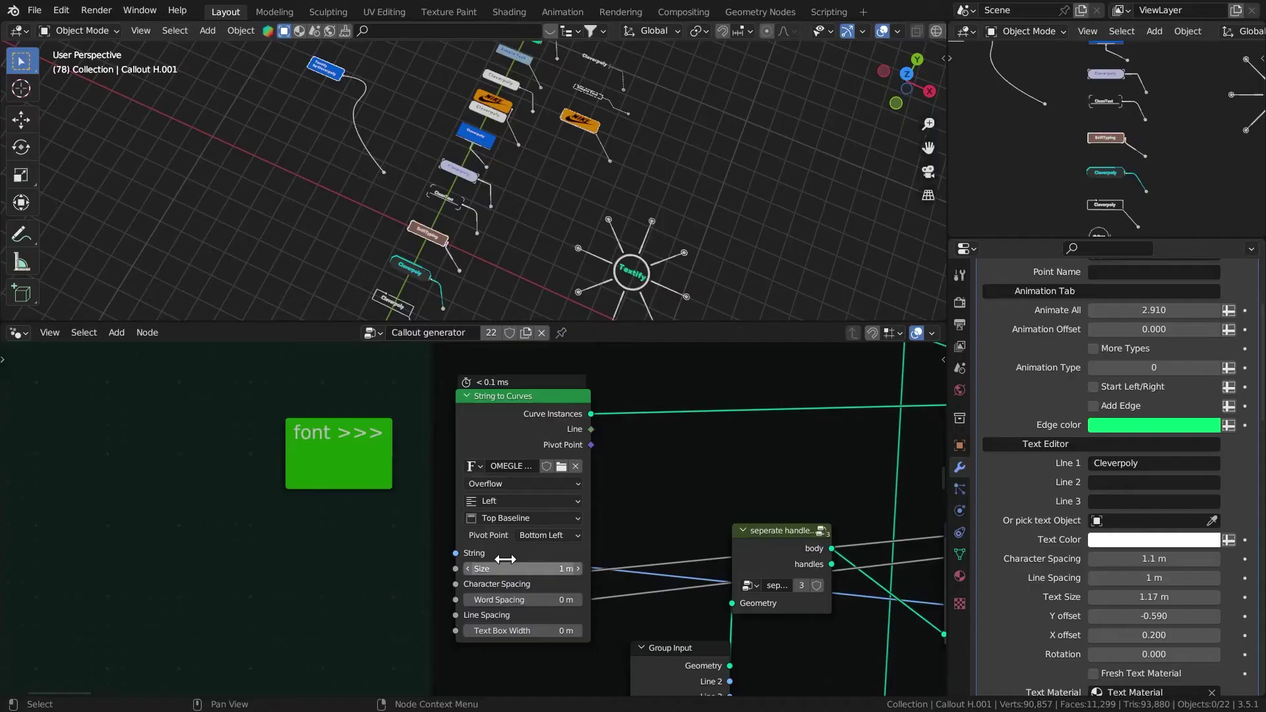
Check the label font browser without loading a font, then switch the lower area to the Shader Editor.
left_click(564, 463)
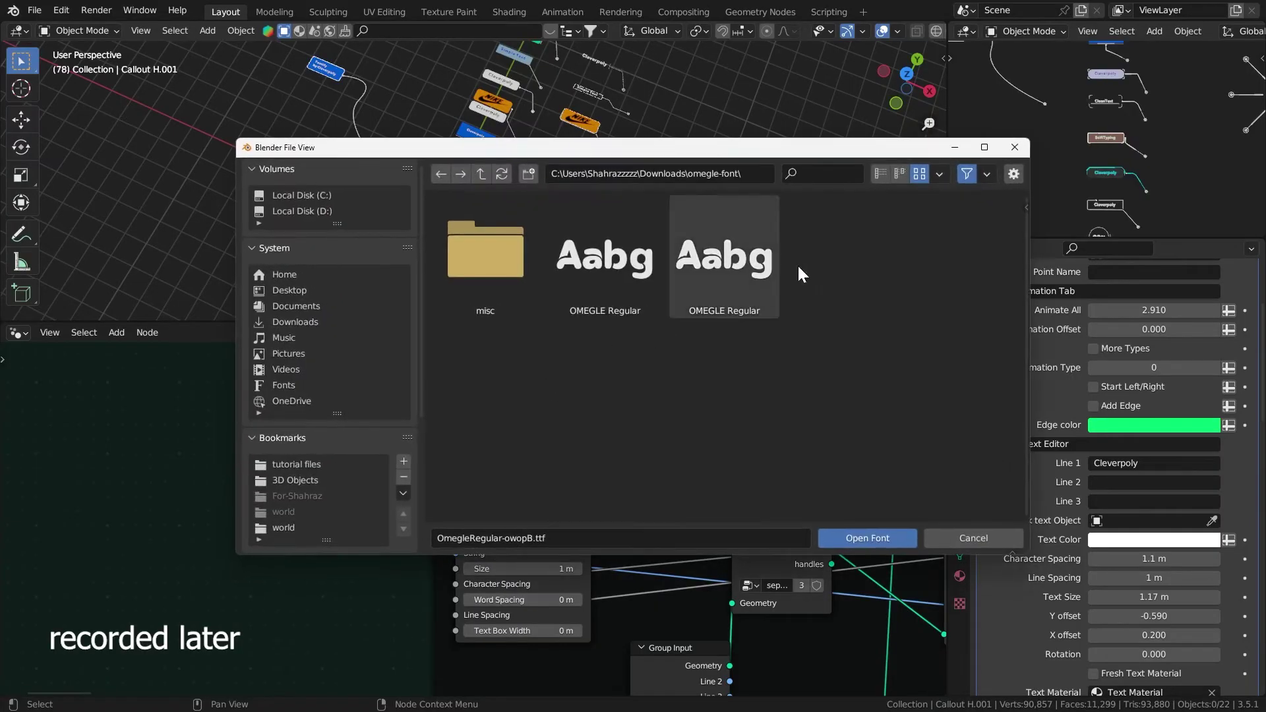
left_click(1021, 147)
left_click(16, 335)
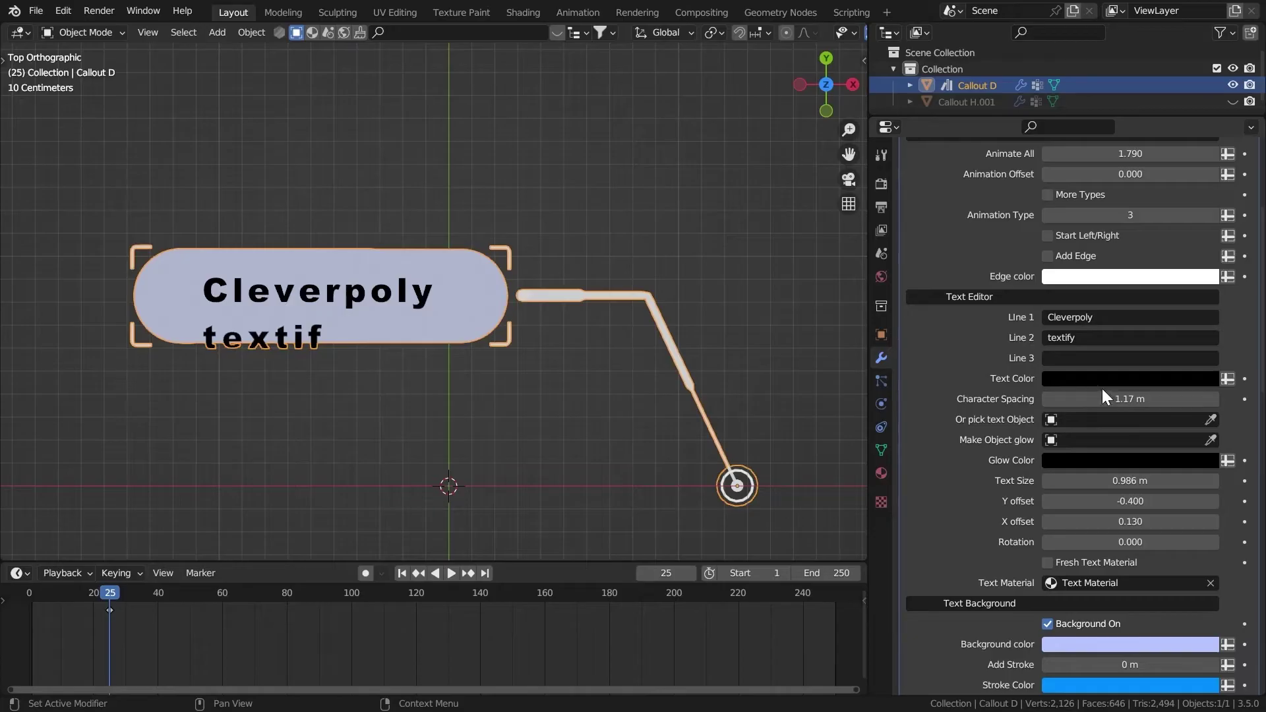
Clear Line 2 and set the Cleverpoly text to 1.09 m, Y offset -0.537, X offset 0.110.
scroll(1092, 409, "down", 1)
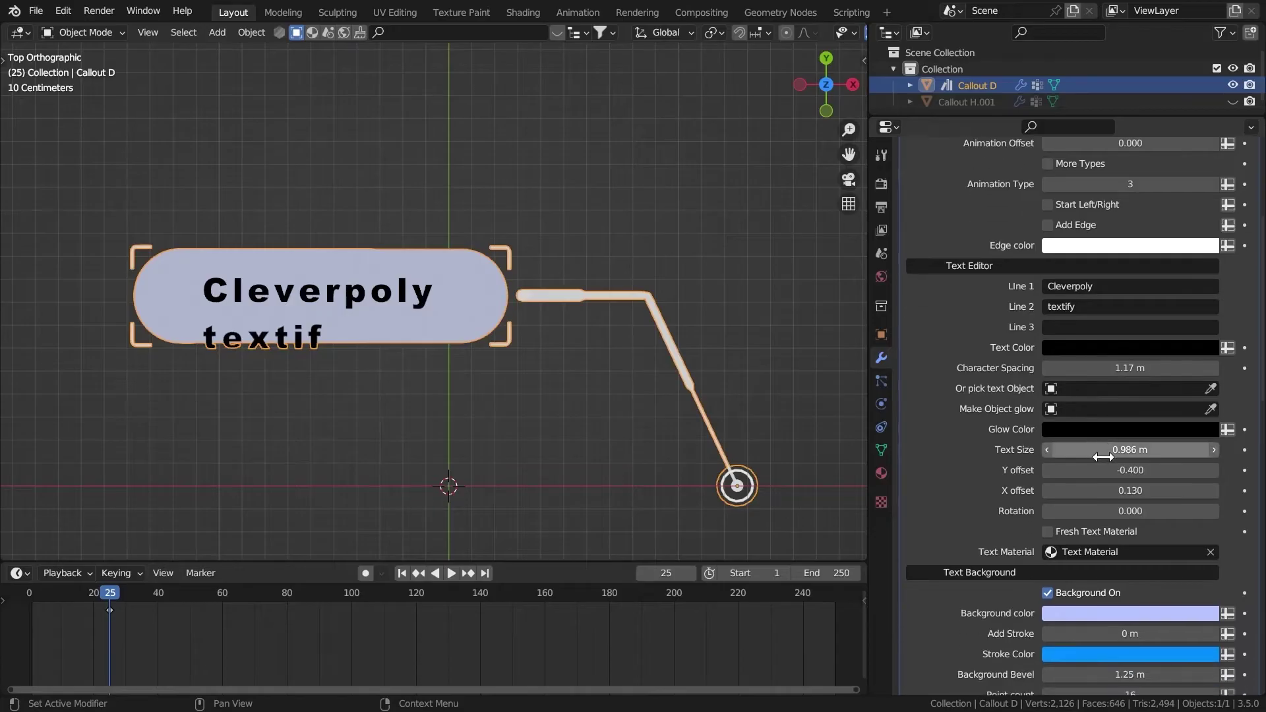
left_click_drag(1097, 450, 1082, 473)
mouse_move(1121, 491)
left_mouse_down()
mouse_move(1136, 488)
mouse_move(1097, 476)
mouse_move(1129, 511)
left_mouse_up()
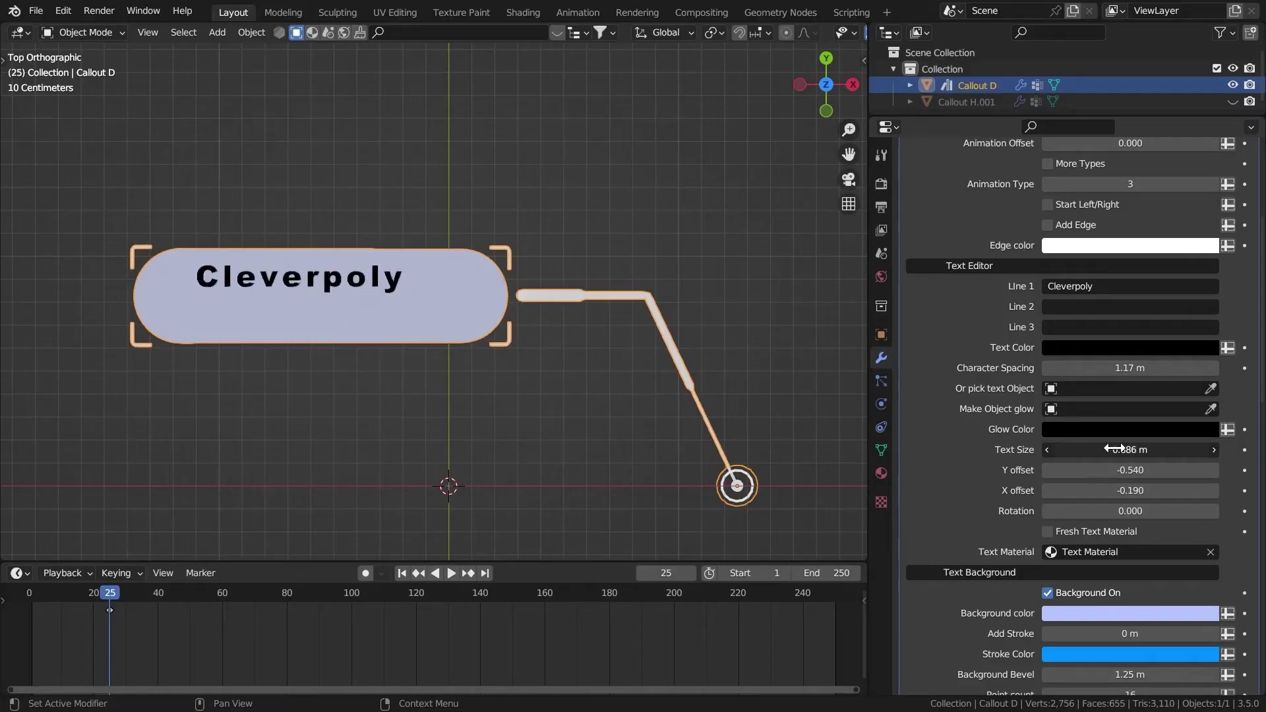
left_click_drag(1113, 447, 1143, 485)
left_click_drag(1121, 451, 1135, 449)
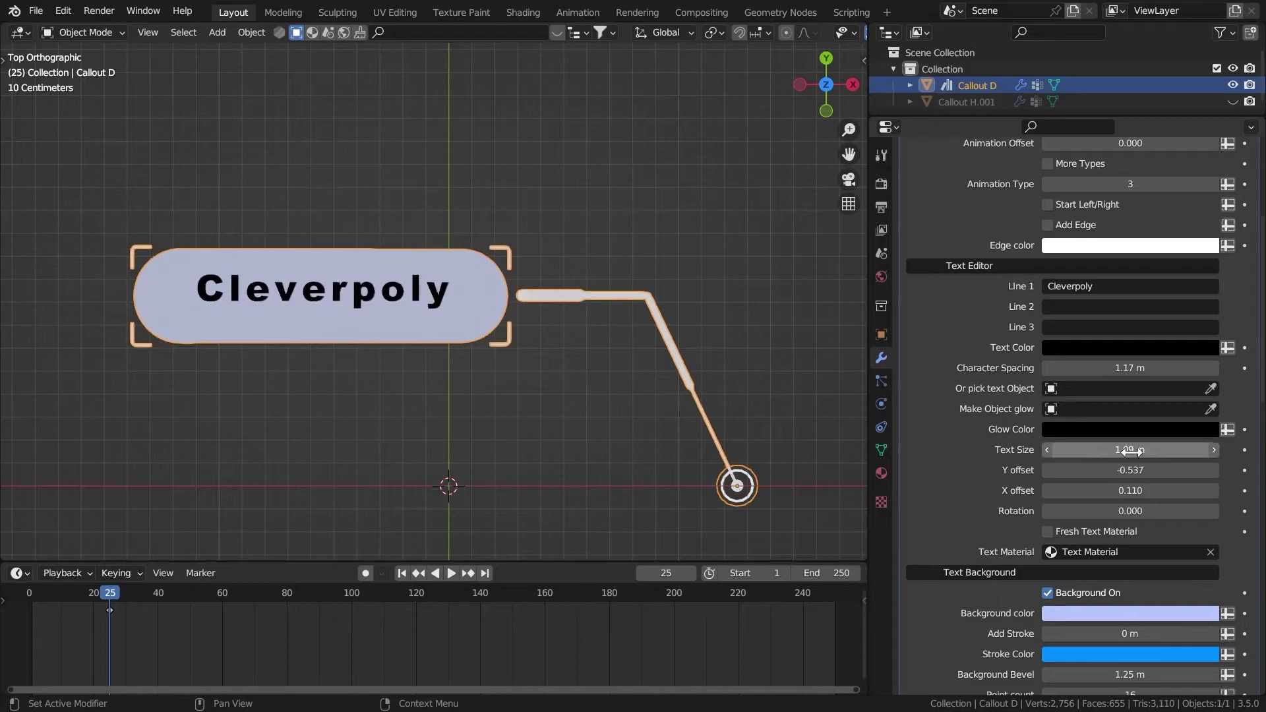
scroll(586, 361, "down", 3)
middle_click_drag(491, 284, 495, 351, "shift")
key("shift+a")
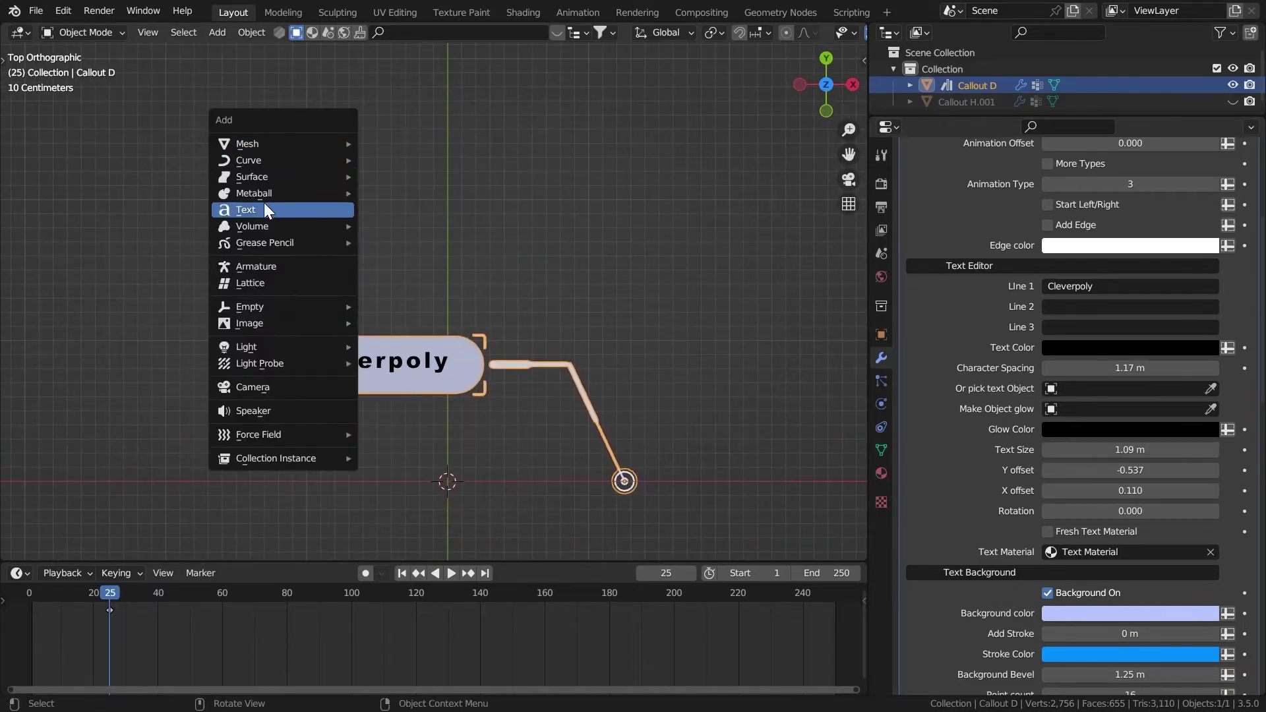
Add a Text object above the callout and duplicate it twice into three texts.
left_click(268, 206)
key("g")
left_click(480, 157)
middle_click_drag(480, 157, 482, 243, "shift")
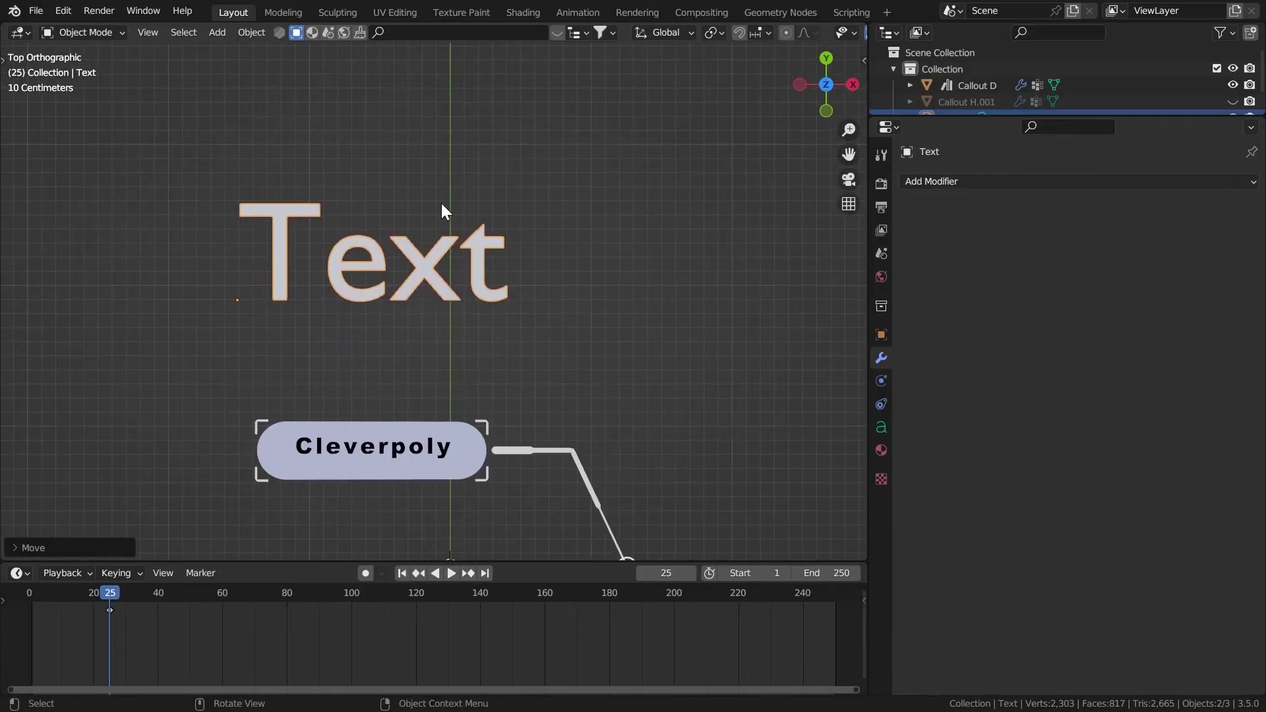
key("g")
left_click(370, 240)
key("shift+d")
left_click(623, 240)
key("shift+d")
left_click(423, 339)
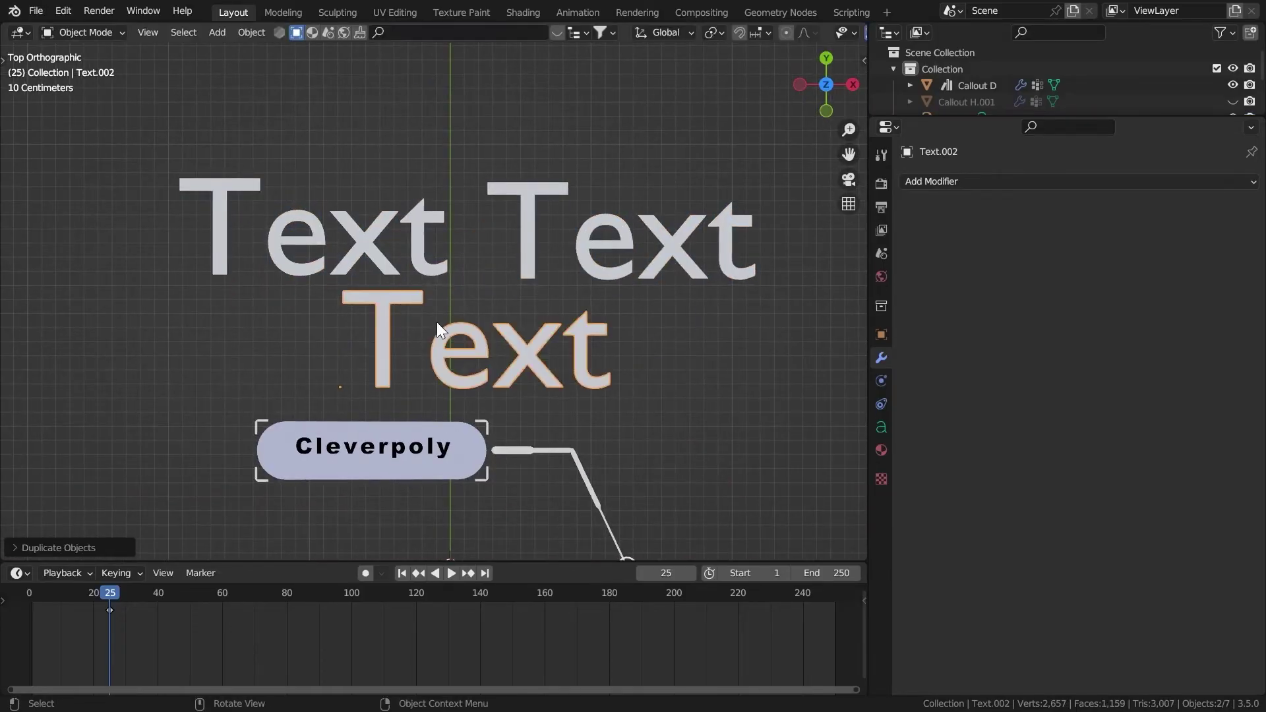
Convert all three texts to mesh via Visual Geometry to Mesh and join them into one object.
key("a")
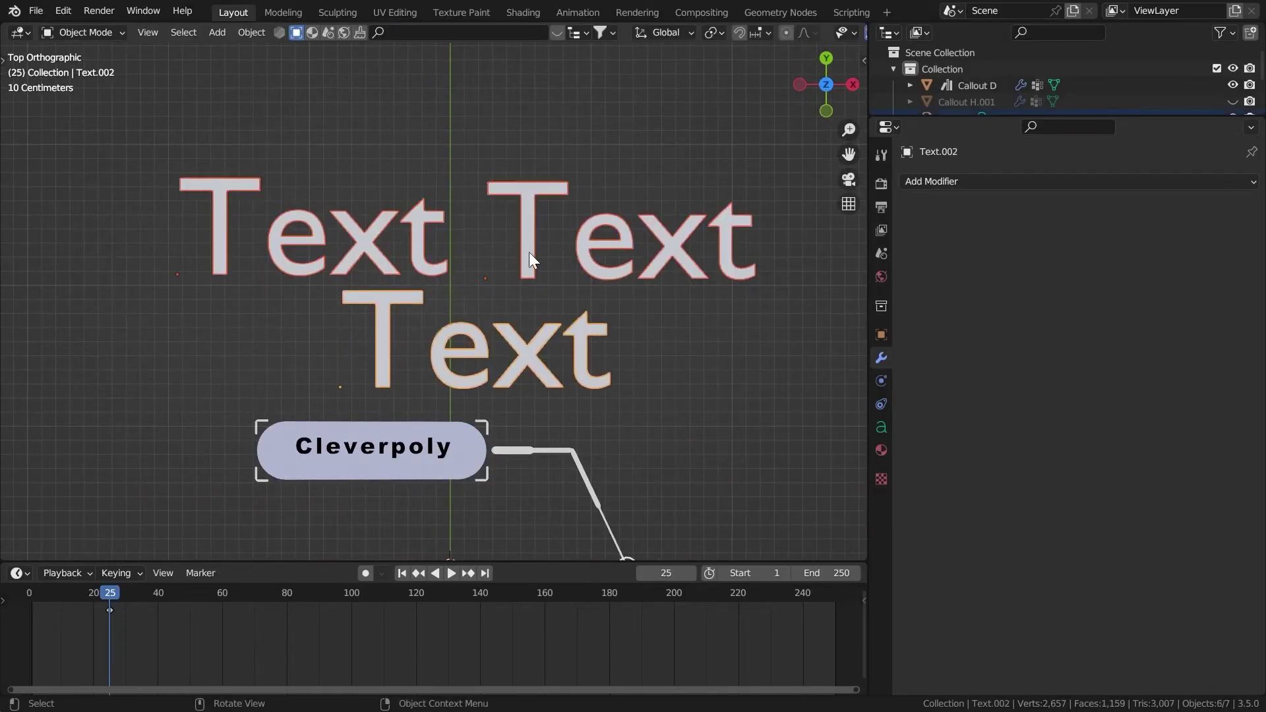
key("ctrl+a")
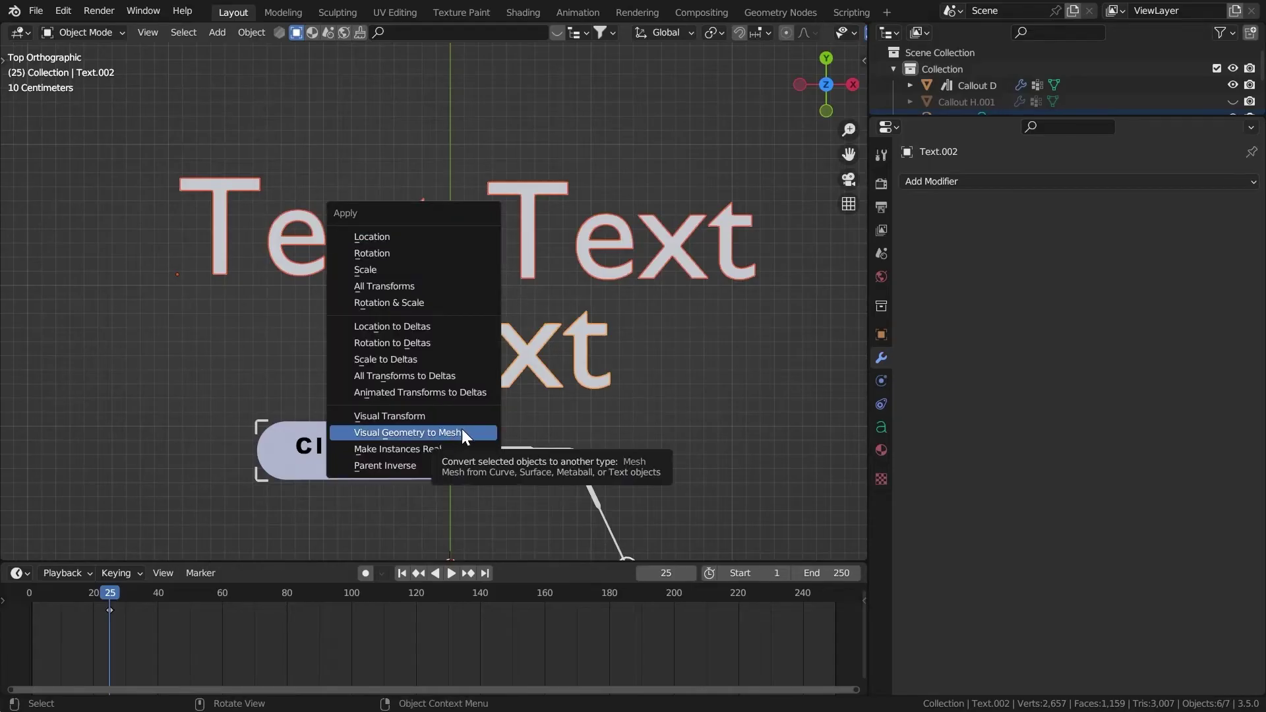
left_click(466, 432)
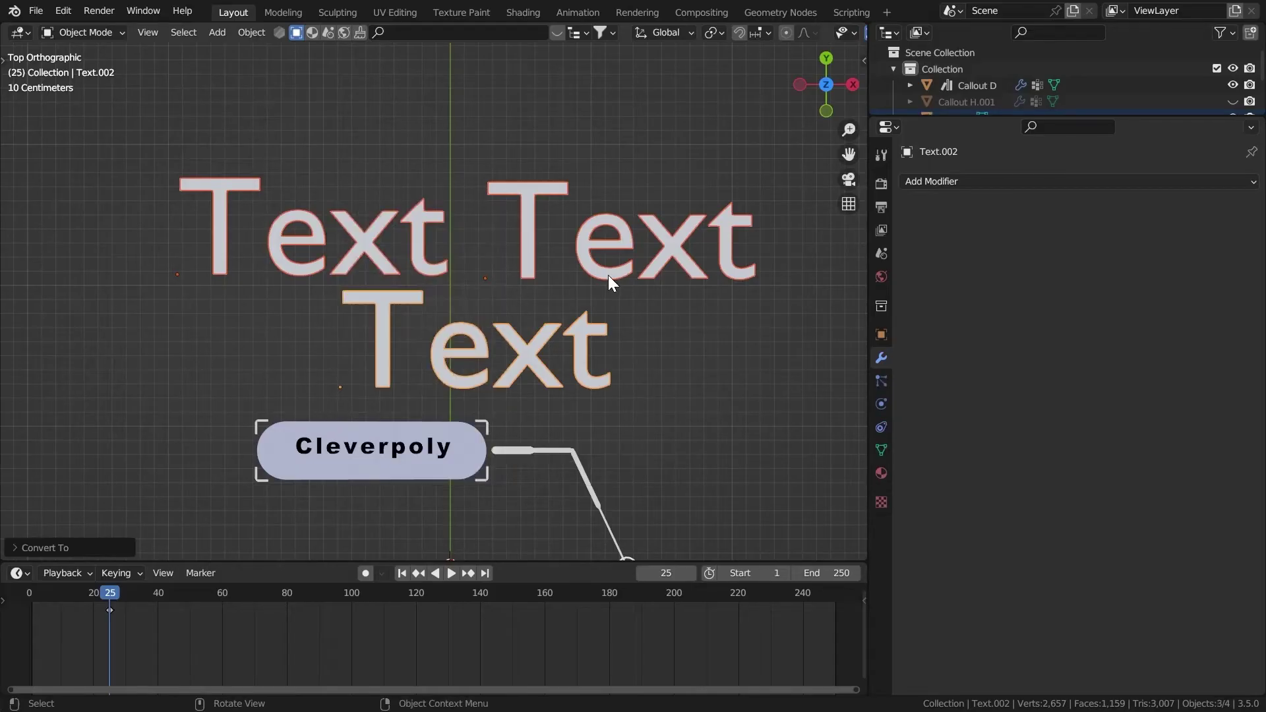
left_click(882, 472)
left_click(881, 357)
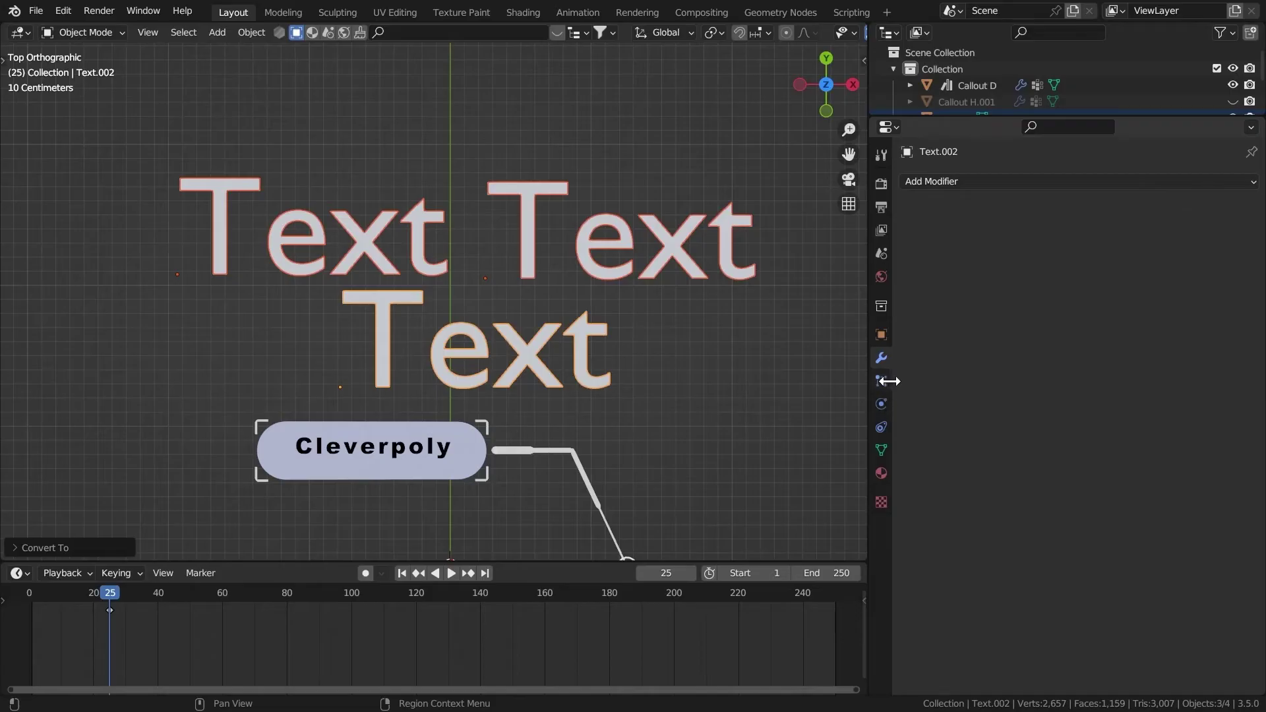
middle_click_drag(497, 383, 488, 361, "shift")
key("ctrl+j")
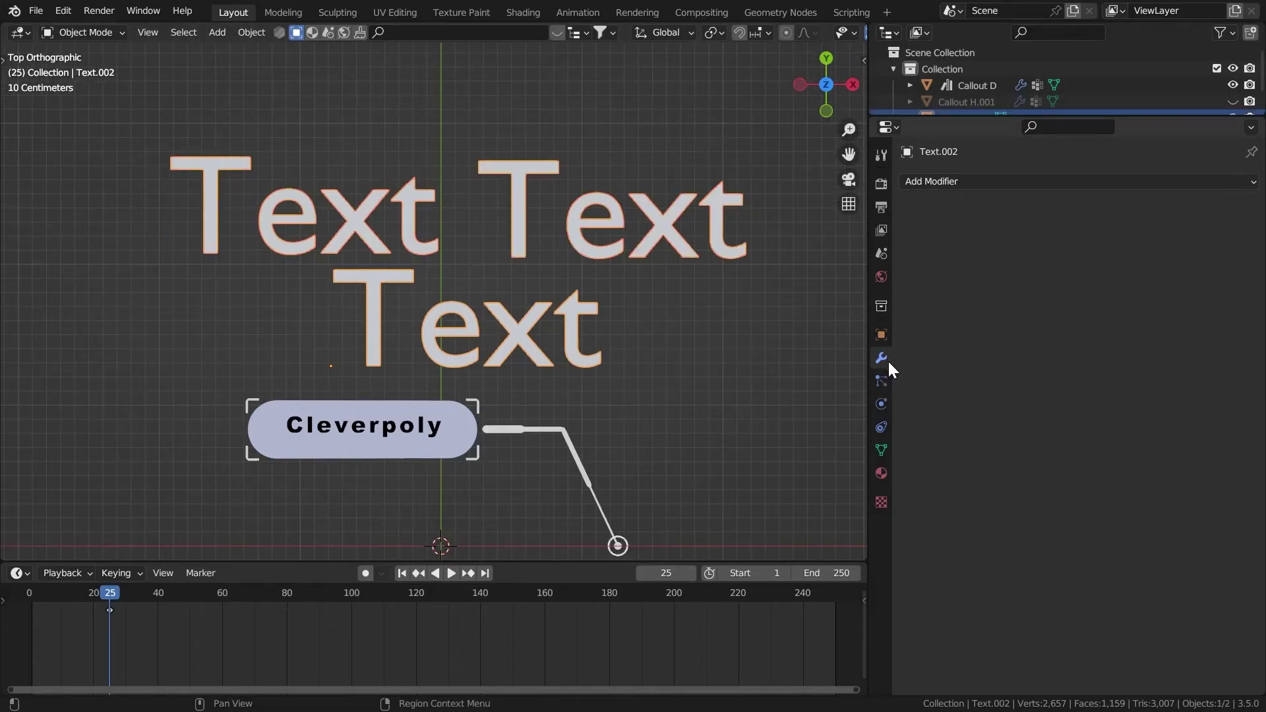
left_click(415, 440)
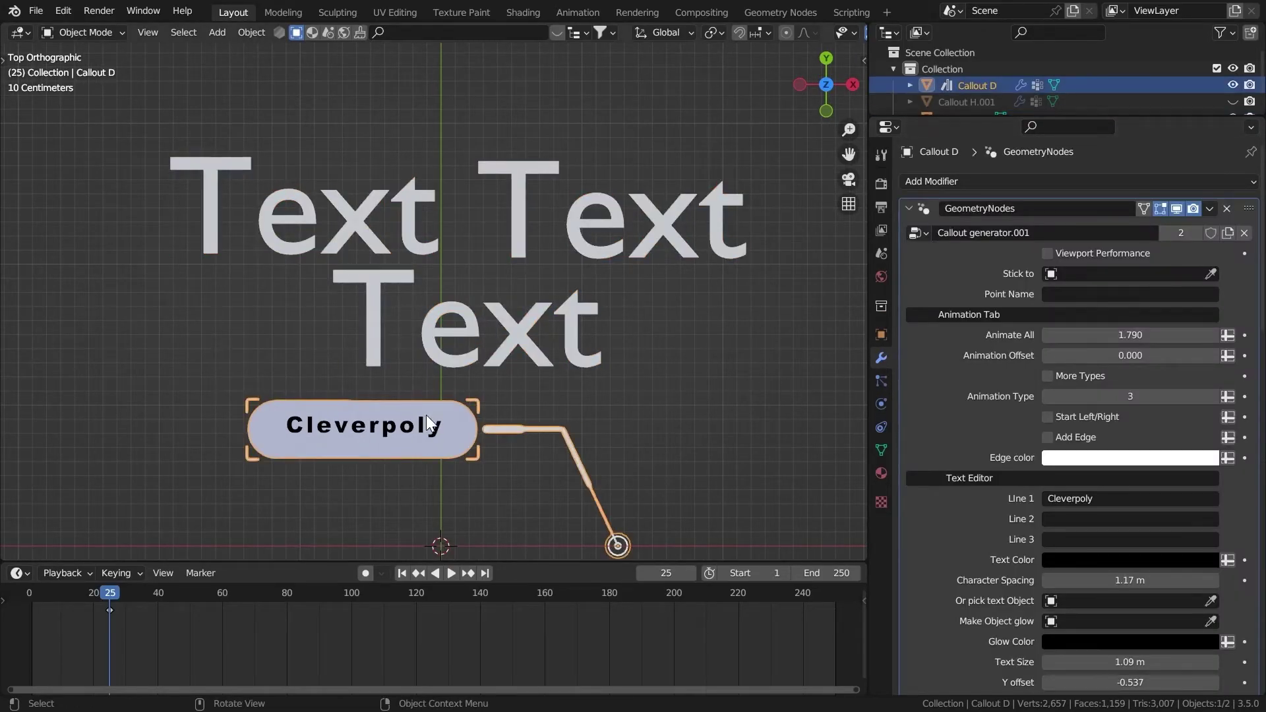
scroll(1076, 525, "down", 7)
scroll(1017, 381, "up", 1)
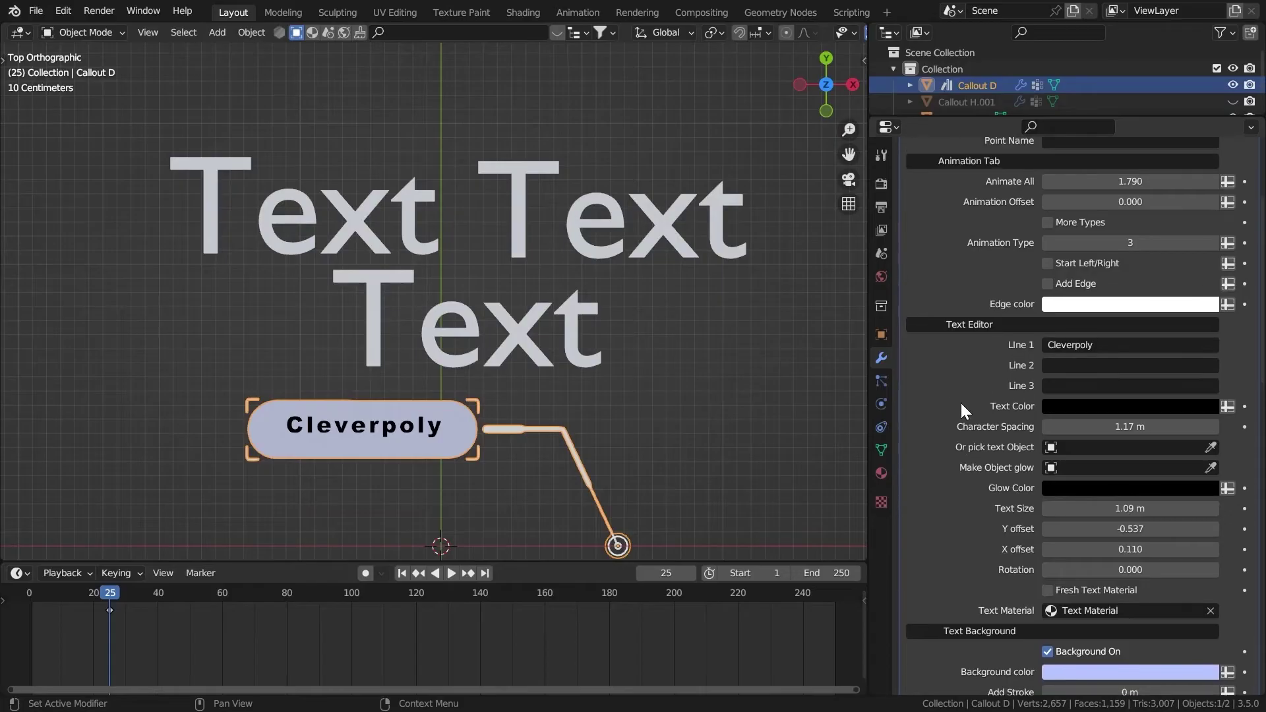
Pick the Text.002 mesh as the callout's label object.
left_click(1209, 449)
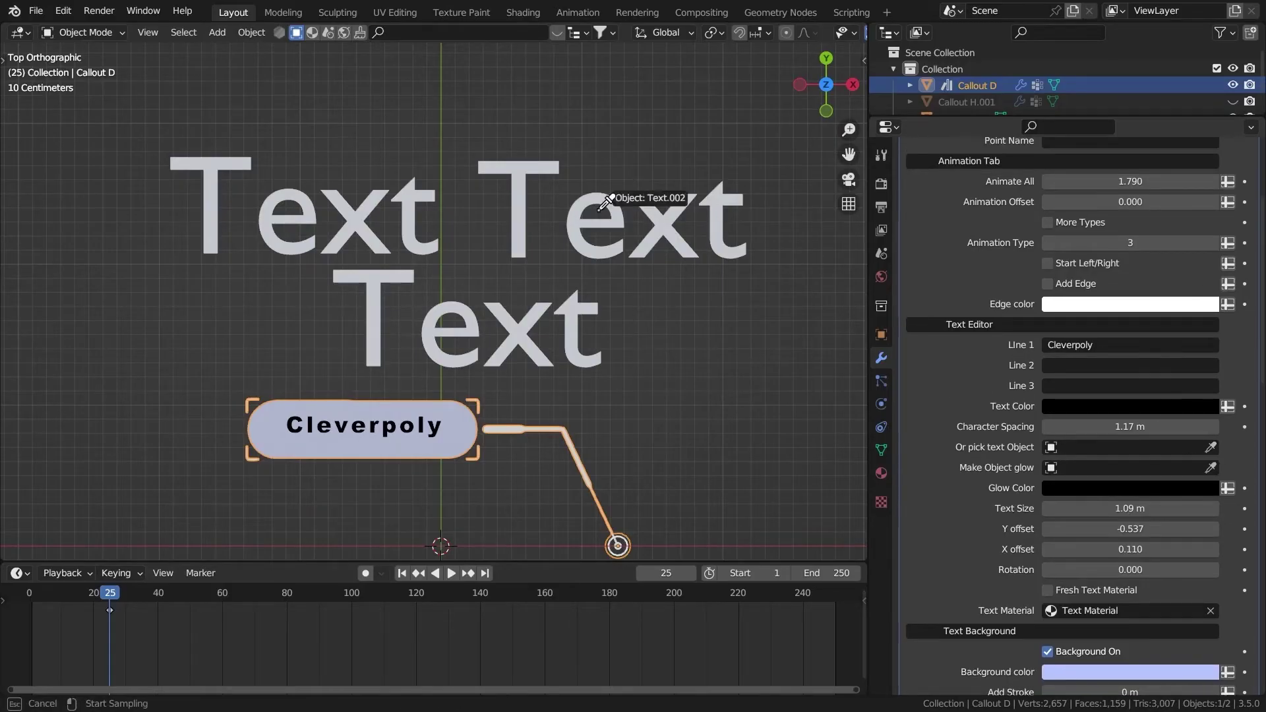
left_click(599, 215)
middle_click_drag(440, 346, 513, 285, "shift")
scroll(506, 216, "up", 3)
scroll(1047, 580, "down", 1)
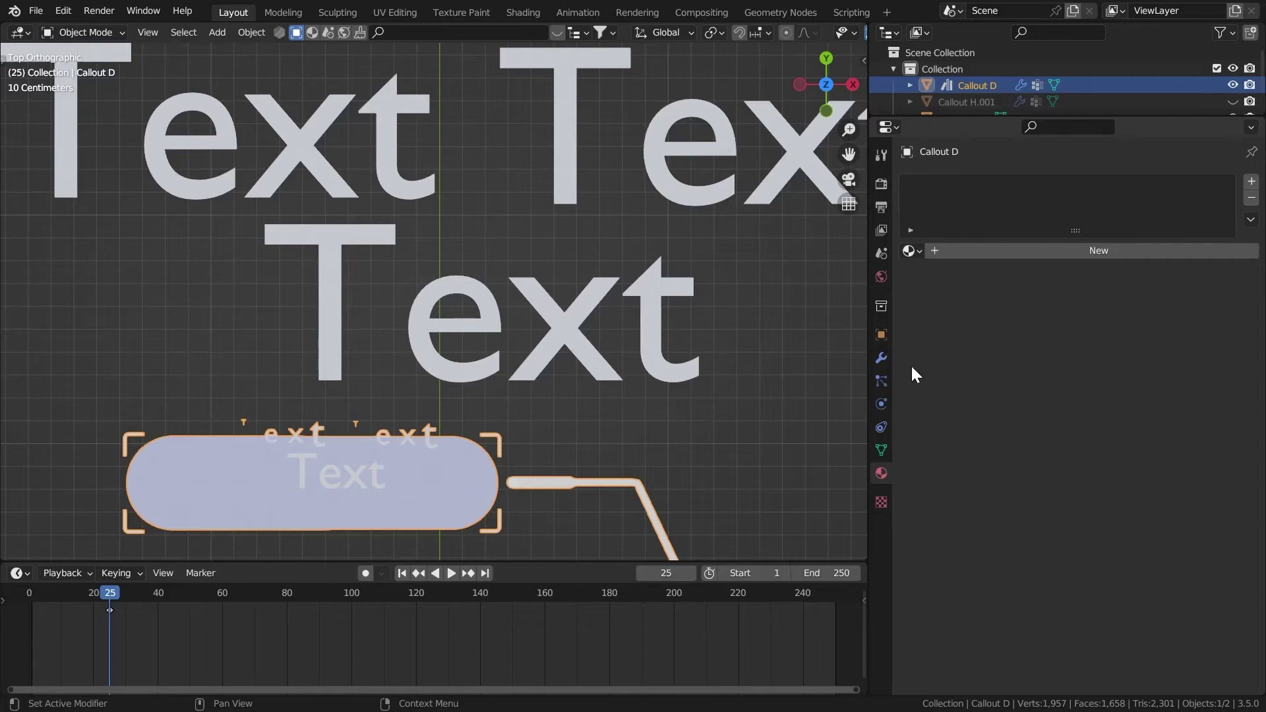
Resize the label to 0.936 m with Y offset -0.317 and X offset 0.060.
left_click(881, 357)
scroll(981, 352, "down", 8)
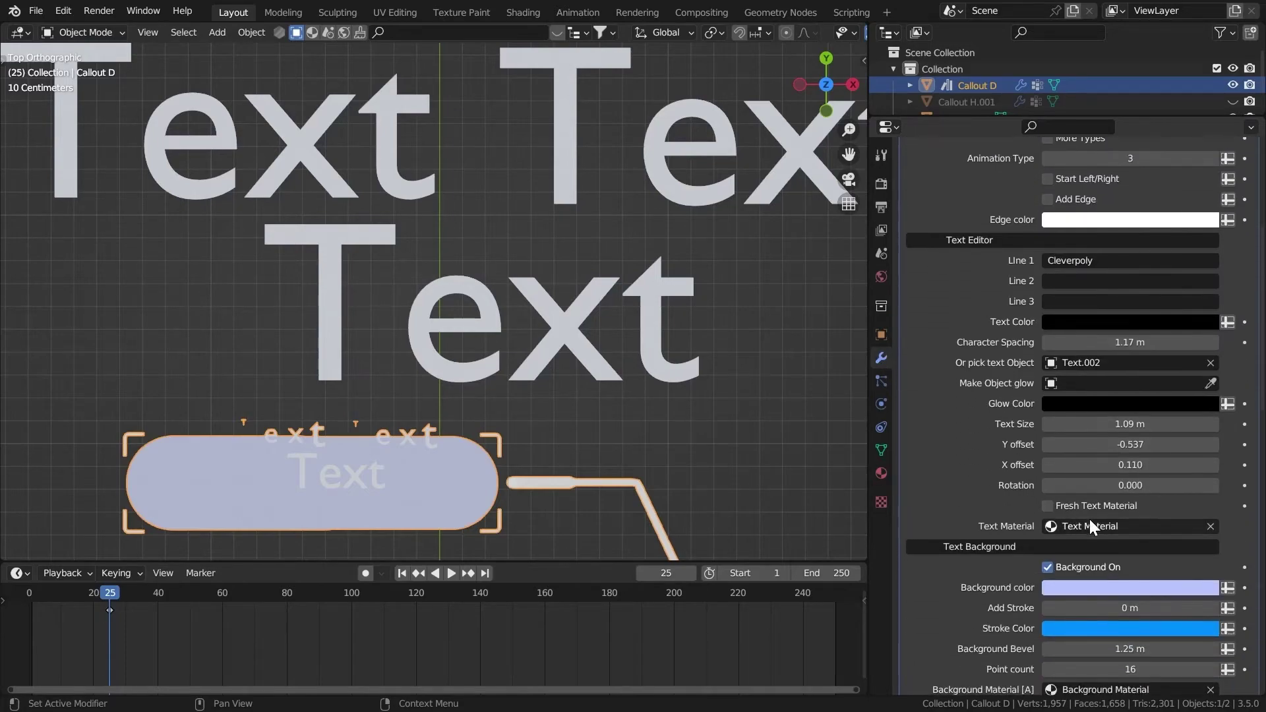
scroll(935, 376, "up", 8)
scroll(1069, 452, "down", 6)
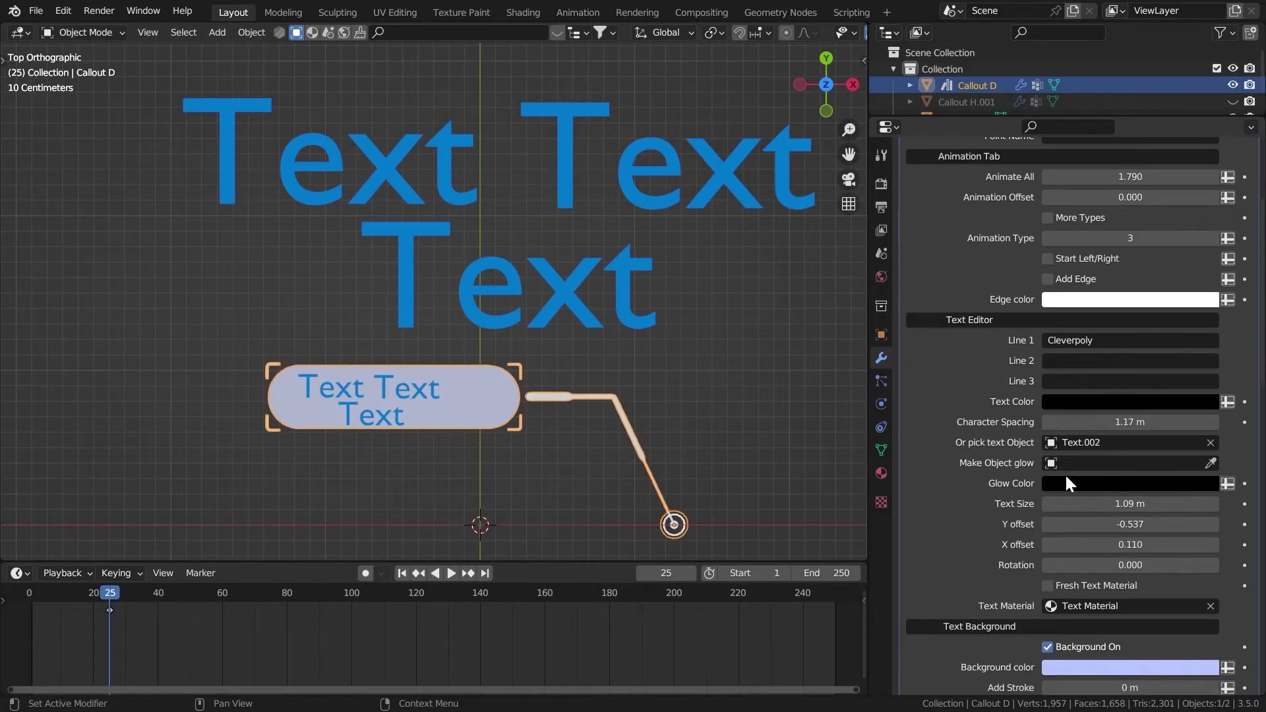
left_click_drag(1081, 506, 1070, 507)
left_click_drag(1104, 519, 1123, 520)
left_click_drag(1128, 539, 1129, 539)
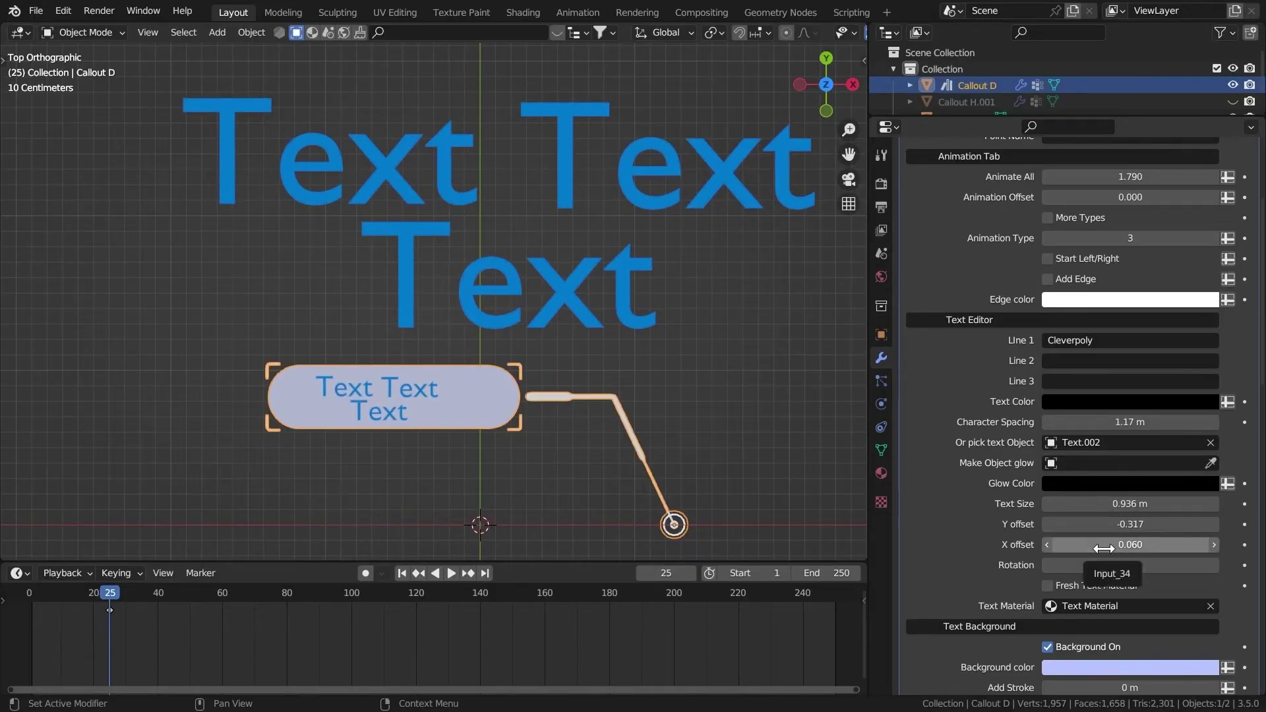
scroll(618, 254, "up", 1)
Delete the Text Text Text mesh and clear the picked label object so Cleverpoly returns.
left_click(635, 302)
key("x")
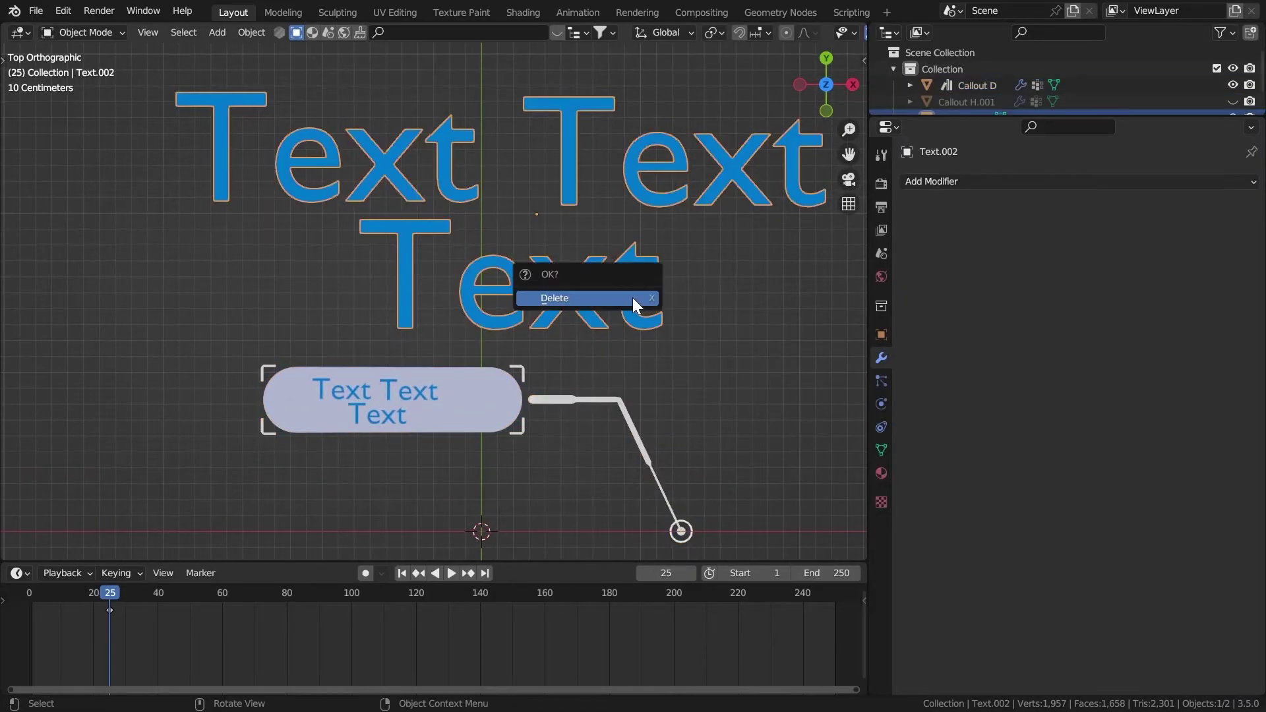
left_click(631, 298)
left_click(488, 384)
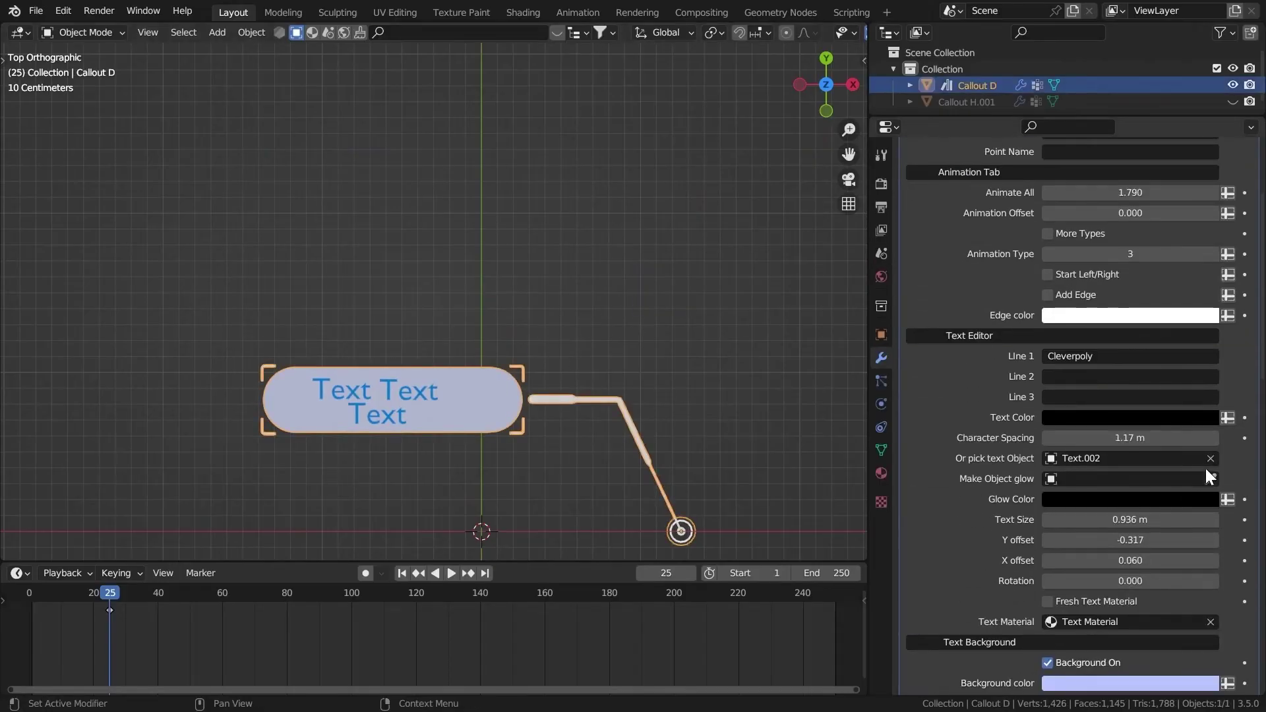
left_click(1211, 459)
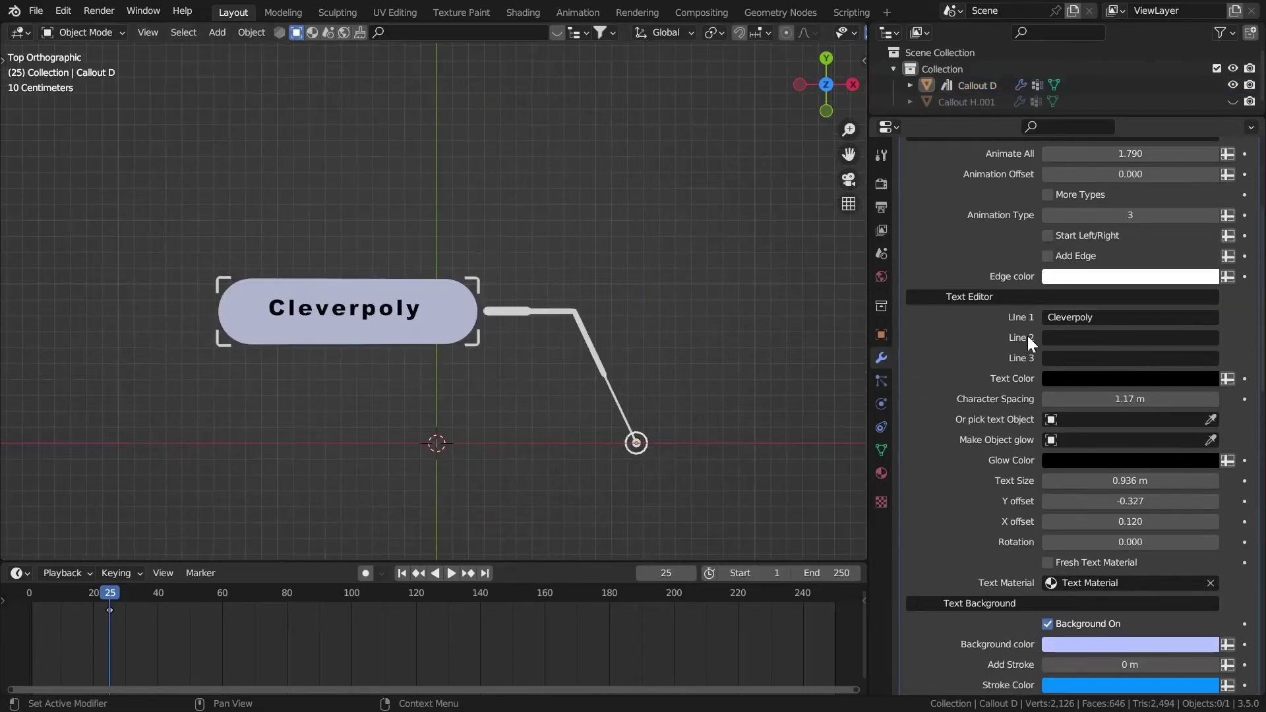
Set the callout's Text Color to red.
left_click(1094, 381)
left_click_drag(1204, 170, 1208, 132)
left_click_drag(1136, 227, 1122, 279)
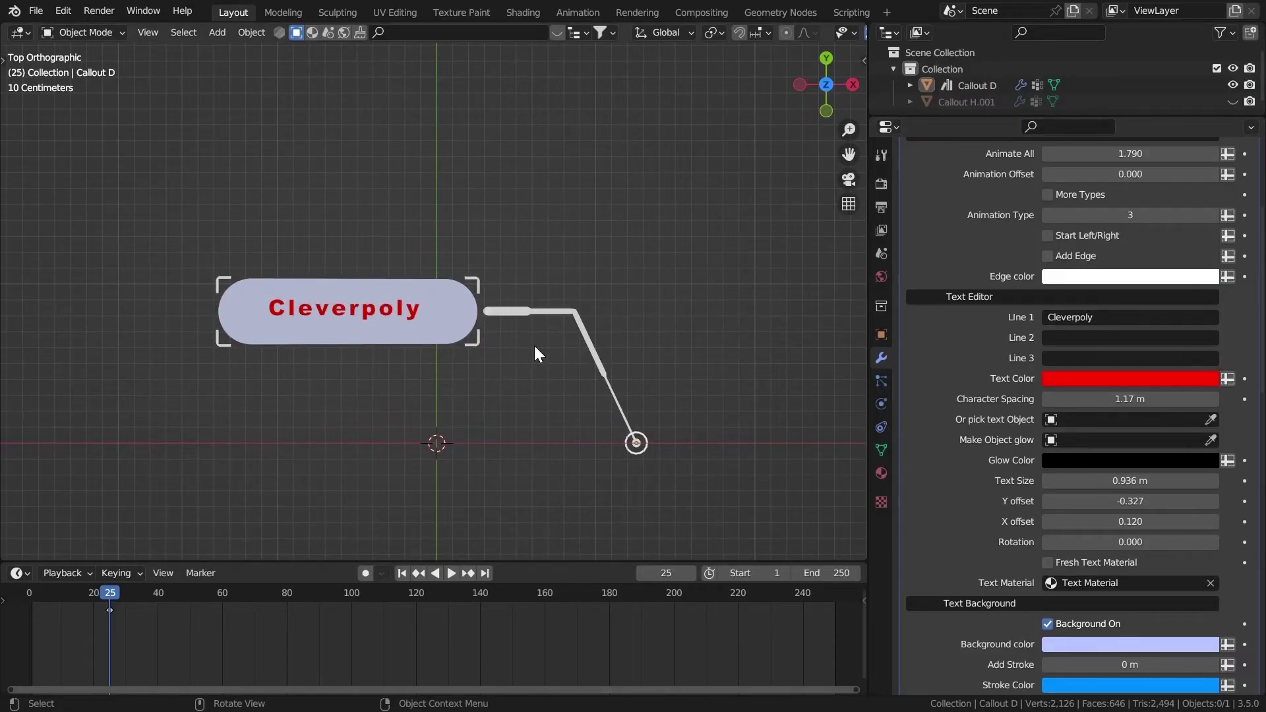
Duplicate the Cleverpoly callout and place the copy above the original.
left_click(389, 304)
key("shift+d")
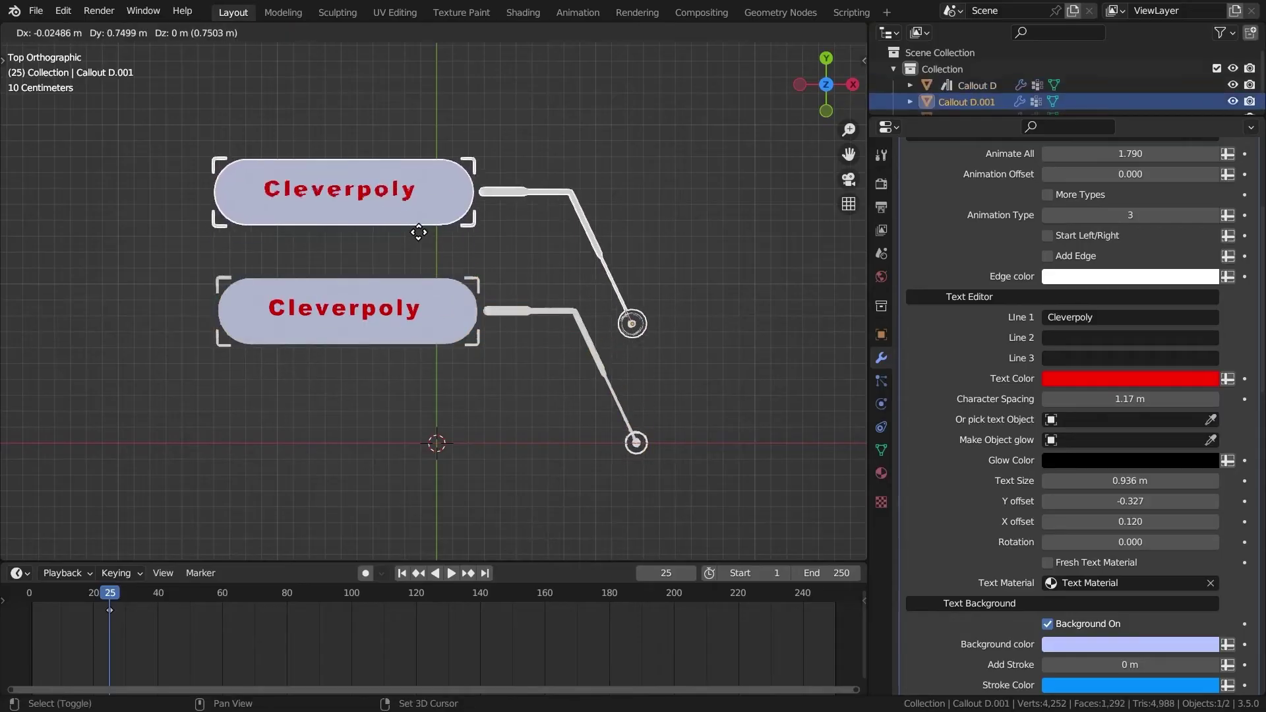
left_click(434, 248)
left_click(534, 273)
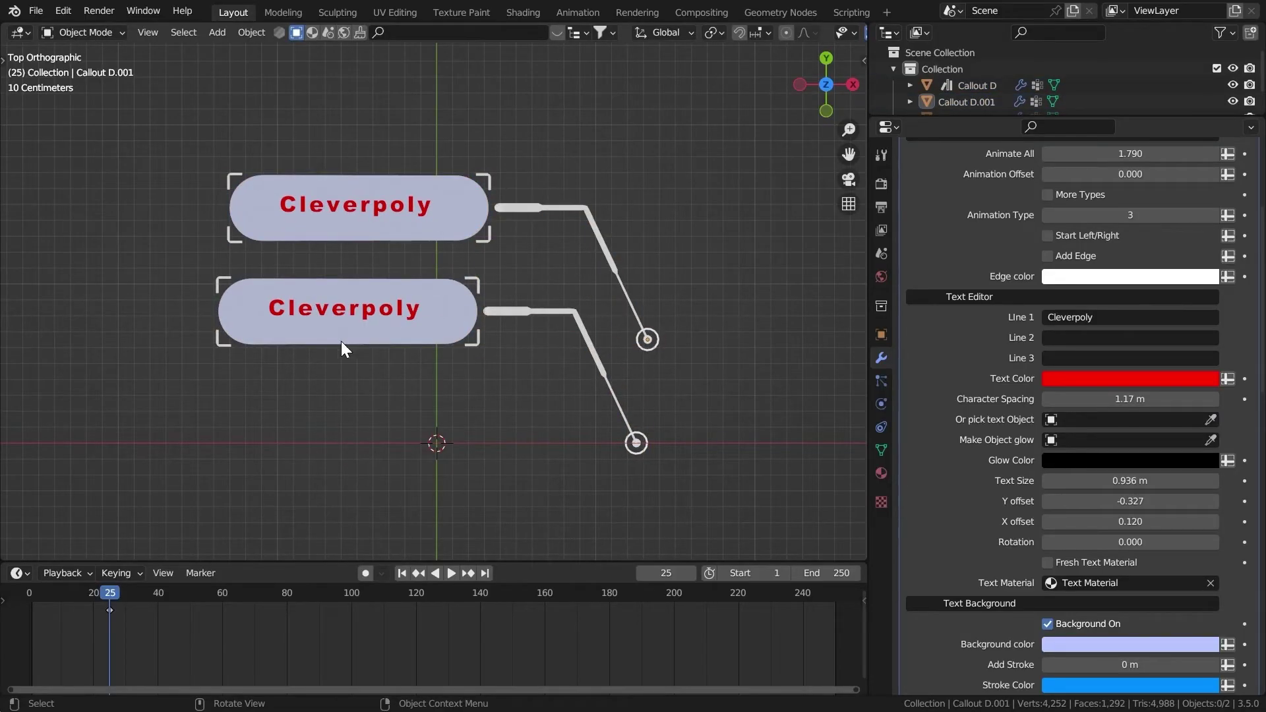
scroll(350, 256, "up", 2)
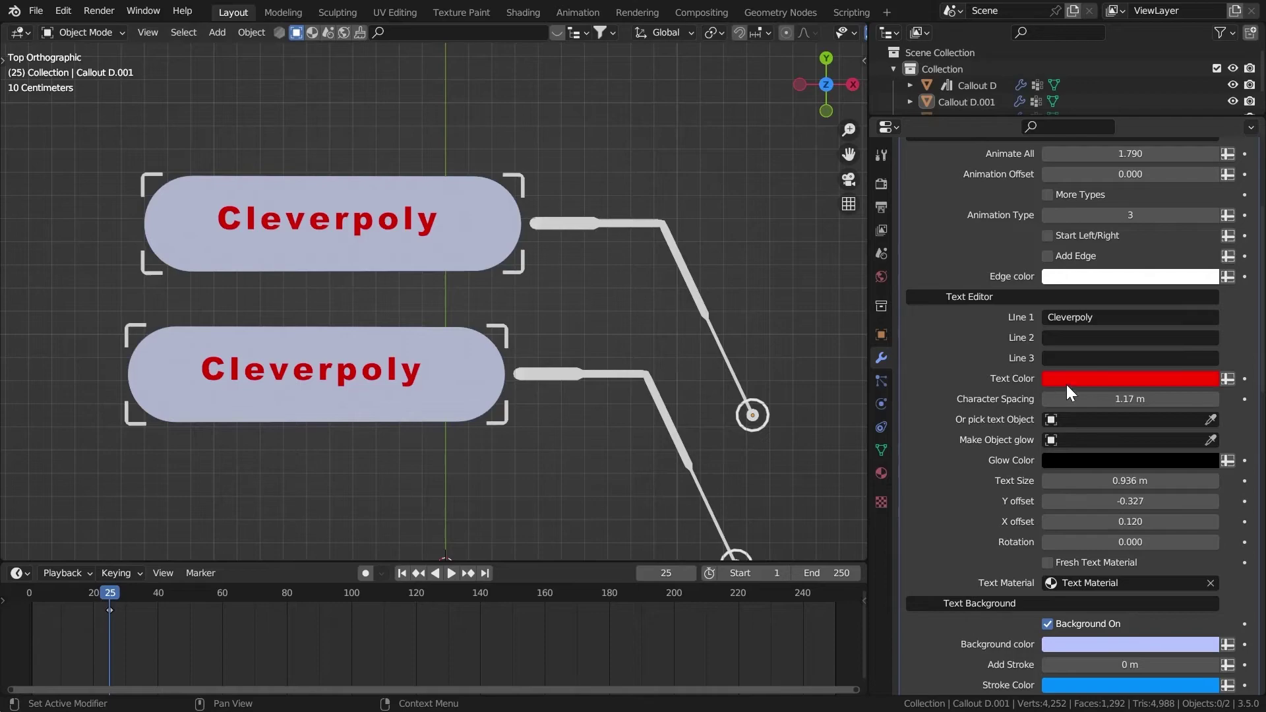
Change the top copy's text colour to blue.
left_click(532, 261)
left_click(1095, 378)
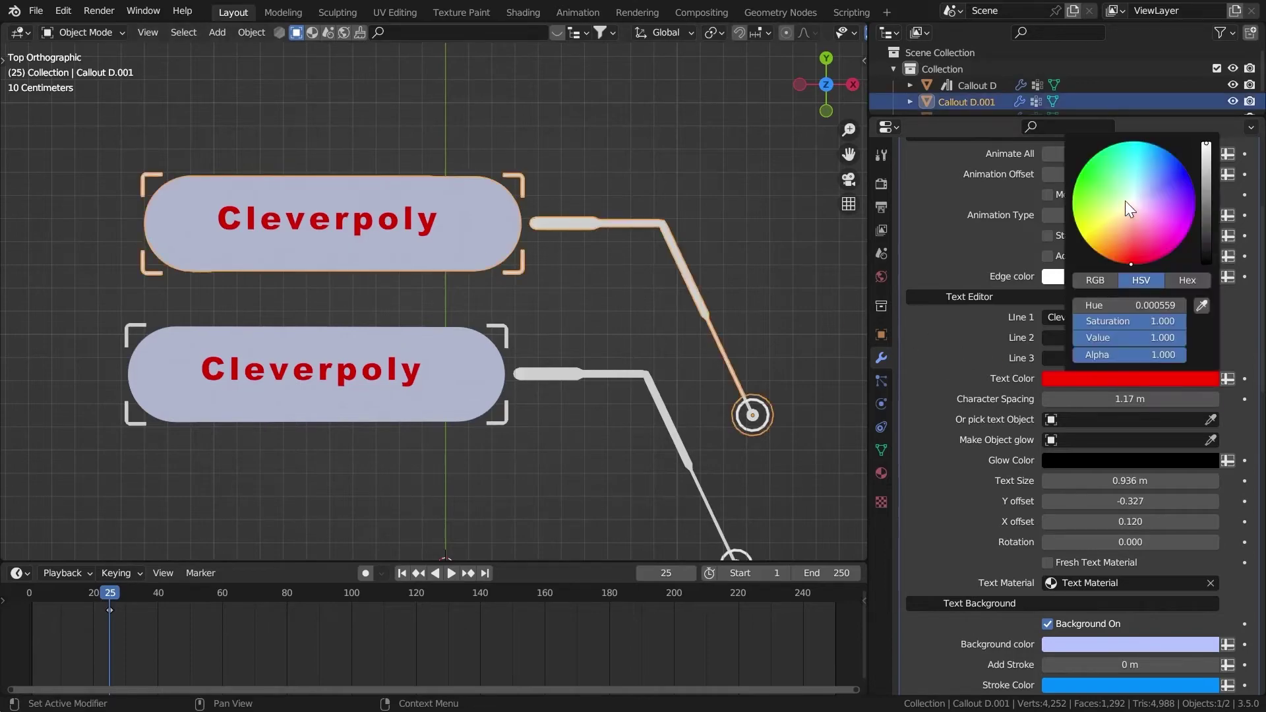
left_click_drag(1125, 200, 1167, 157)
left_click(730, 258)
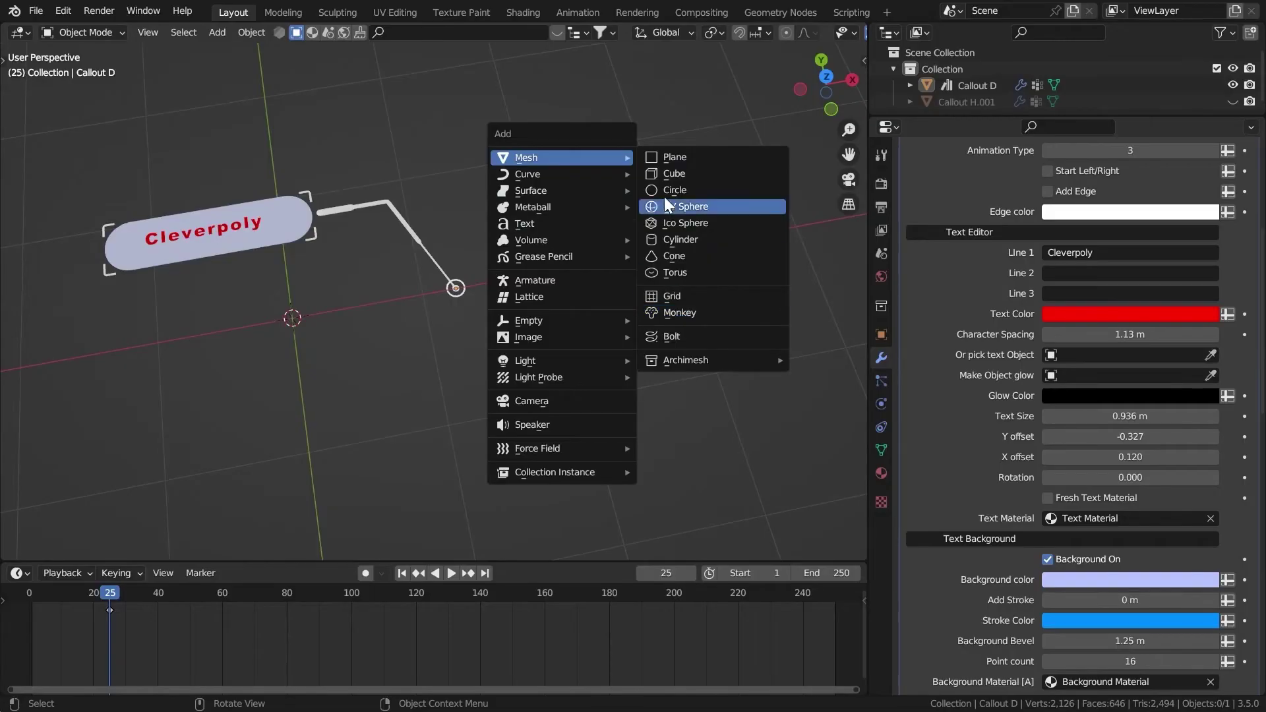
Add a torus to the scene next to the Cleverpoly callout.
left_click(679, 272)
left_click(432, 274)
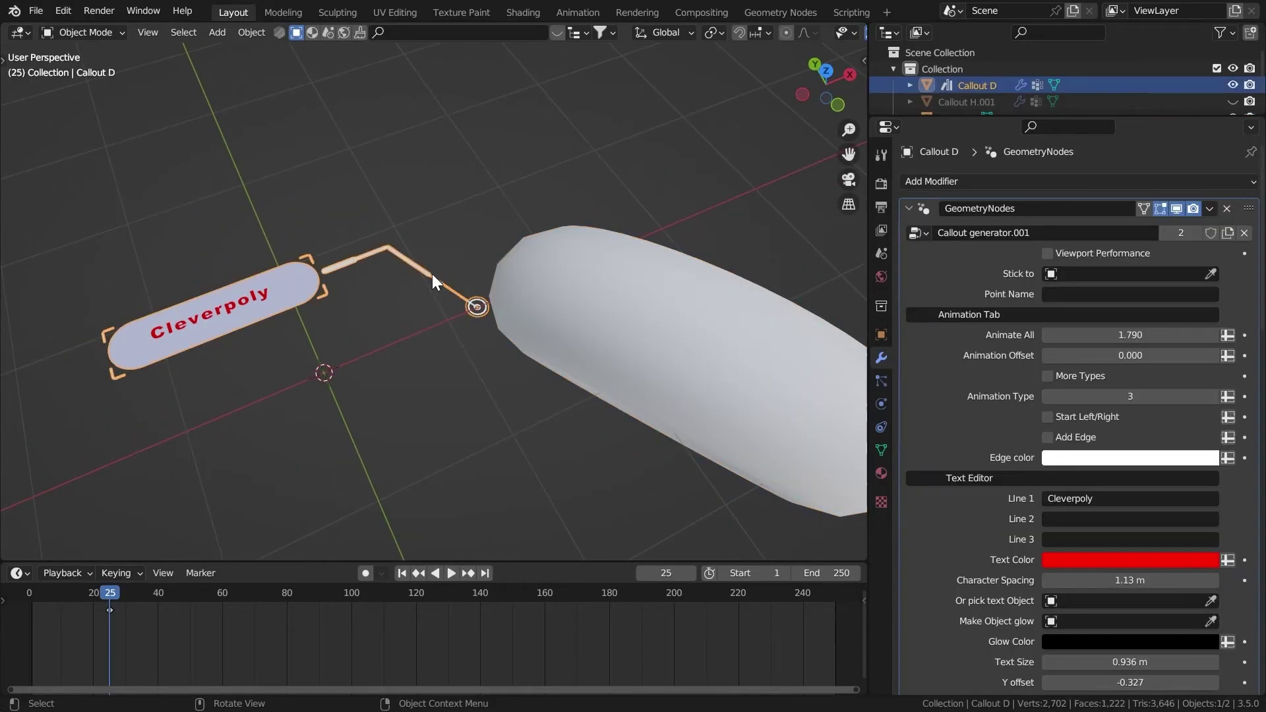
left_click(328, 203)
scroll(985, 318, "down", 8)
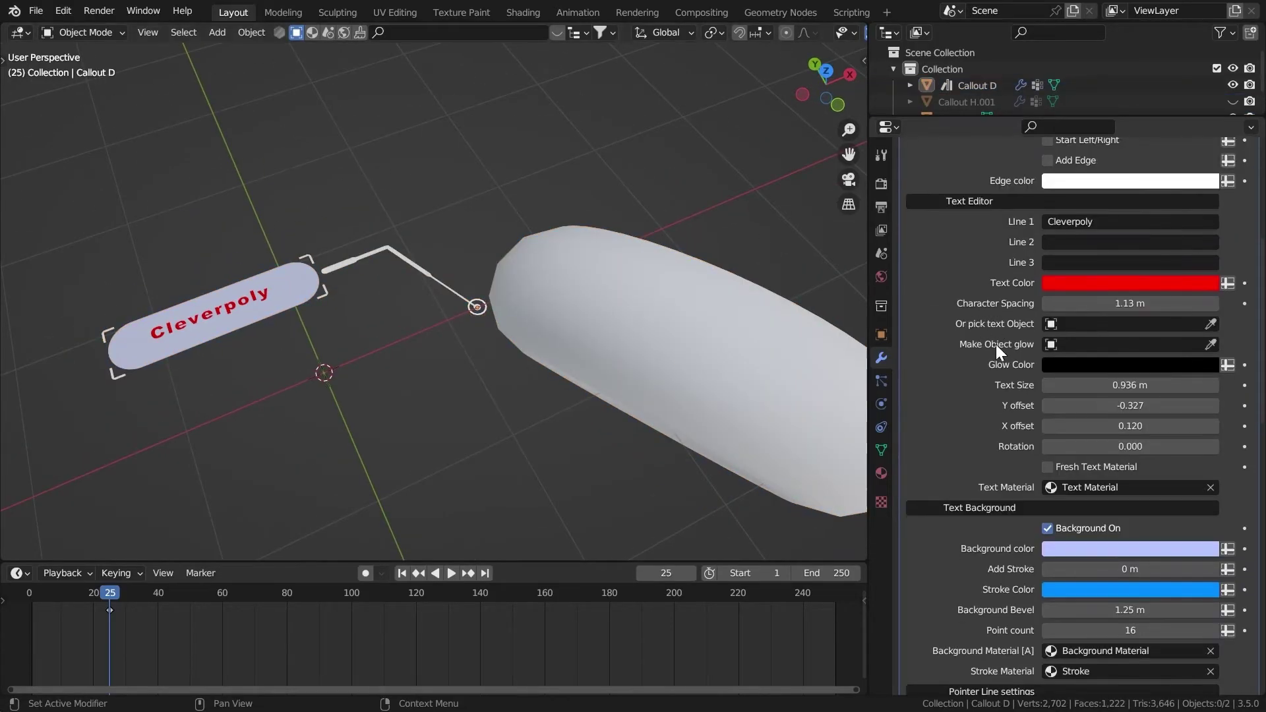
Make the torus the glow object with a full-brightness pure red Glow Color.
left_click(1211, 344)
left_click(597, 241)
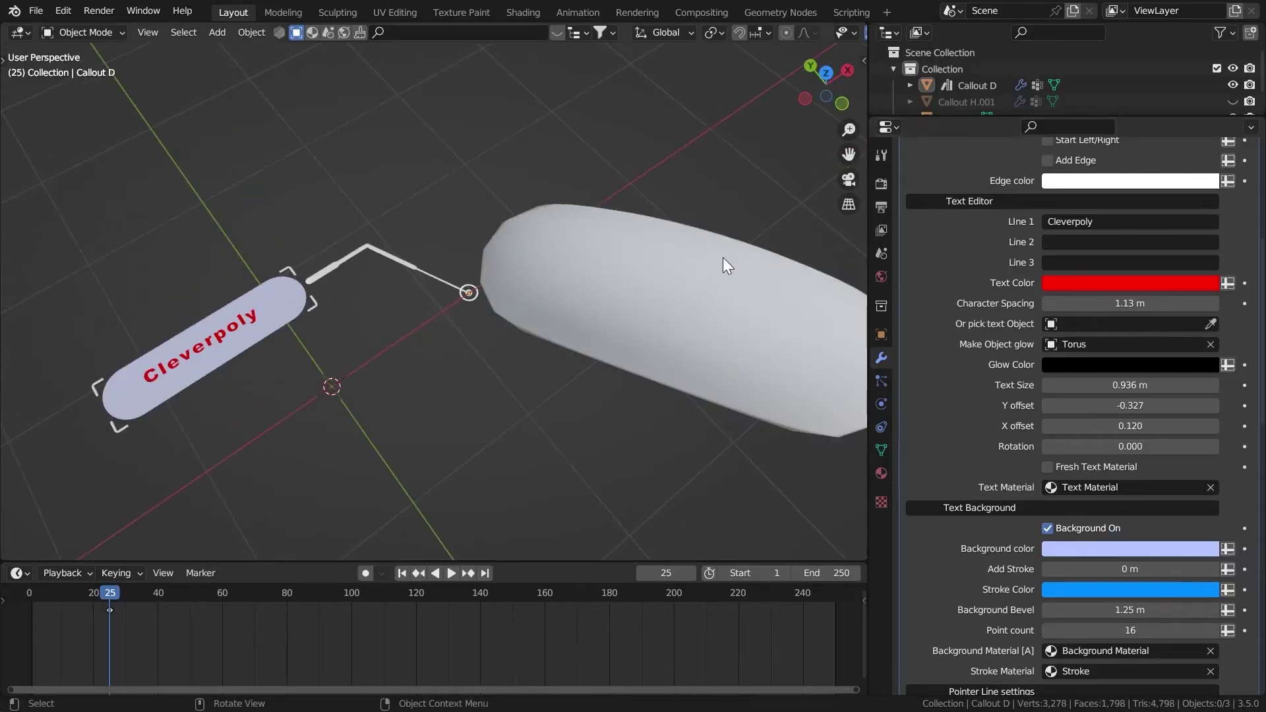
left_click(1097, 364)
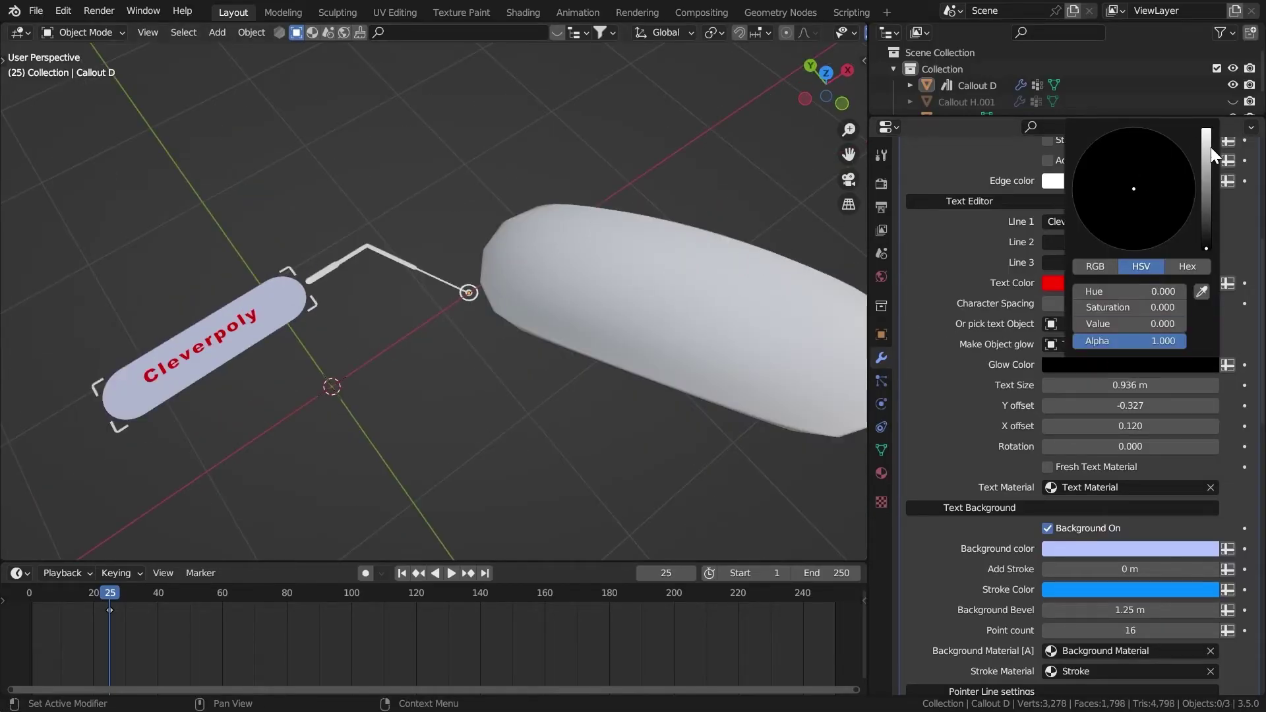
left_click_drag(1211, 148, 1209, 119)
left_click_drag(1133, 172, 1109, 271)
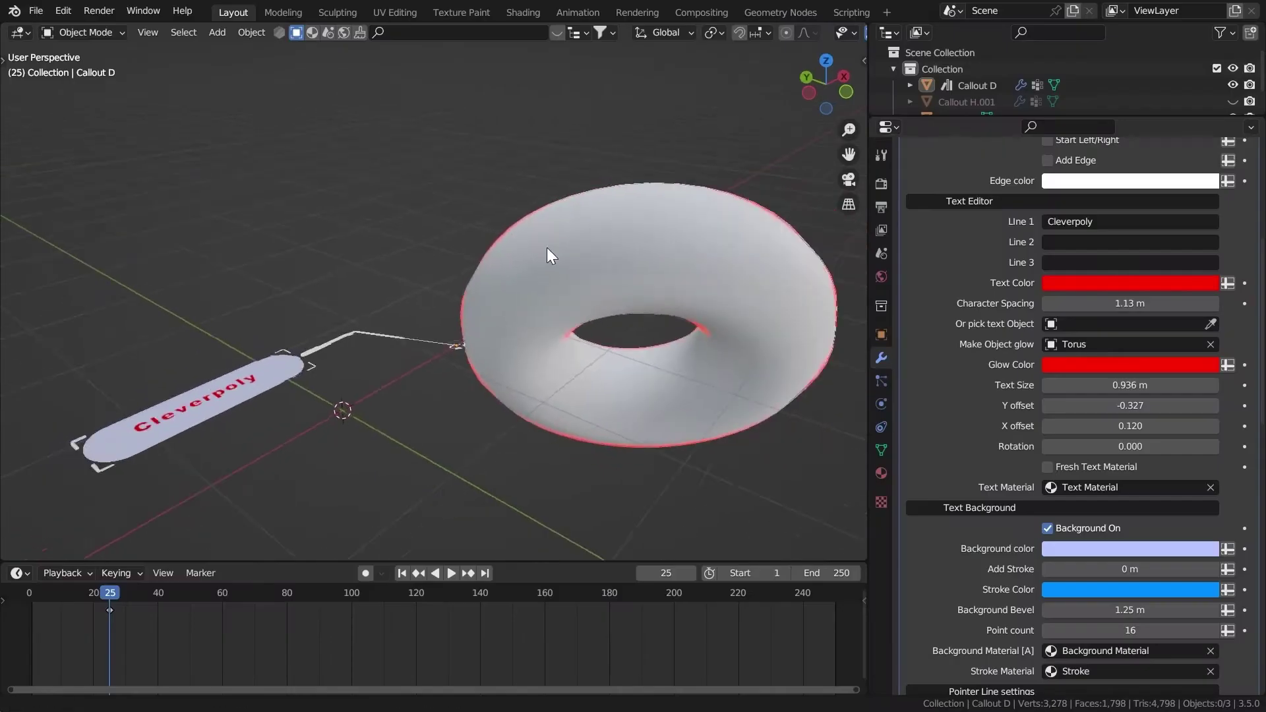
Orbit around the torus and adjust Animate All to preview the callout shrinking.
middle_click_drag(548, 248, 596, 254)
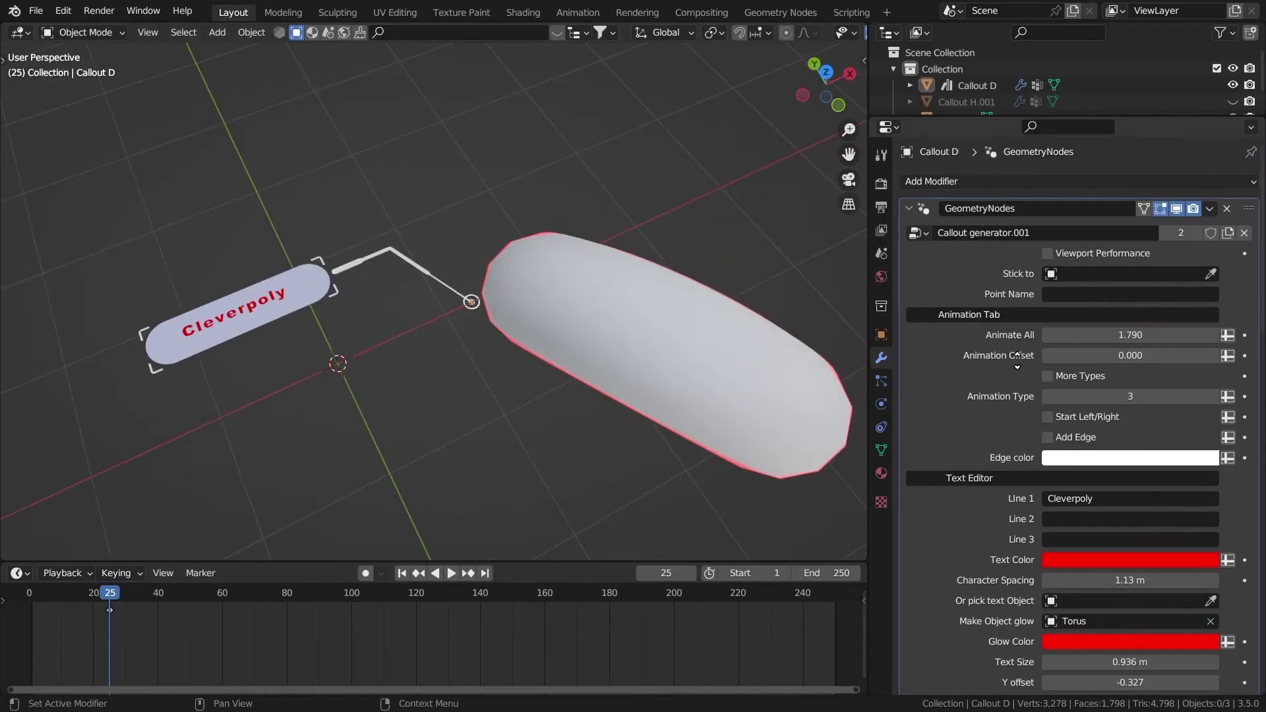
mouse_move(1028, 334)
left_mouse_down()
mouse_move(1068, 334)
mouse_move(963, 321)
mouse_move(1053, 330)
left_mouse_up()
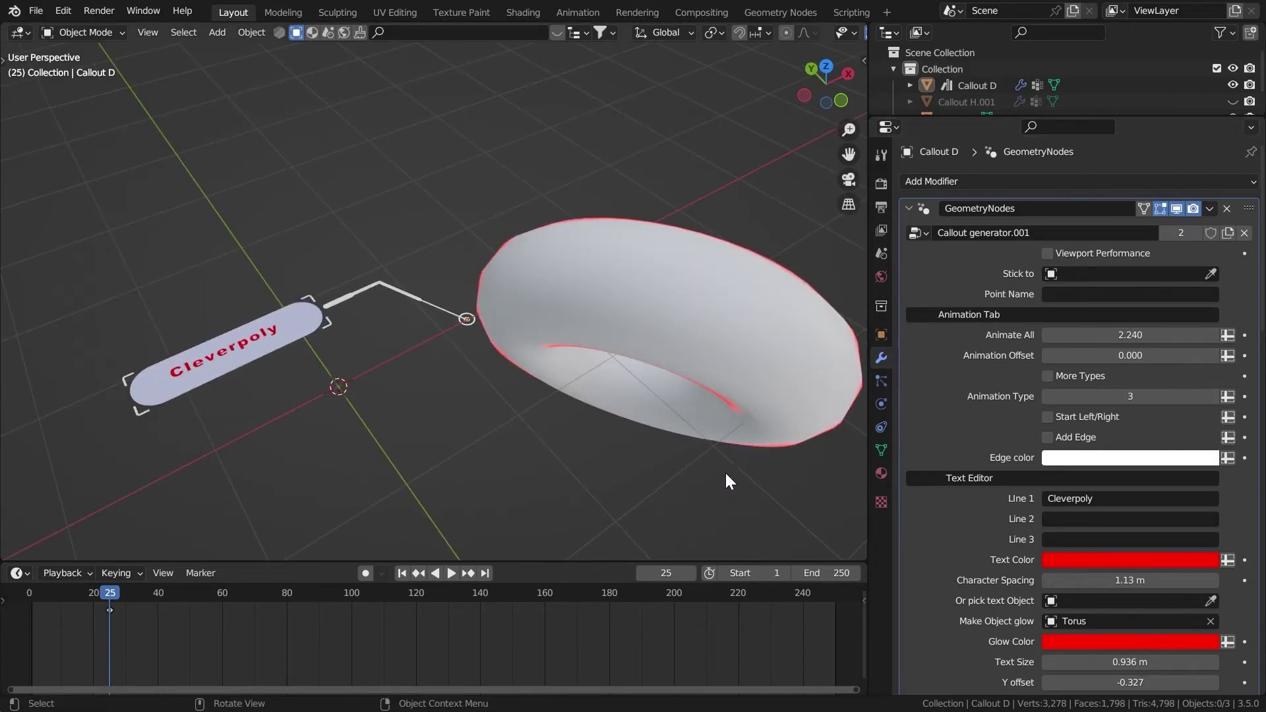
scroll(959, 446, "down", 10)
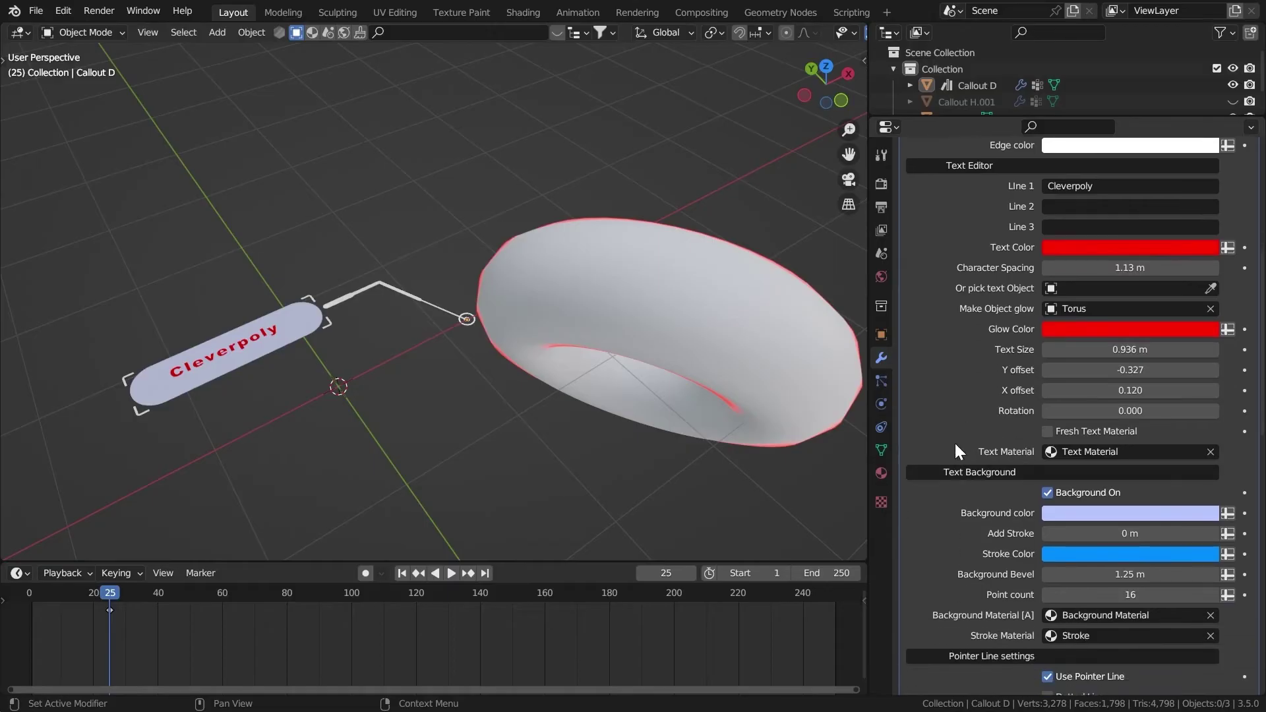
scroll(999, 472, "down", 3)
scroll(1173, 296, "up", 2)
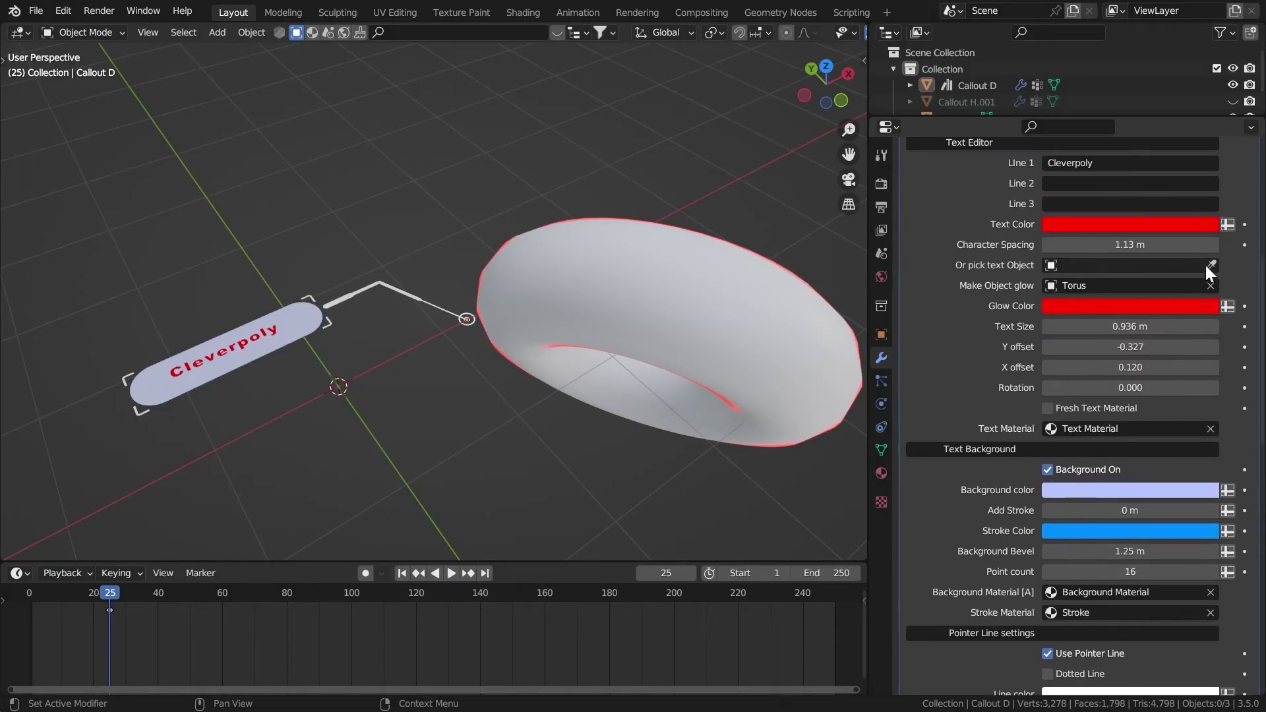
Clear the torus from Make Object glow and delete it from the scene.
left_click(1212, 284)
left_click(628, 269)
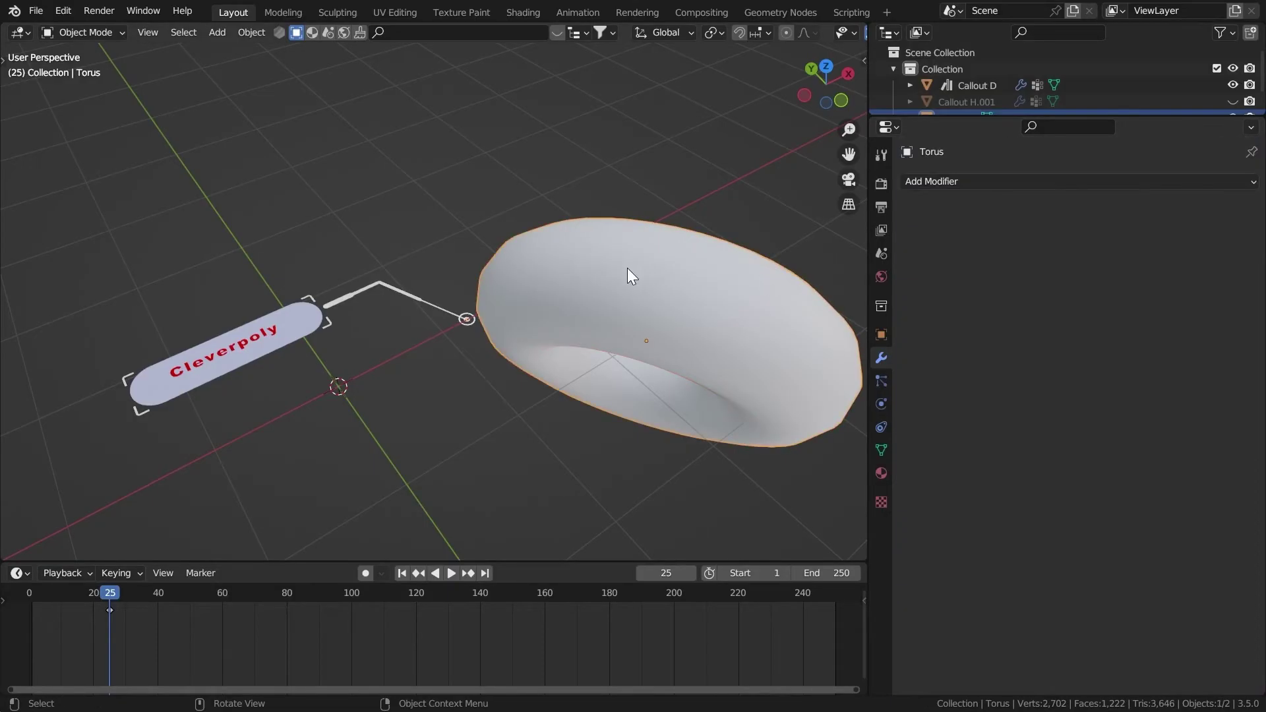
key("x")
left_click(546, 269)
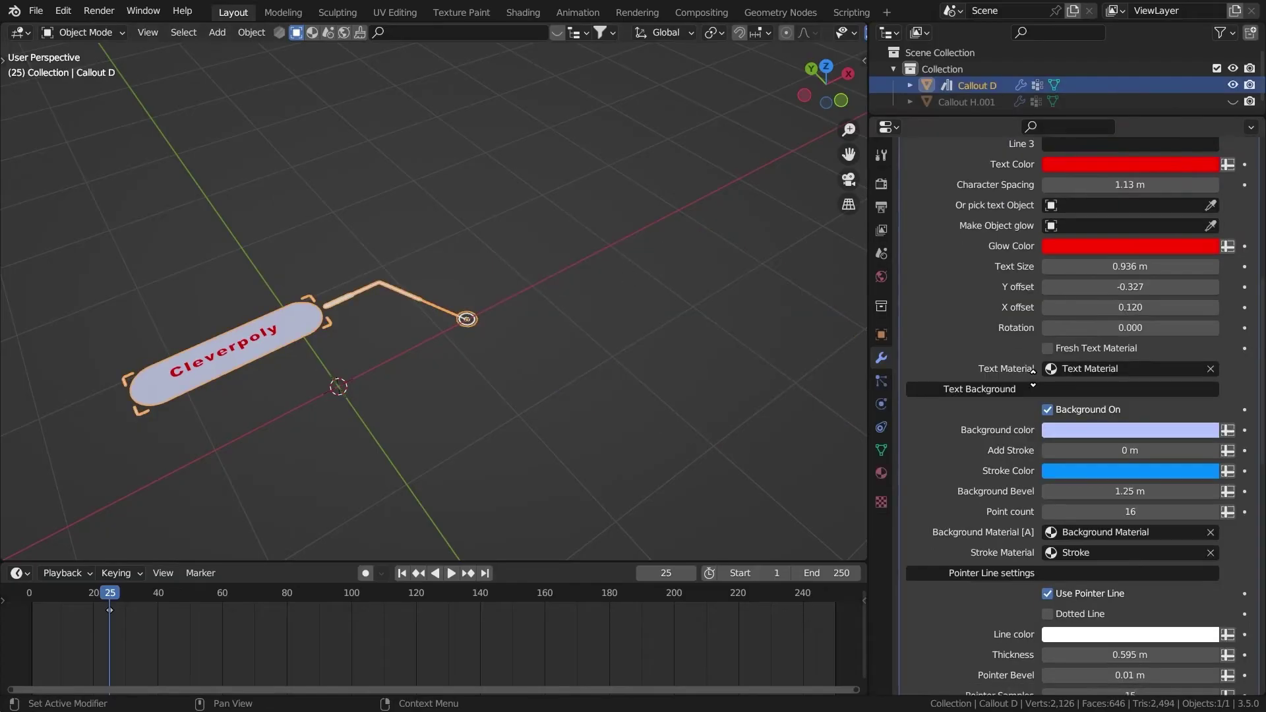
scroll(1033, 378, "down", 7)
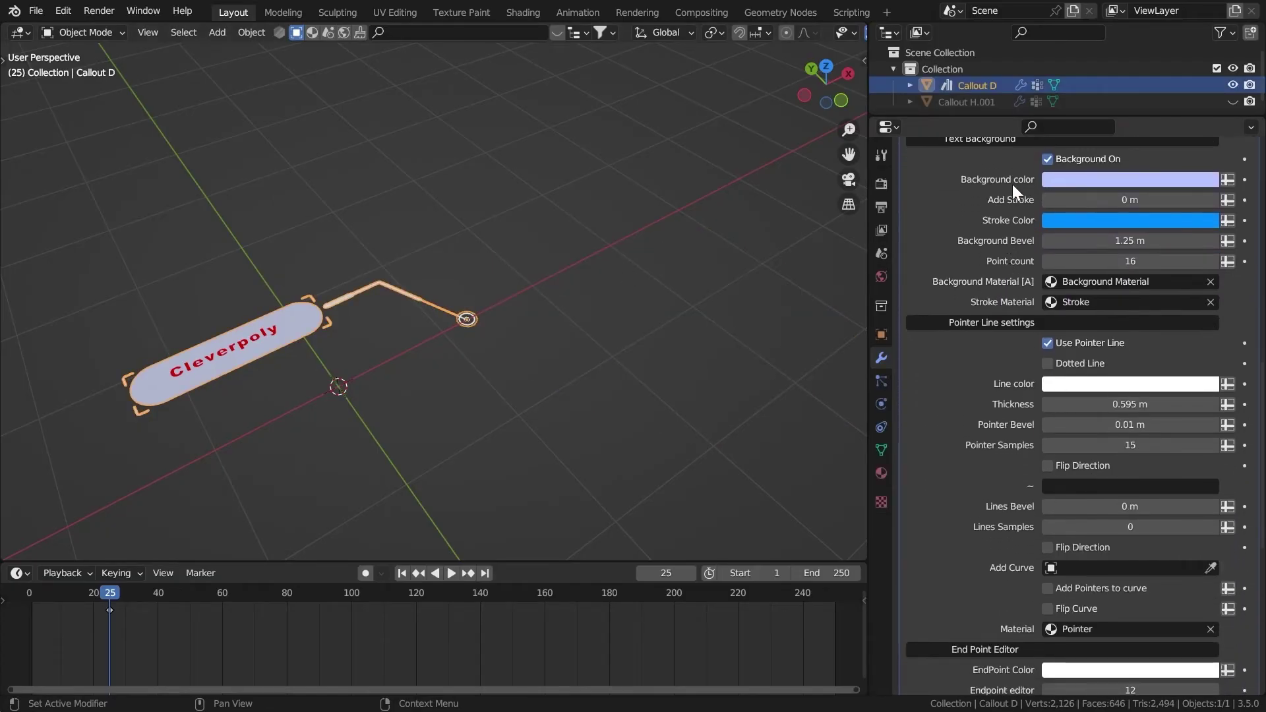
Give the callout a 0.018 m cyan stroke outline, then duplicate Callout D.
middle_click_drag(1016, 204, 1016, 201)
middle_click_drag(498, 324, 465, 358)
middle_click_drag(360, 271, 520, 340, "shift")
scroll(539, 314, "up", 4)
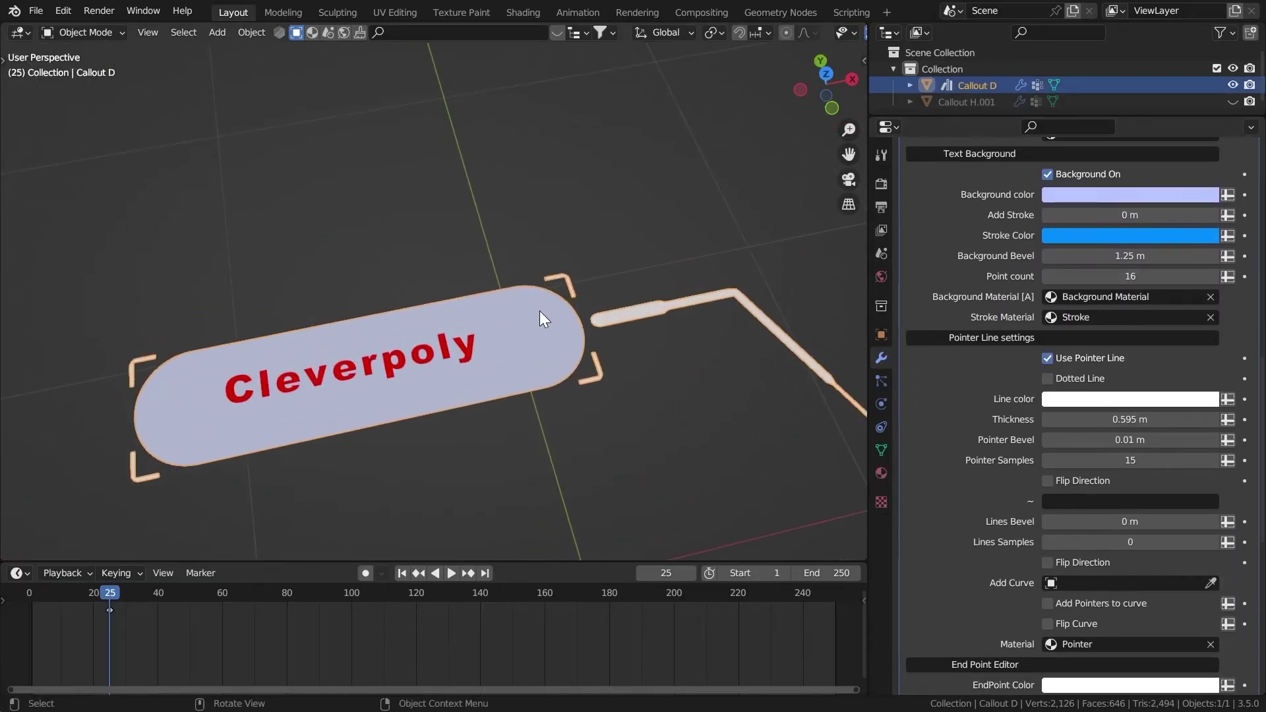
left_click(1048, 175)
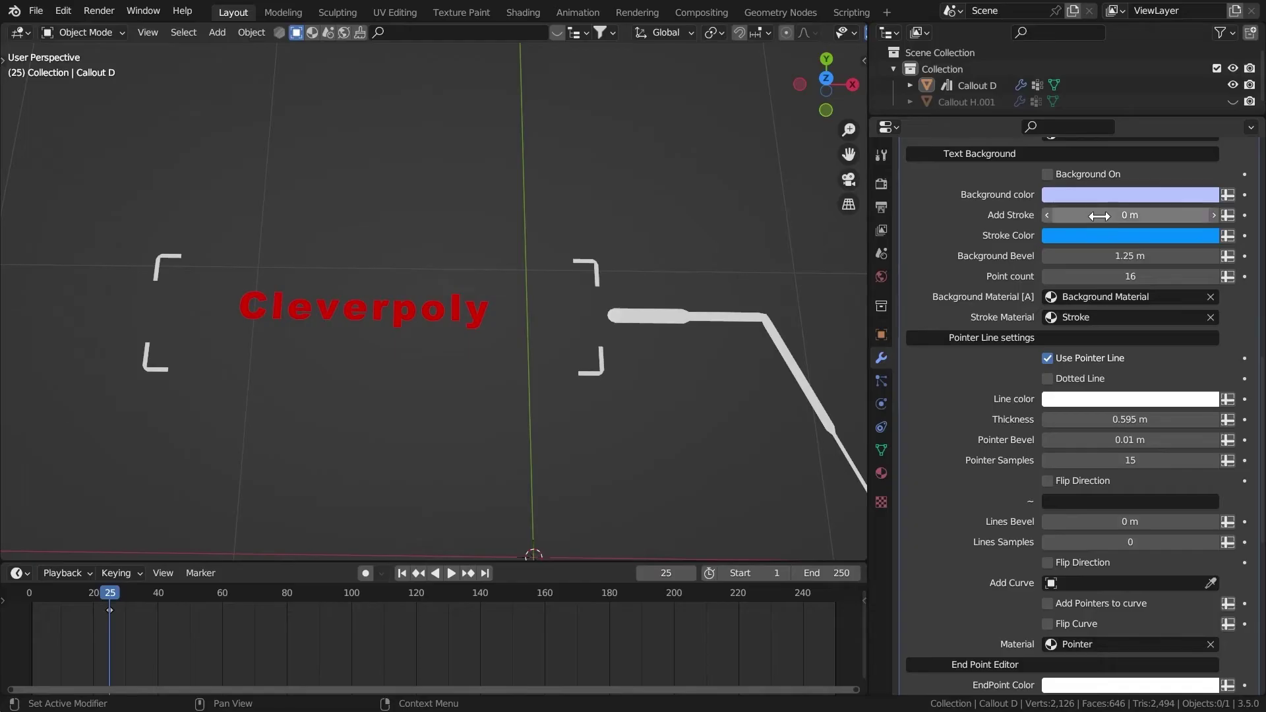
left_click_drag(1105, 215, 1105, 215)
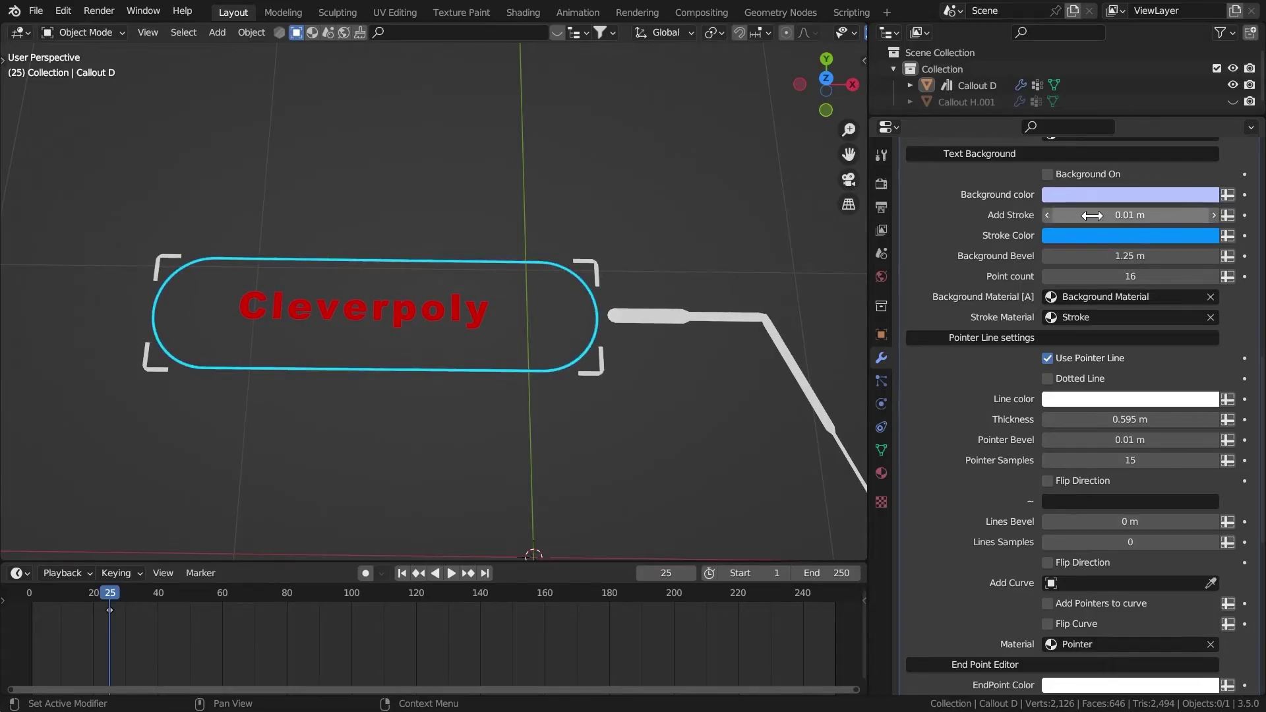
left_click_drag(1083, 213, 1096, 209)
left_click(1047, 174)
left_click(488, 326, "shift")
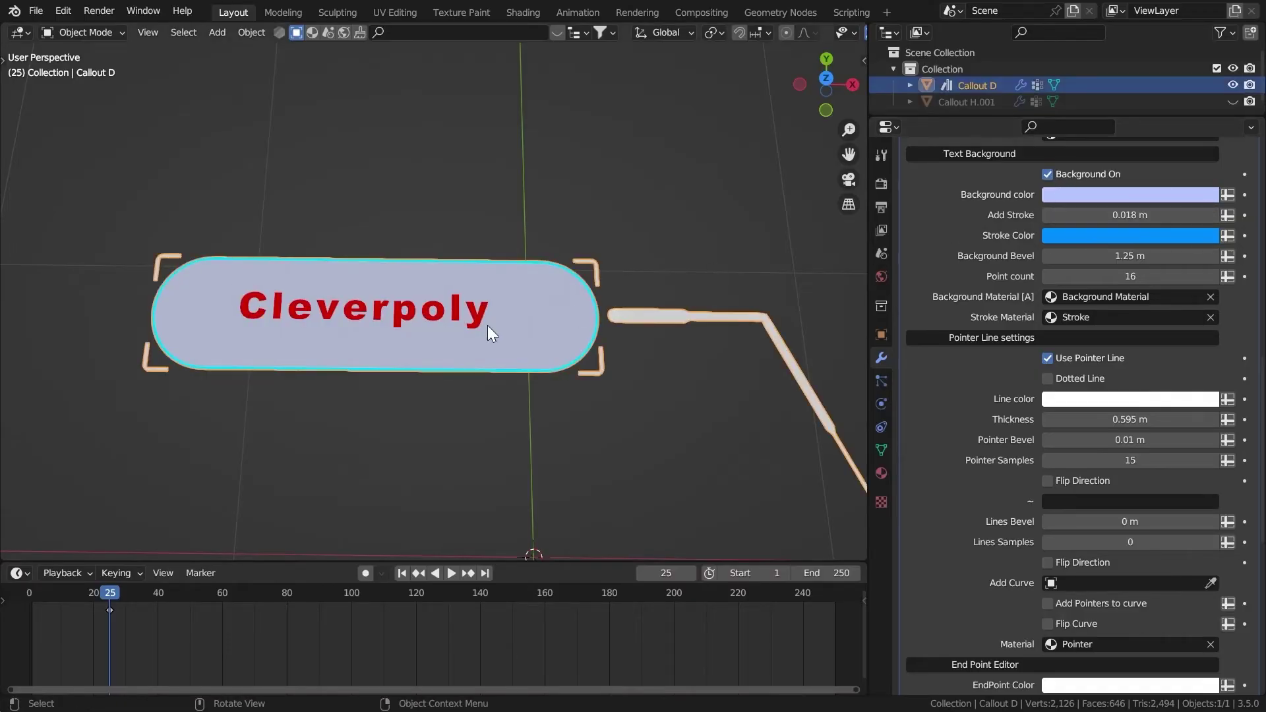
key("shift+d")
Place the copy just above the original and try different background colours.
left_click(486, 185)
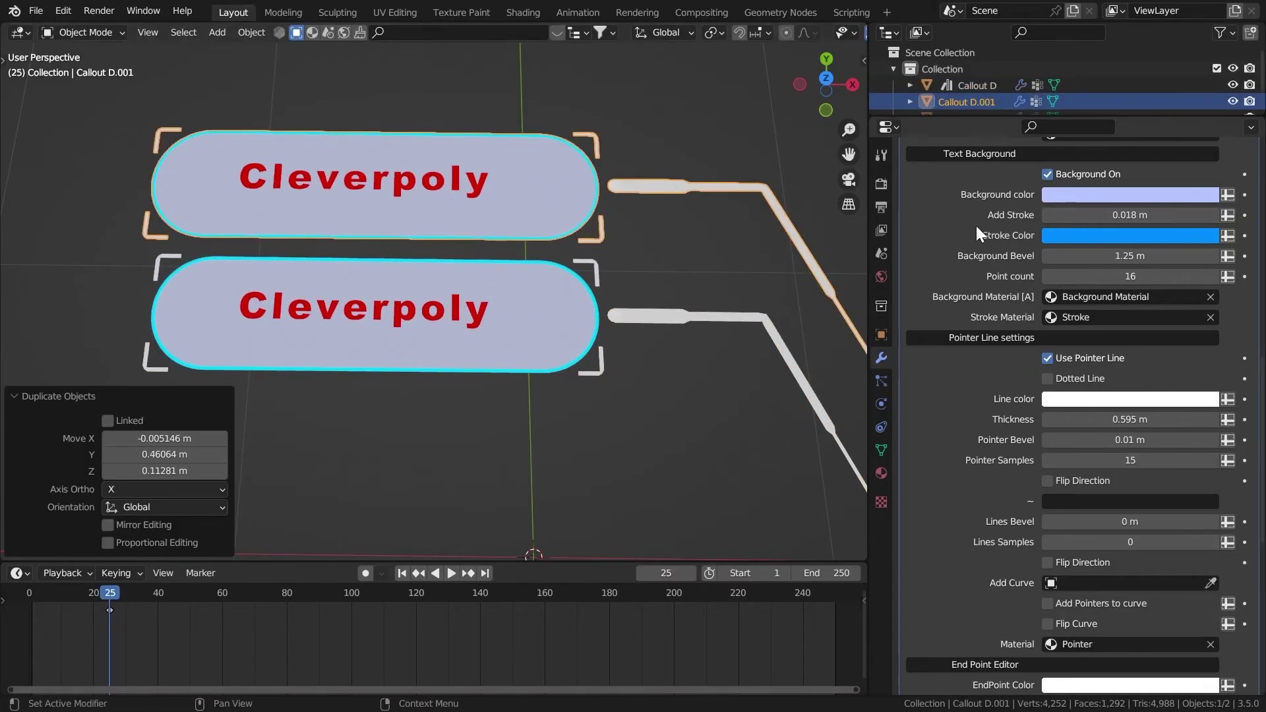
left_click(1131, 194)
left_click(1129, 196)
mouse_move(1129, 244)
left_mouse_down()
mouse_move(1121, 320)
mouse_move(1106, 239)
left_mouse_up()
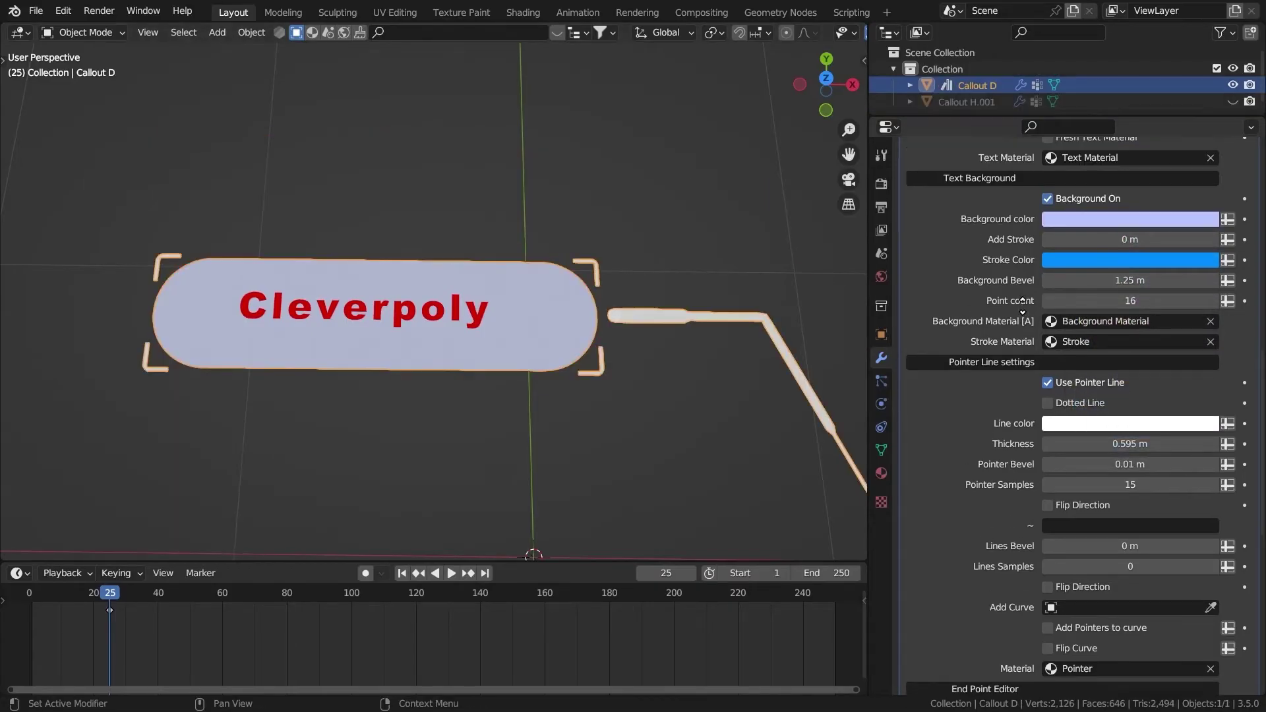
Test Background Bevel and corner Point count values, ending with the rounded pill shape.
middle_click_drag(1022, 304, 1025, 316)
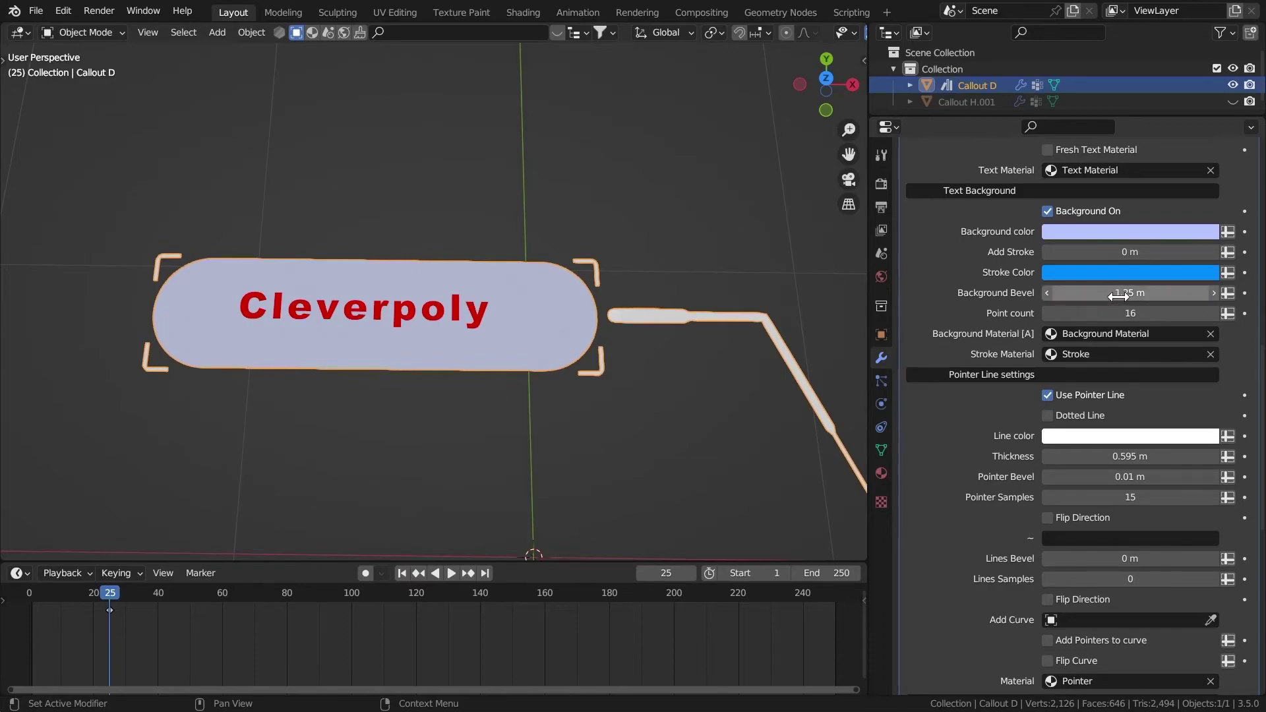
left_click_drag(1118, 296, 1088, 264)
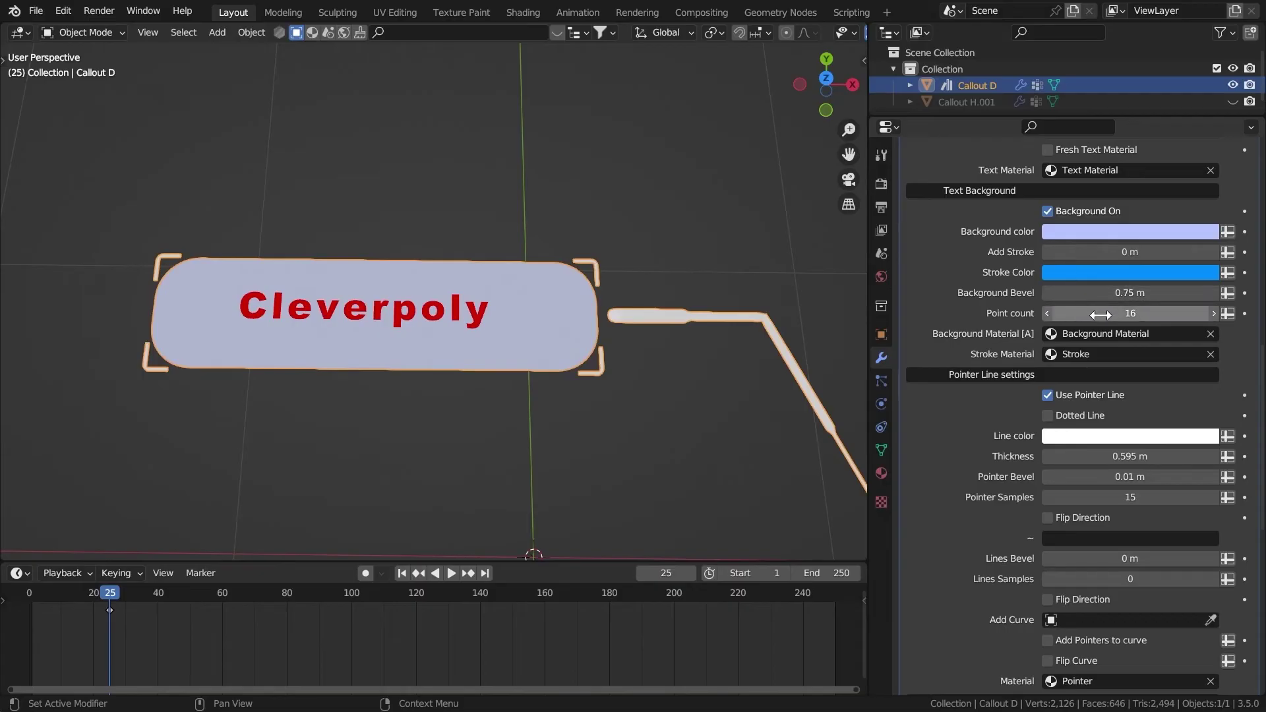
left_click_drag(1105, 311, 1086, 288)
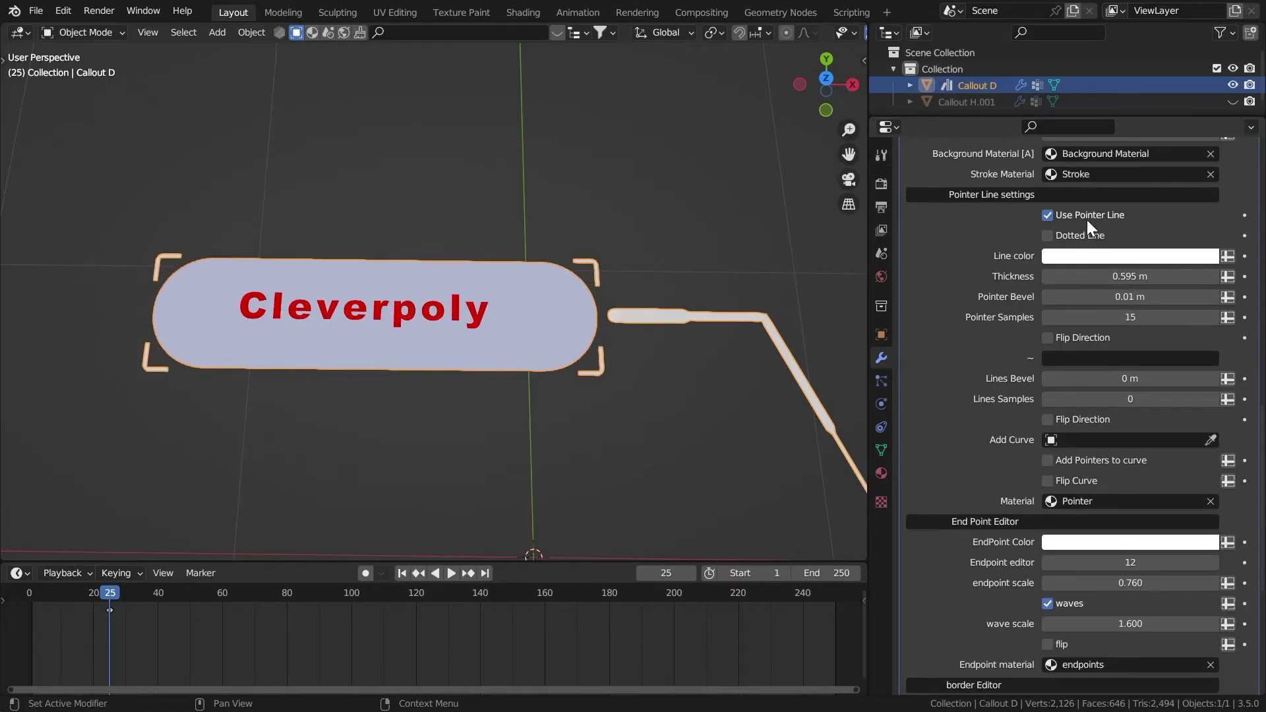
Reduce the callout's corner rounding slightly, then toggle the pointer line off and back on.
middle_click_drag(816, 212, 683, 189, "ctrl")
left_click(684, 189)
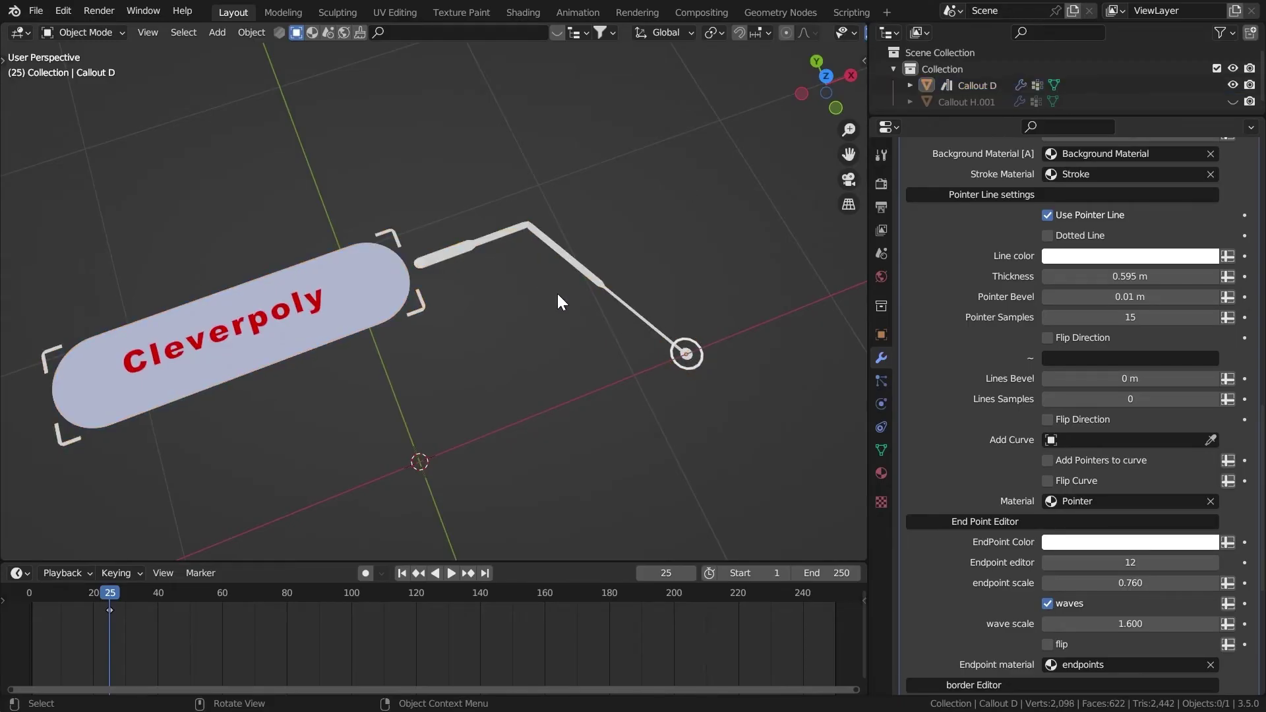
scroll(699, 343, "up", 1)
scroll(435, 224, "up", 3)
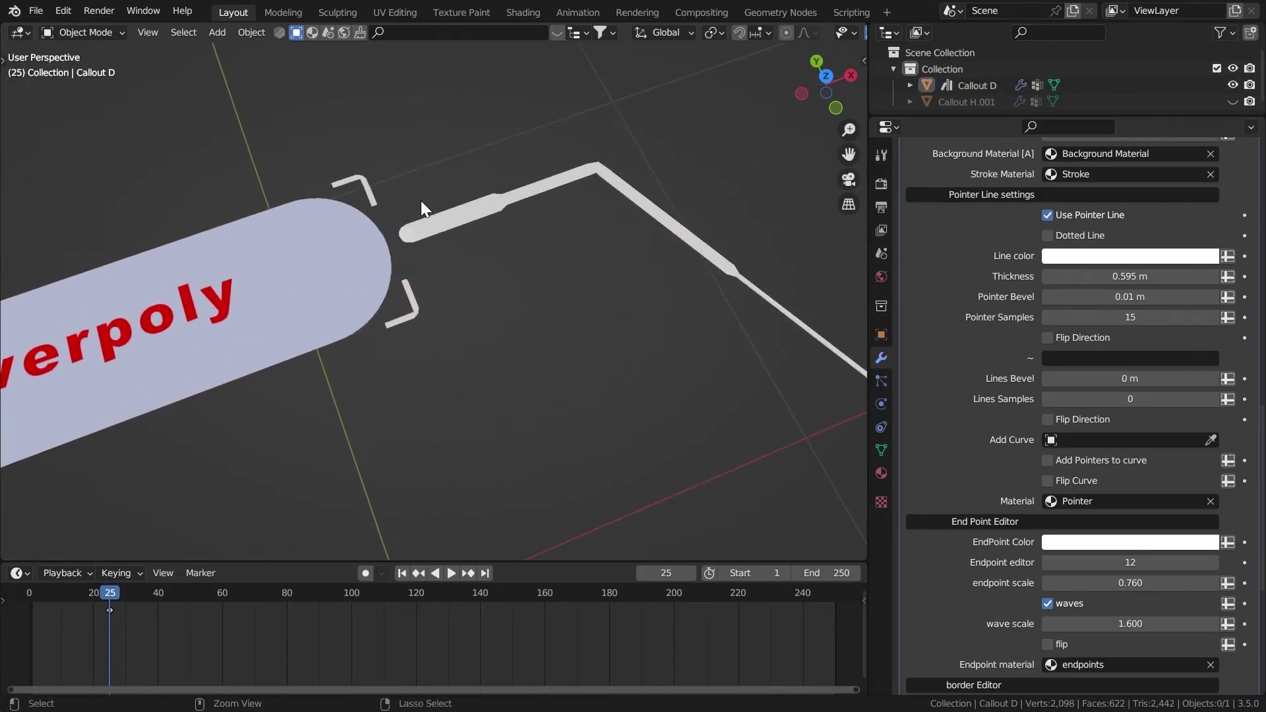
scroll(705, 239, "down", 2)
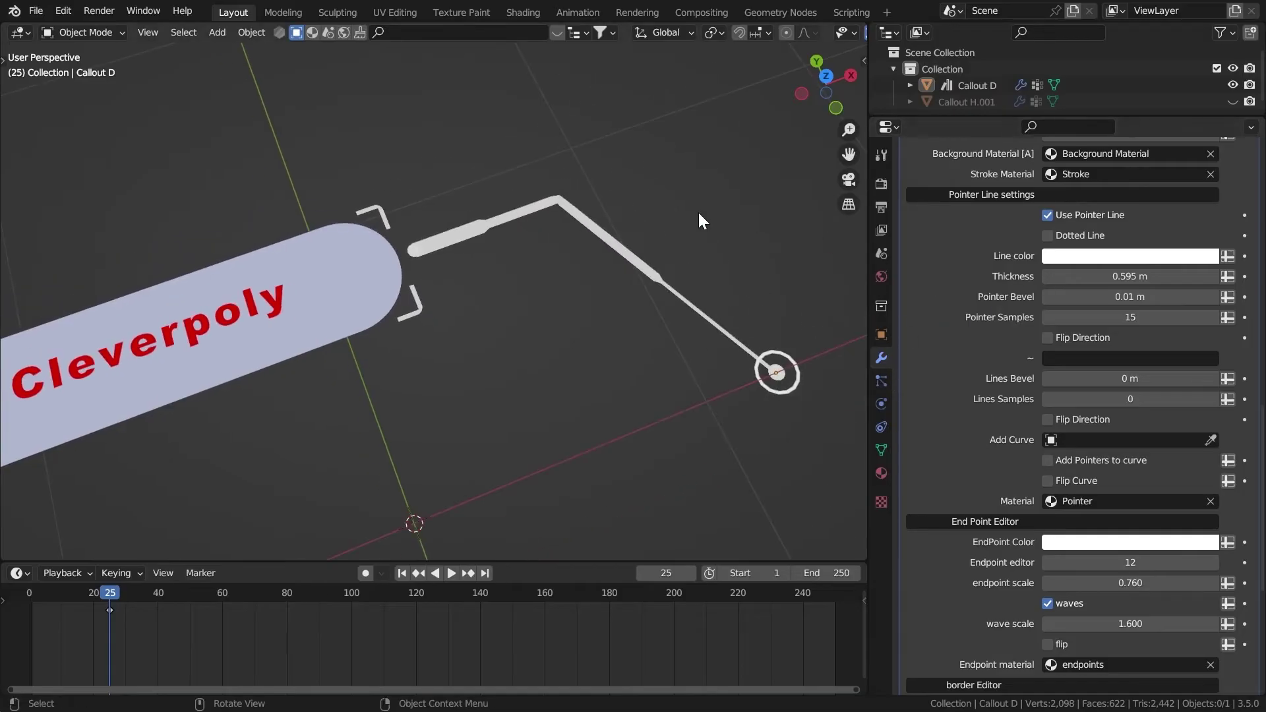
left_click(1079, 218)
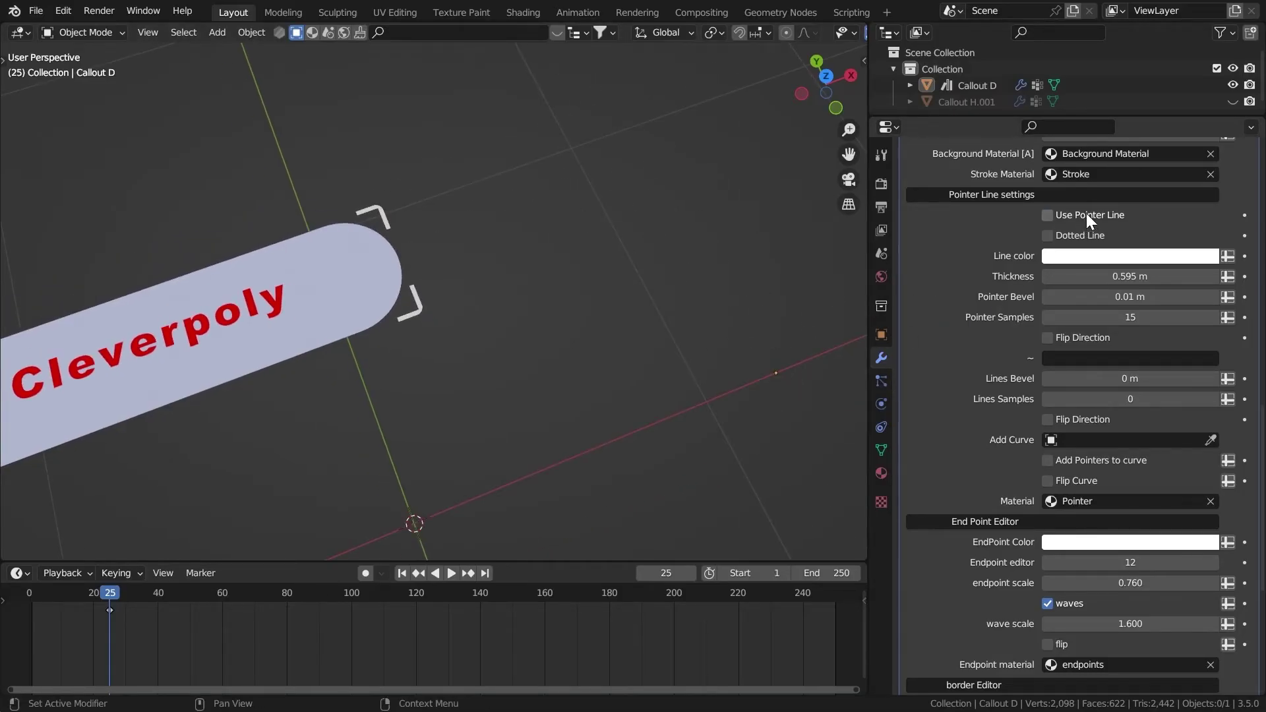
left_click(1086, 218)
Try a dotted pointer line, then switch it back to solid.
middle_click_drag(658, 233, 650, 228)
scroll(660, 234, "down", 2)
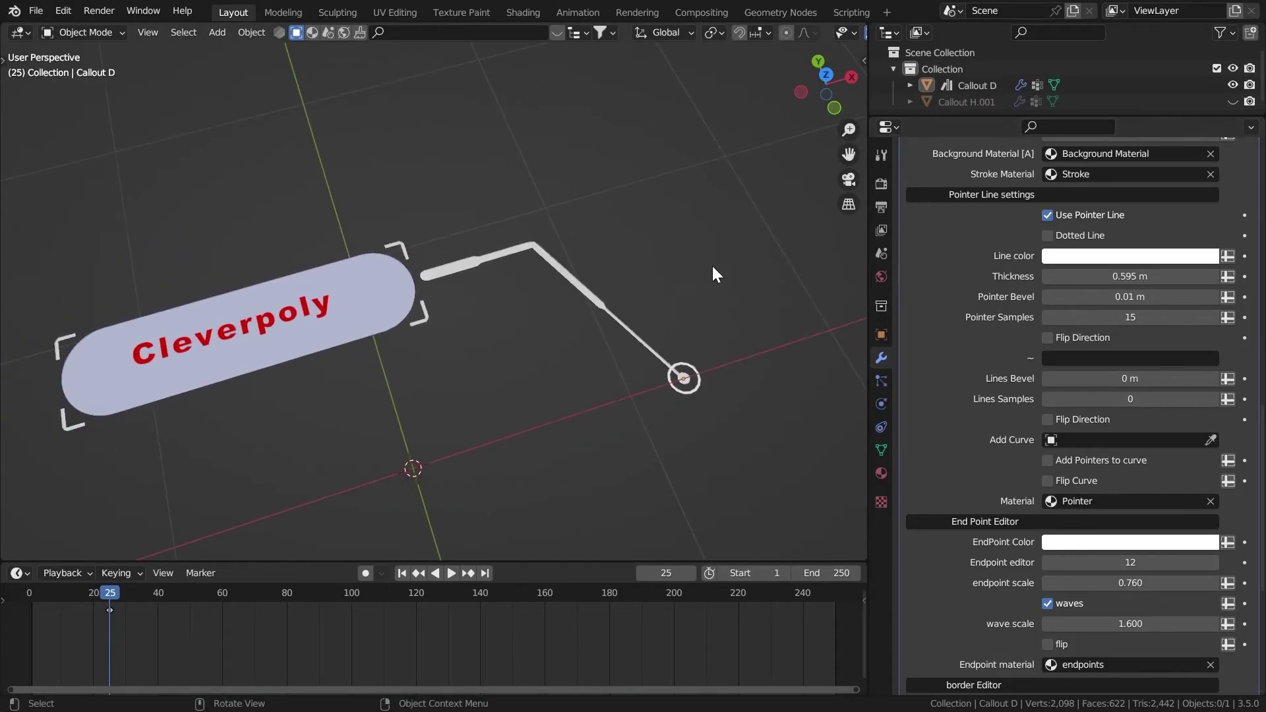
left_click(1074, 235)
middle_click_drag(633, 224, 733, 251)
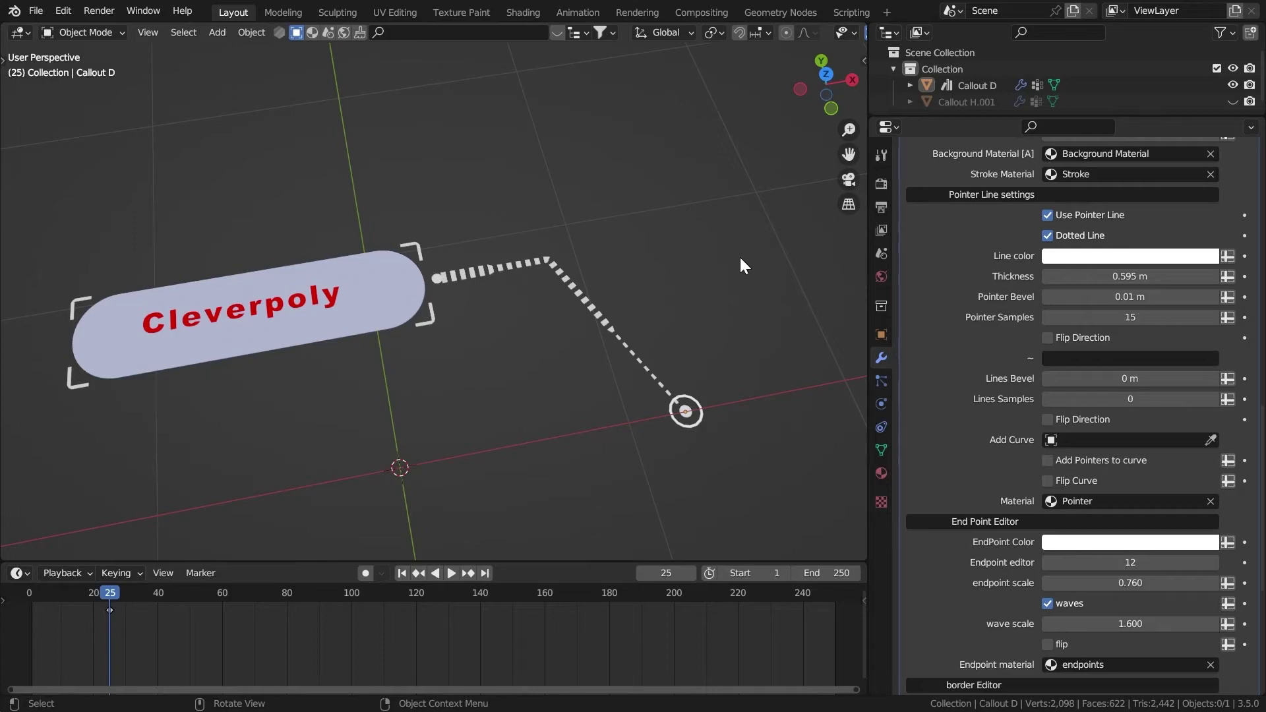
left_click(1048, 235)
Test a purple pointer line colour, then reset it to white.
scroll(1009, 274, "down", 2)
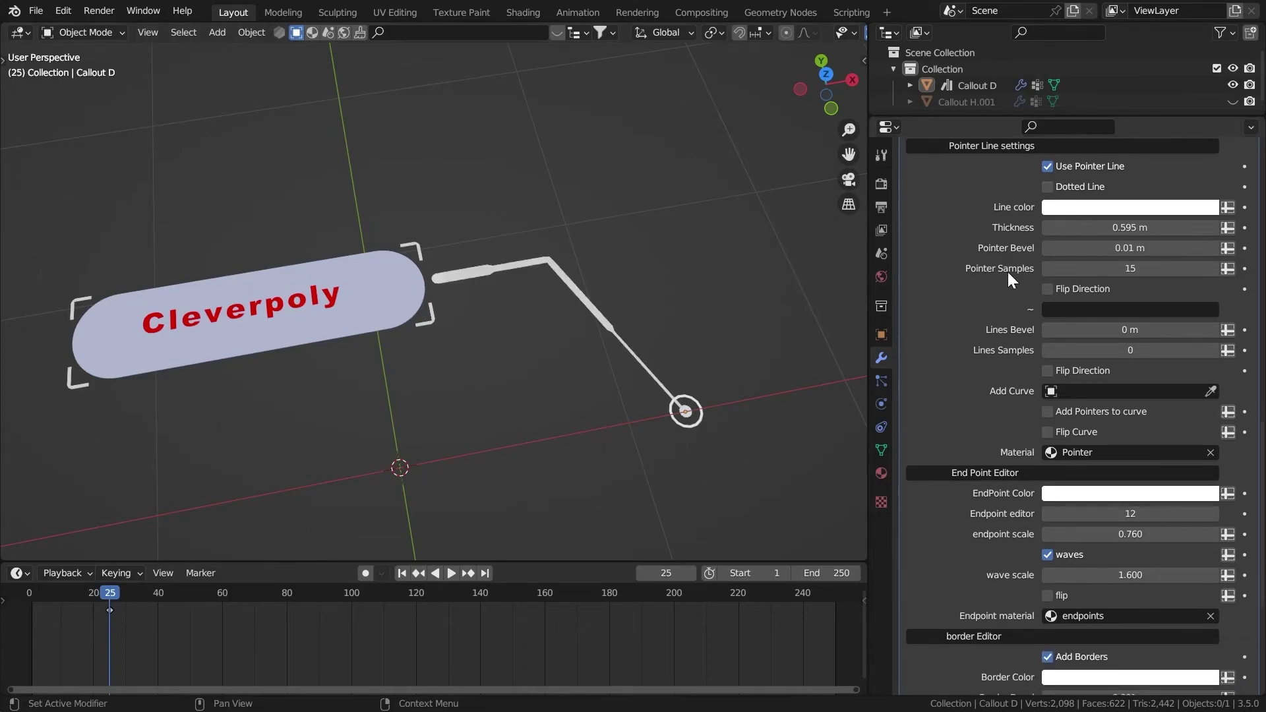
left_click(1090, 210)
left_click(1118, 209)
left_click_drag(1094, 327, 1134, 285)
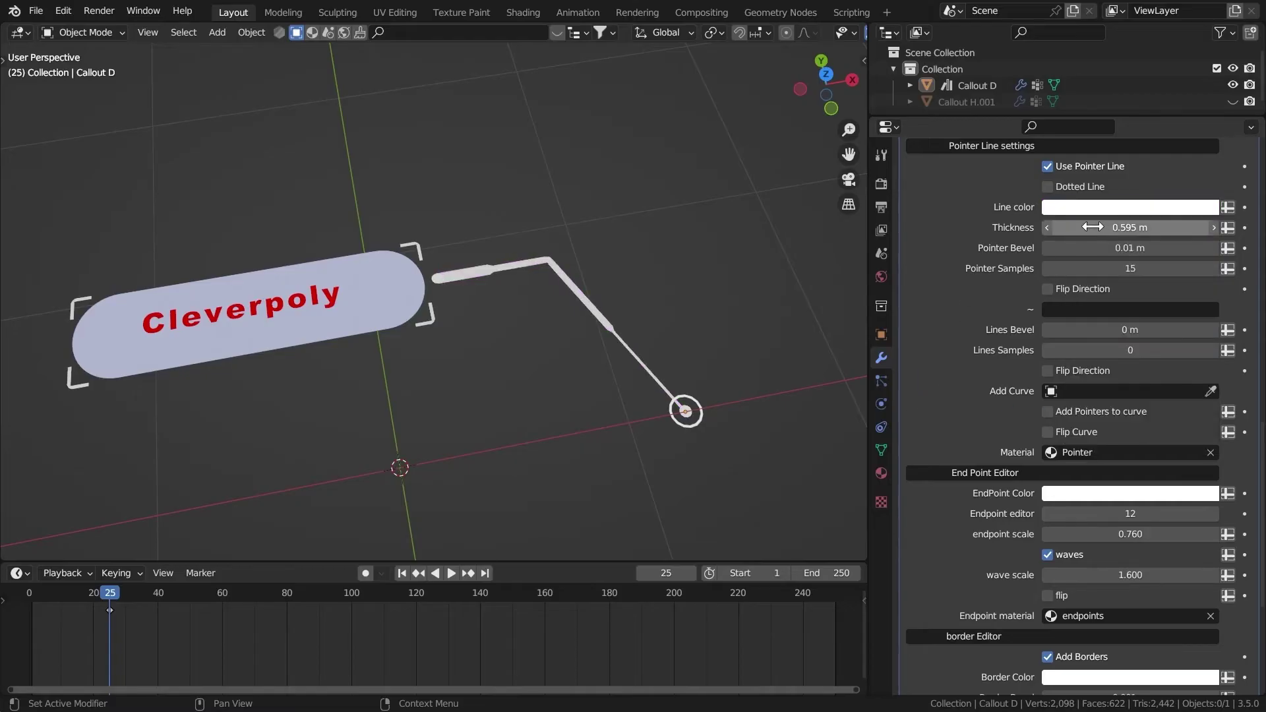
middle_click_drag(620, 277, 659, 283)
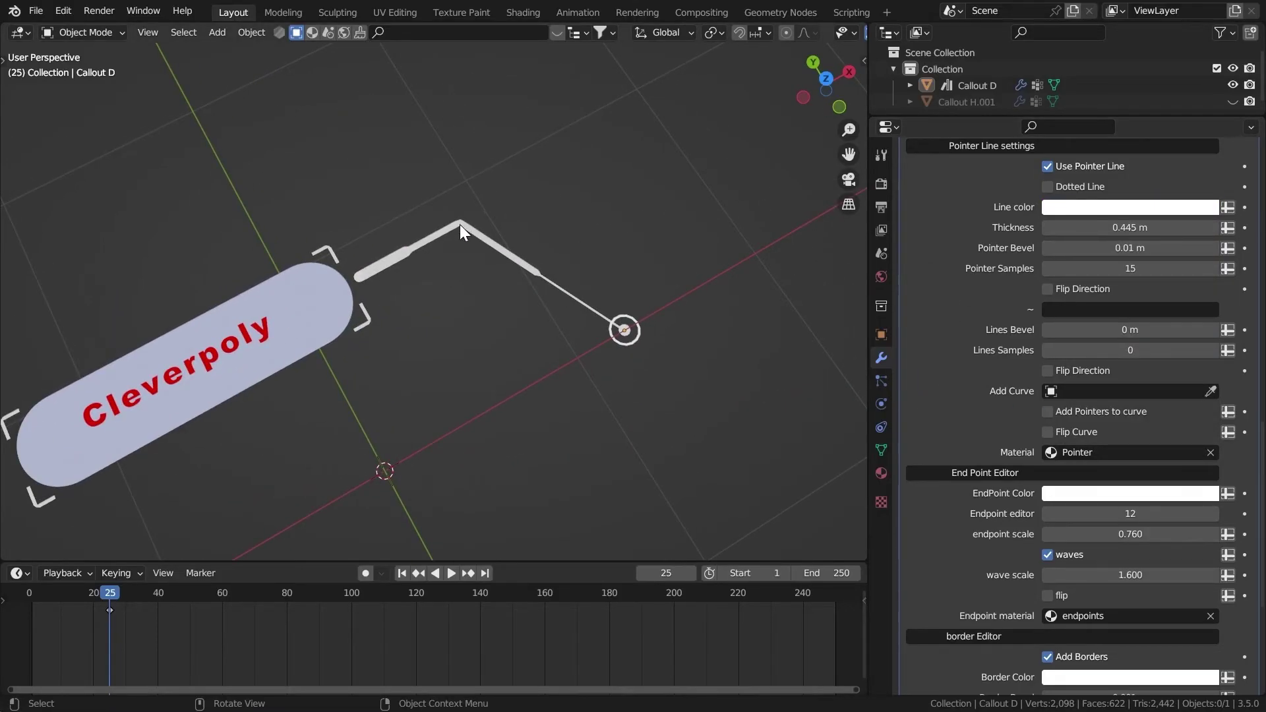
Set pointer Thickness 0.445 m, Pointer Bevel 0 m for a sharp bend, and Pointer Samples 15.
left_click_drag(1083, 247, 1146, 221)
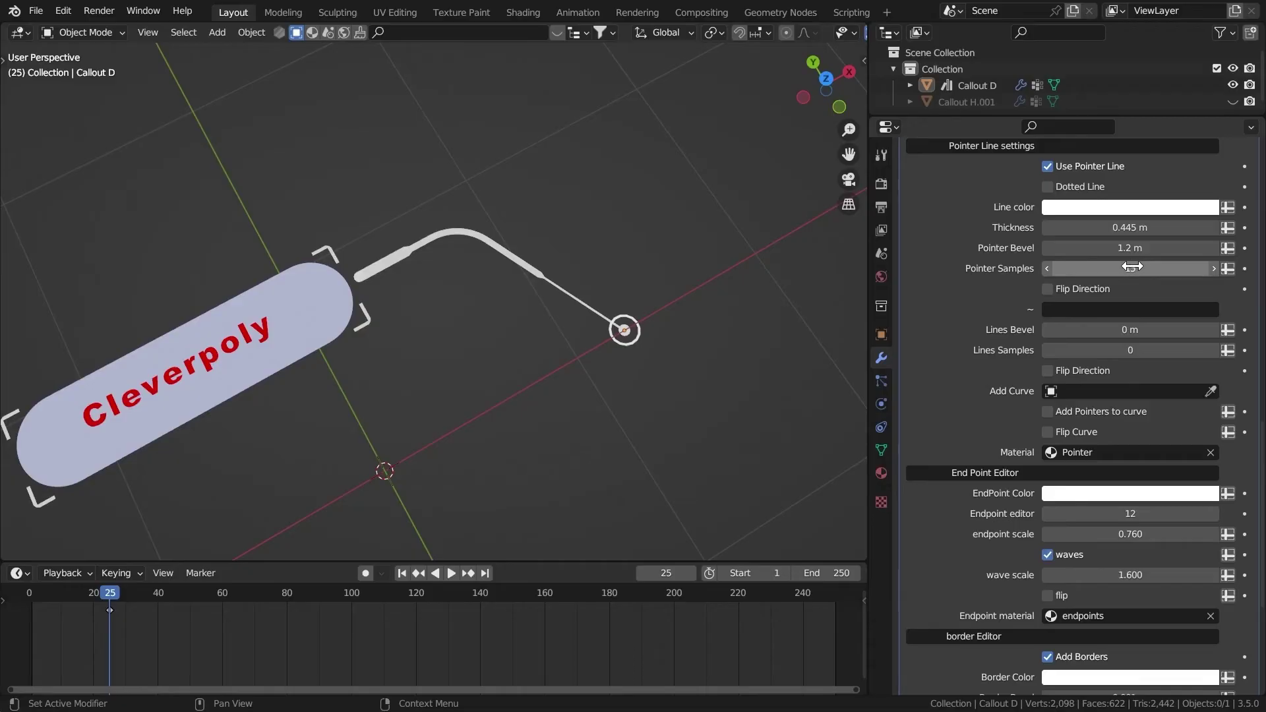
left_click_drag(1133, 269, 1111, 248)
left_click(1084, 268)
type("5")
key("Return")
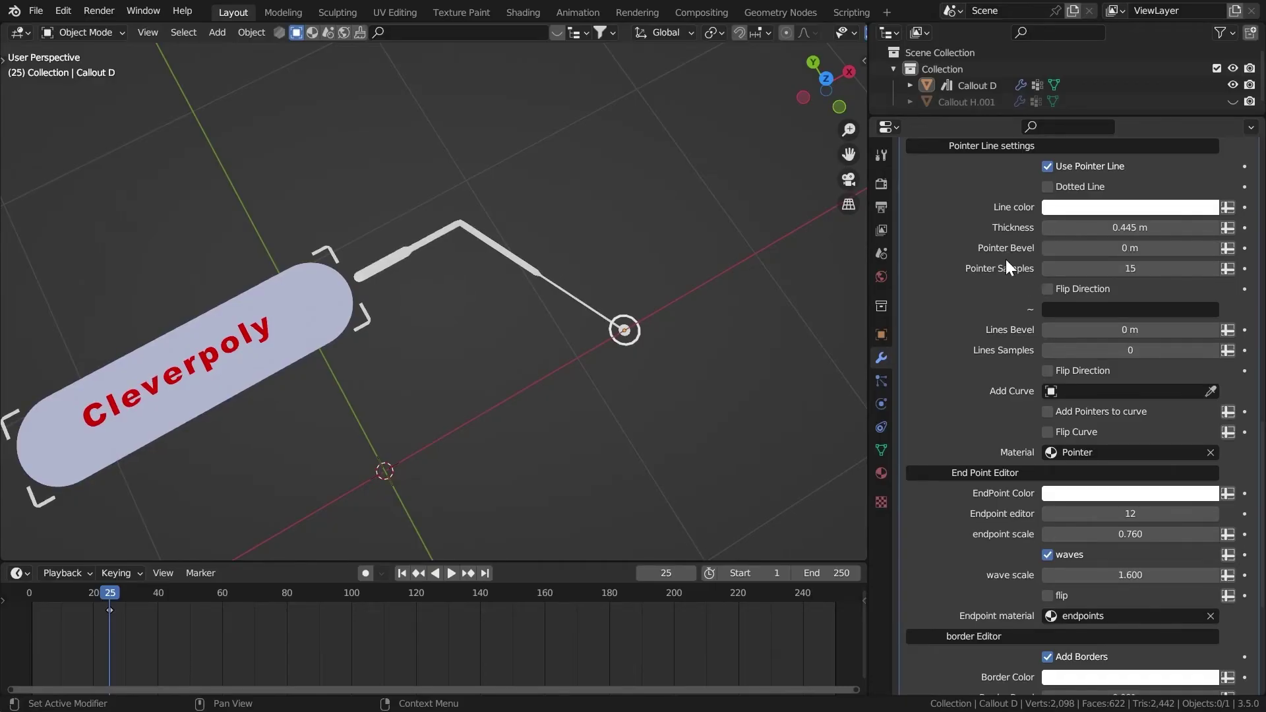
scroll(1009, 251, "down", 3)
middle_click_drag(597, 245, 570, 223)
scroll(1055, 305, "up", 4)
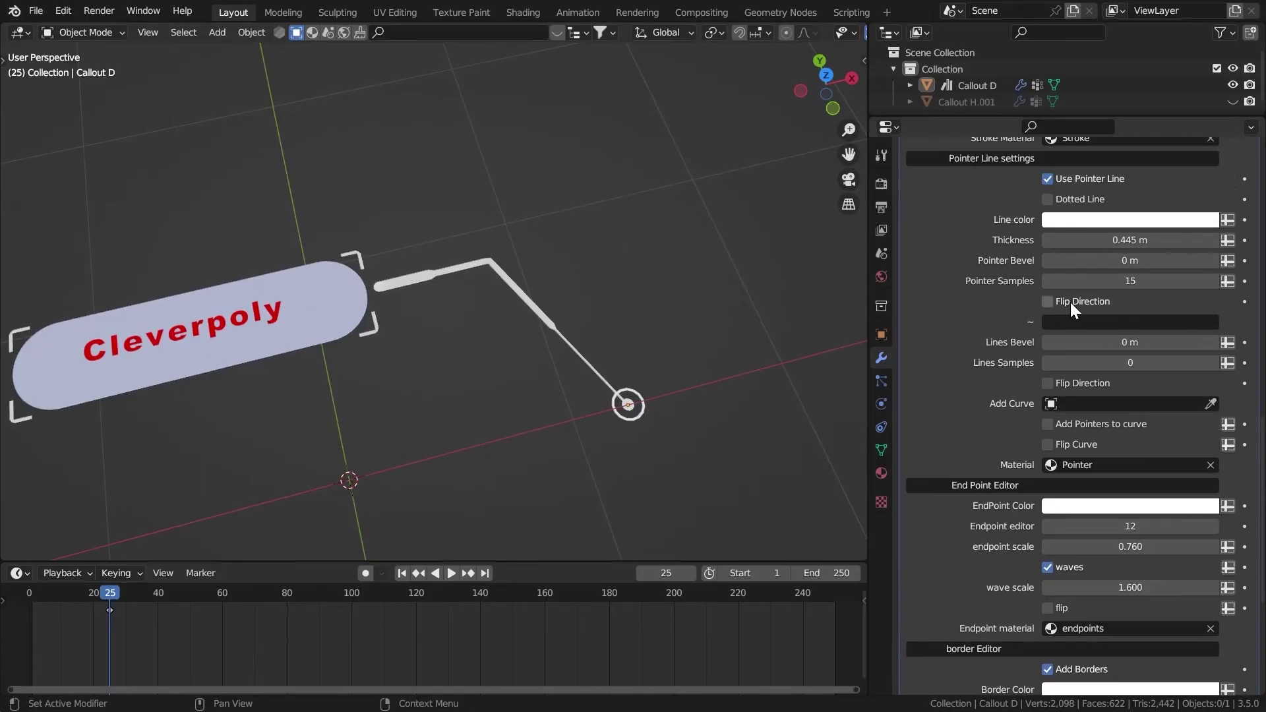
key("space")
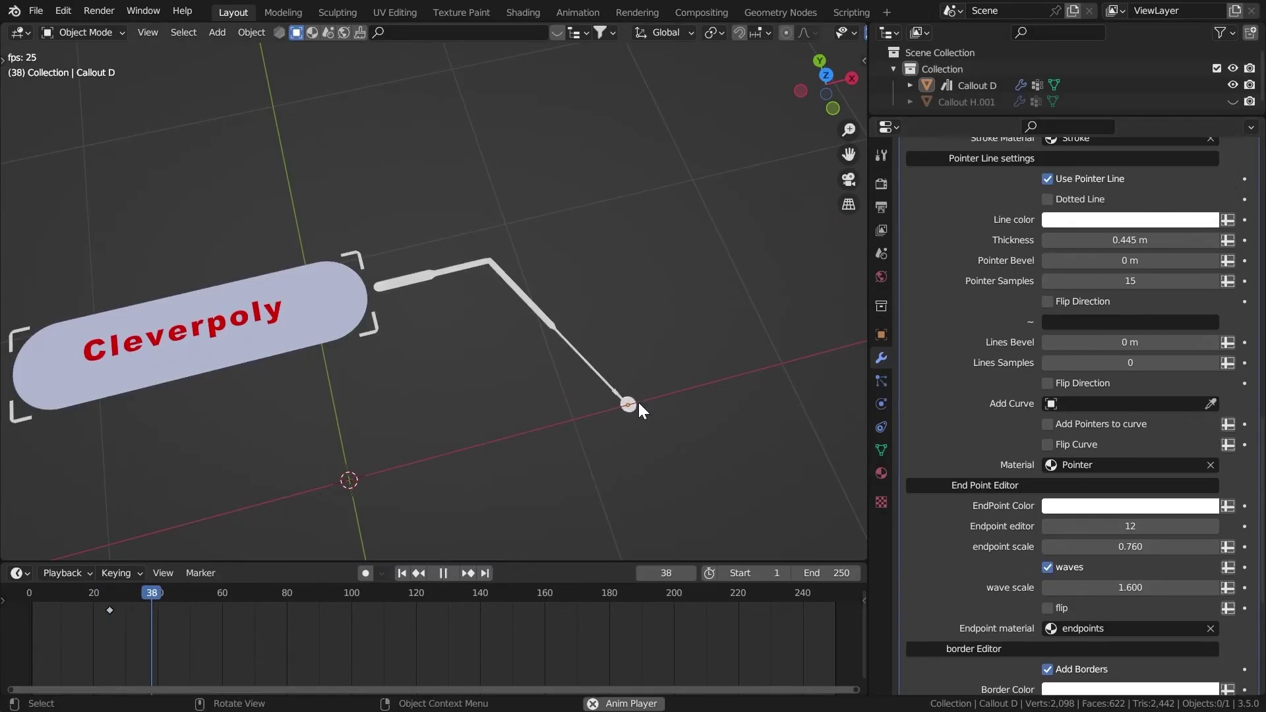
key("space")
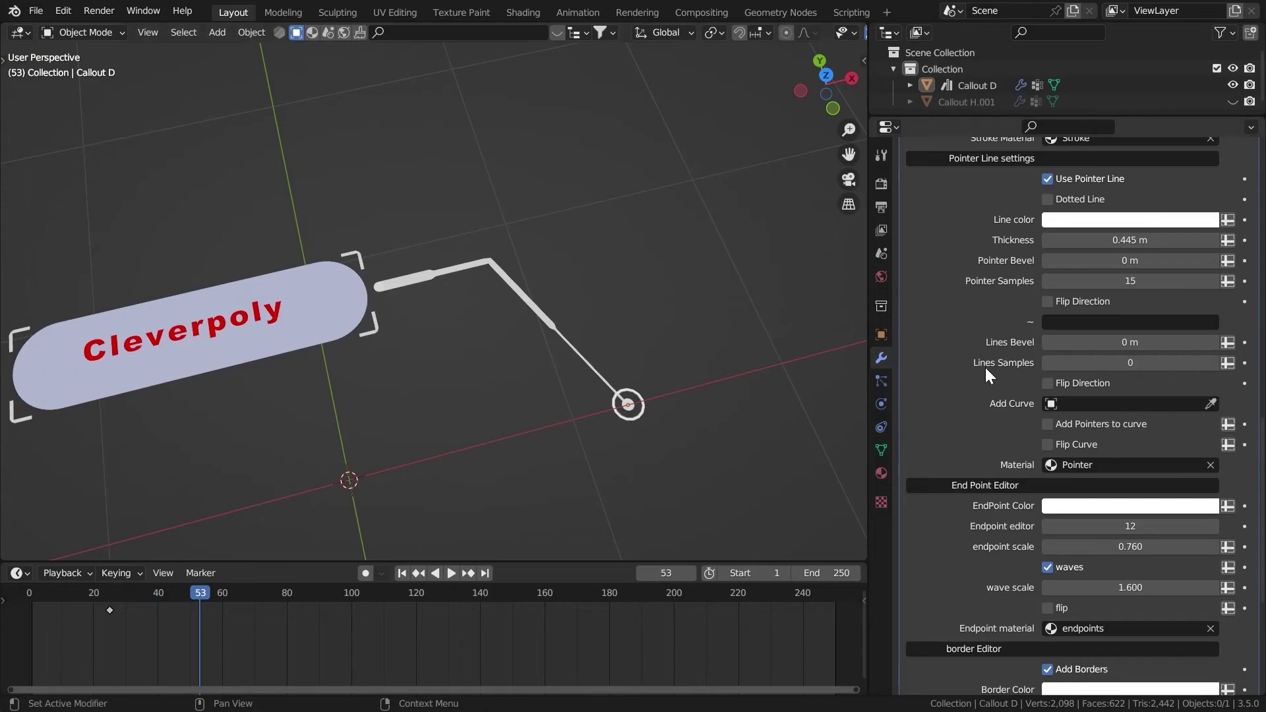
left_click(1059, 301)
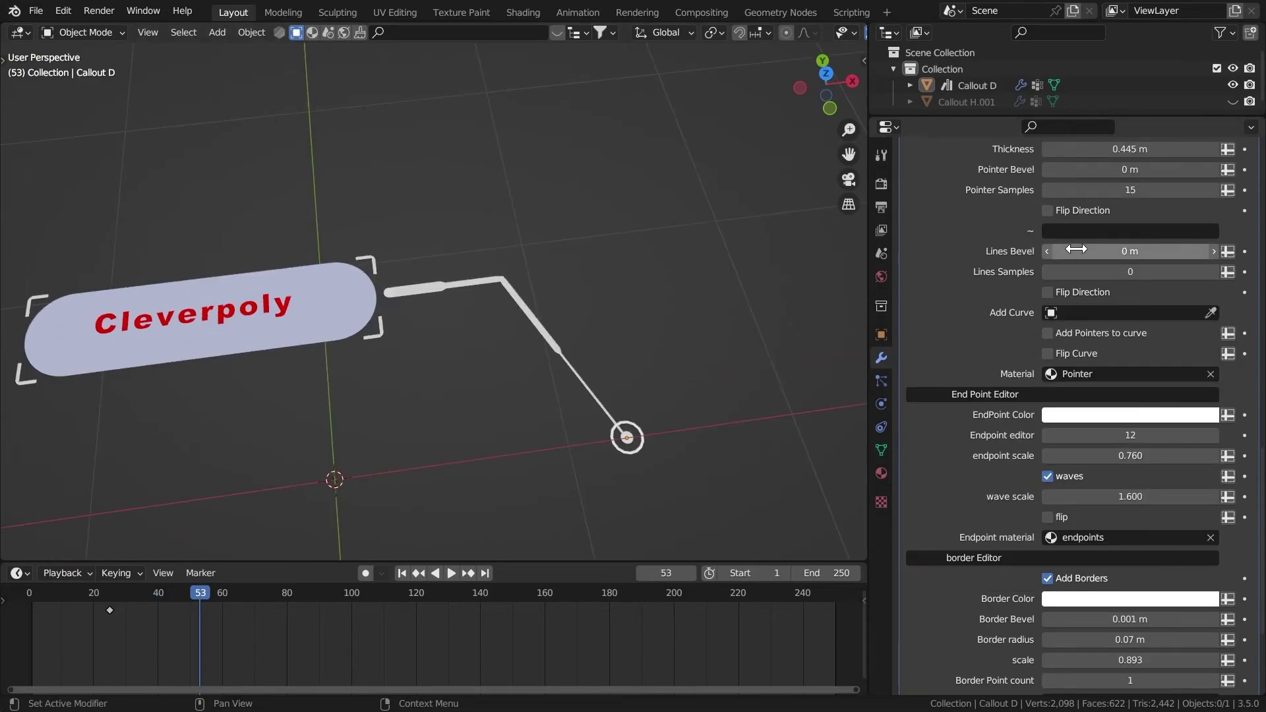
scroll(1046, 362, "up", 3)
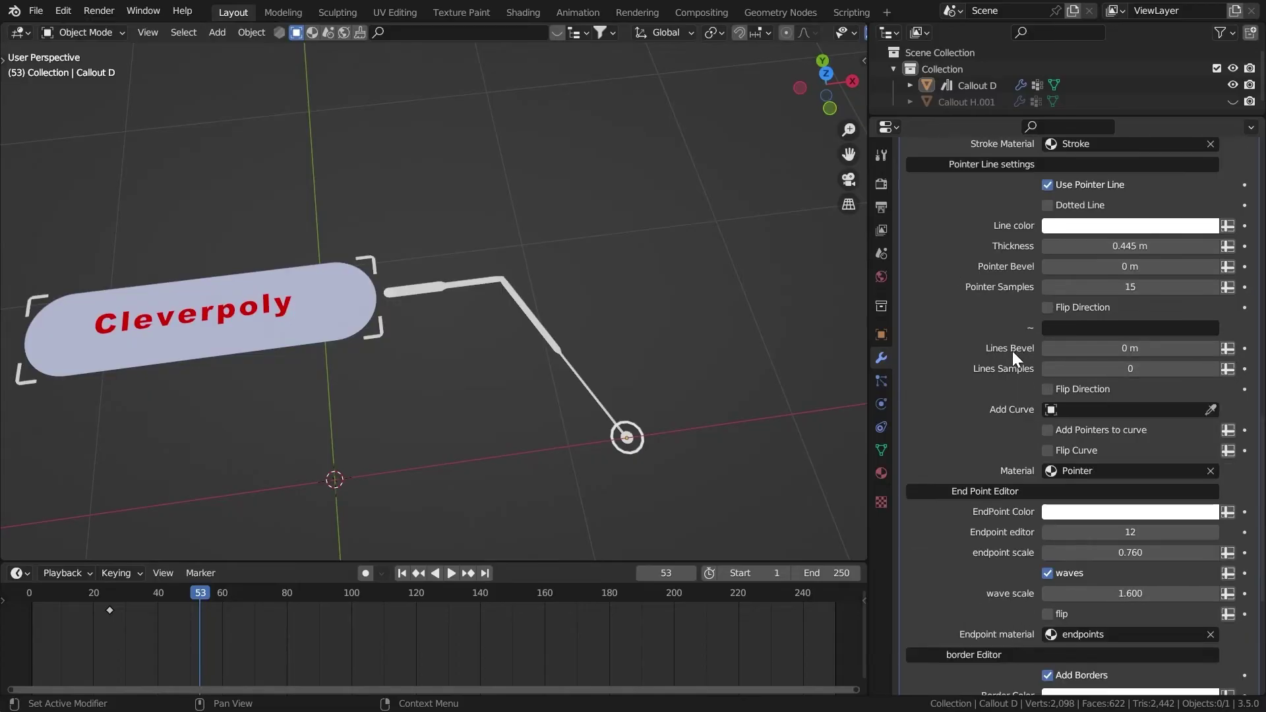
left_click(830, 75)
Select Callout D, enter Edit Mode and add a plane to its mesh.
middle_click_drag(462, 192, 615, 245, "shift")
scroll(610, 247, "down", 1)
left_click(591, 253)
key("Tab")
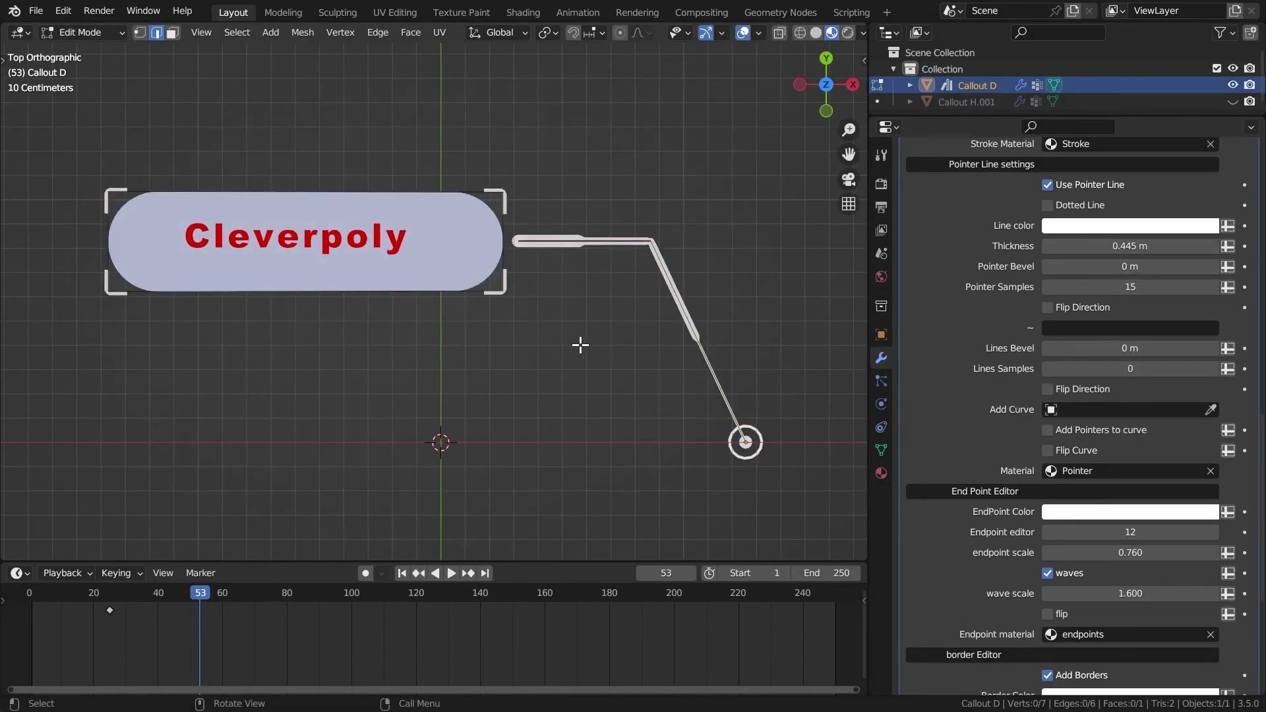
middle_click_drag(536, 327, 621, 322, "shift")
key("shift+a")
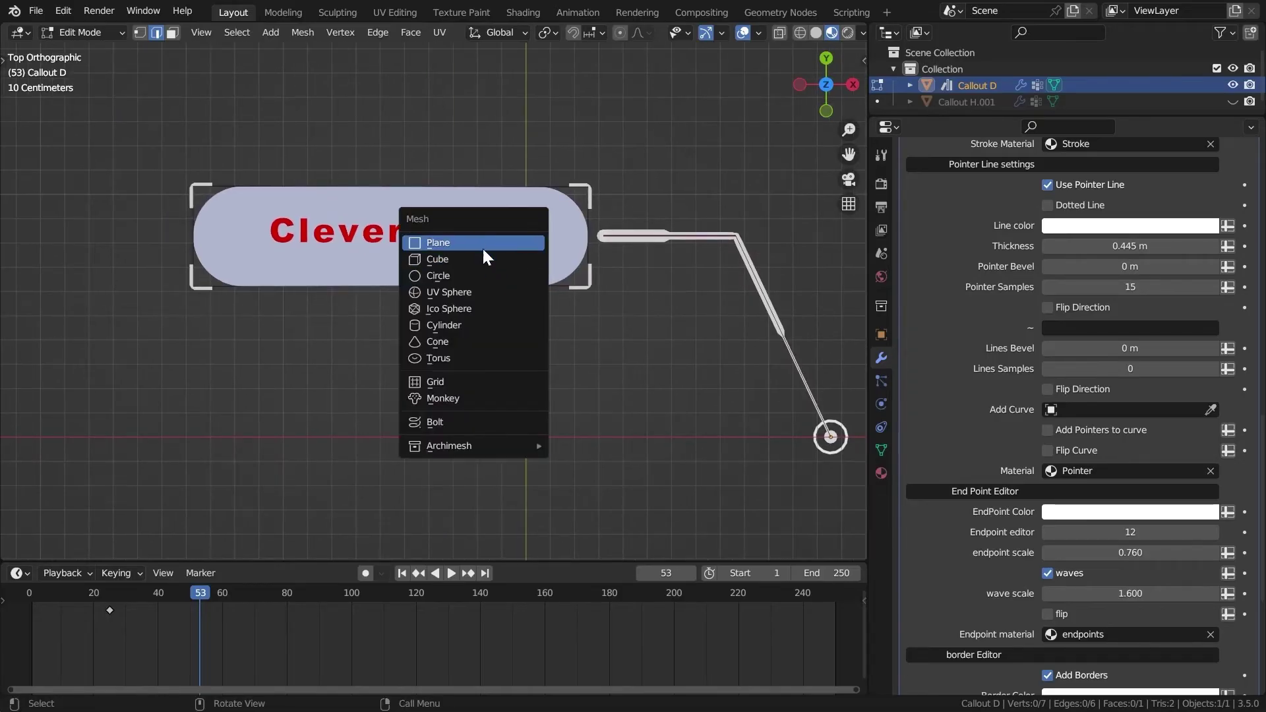
left_click(482, 246)
Delete the plane's top vertices and move the remaining edge under the Cleverpoly box.
left_click_drag(417, 271, 418, 339)
key("x")
left_click(417, 338)
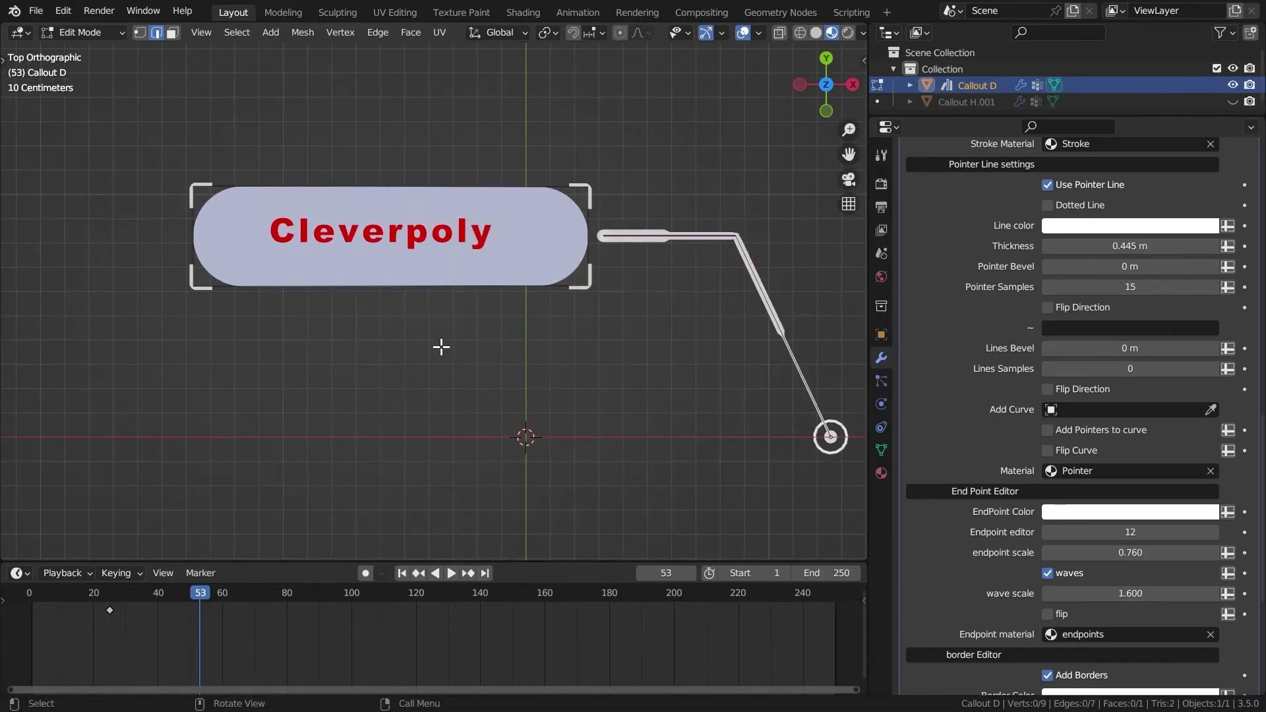
scroll(508, 472, "down", 6)
key("g")
key("g")
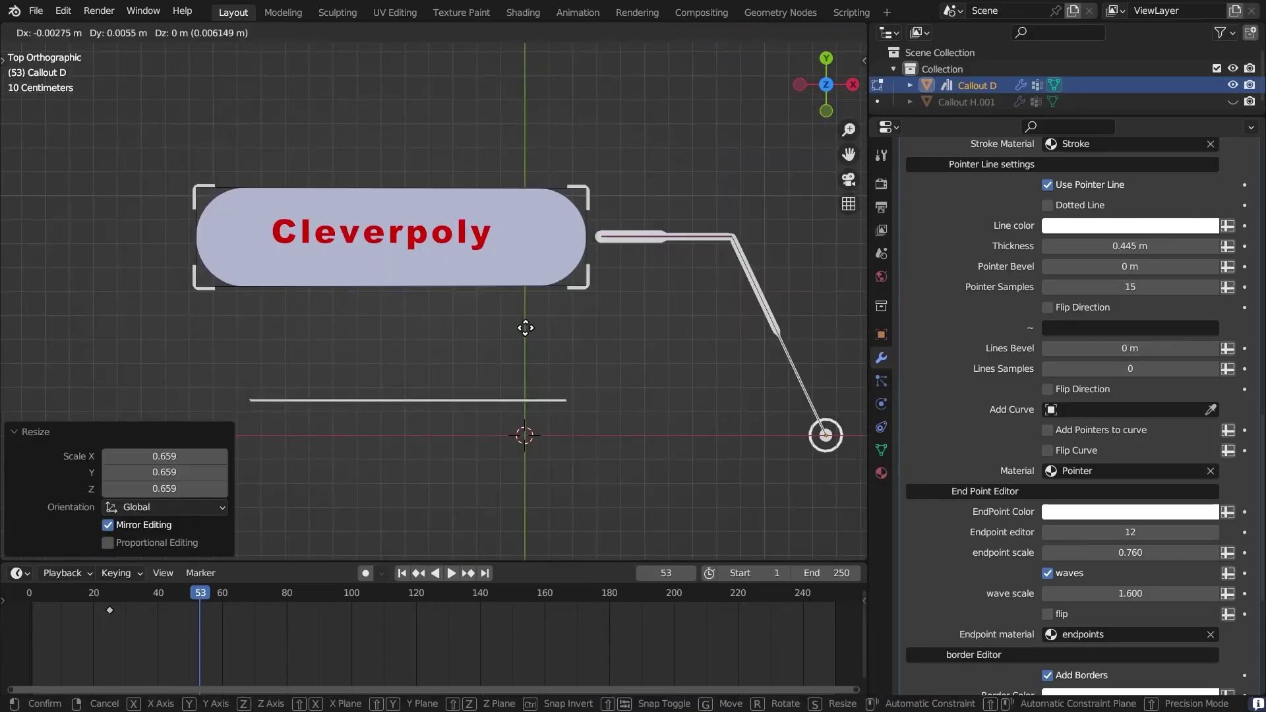
left_click(532, 261)
key("ctrl+s")
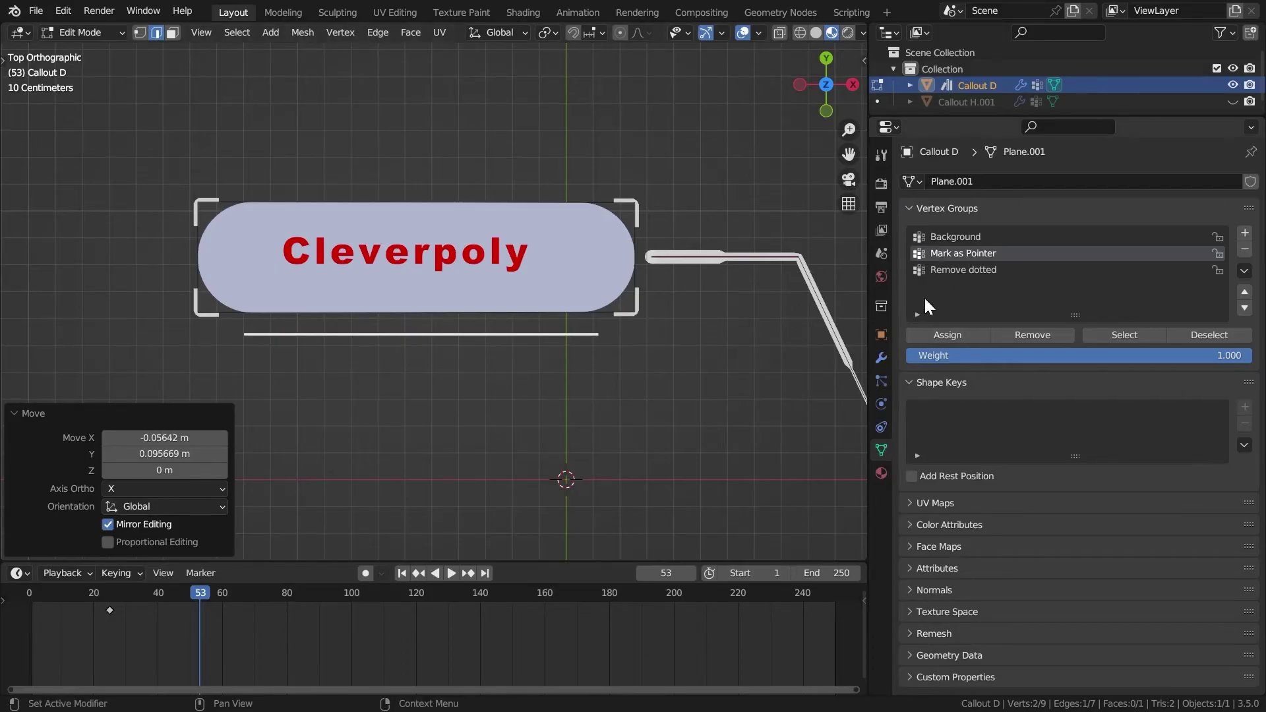
Show the callout's modifier settings in the Properties panel.
left_click(881, 335)
left_click(881, 357)
scroll(982, 370, "down", 15)
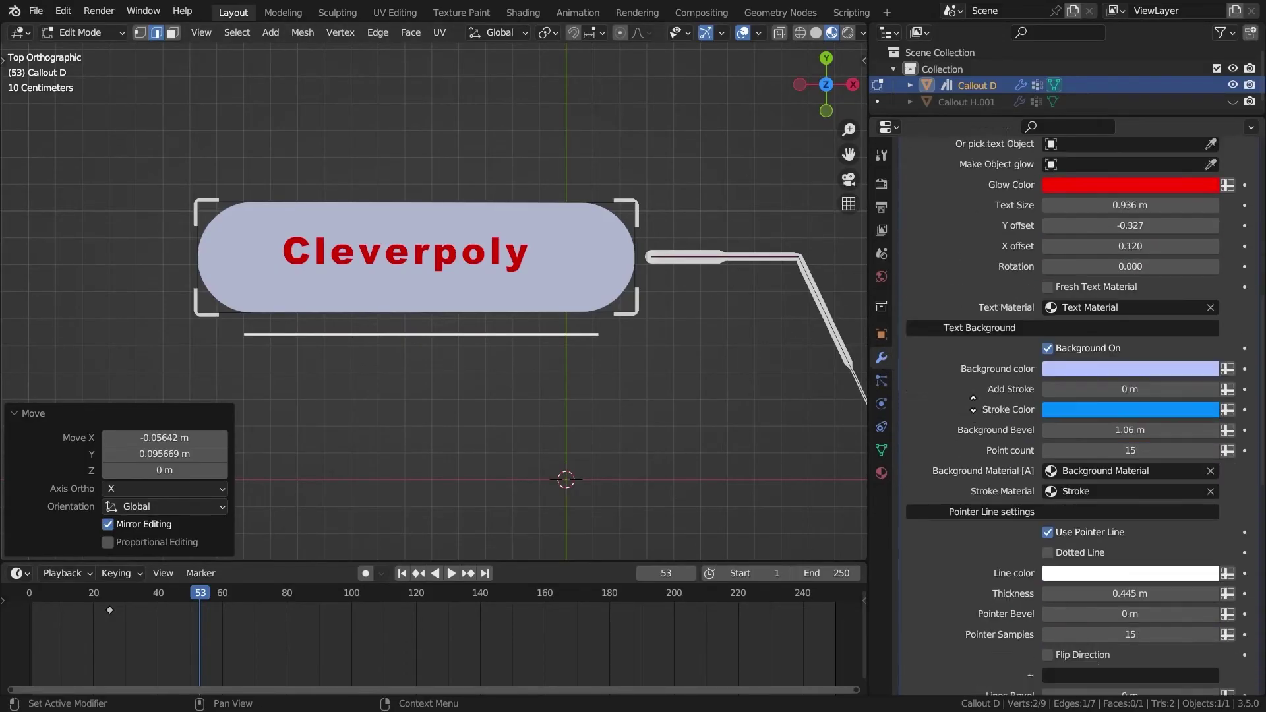
scroll(969, 396, "down", 8)
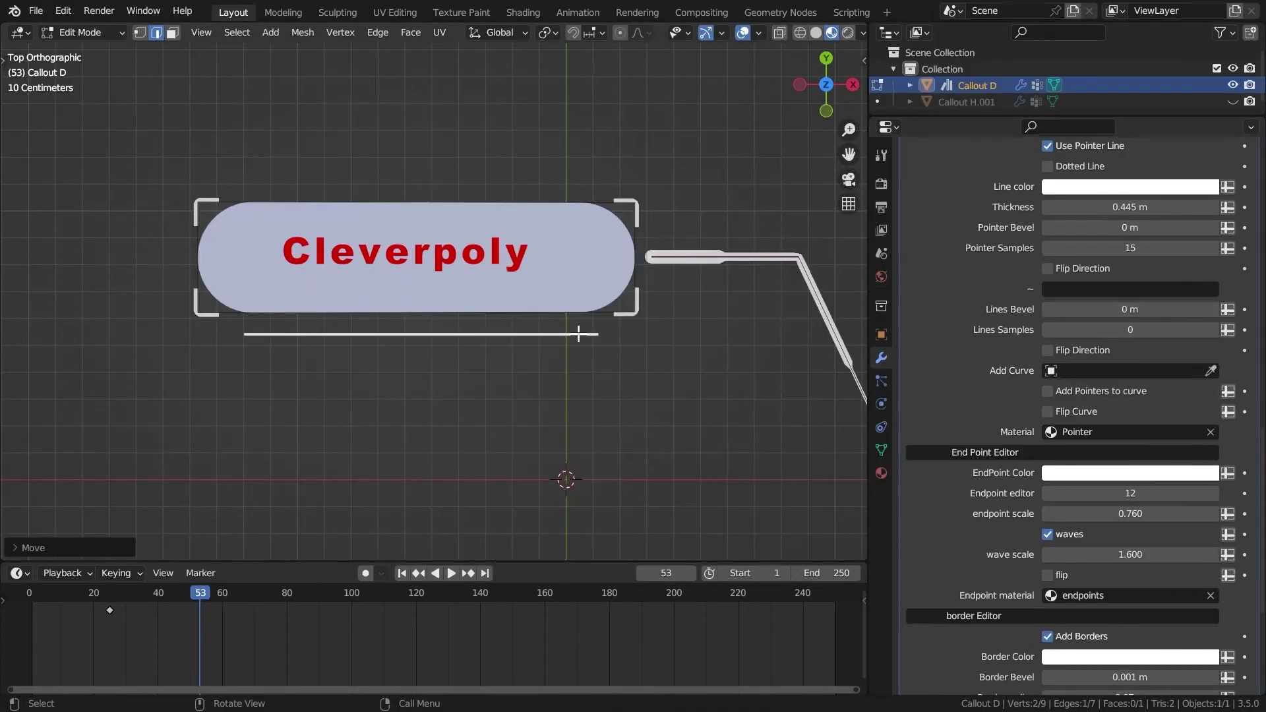
Extrude the underline's right end straight down and return to Object Mode.
left_click(593, 334)
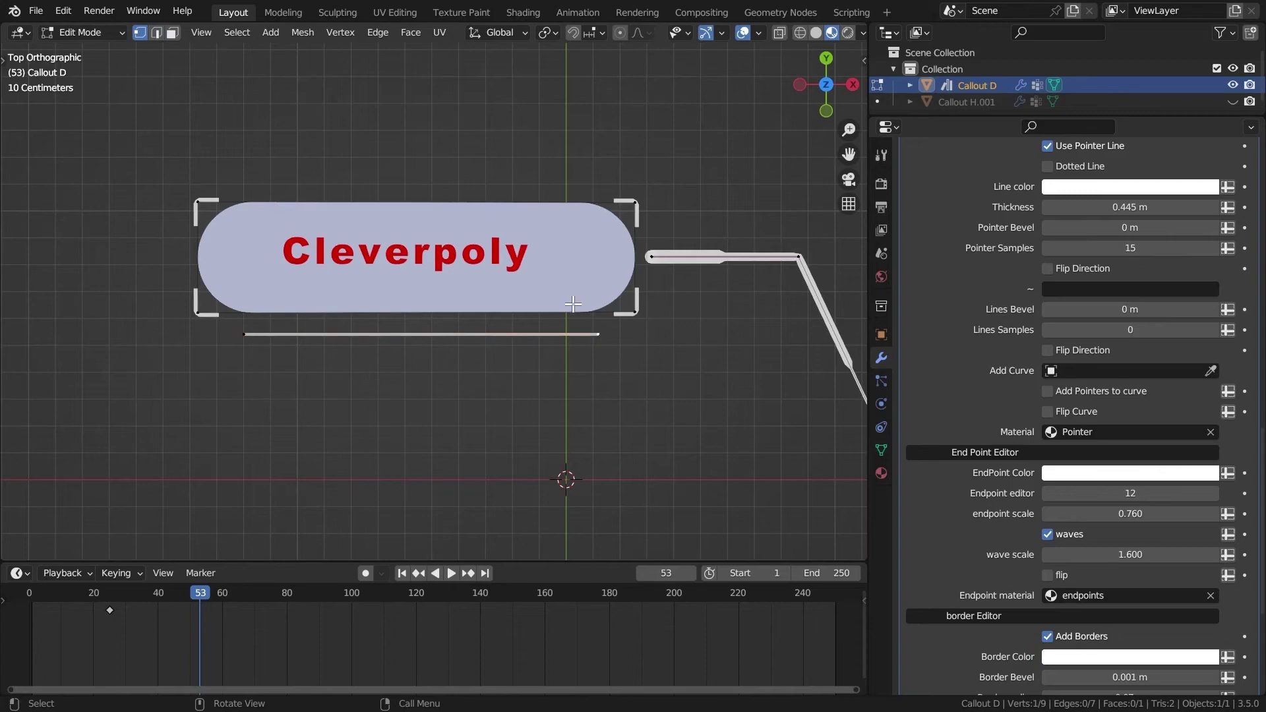
key("e")
left_click(559, 391)
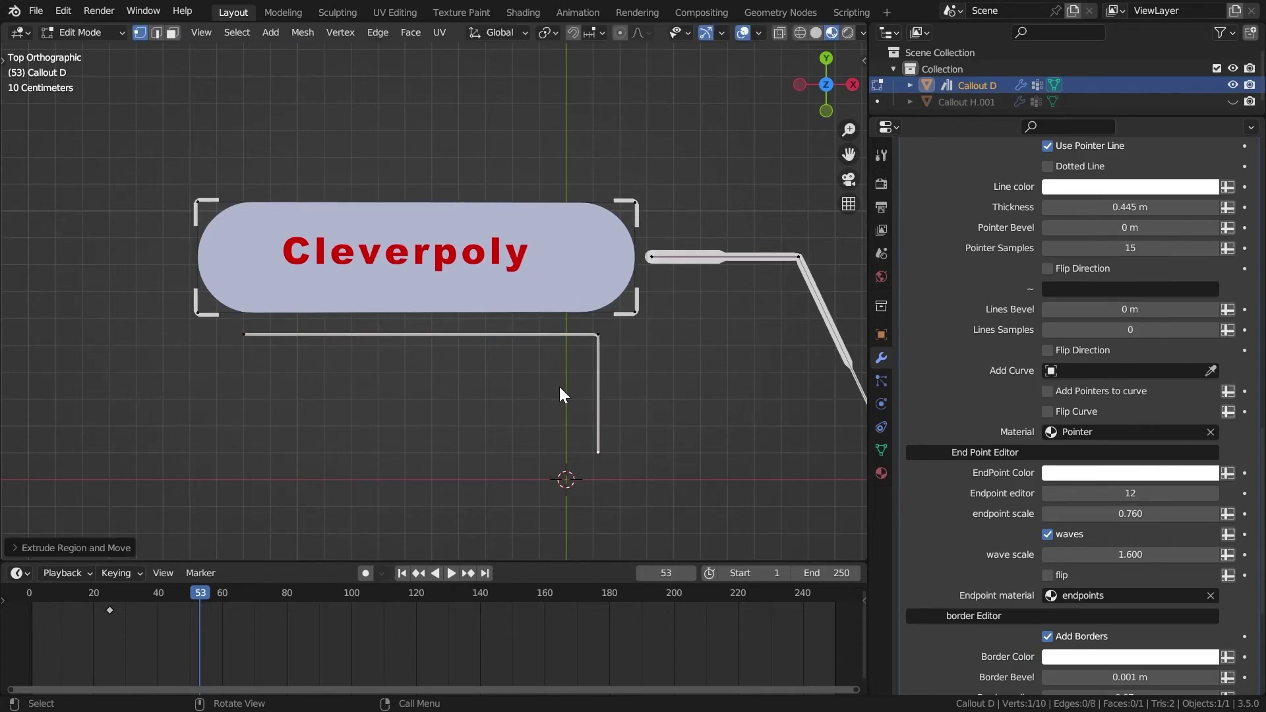
key("Tab")
scroll(992, 361, "down", 2)
scroll(993, 362, "up", 1)
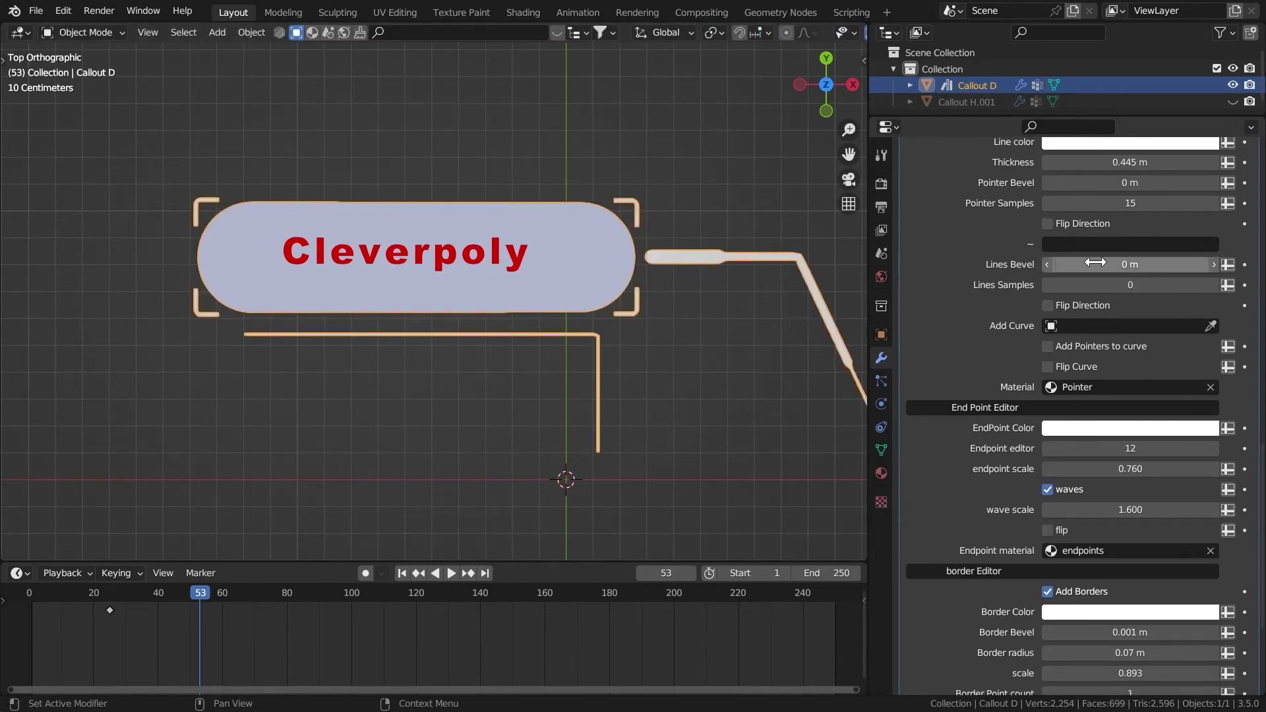
Set Lines Bevel to 0.68 m with 1 sample to thicken the underline.
left_click_drag(1094, 265, 1122, 265)
scroll(607, 357, "up", 1)
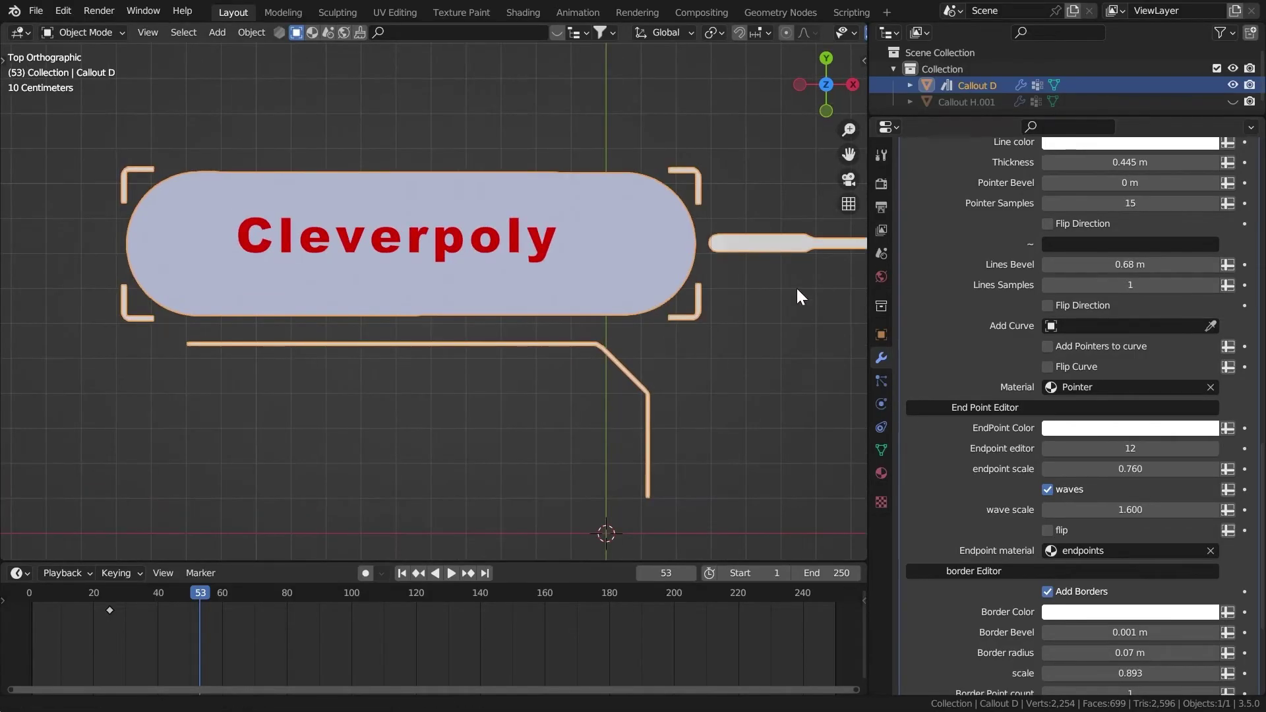
scroll(691, 252, "down", 3)
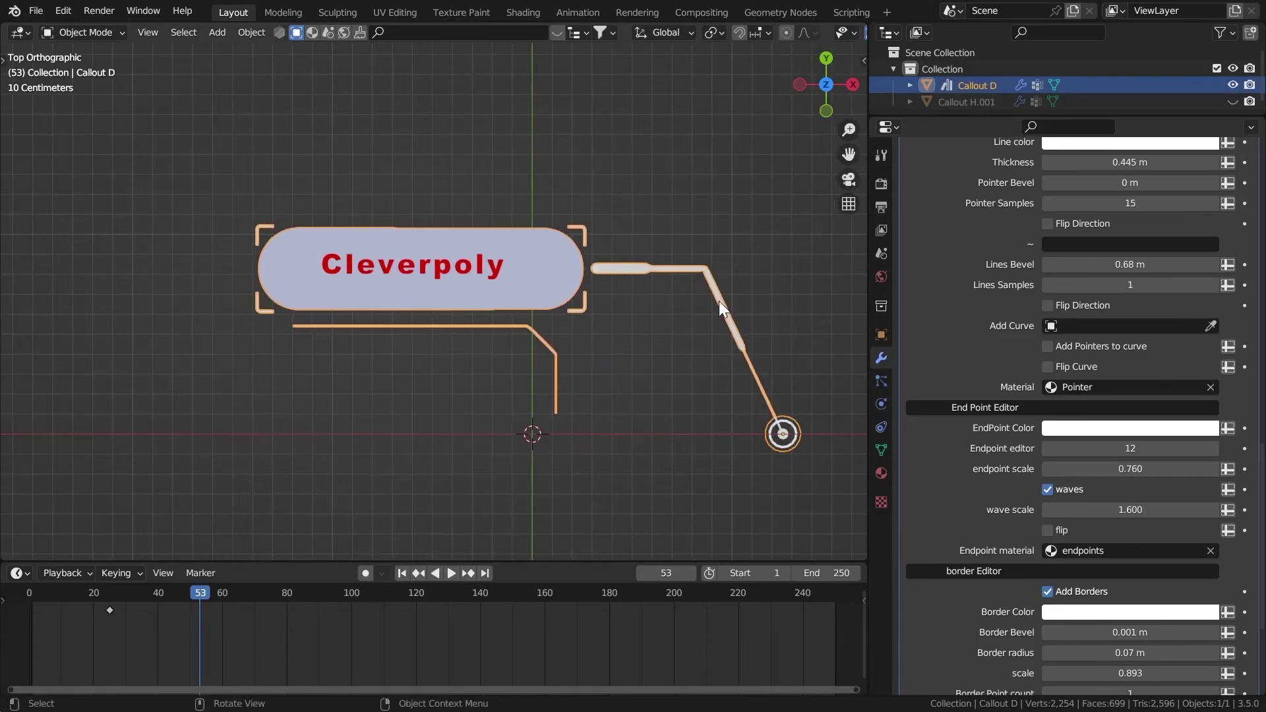
Crease the underline's long horizontal edge in edge-select mode, then return to Object Mode.
key("Tab")
key("2")
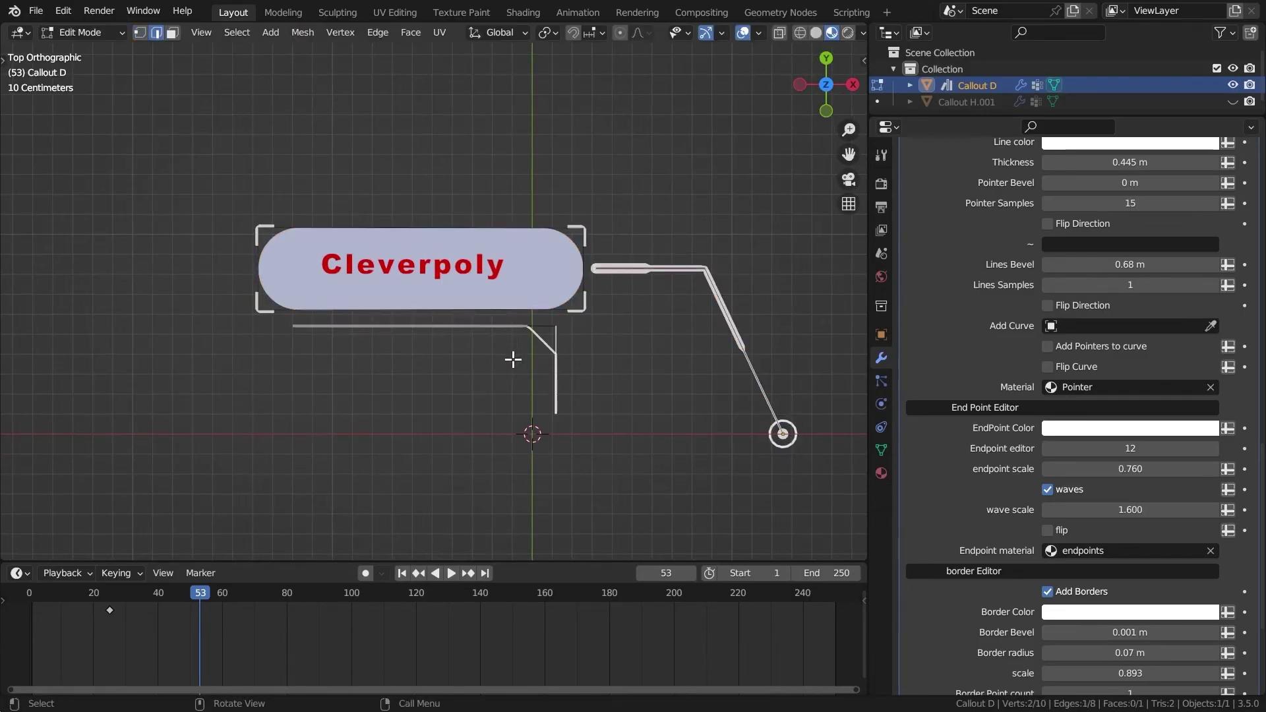
scroll(495, 362, "up", 1)
left_click(492, 333, "shift")
key("shift+e")
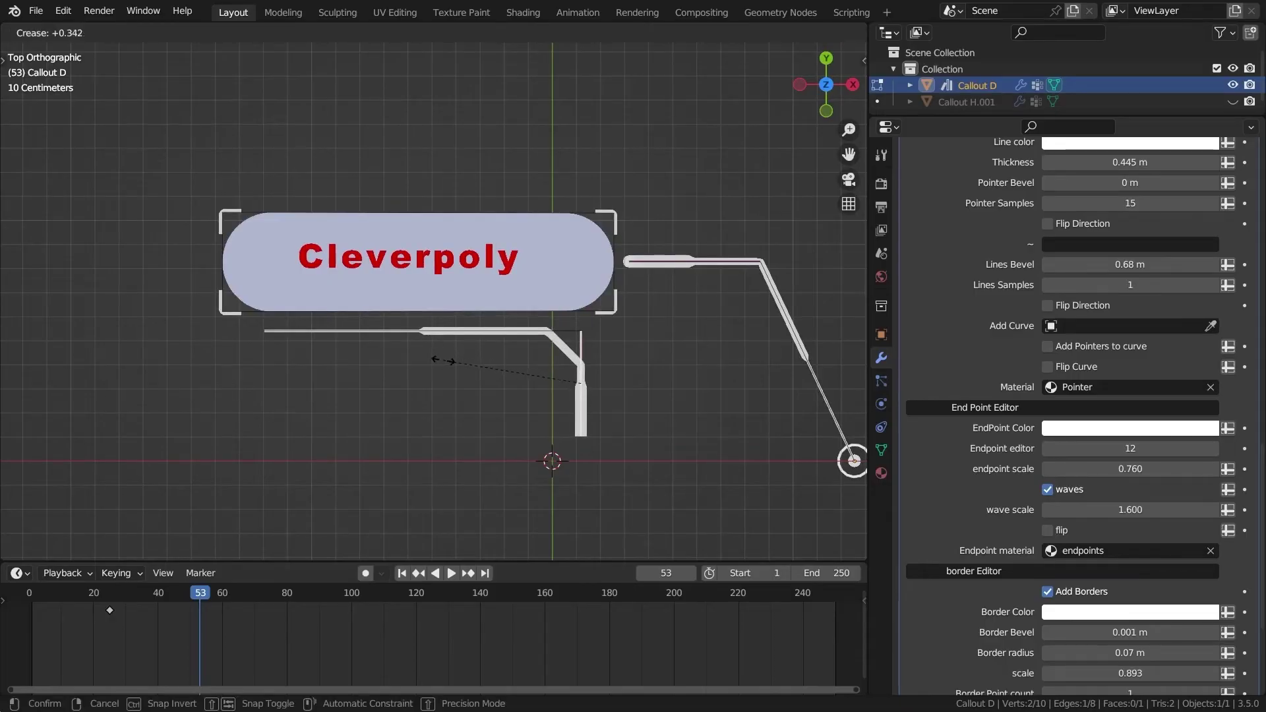
left_click(438, 359)
key("Tab")
scroll(520, 409, "up", 2)
scroll(649, 405, "down", 1)
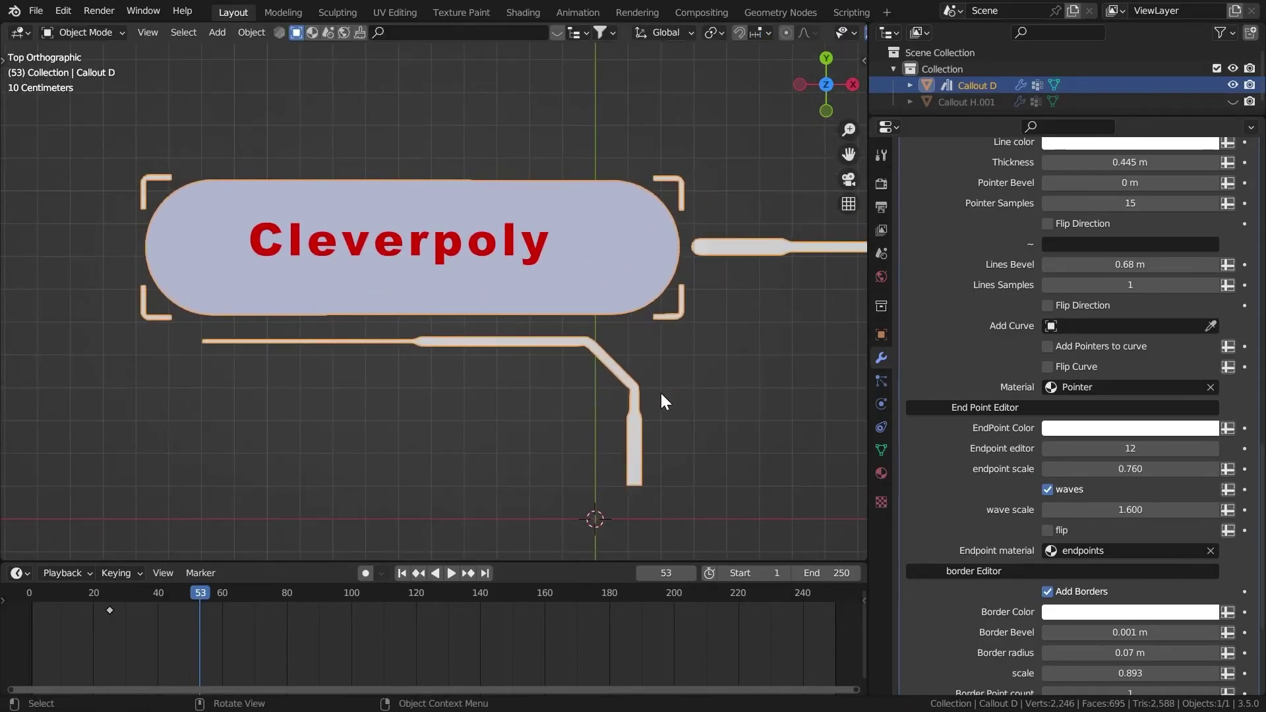
scroll(1048, 345, "up", 2)
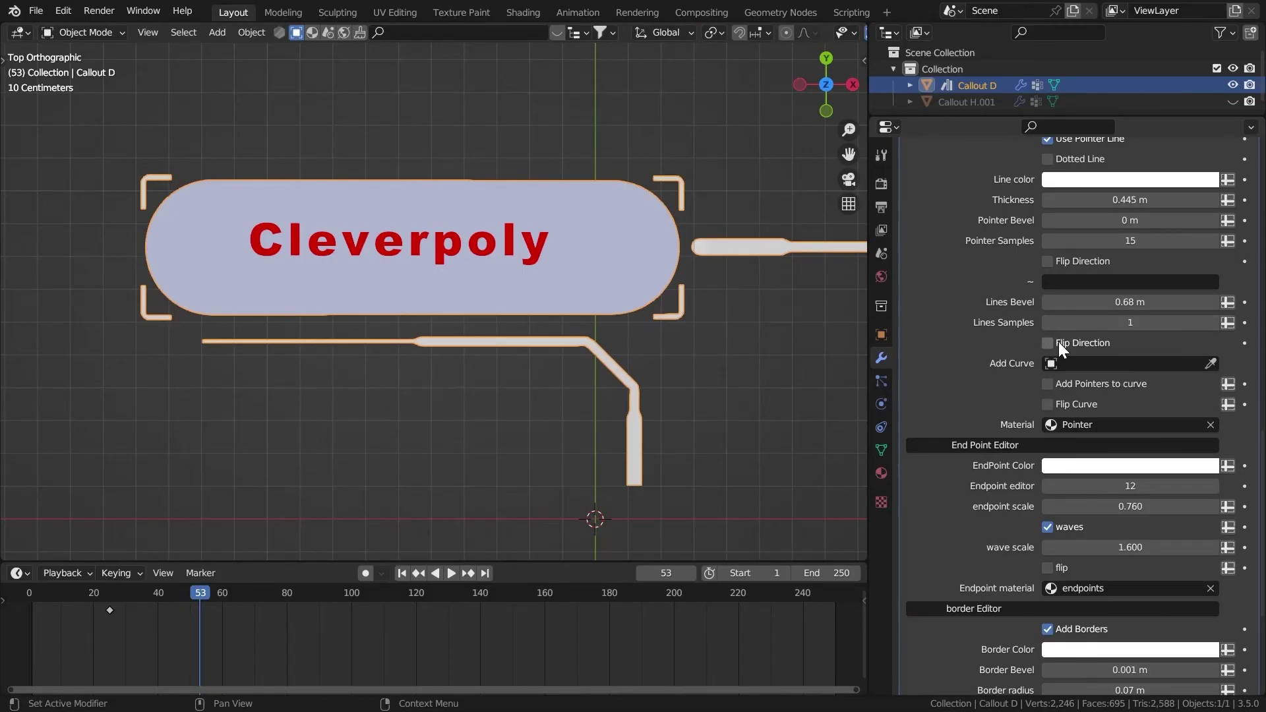
scroll(1030, 323, "up", 2)
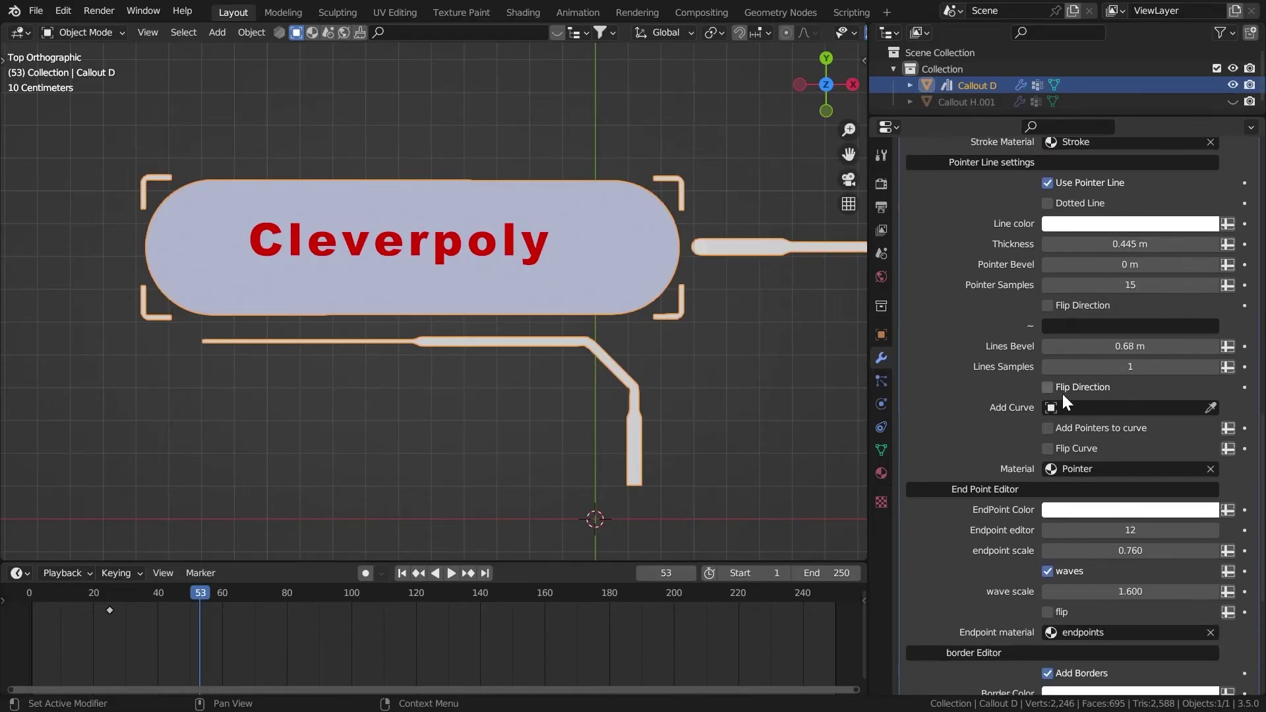
scroll(1061, 392, "down", 3)
Delete all the underline's vertices and return to Object Mode.
key("Tab")
key("a")
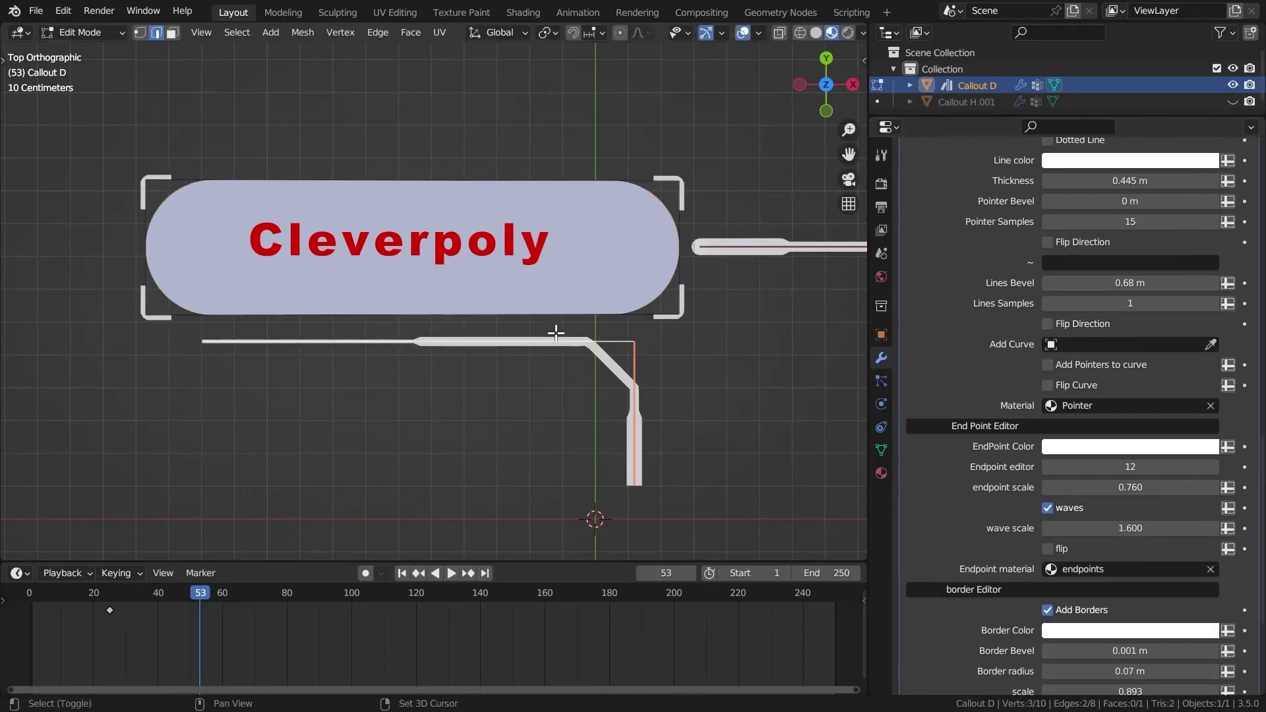
key("x")
left_click(560, 335)
key("Tab")
middle_click_drag(192, 295, 194, 416, "ctrl")
left_click(194, 415)
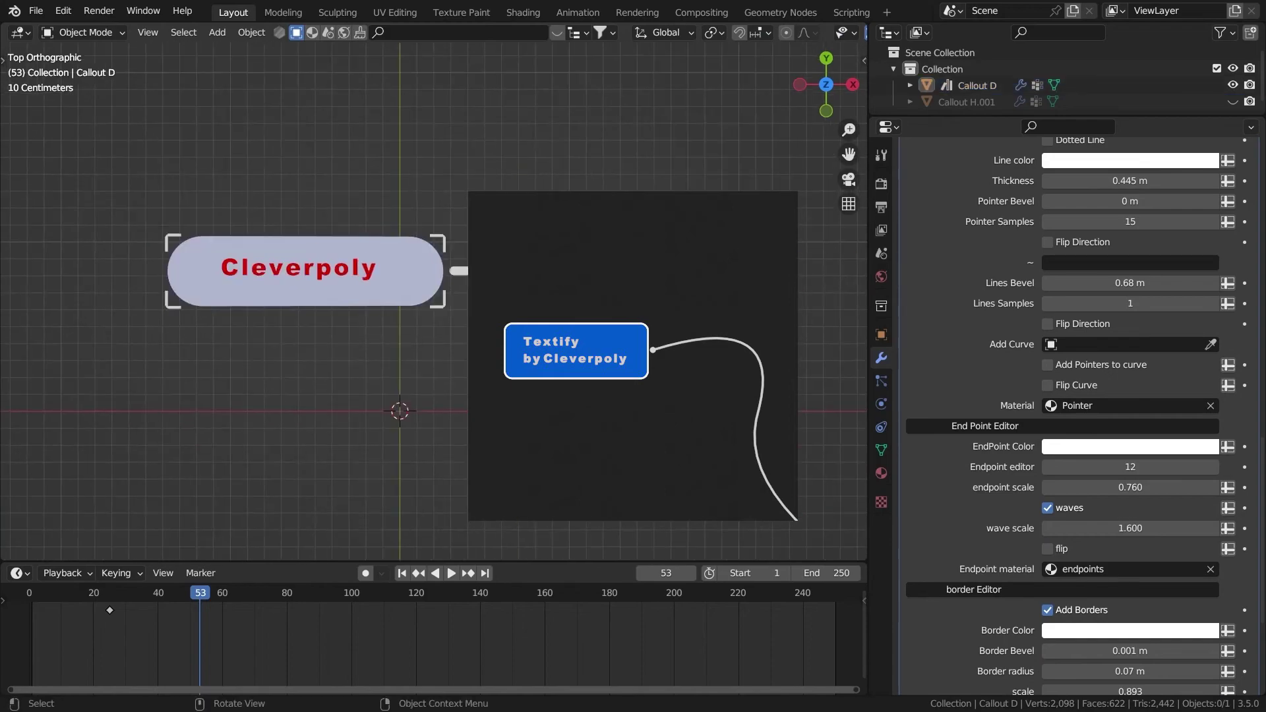
Add a Path curve and move its points into a new shape.
key("shift+a")
mouse_move(477, 206)
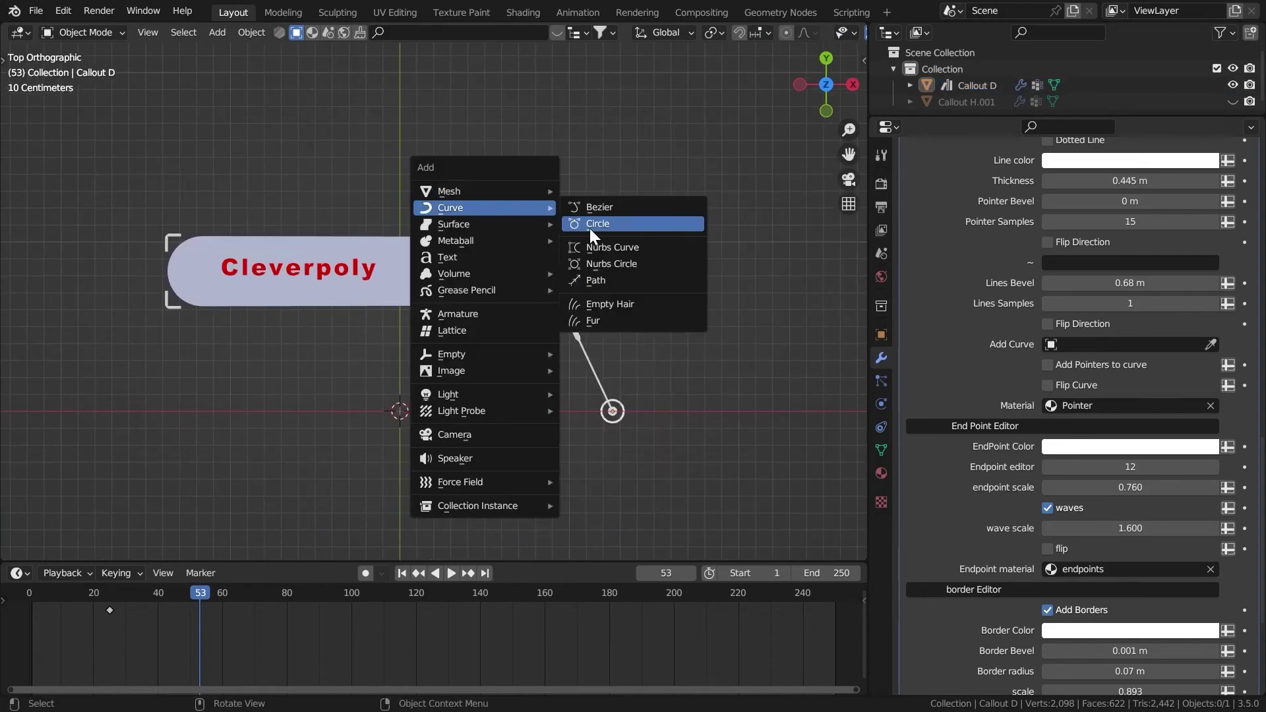
left_click(610, 279)
key("Tab")
scroll(599, 243, "down", 4)
key("g")
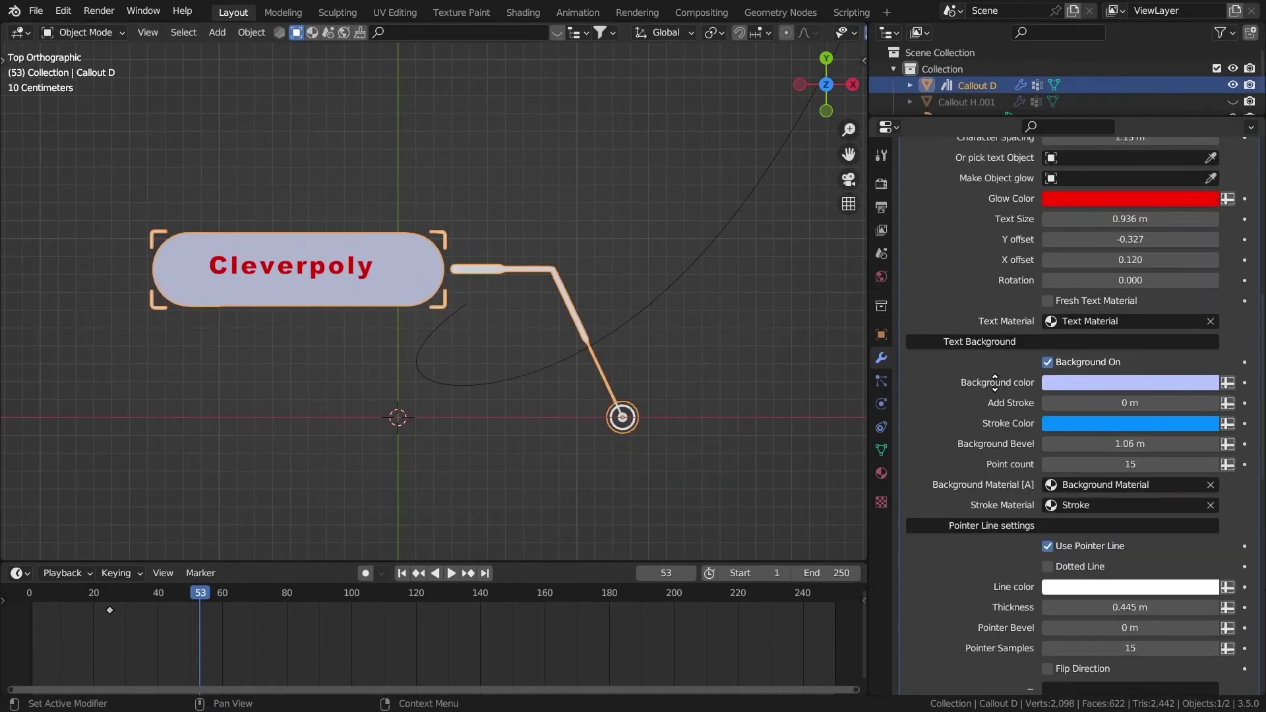
scroll(1028, 395, "down", 15)
scroll(1043, 397, "up", 1)
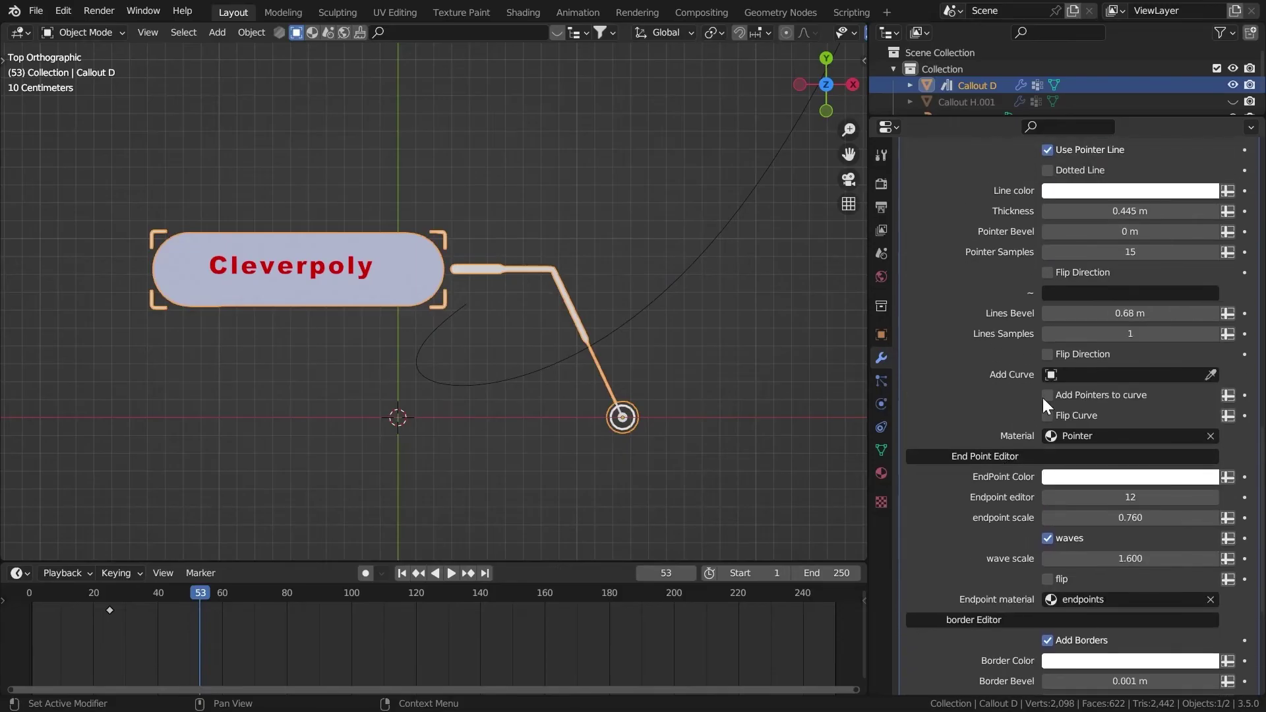
Test the new path as the callout's pointer curve using the eyedropper.
left_click(1211, 373)
left_click(686, 258)
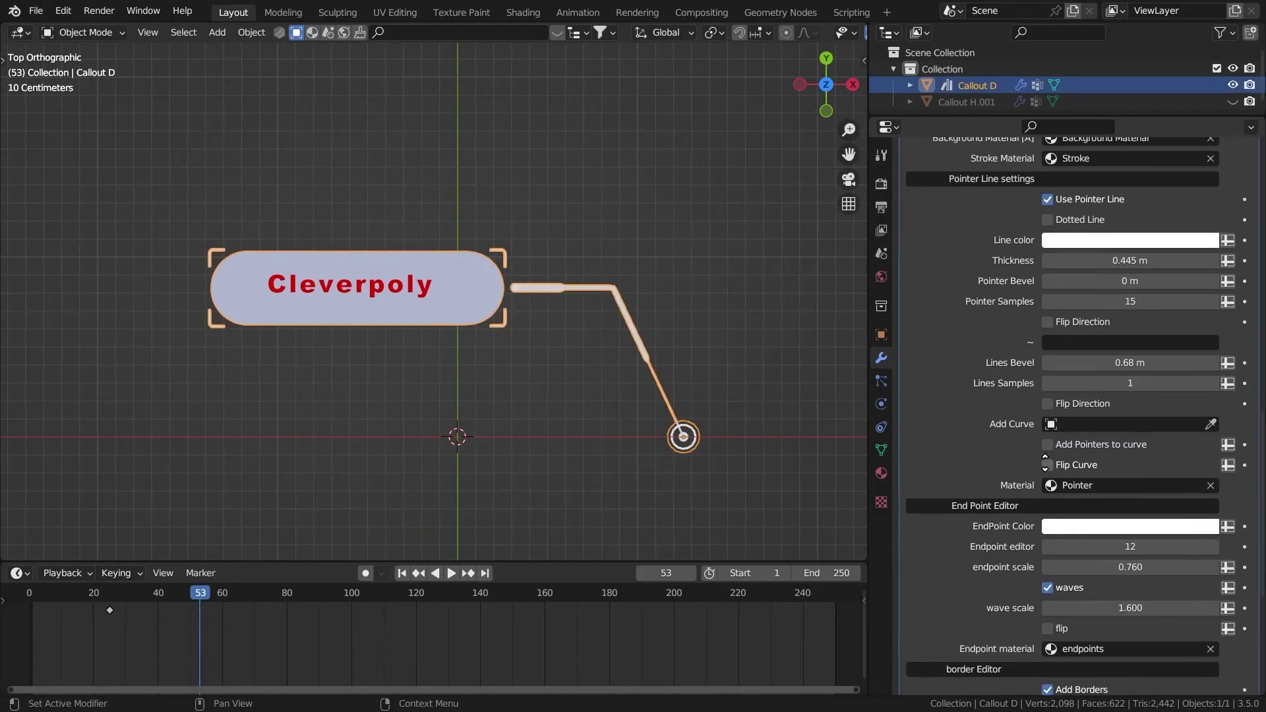
scroll(1007, 294, "down", 8)
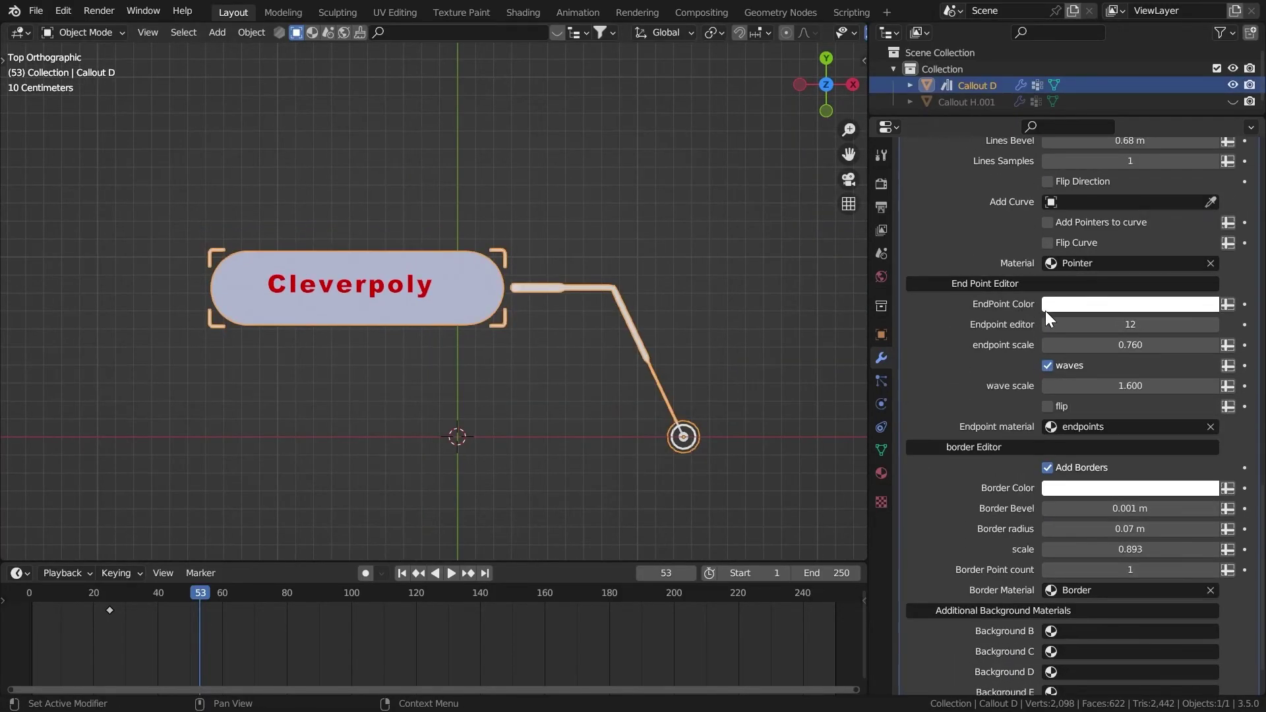
Try a pink endpoint colour then restore white, shrink the endpoint, and toggle its waves.
left_click(1067, 302)
left_click_drag(1129, 137, 1133, 199)
left_click_drag(1090, 251, 1004, 258)
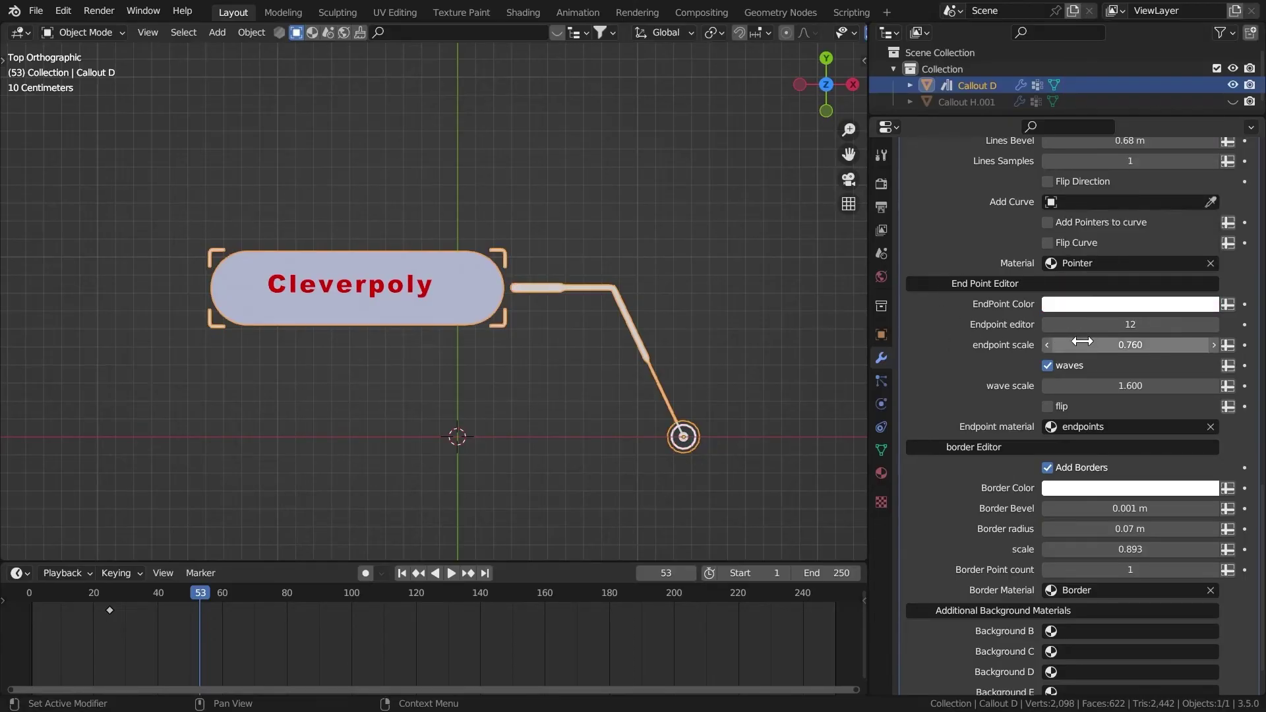
left_click_drag(1074, 345, 1094, 341)
scroll(1009, 330, "down", 2)
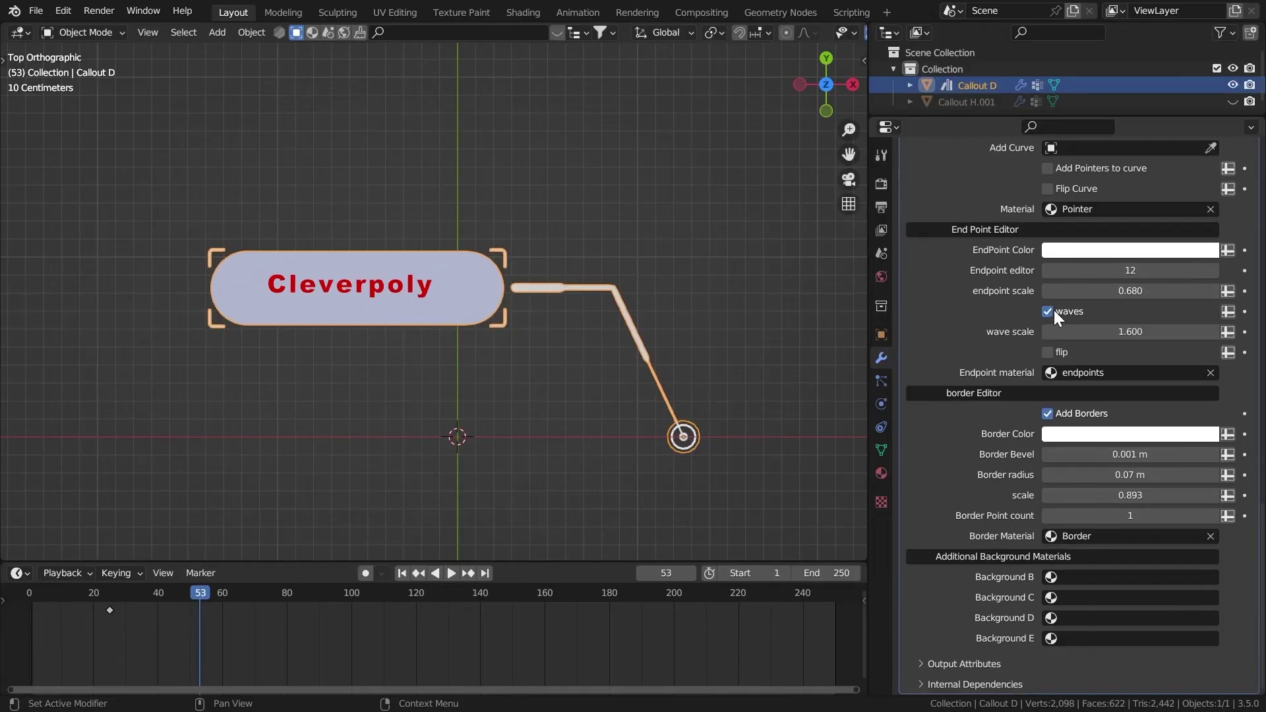
left_click(1048, 311)
left_click(1062, 310)
Deselect the callout and briefly play the animation.
left_click(758, 288)
key("space")
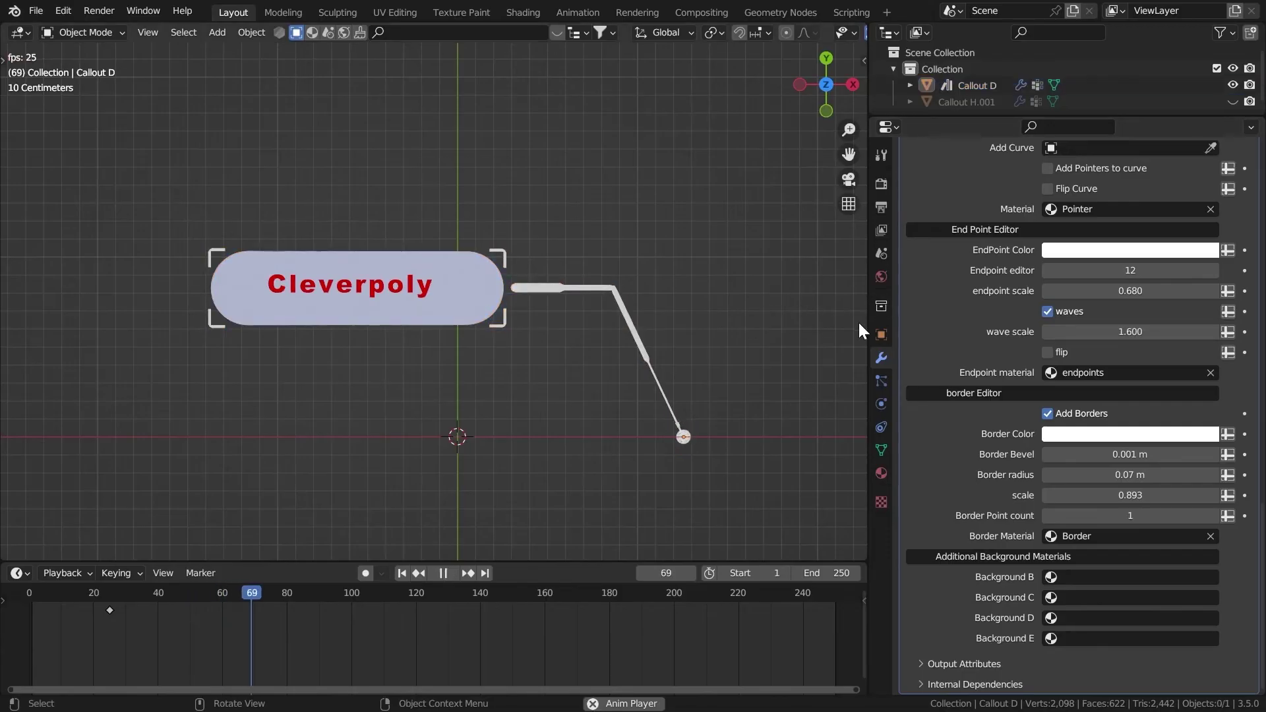
key("space")
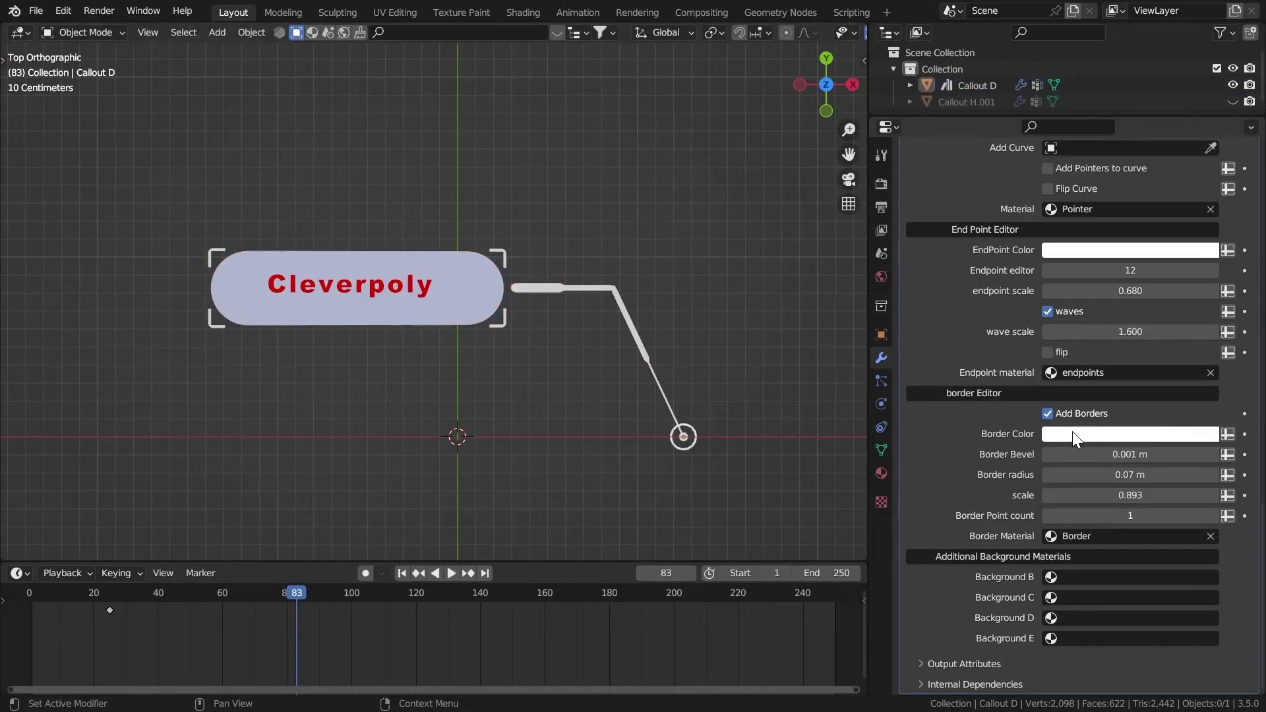
Make the border orange, then undo a bevel increase to keep Border Bevel 0.001 m.
left_click(1072, 432)
left_click(1109, 306)
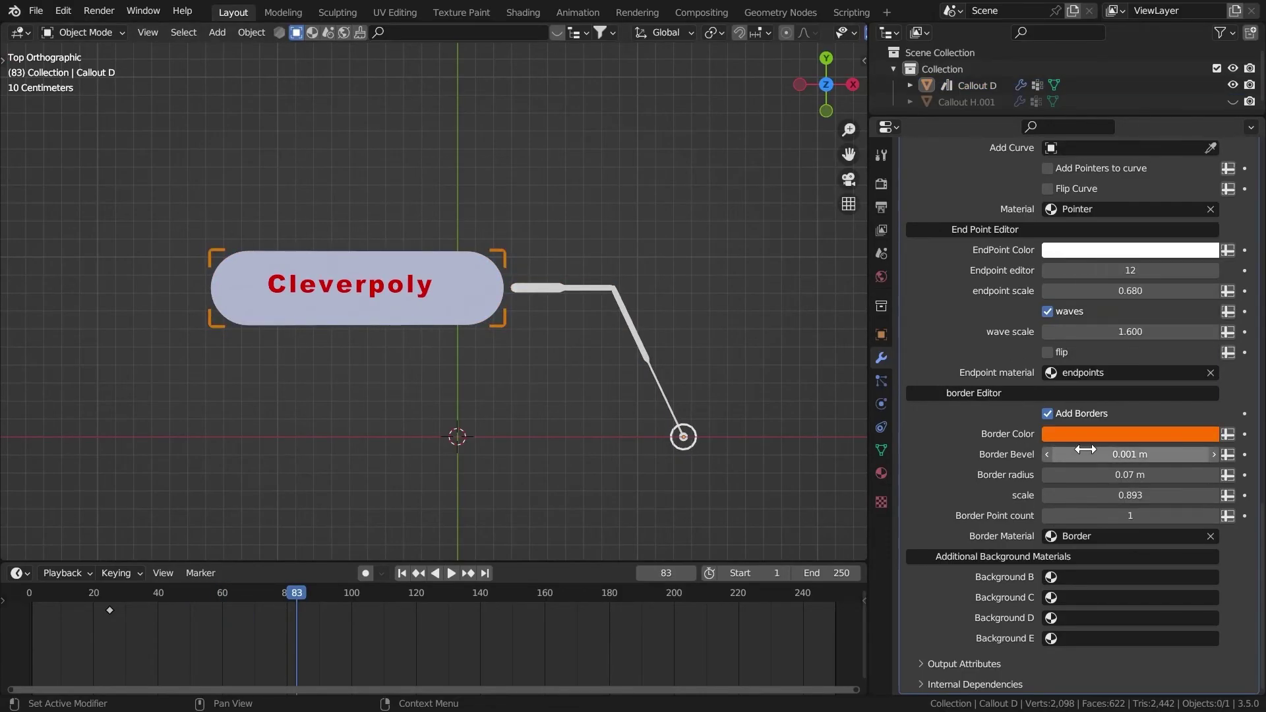
left_click_drag(1084, 451, 1160, 454)
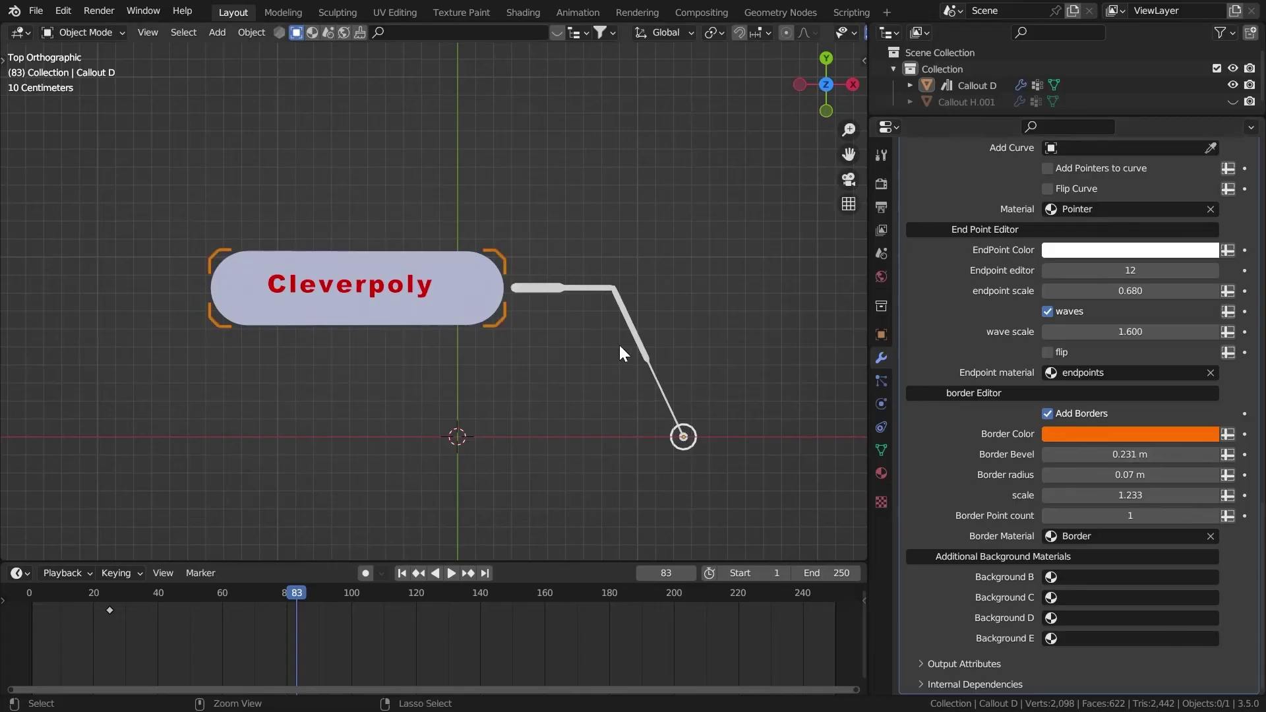
scroll(619, 342, "up", 5)
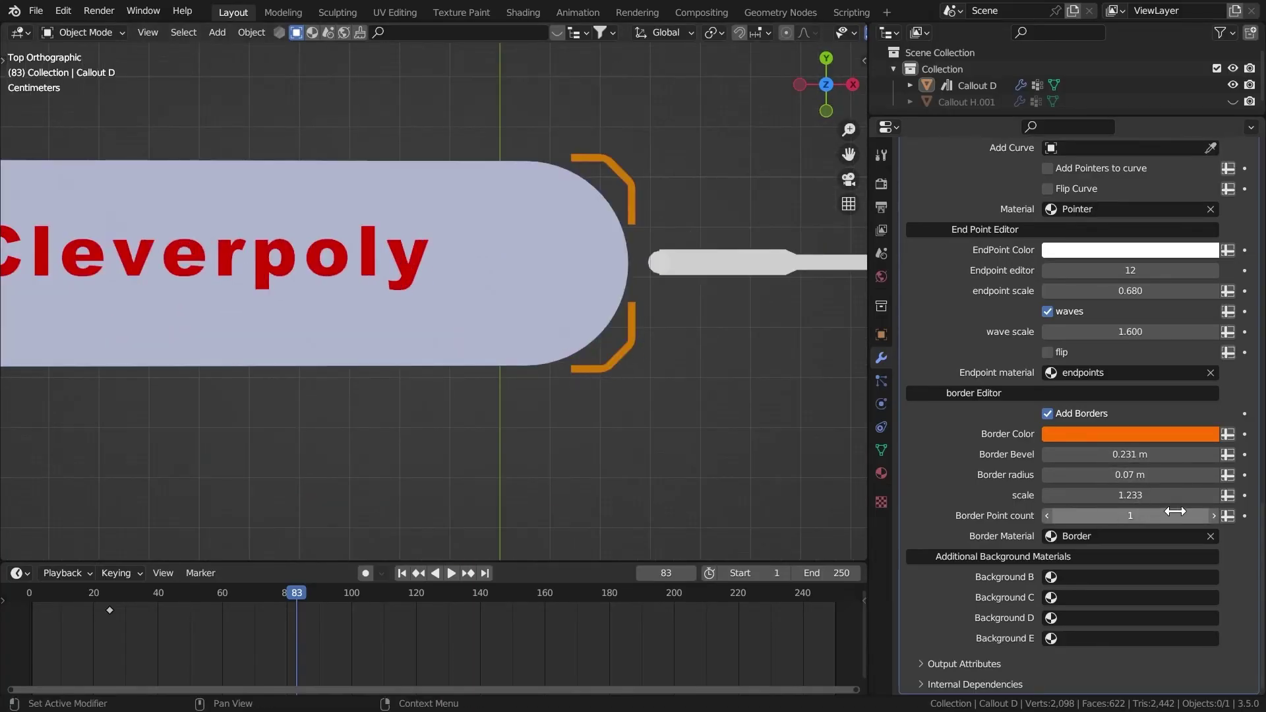
key("ctrl+z")
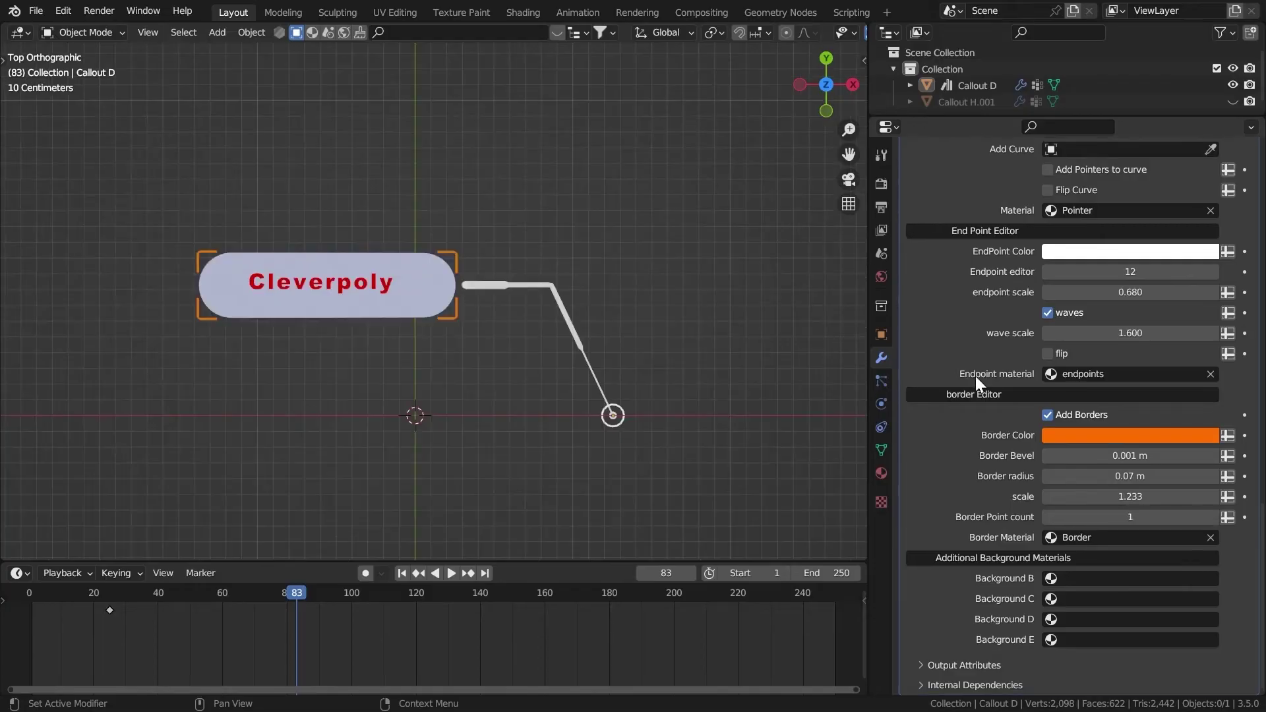
scroll(974, 386, "down", 1)
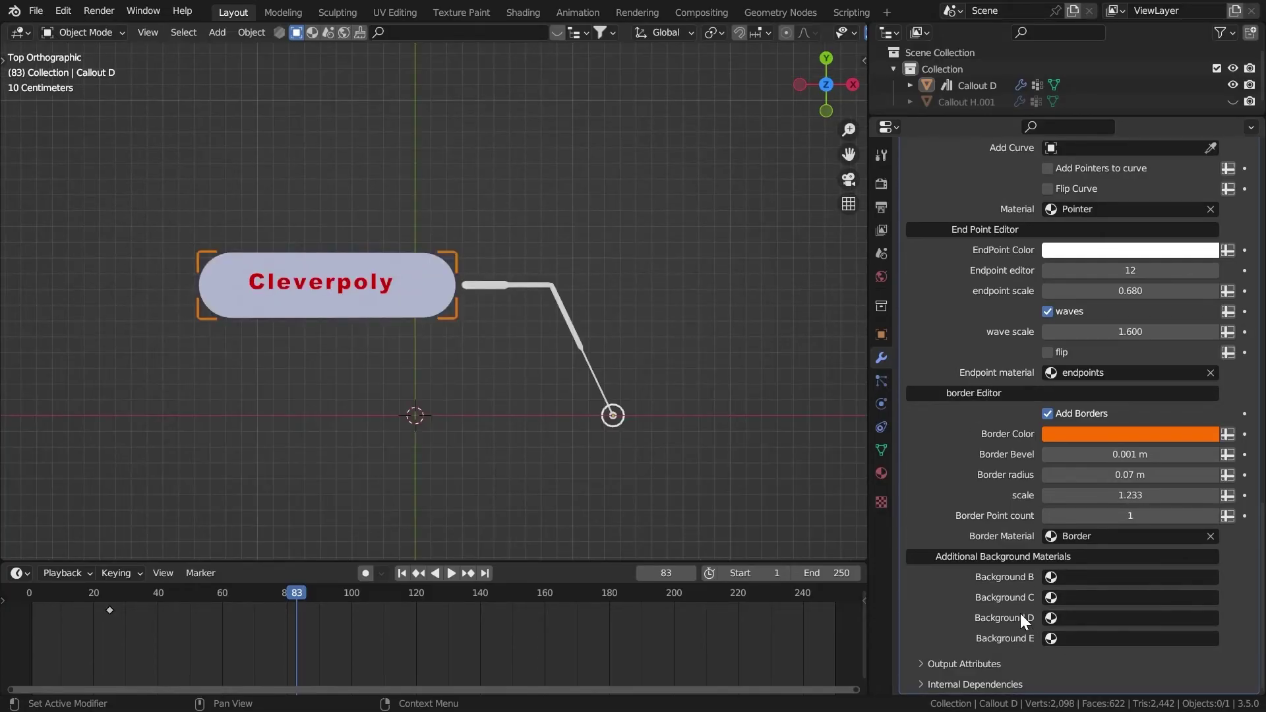
Select Callout D, set text Y offset -0.307, and open Background B's material list.
left_click(376, 275)
key("Tab")
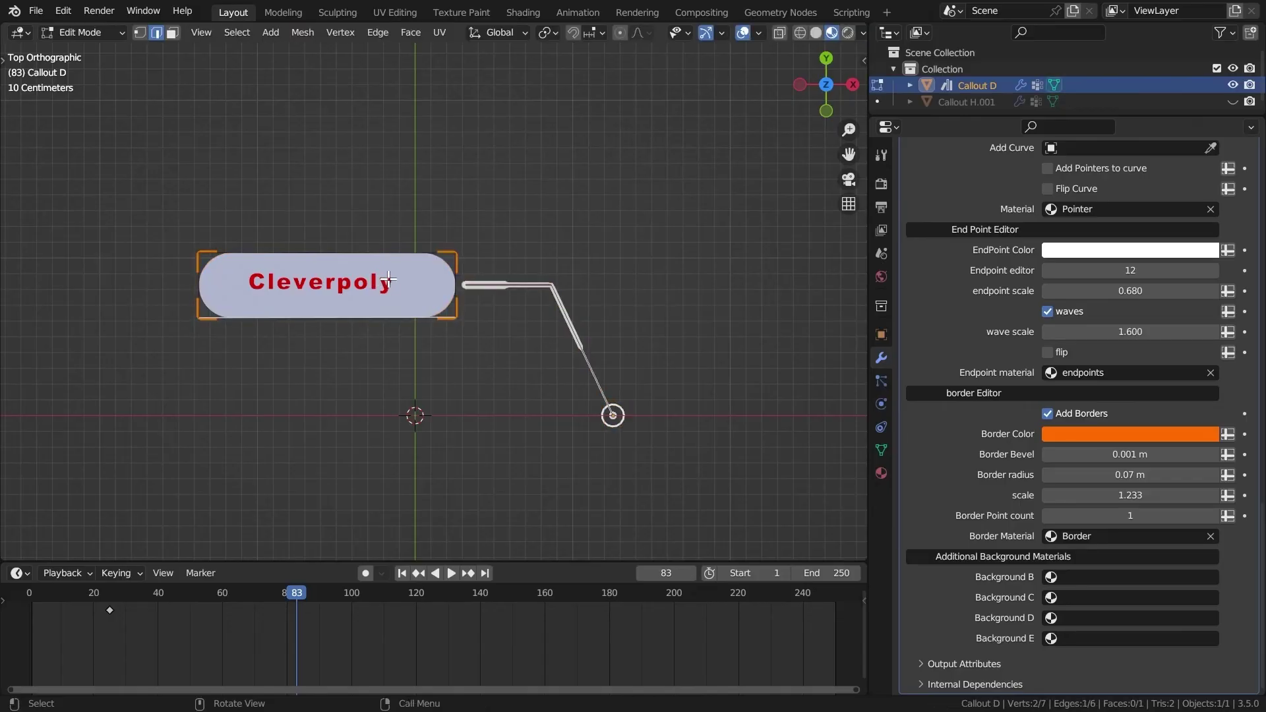
key("Tab")
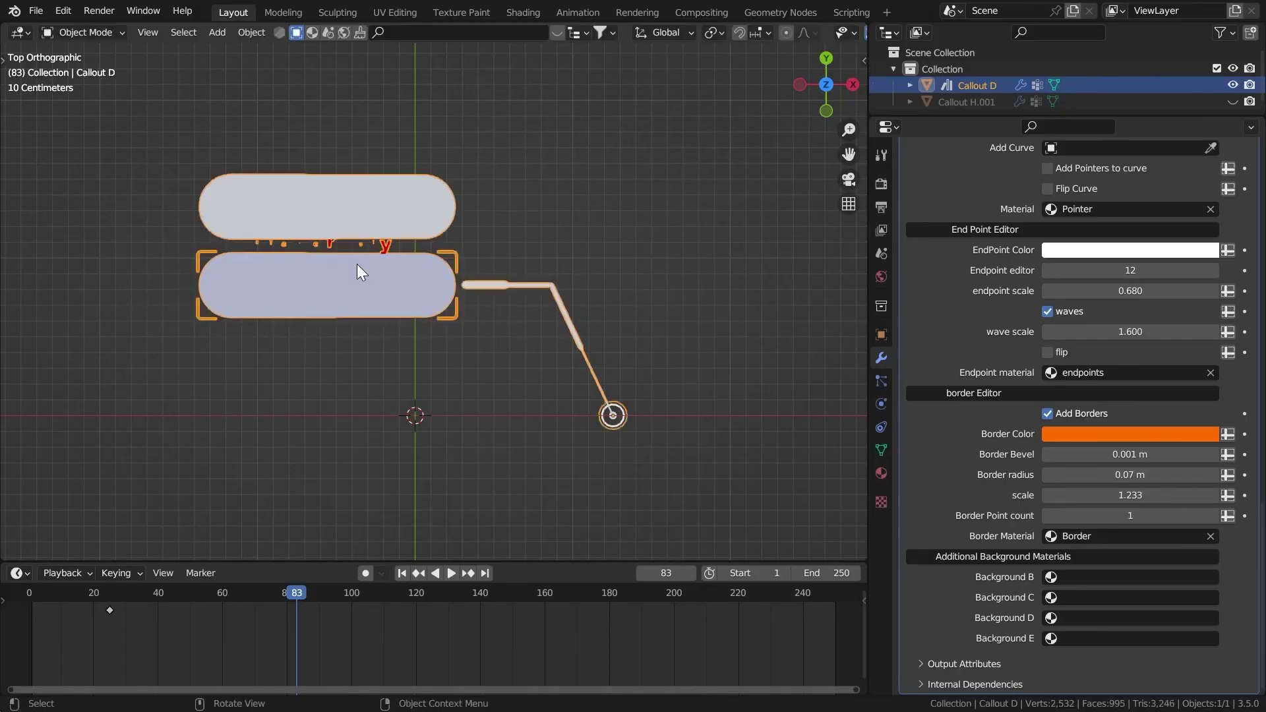
middle_click_drag(357, 263, 405, 269, "shift")
scroll(422, 257, "up", 3)
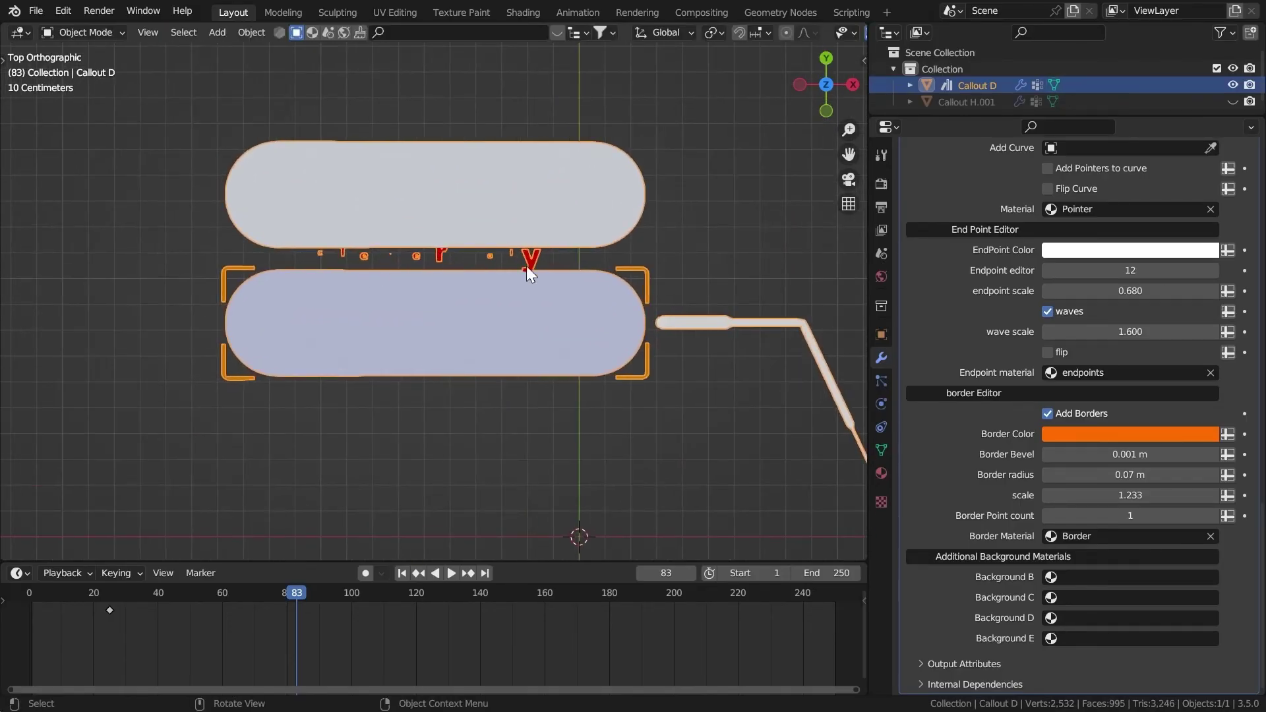
scroll(1005, 402, "up", 15)
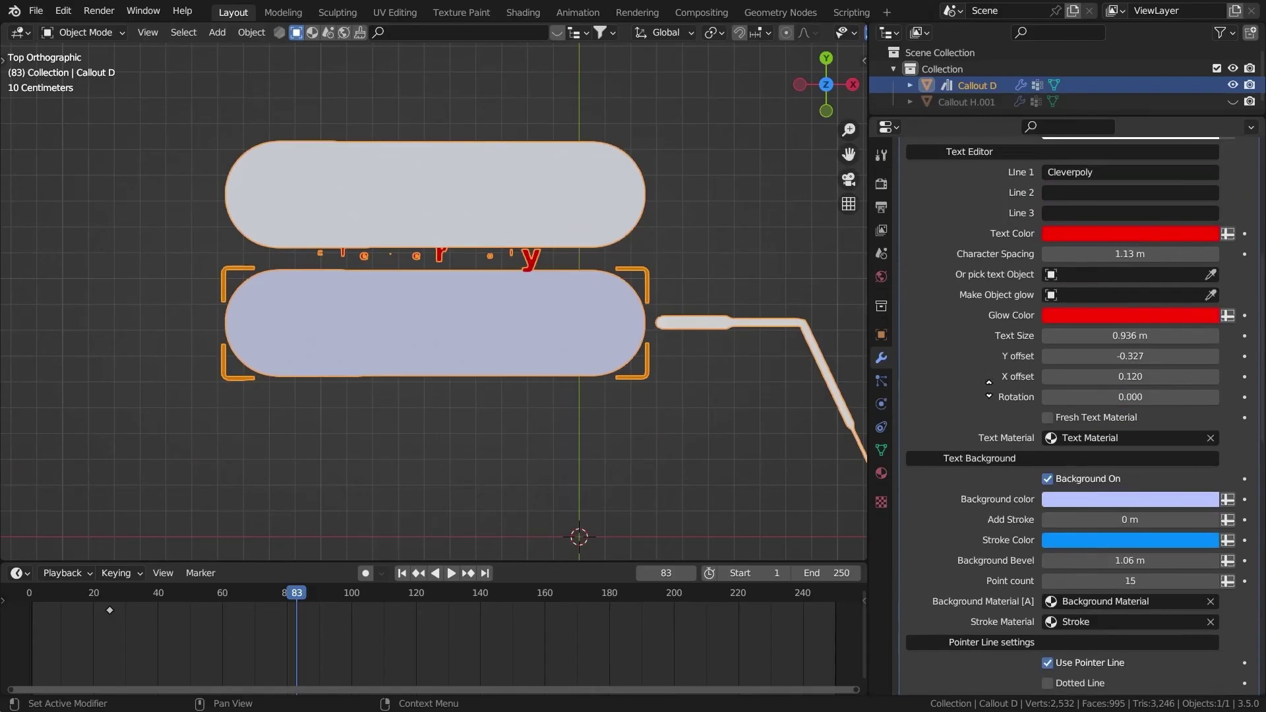
scroll(1005, 401, "down", 8)
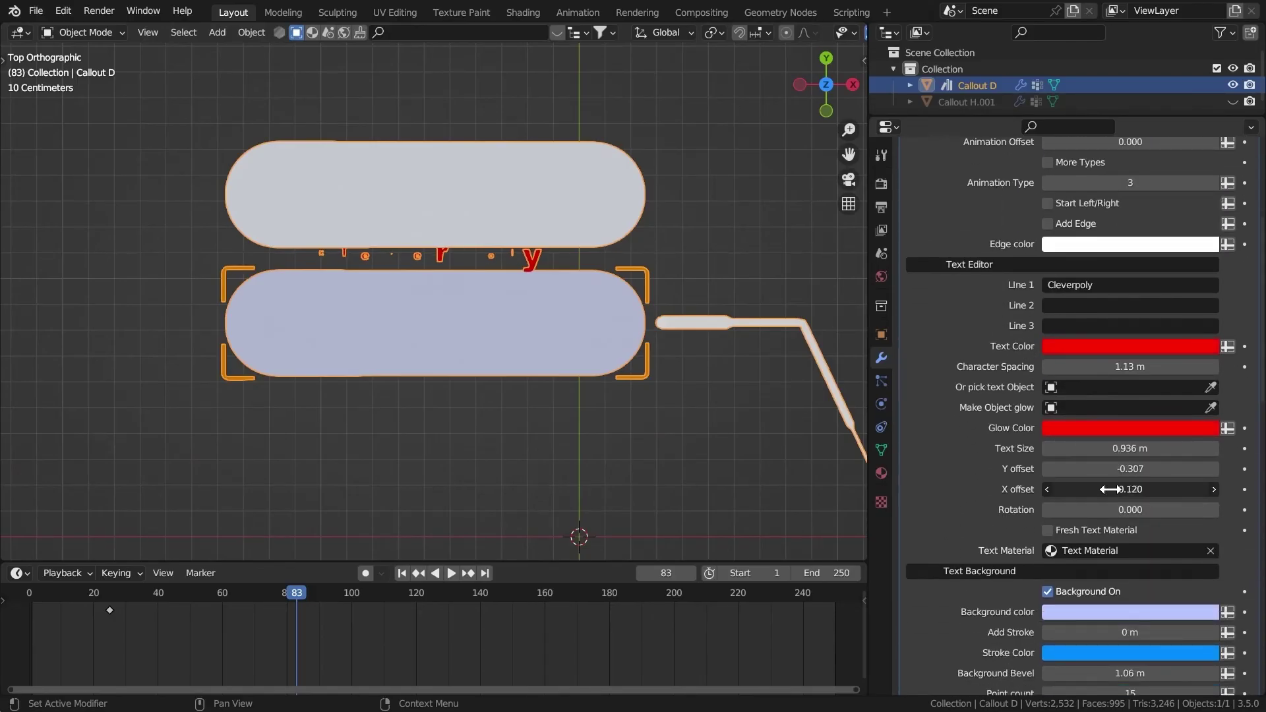
scroll(1121, 484, "down", 15)
scroll(649, 319, "up", 1)
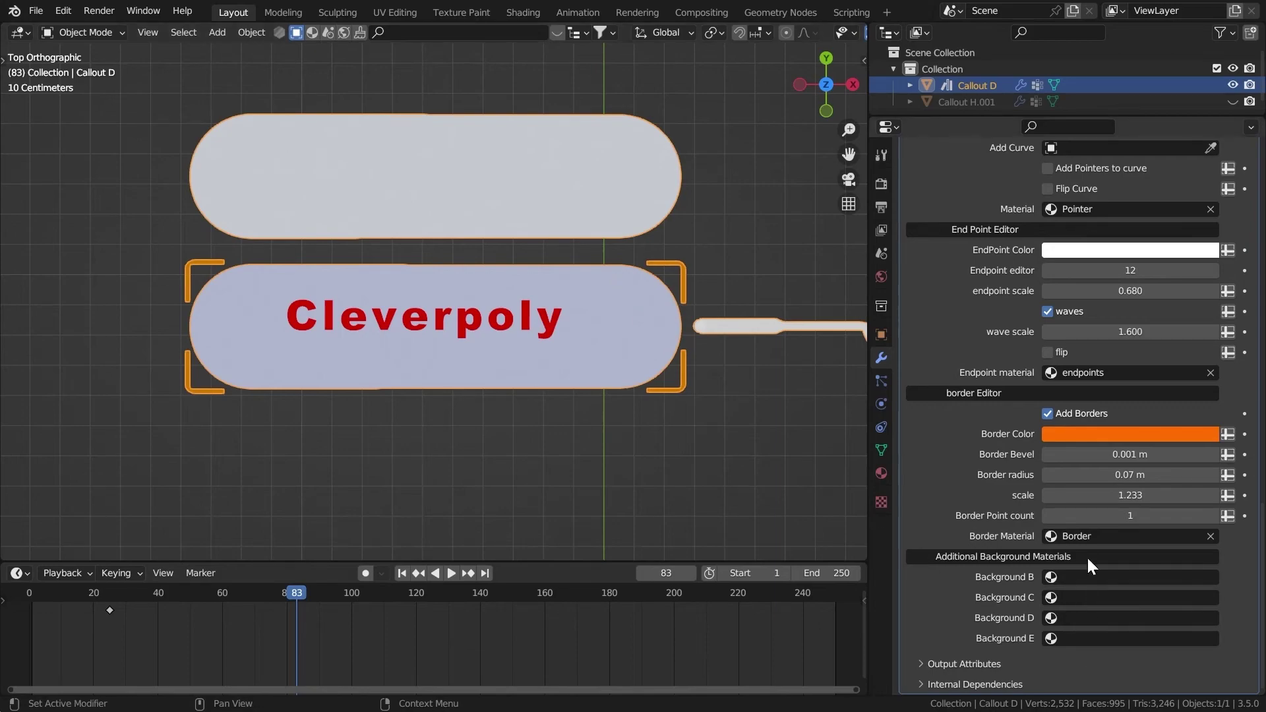
left_click(1082, 578)
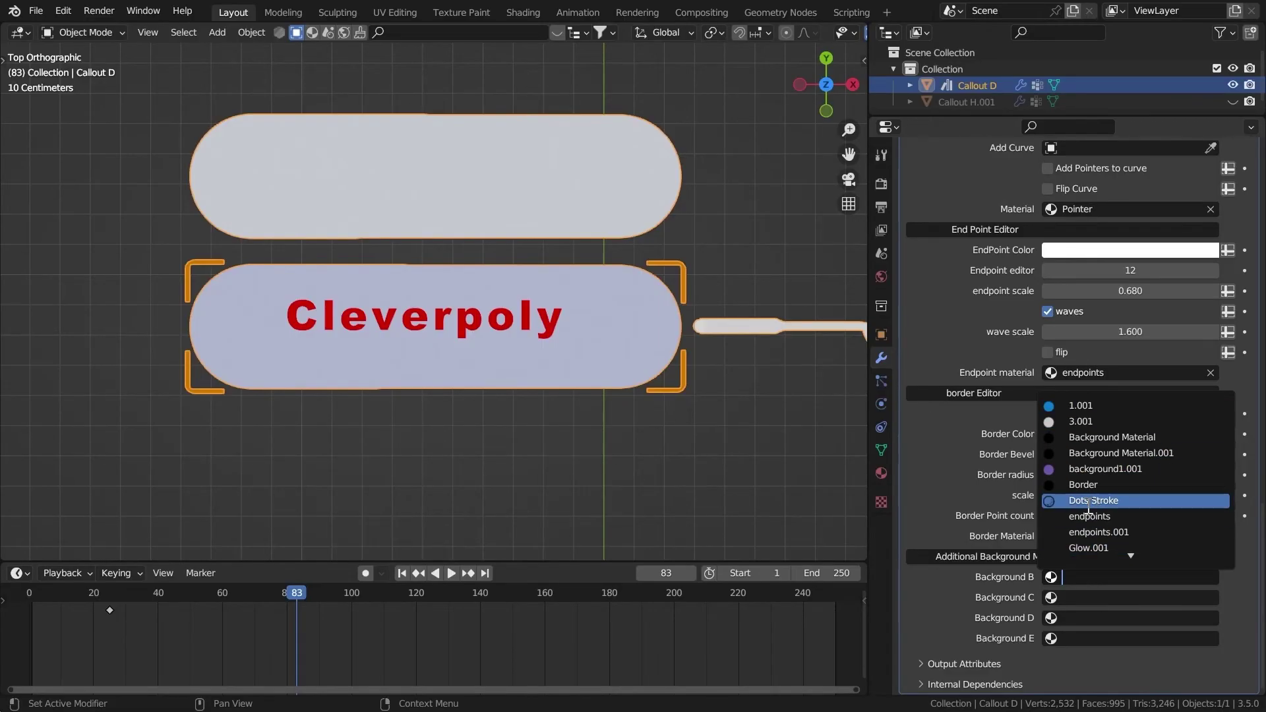
Close the material list and preview the callout reveal by dragging Animate All.
left_click(639, 254)
scroll(725, 297, "down", 3)
scroll(1058, 563, "up", 16)
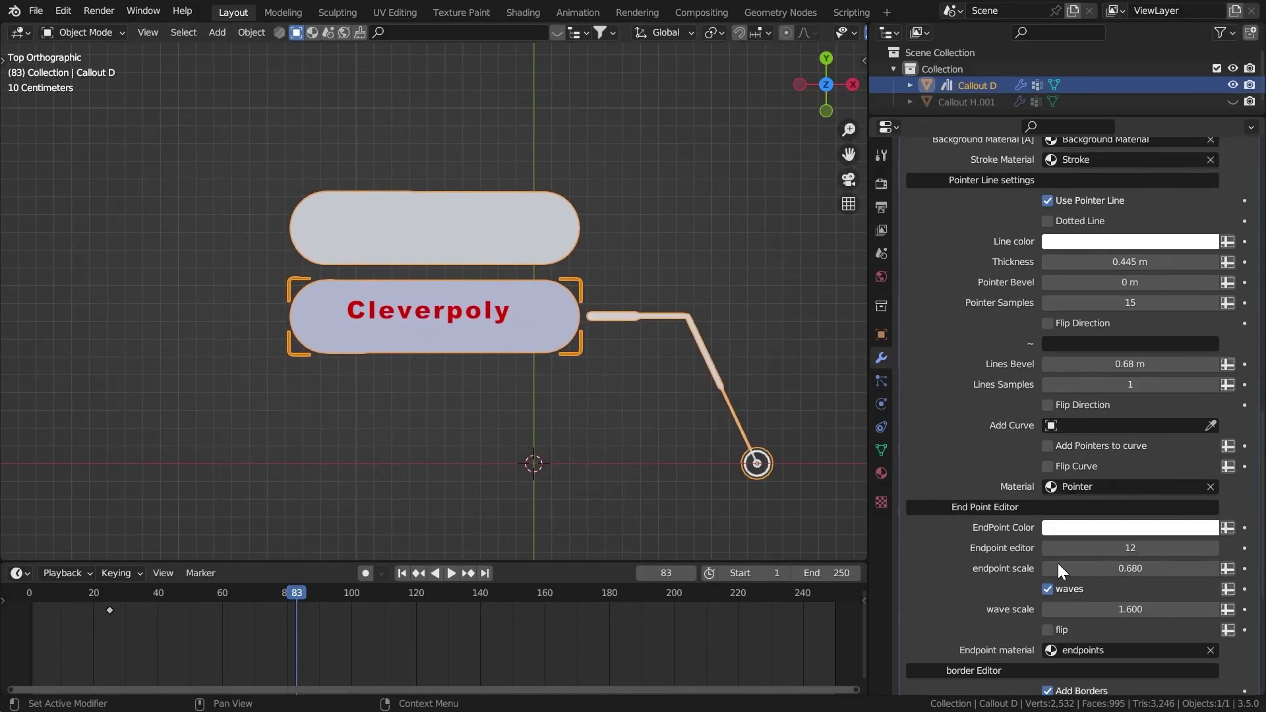
scroll(997, 306, "up", 14)
left_click_drag(1045, 334, 1041, 333)
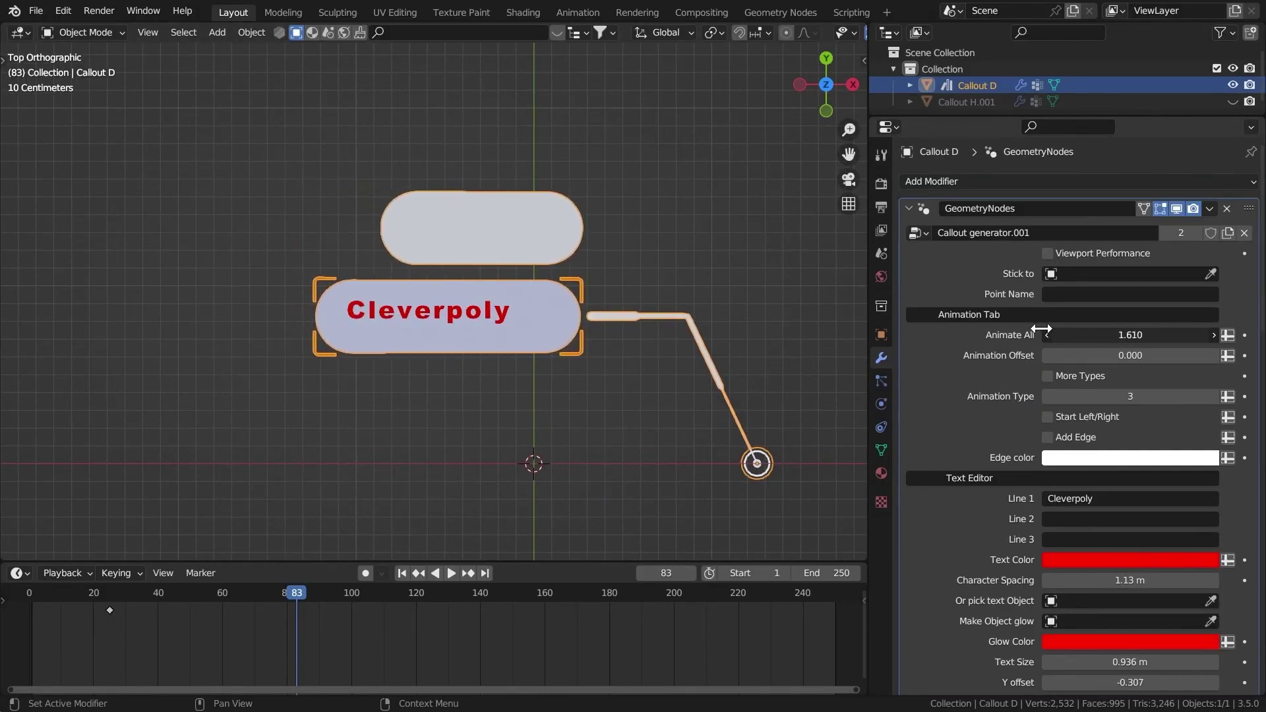
scroll(426, 237, "up", 2)
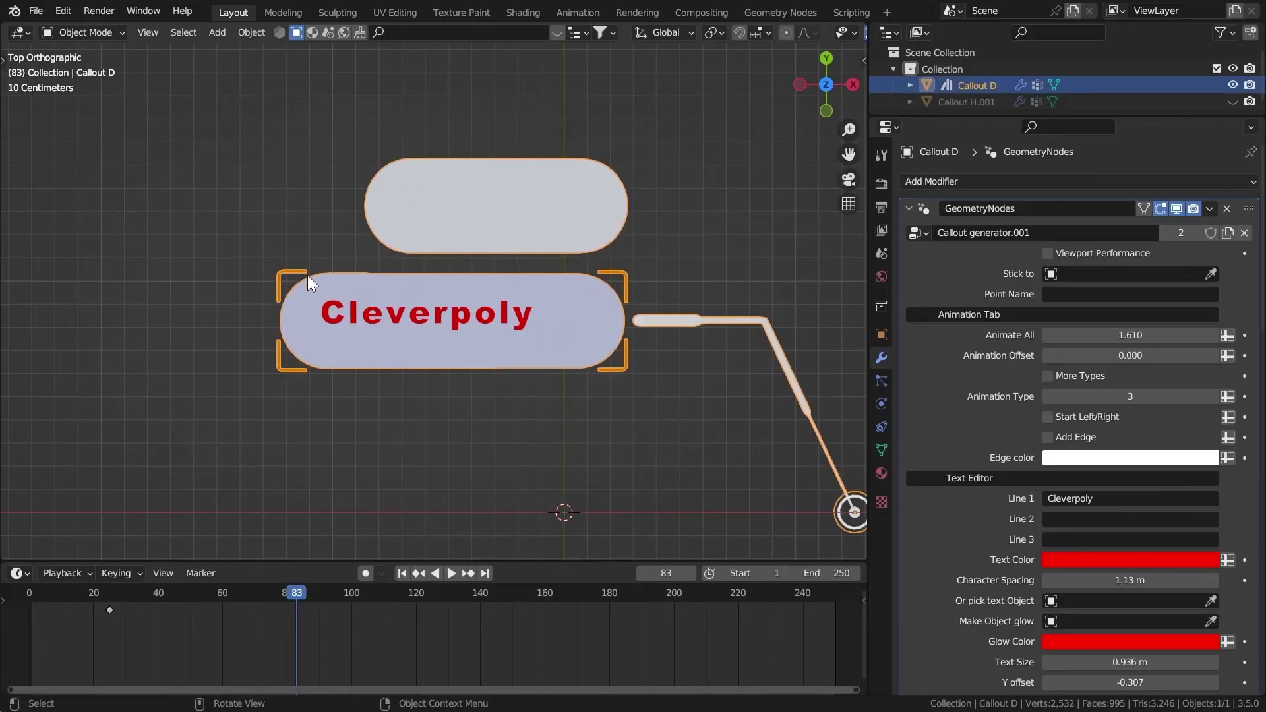
left_click_drag(1121, 335, 1084, 310)
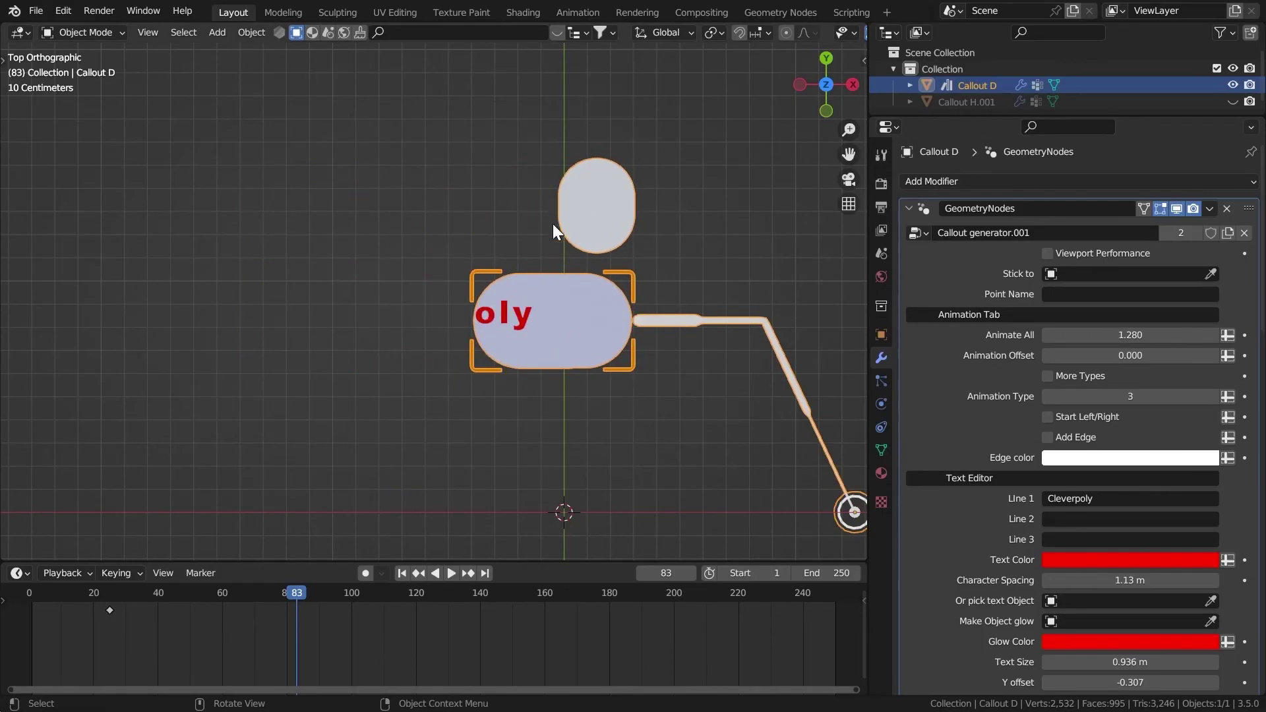
Save the blend file and orbit around the rendered gimbal grip model.
scroll(1055, 396, "down", 6)
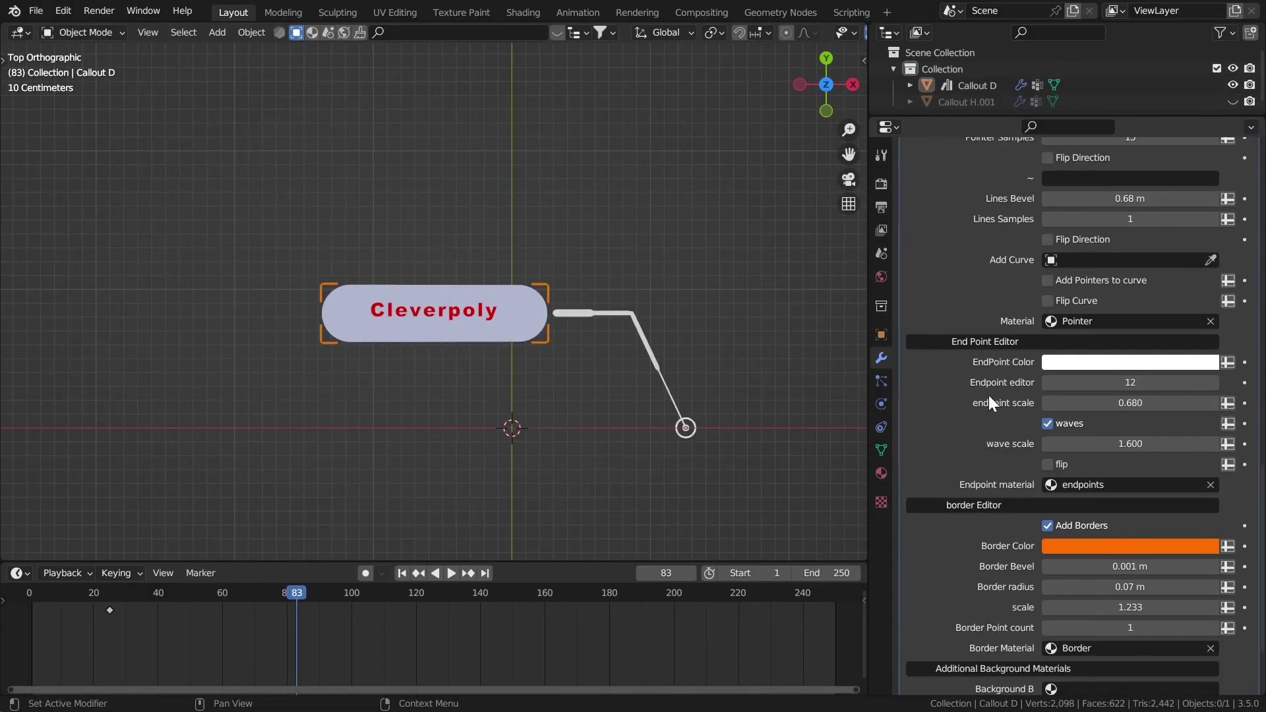
scroll(992, 395, "up", 8)
key("ctrl+s")
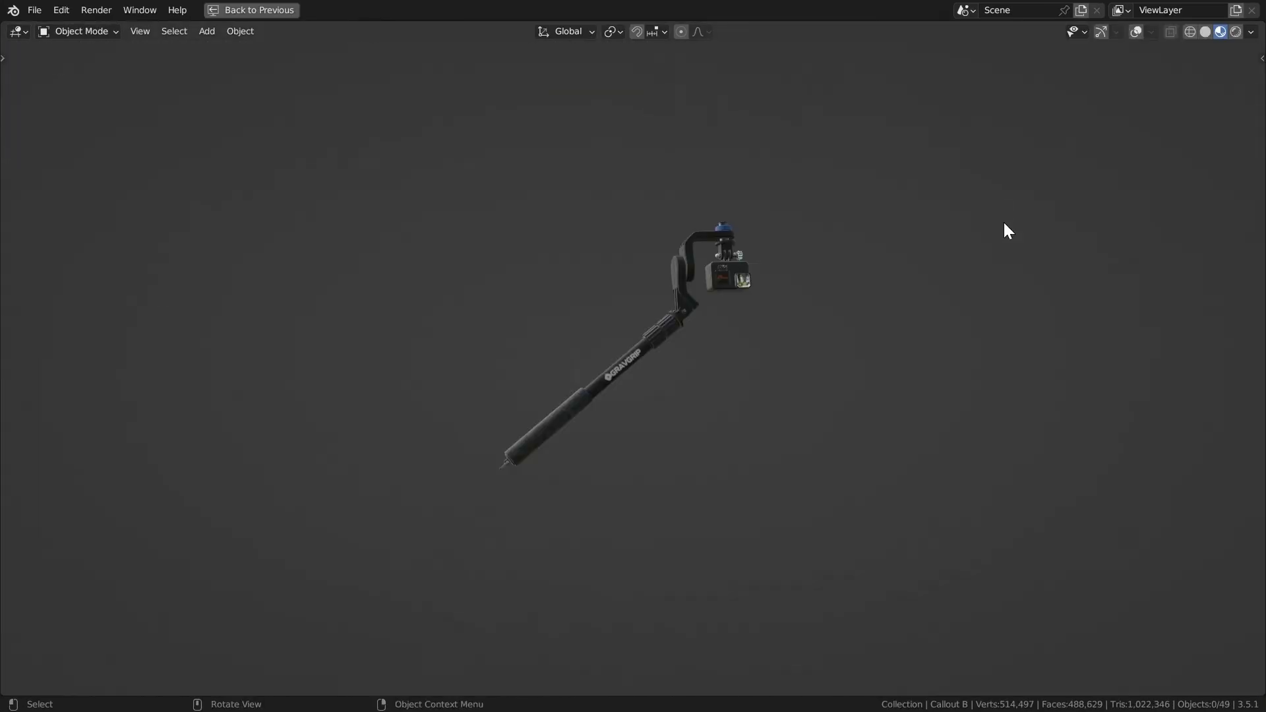
middle_click_drag(1004, 226, 929, 257)
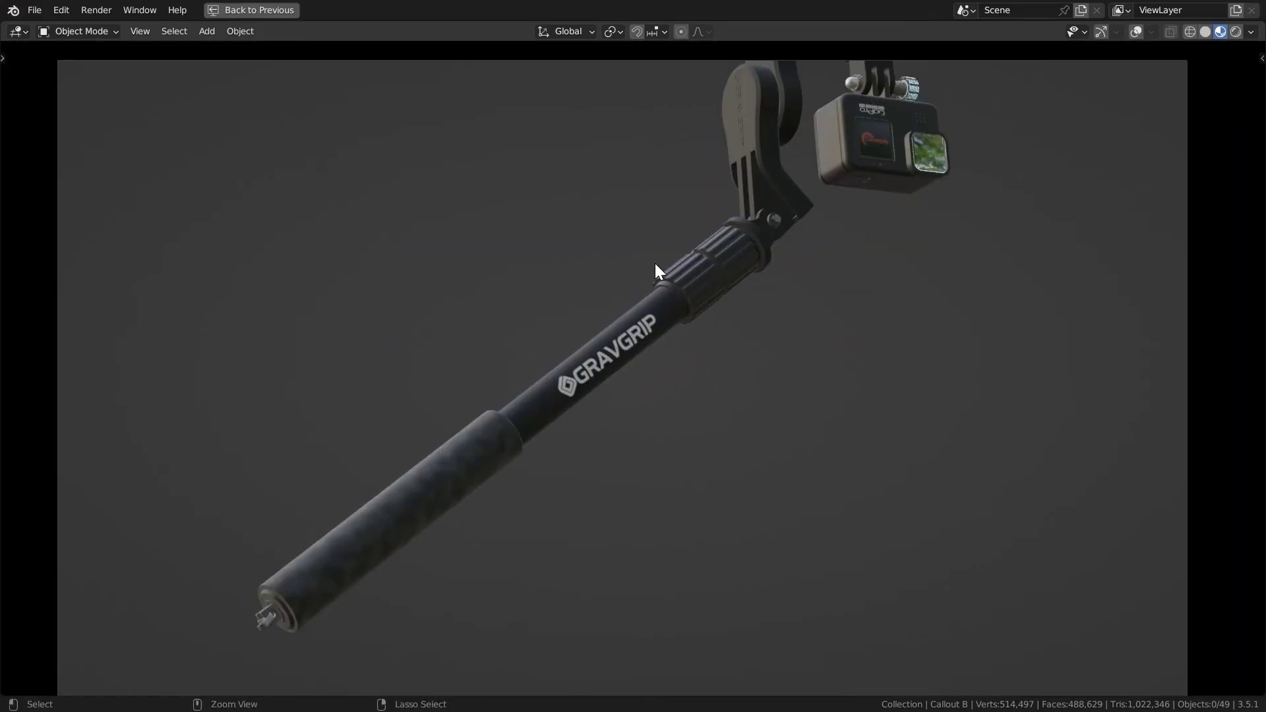
Snap Callout H.001's pointer end to the grip's tightening knob and view through the scene camera.
key("ctrl+alt+space")
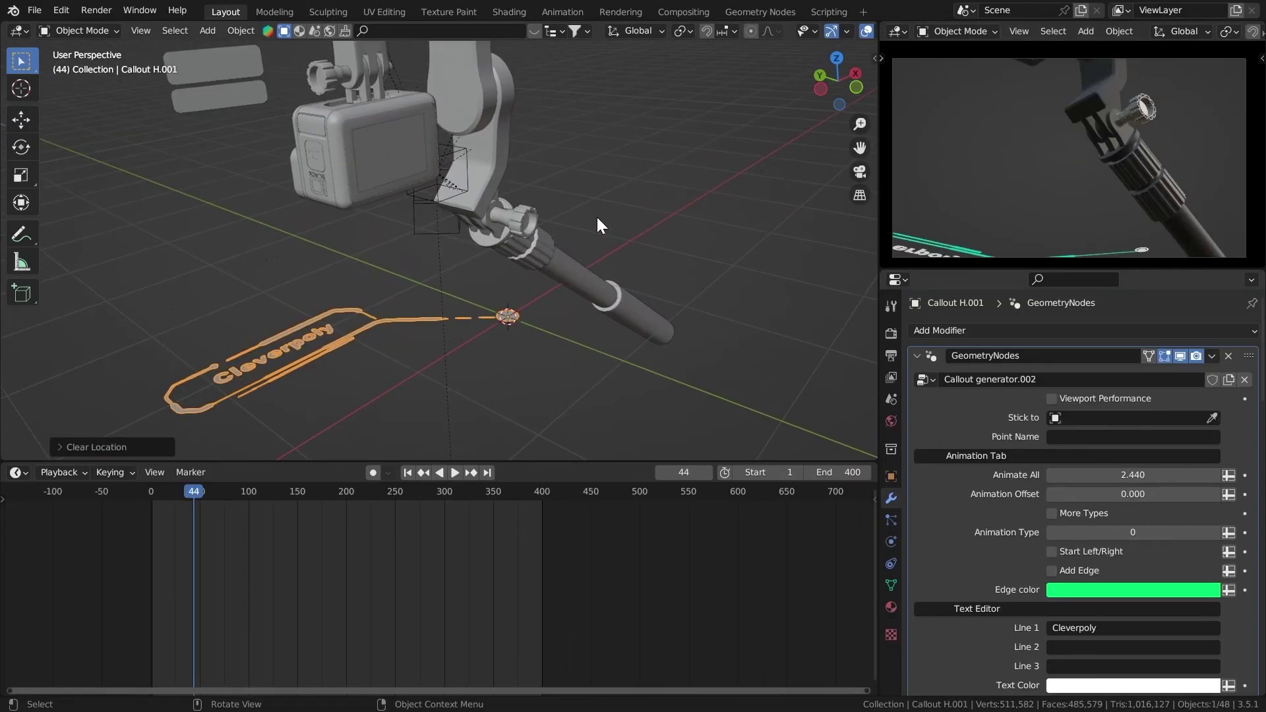
middle_click_drag(596, 216, 521, 196)
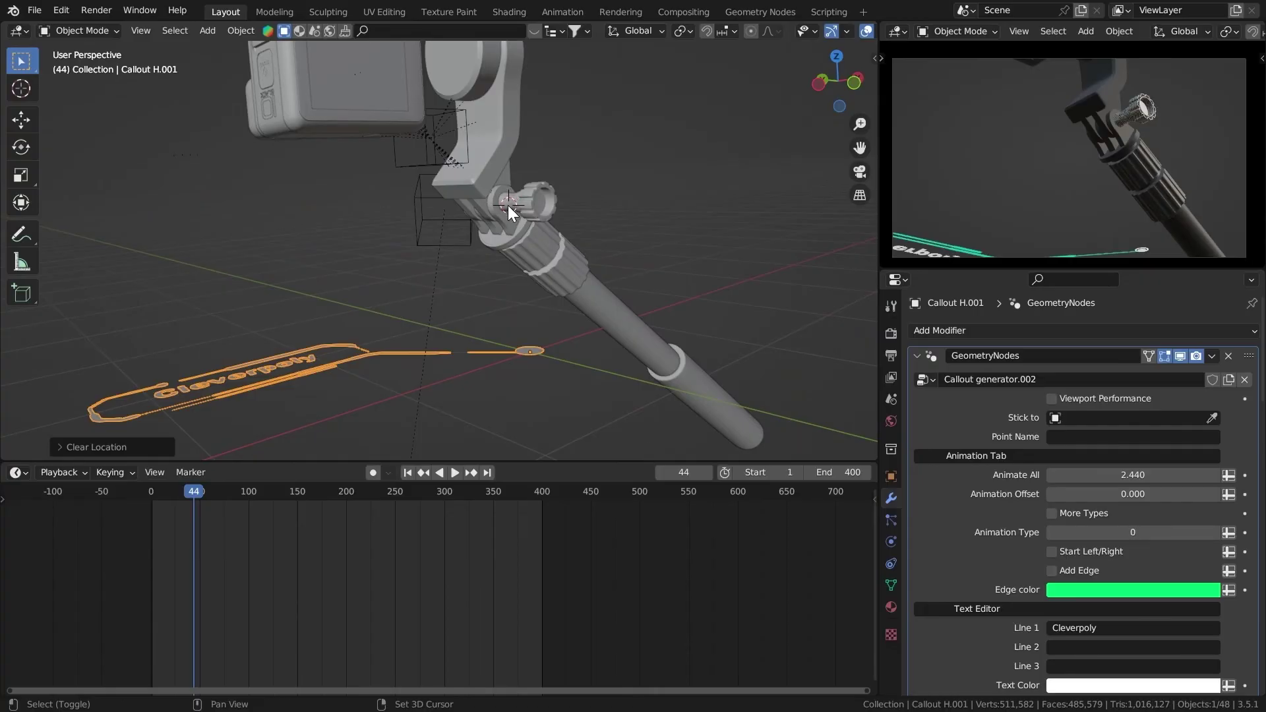
key("shift+s")
left_click(465, 103)
key("KP_0")
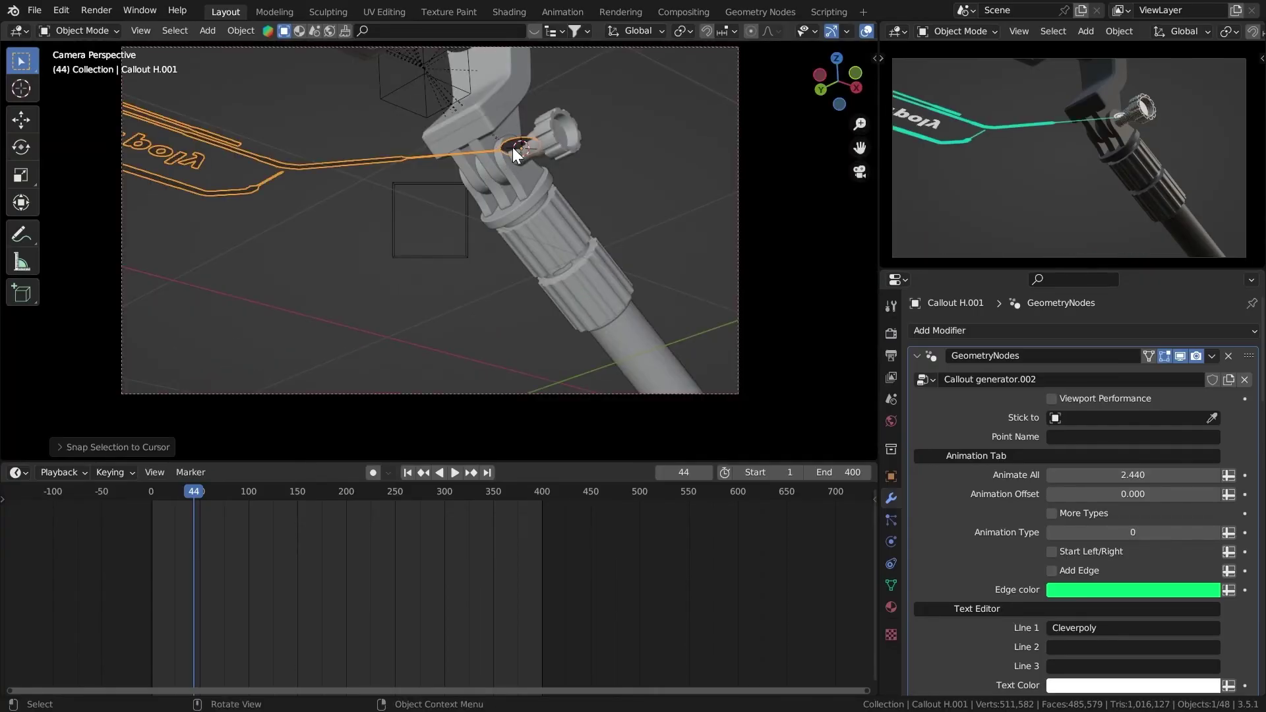
Rotate the callout 90° about X, then slide the pointer's end point along its local Y axis.
type("r")
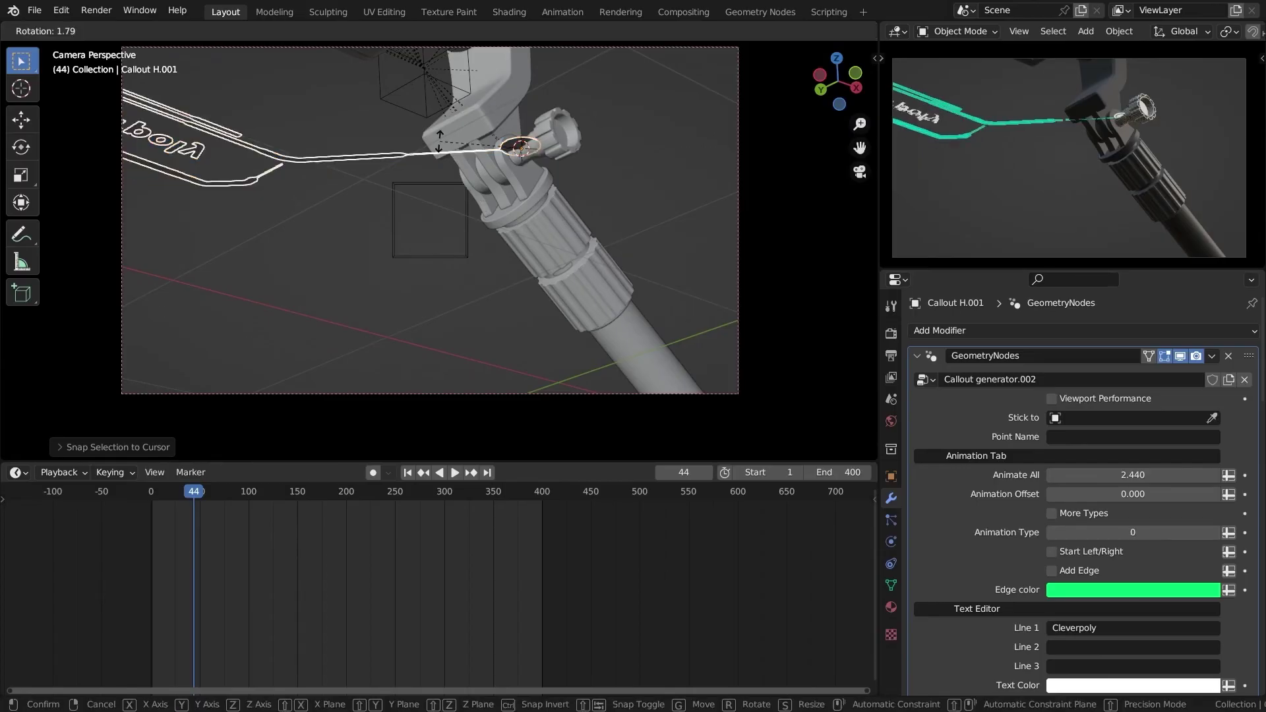
type("x90")
key("Return")
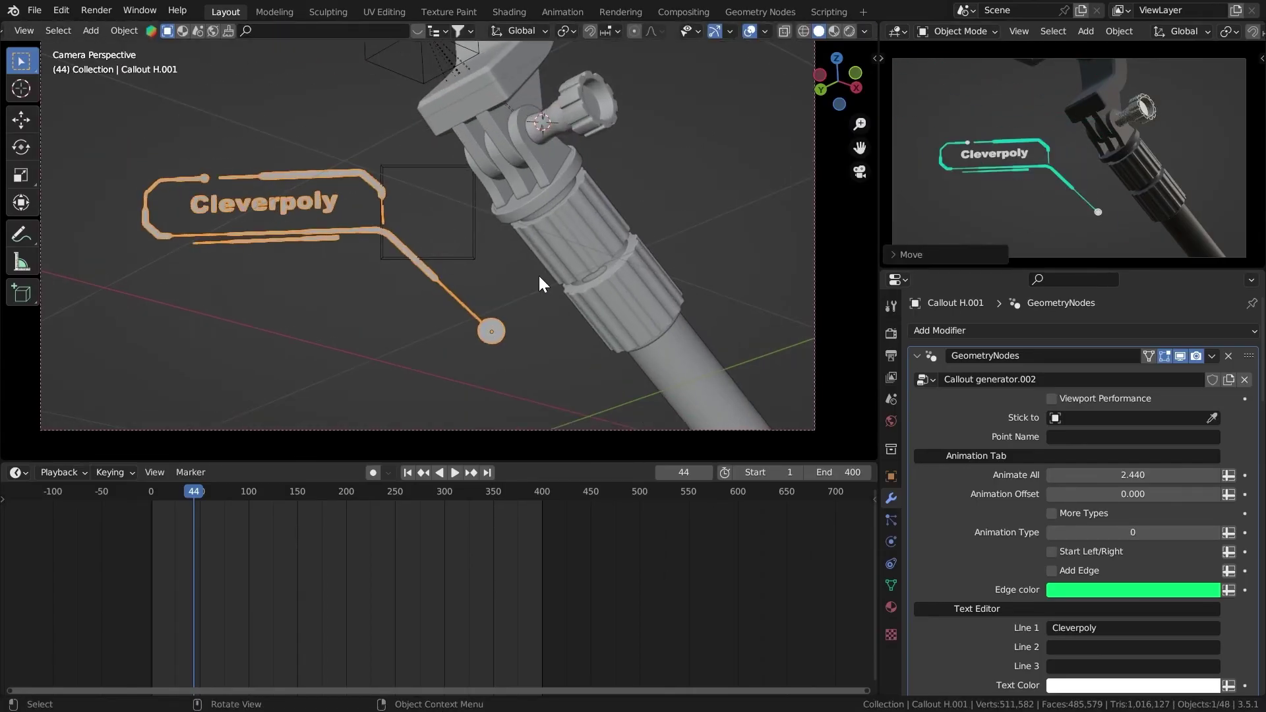
key("Tab")
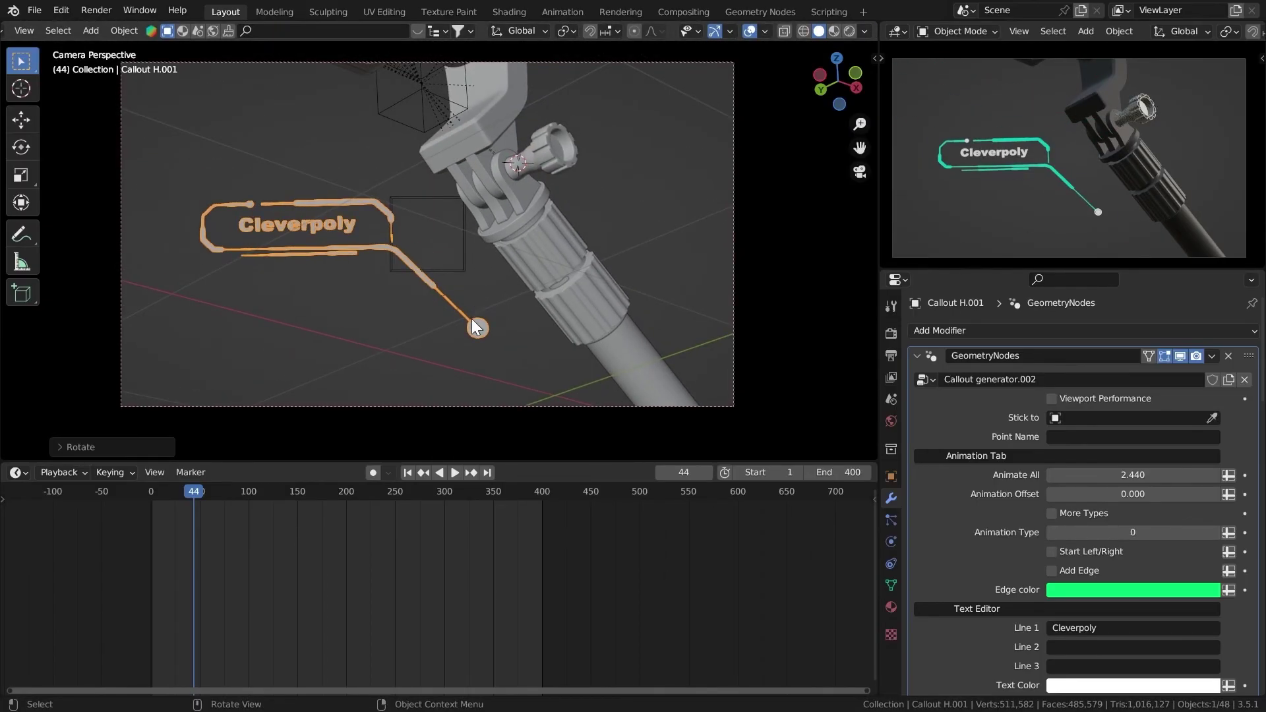
middle_click_drag(488, 238, 591, 291)
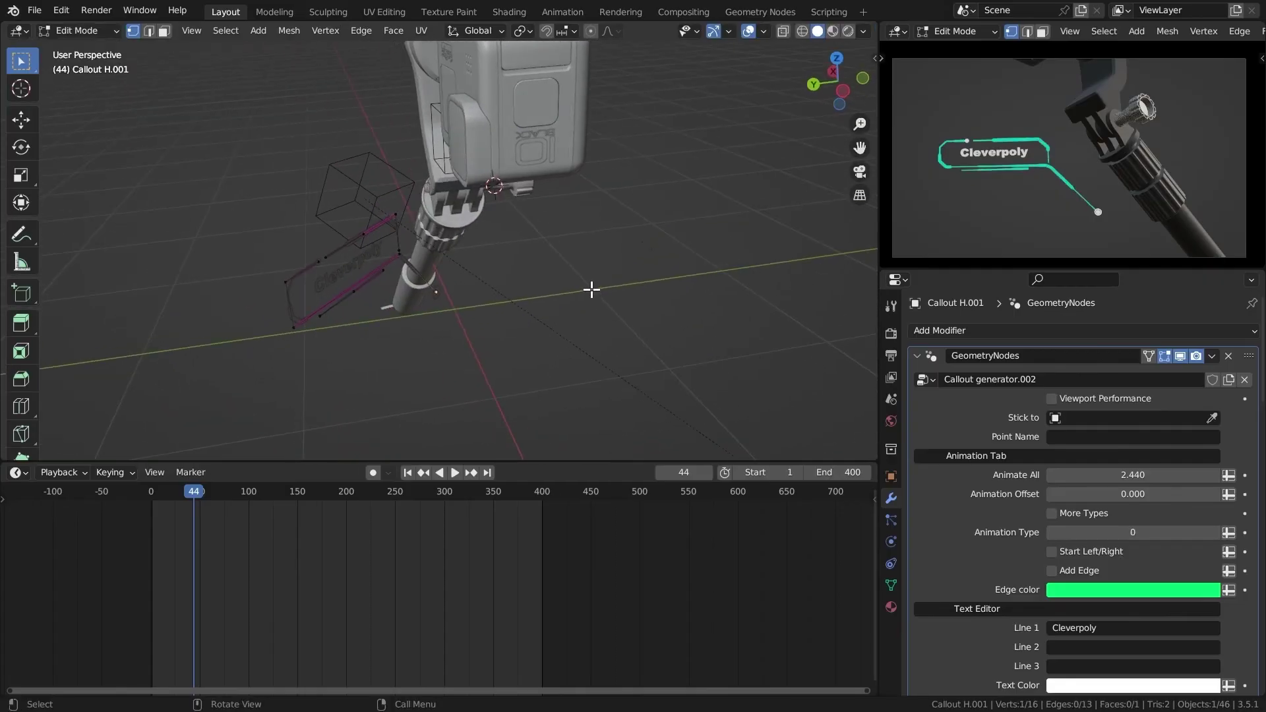
key("g")
key("x")
key("x")
key("y")
key("y")
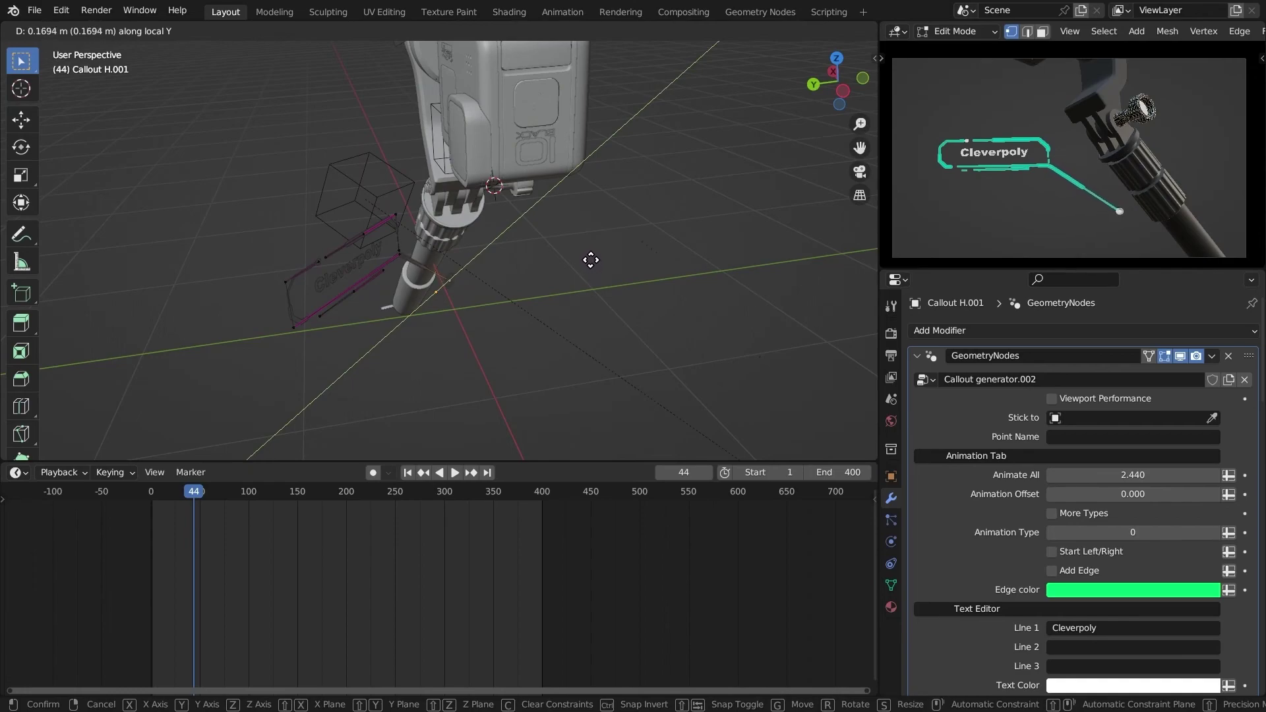
left_click(581, 257)
Extrude a bent segment from the pointer end and move it along local Y onto the grip.
middle_click_drag(582, 257, 351, 223)
key("e")
left_click(480, 280)
key("g")
key("y")
key("y")
left_click(504, 240)
key("Tab")
Preview the reveal by shrinking Animate All, cancelling back to 2.44 between tries.
scroll(527, 283, "up", 2)
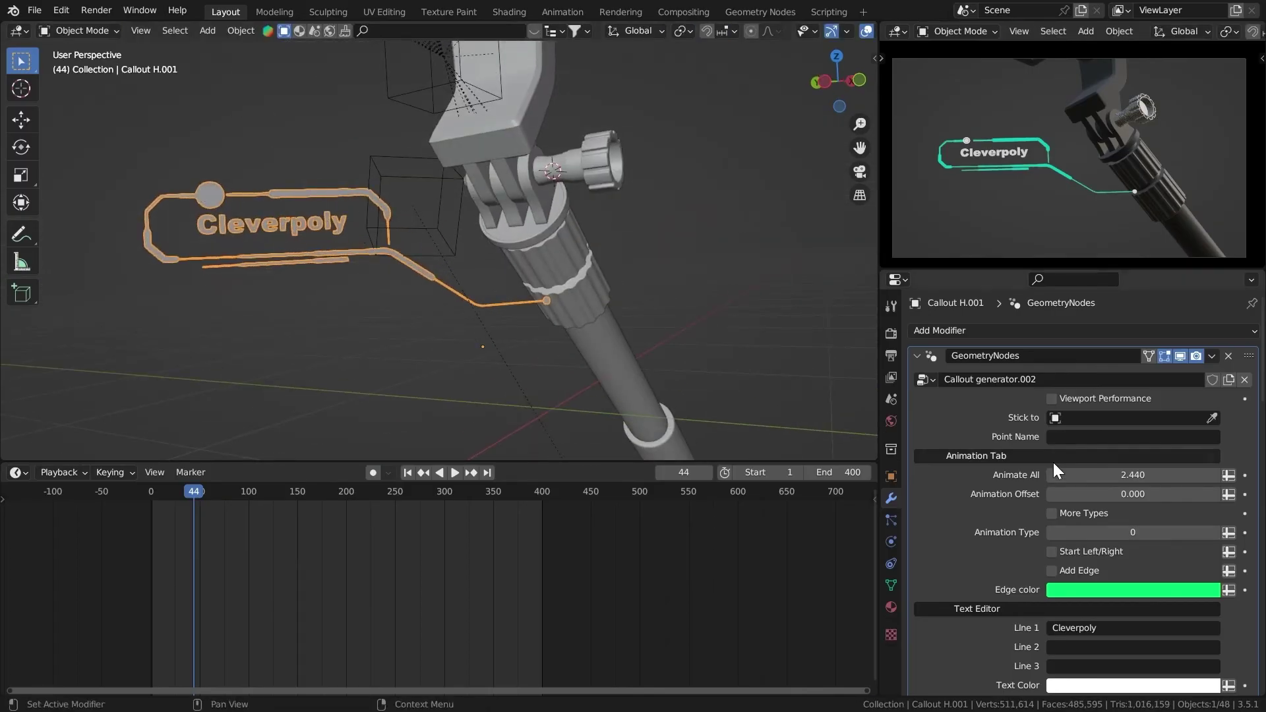
left_click_drag(1053, 470, 941, 426)
right_click(941, 427)
middle_click_drag(992, 438, 999, 291)
Collapse the callout to just its pointer line, then restore it fully.
middle_click_drag(999, 684, 1004, 342)
scroll(1015, 428, "down", 5)
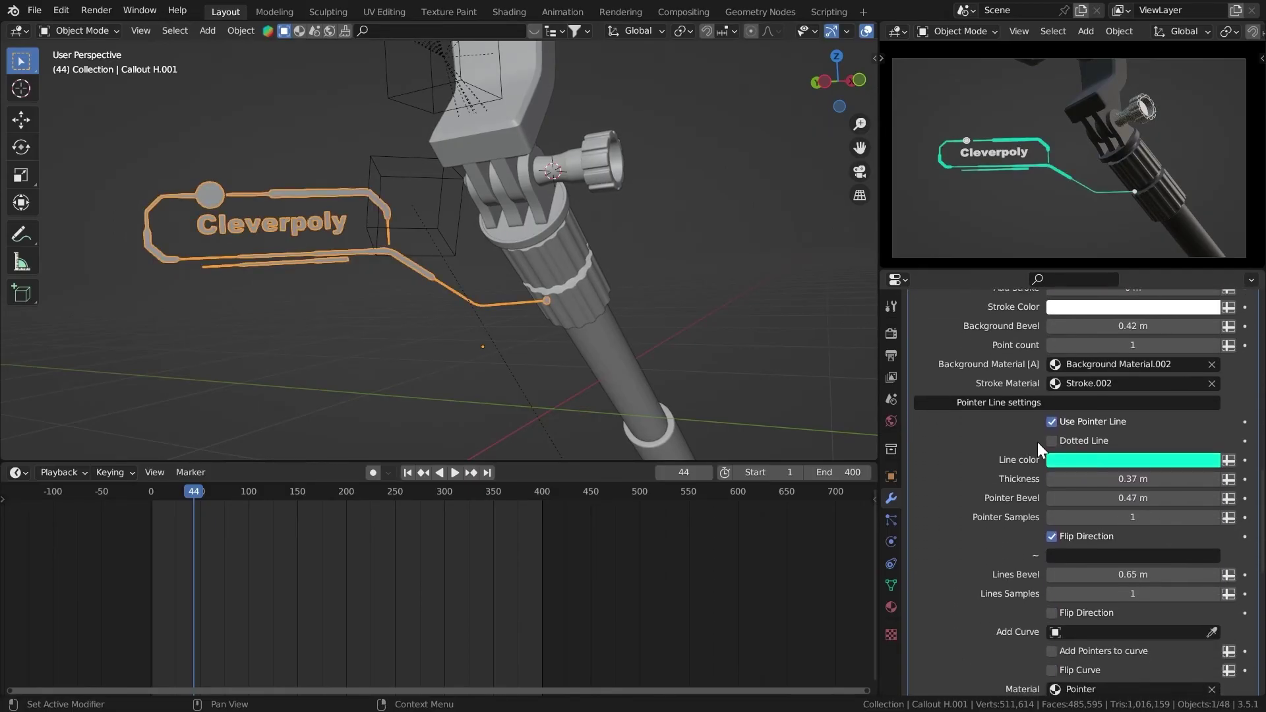
scroll(1051, 533, "down", 2)
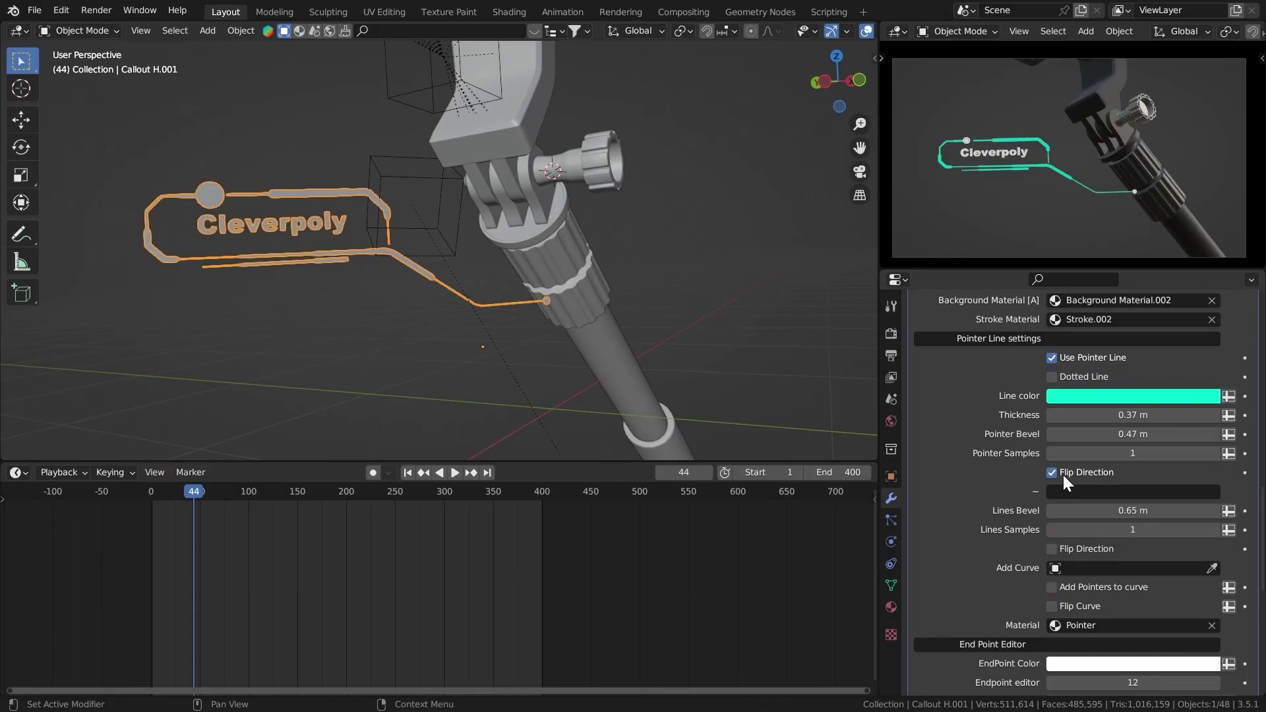
scroll(1046, 443, "up", 20)
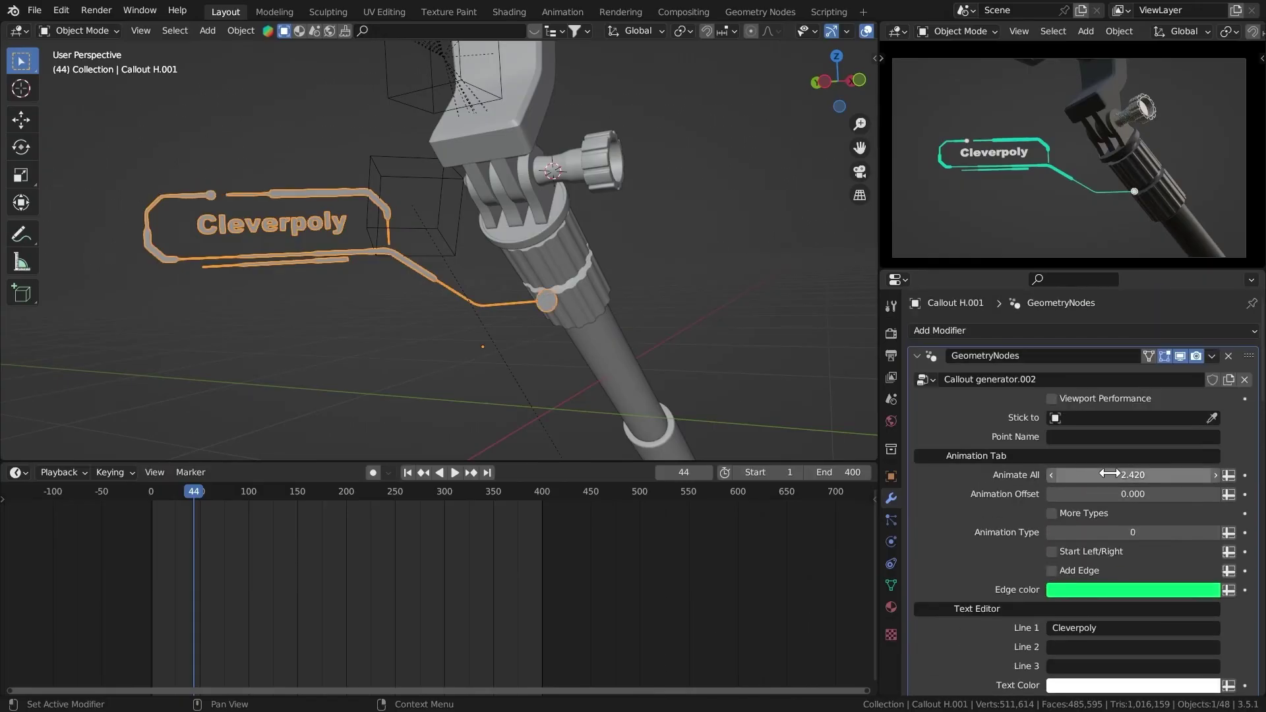
left_click_drag(1109, 473, 1062, 428)
middle_click_drag(251, 548, 348, 537)
Play the reveal from near the start and set Animate All to 0 at frame 20.
middle_click_drag(337, 531, 234, 499, "ctrl")
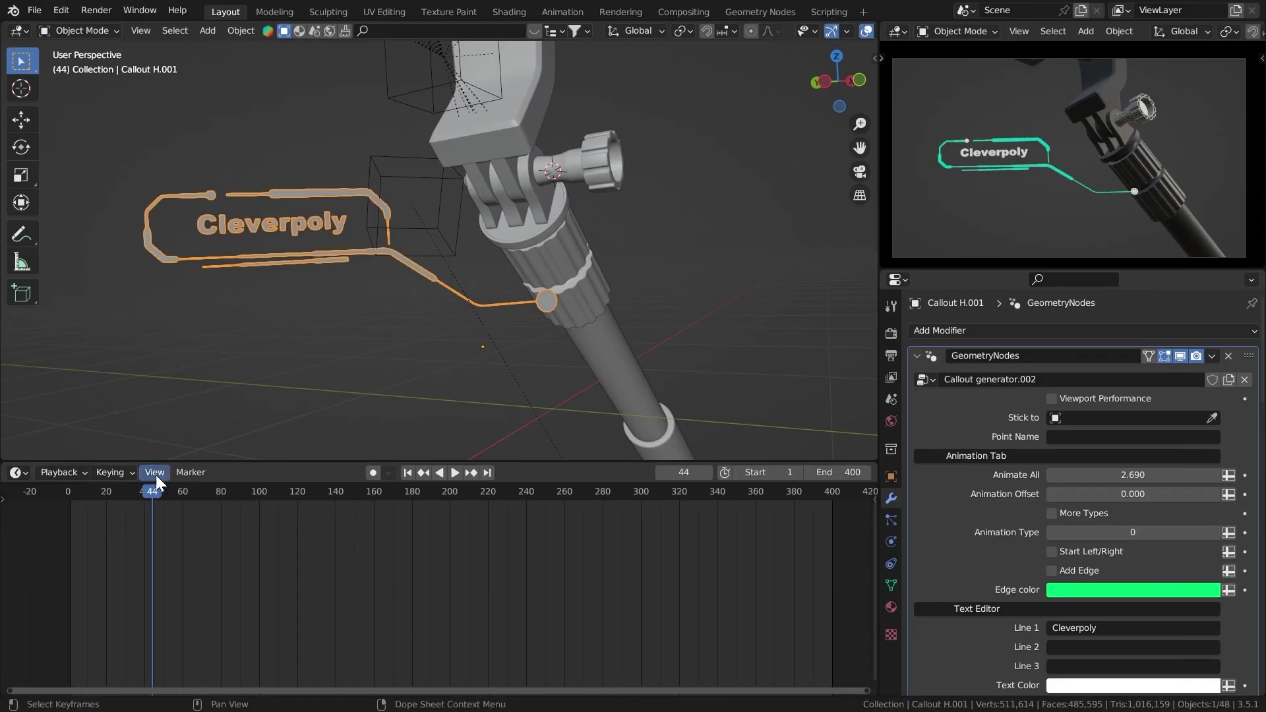
mouse_move(145, 504)
left_mouse_down()
mouse_move(155, 491)
mouse_move(101, 489)
mouse_move(135, 491)
left_mouse_up()
key("space")
key("space")
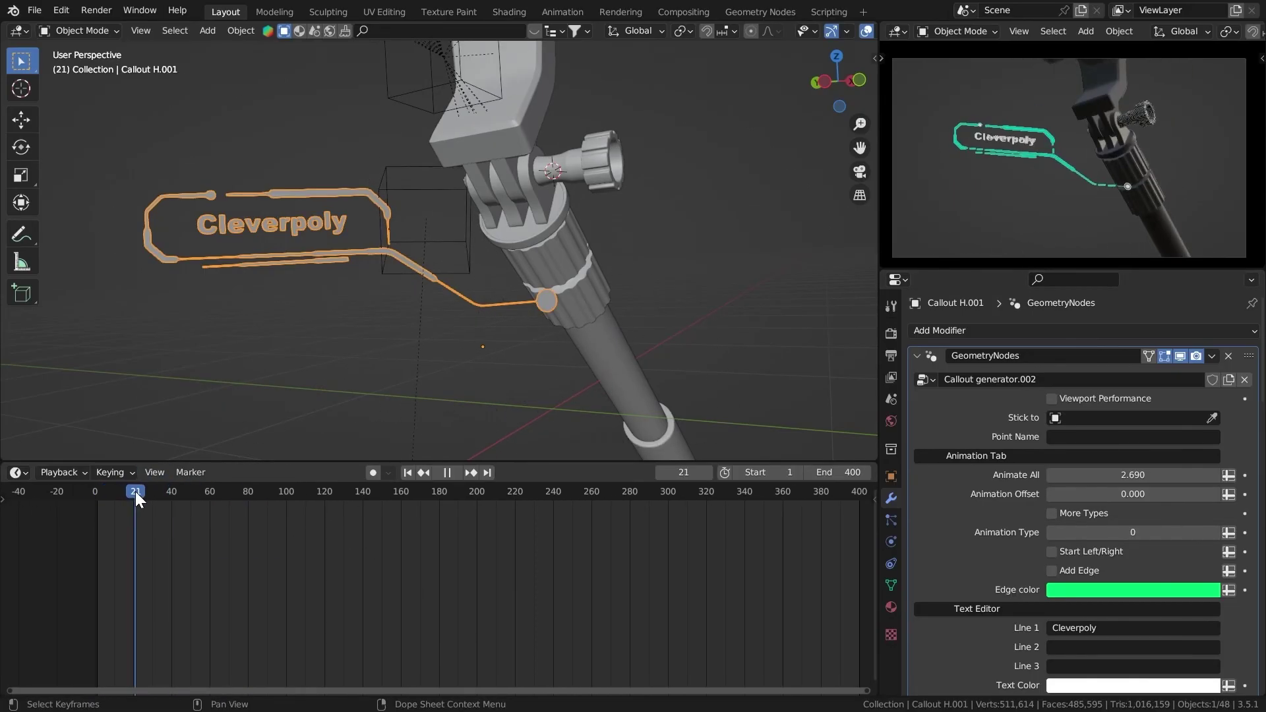
left_click_drag(1121, 474, 1055, 475)
Keyframe Animate All at 0 on frame 20 and at 2.130 on frame 35.
left_click(1245, 475)
left_click_drag(138, 492, 161, 494)
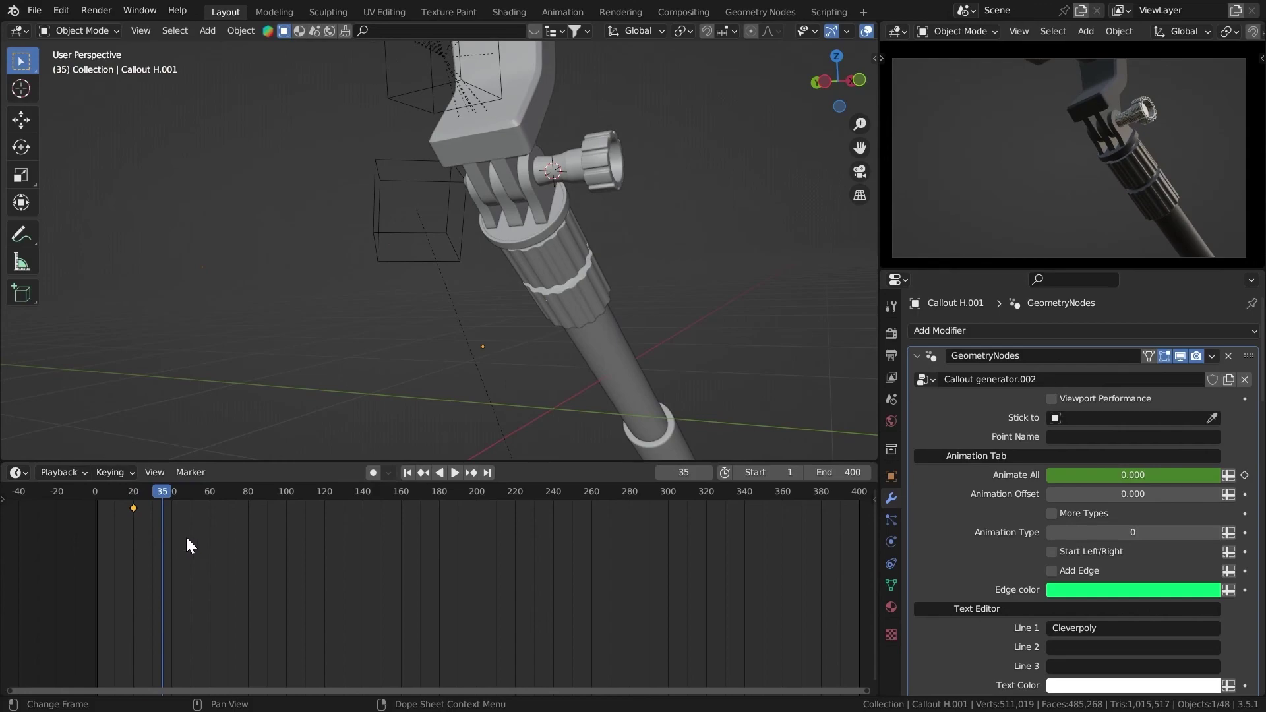
middle_click_drag(191, 550, 244, 589)
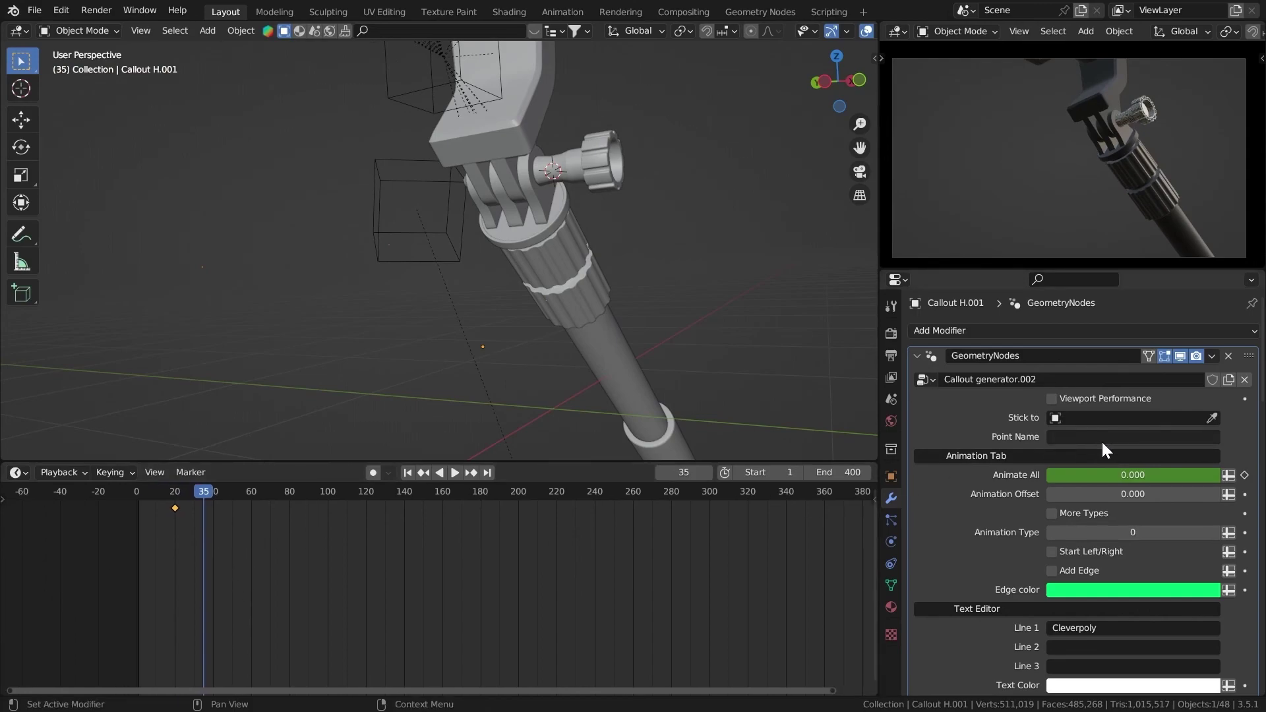
left_click_drag(1121, 475, 1255, 501)
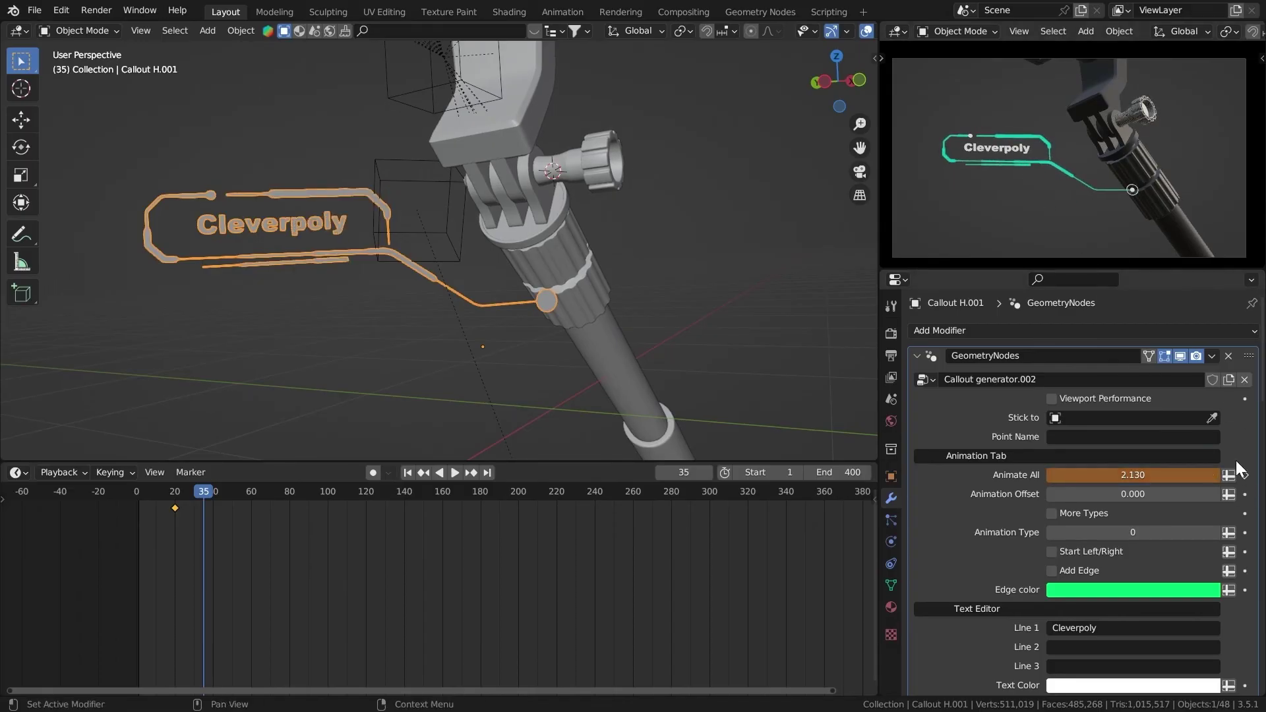
left_click(1244, 475)
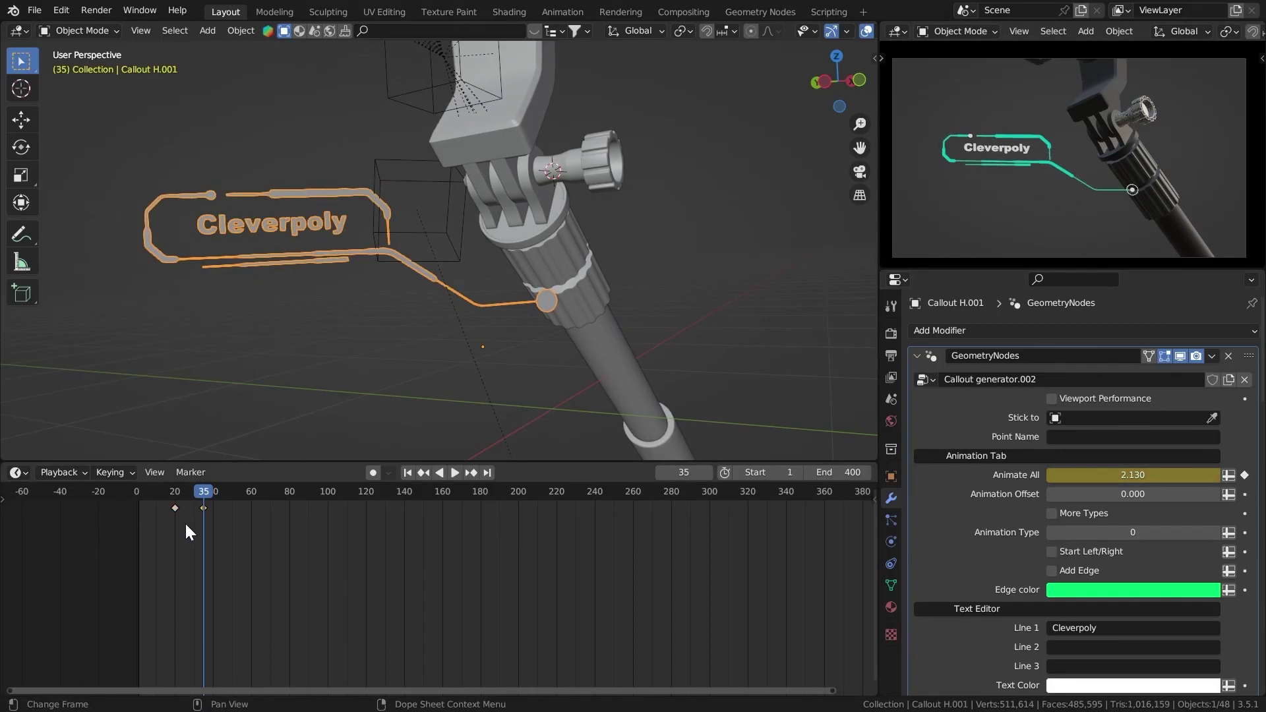
Duplicate the frame 35 key to frame 80 and key Animate All back to 0 at frame 100.
key("shift+d")
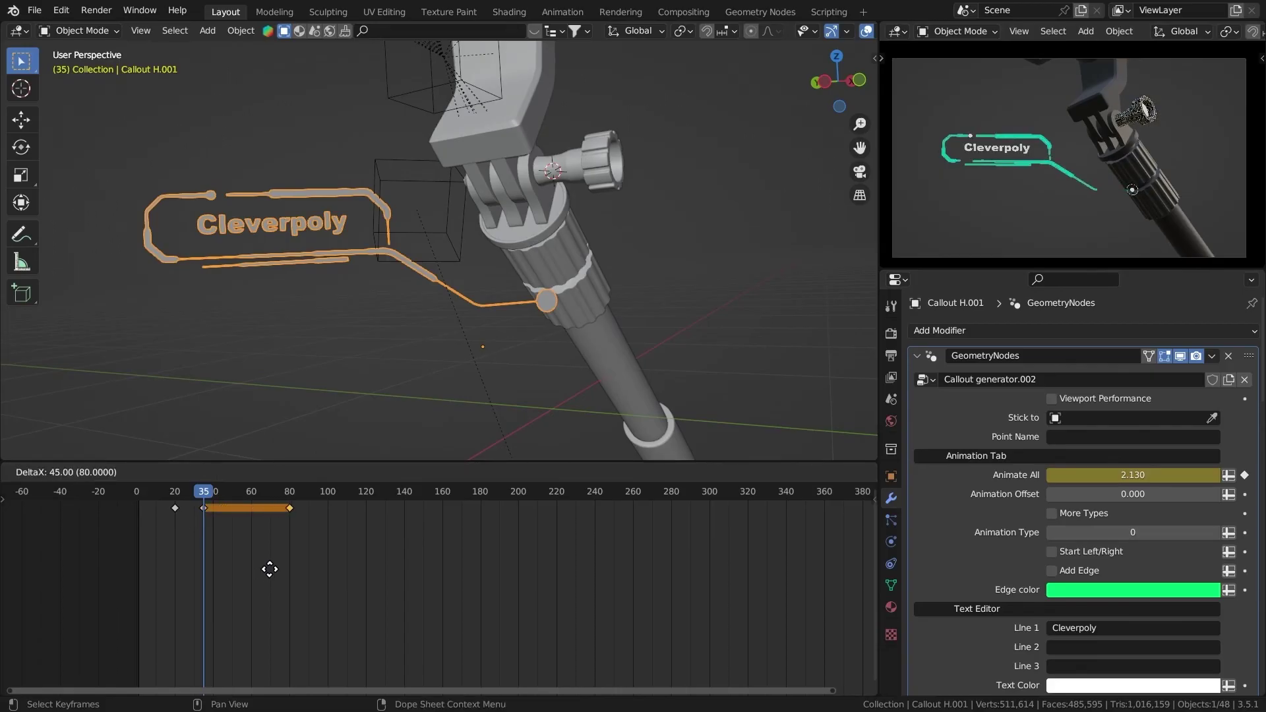
left_click(270, 568)
scroll(268, 528, "up", 3)
left_click_drag(259, 491, 287, 499)
left_click_drag(1132, 474, 993, 456)
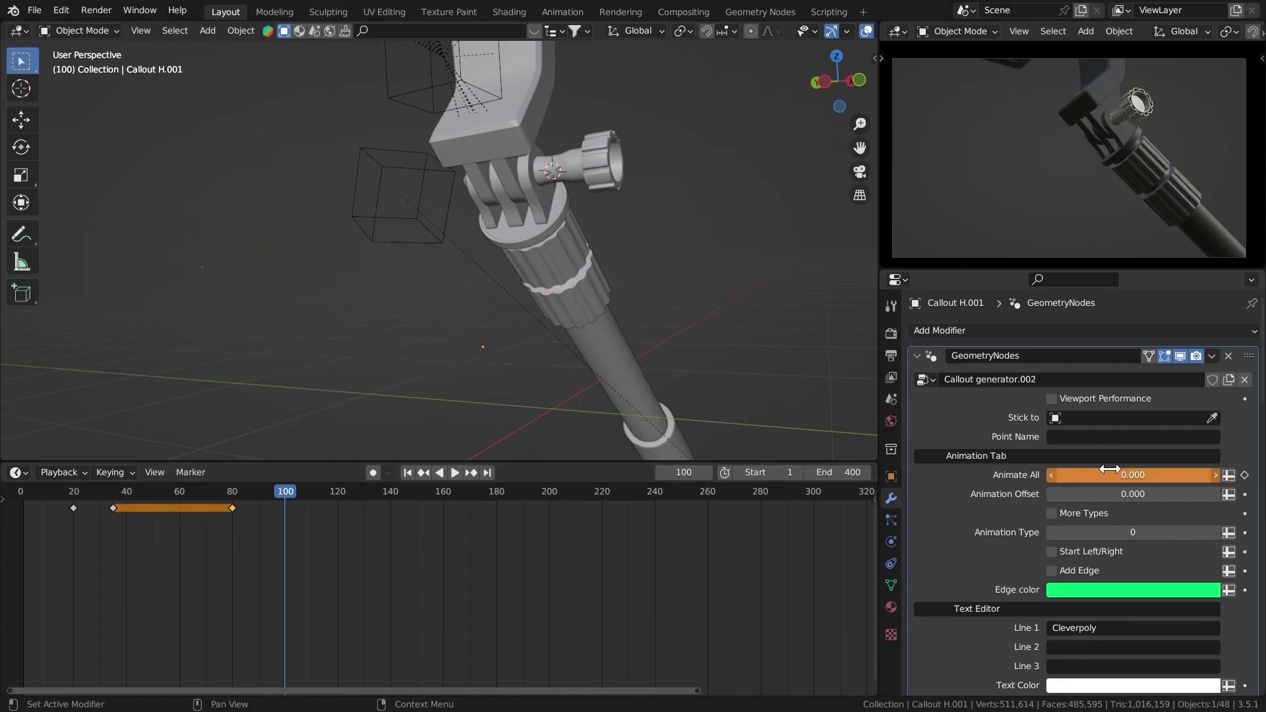
left_click(1245, 475)
scroll(802, 489, "down", 1)
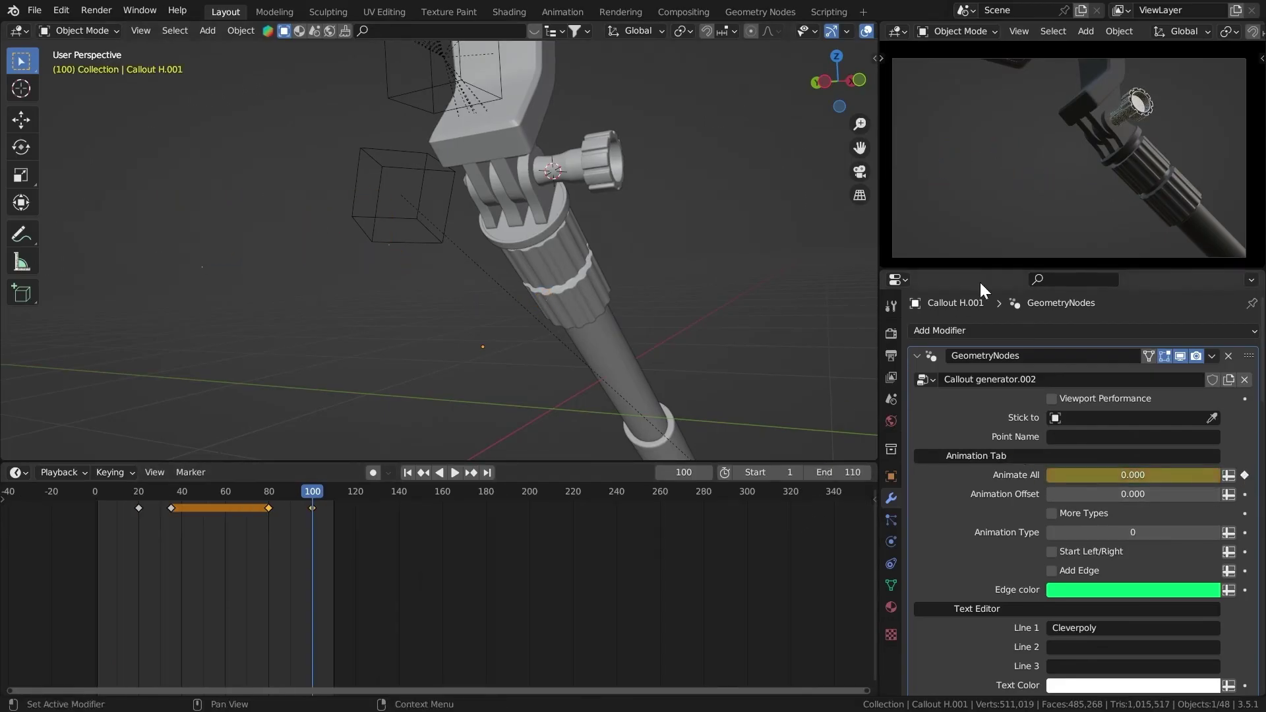
Play the callout animation in a full-screen camera preview.
key("space")
key("ctrl+alt+space")
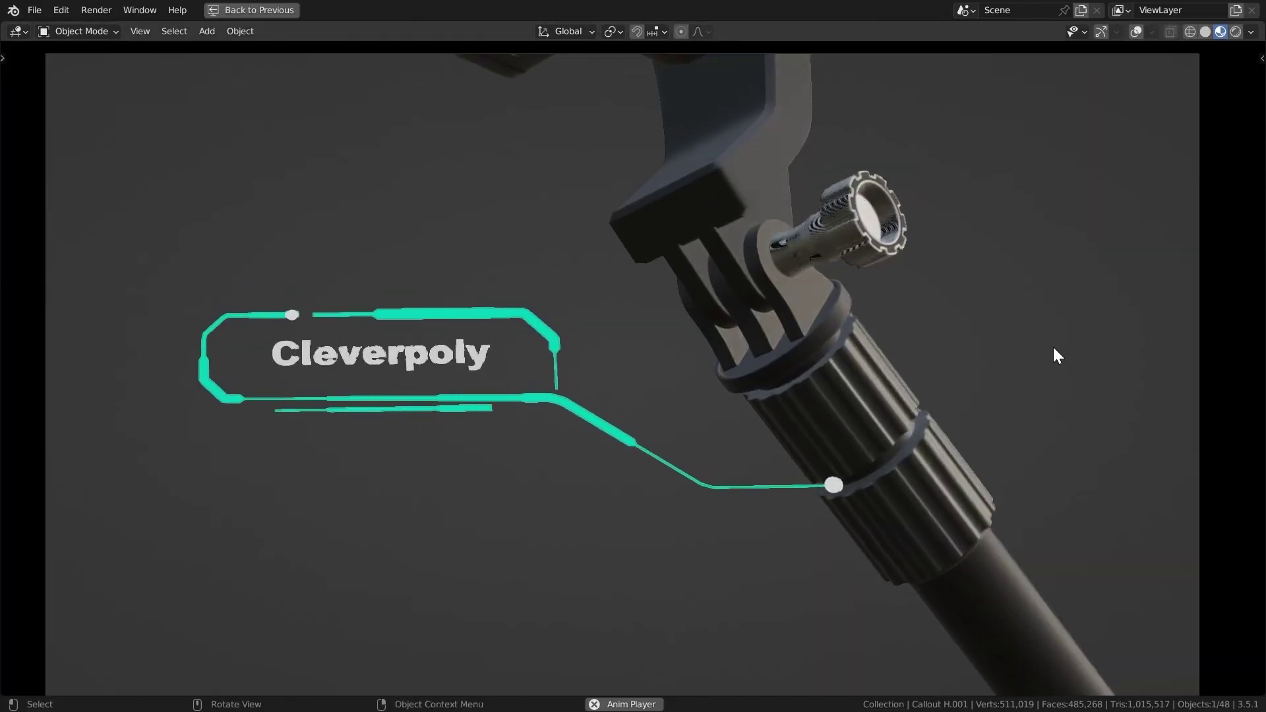
scroll(1055, 353, "down", 3)
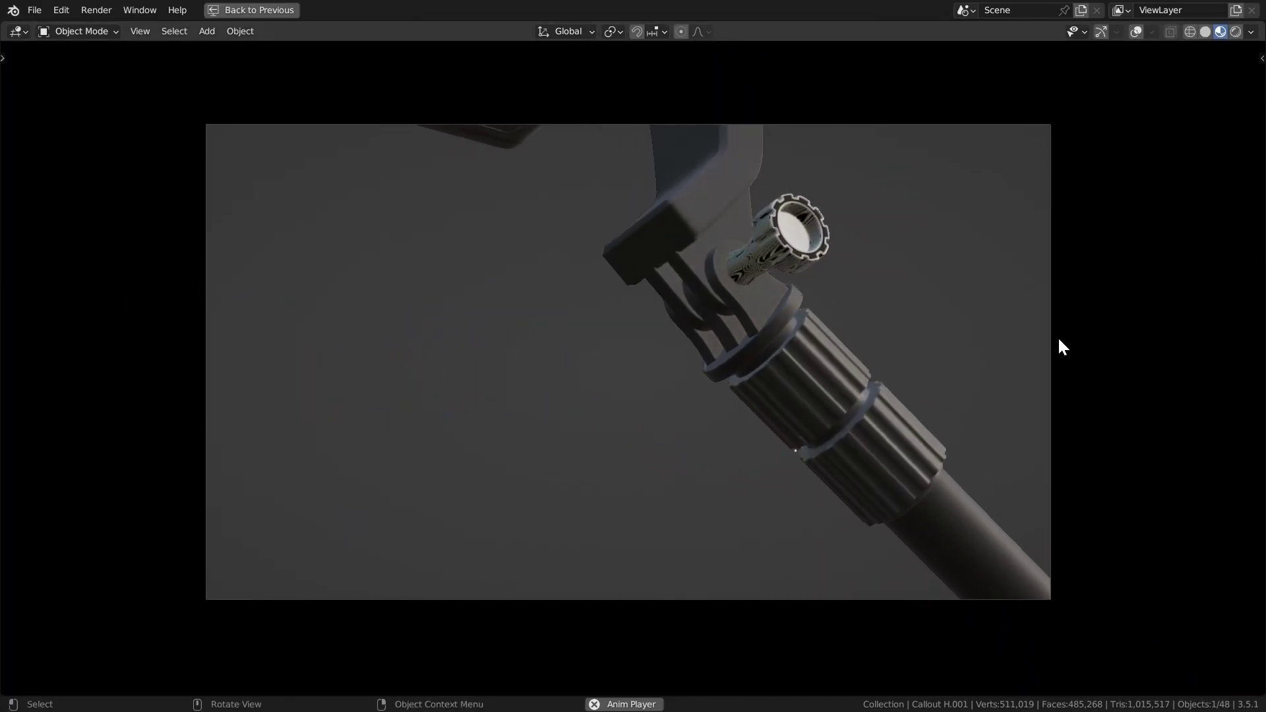
key("ctrl+alt+space")
key("space")
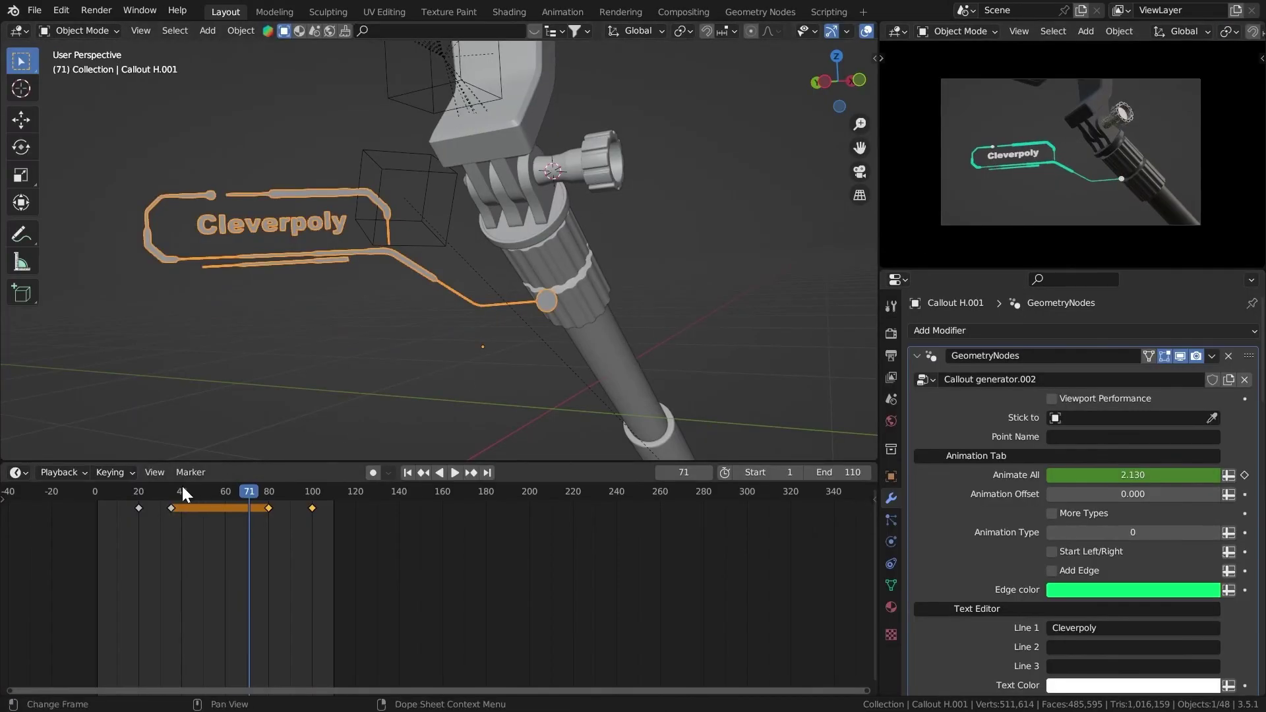
Retime the callout keyframes to about frames 17, 43 and 79 and replay.
left_click(138, 507)
left_click_drag(138, 509, 187, 513)
left_click_drag(271, 509, 264, 513)
key("space")
key("ctrl+alt+space")
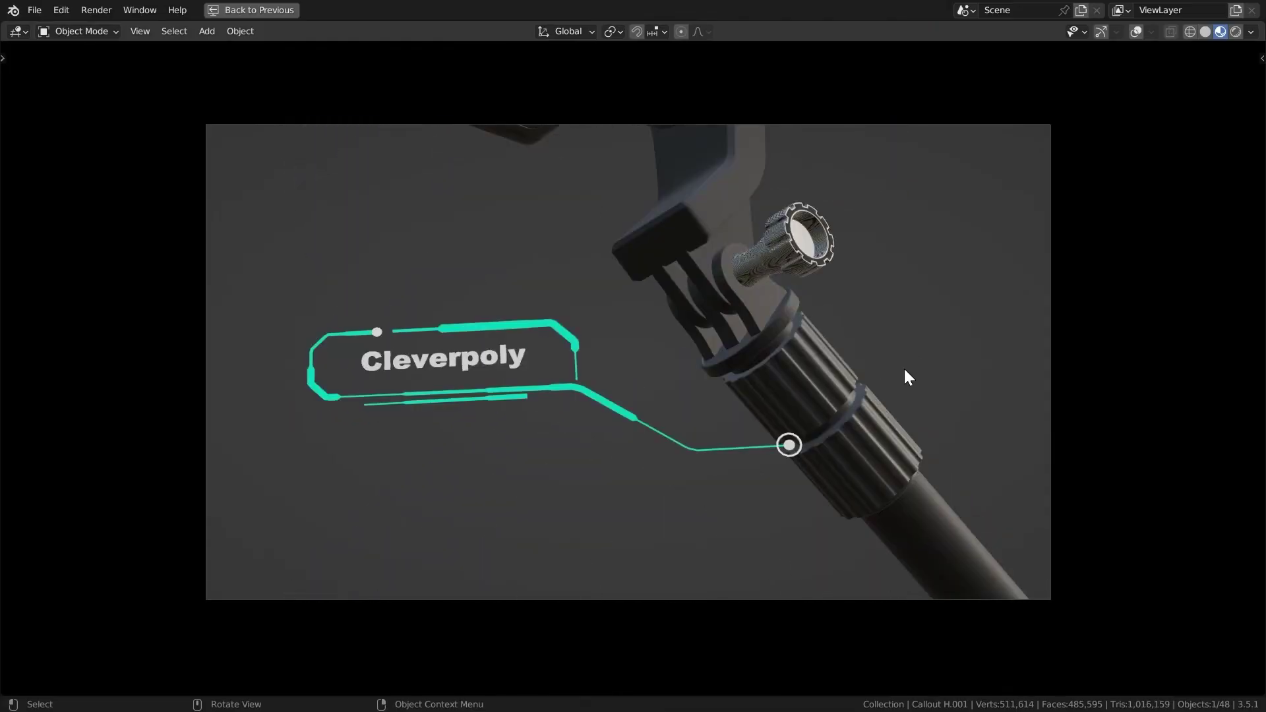
Crease the top and bottom edges of the callout border.
left_click(1136, 32)
key("Tab")
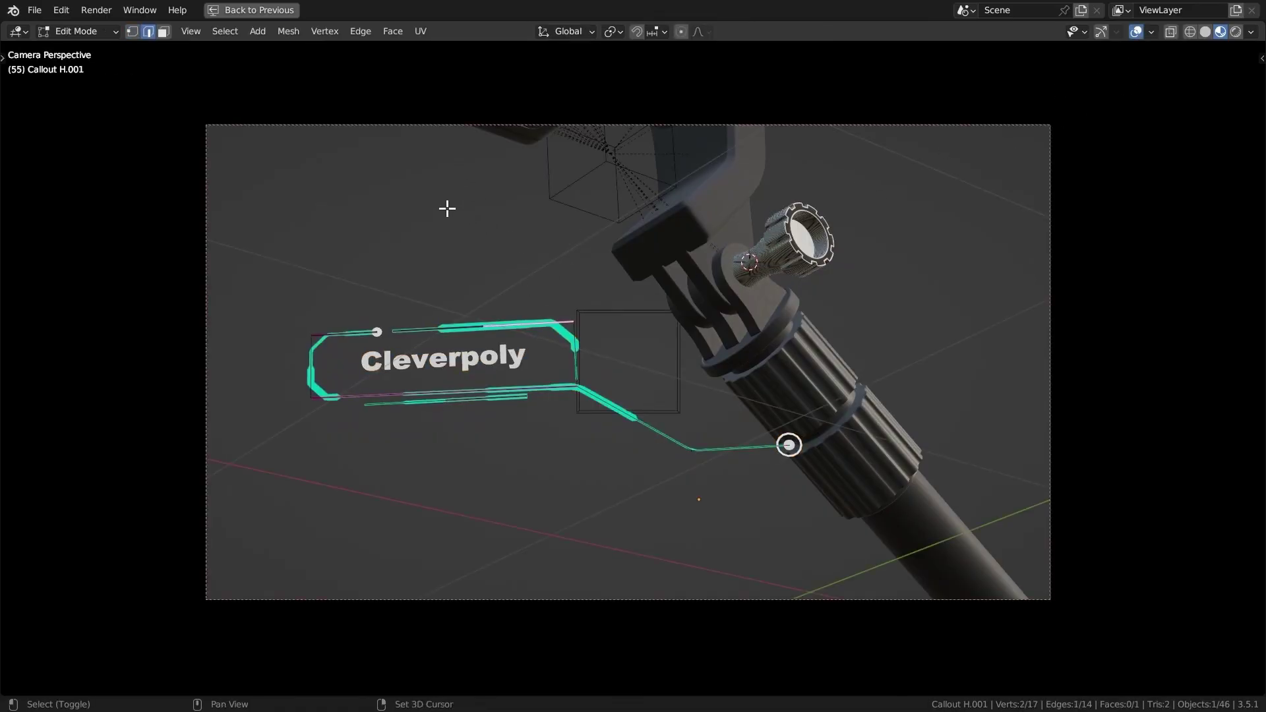
key("shift+e")
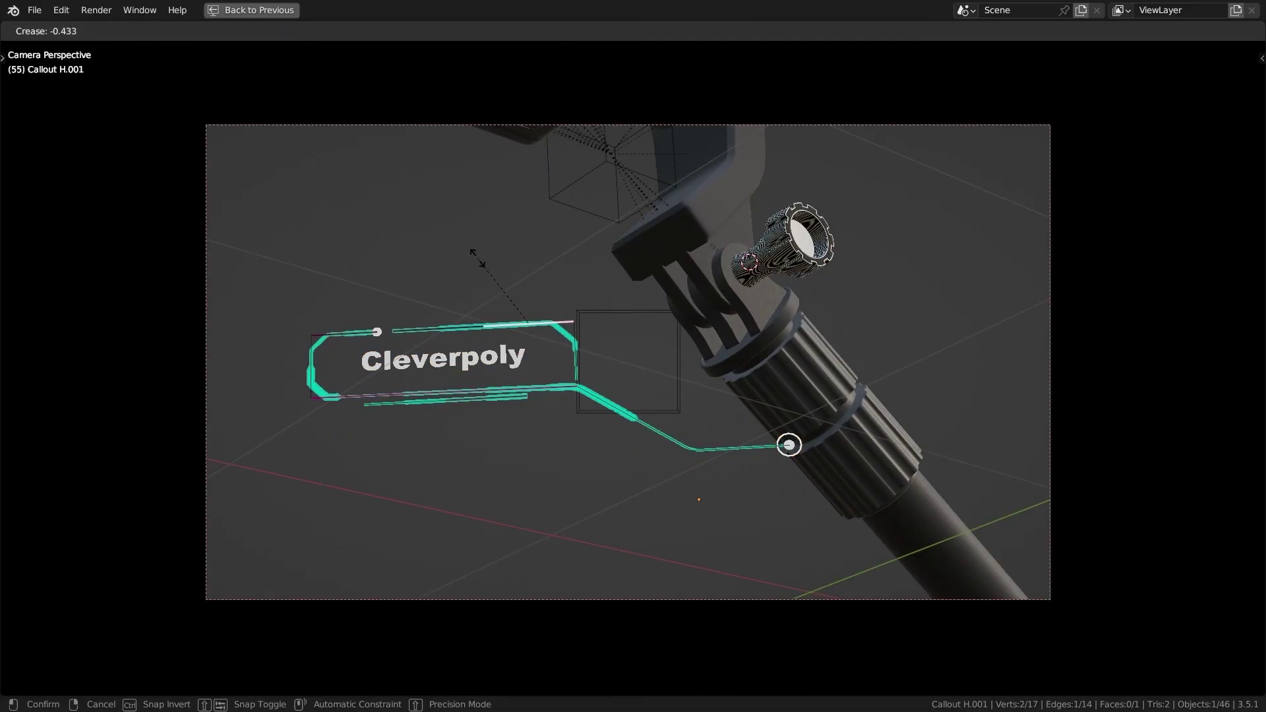
left_click(480, 268)
left_click(476, 393)
key("shift+e")
left_click(472, 308)
key("Tab")
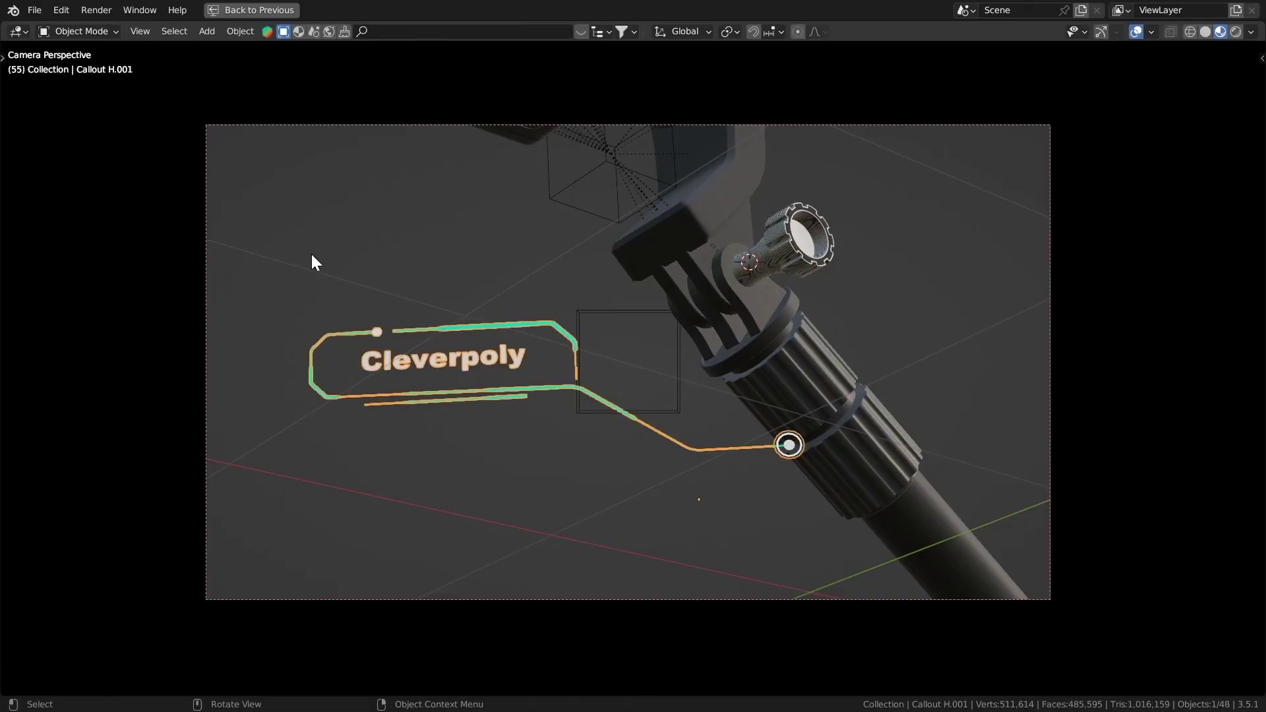
key("ctrl+alt+space")
Thin the pointer line to 0.271 m and check the full-screen camera shot.
scroll(1006, 468, "down", 10)
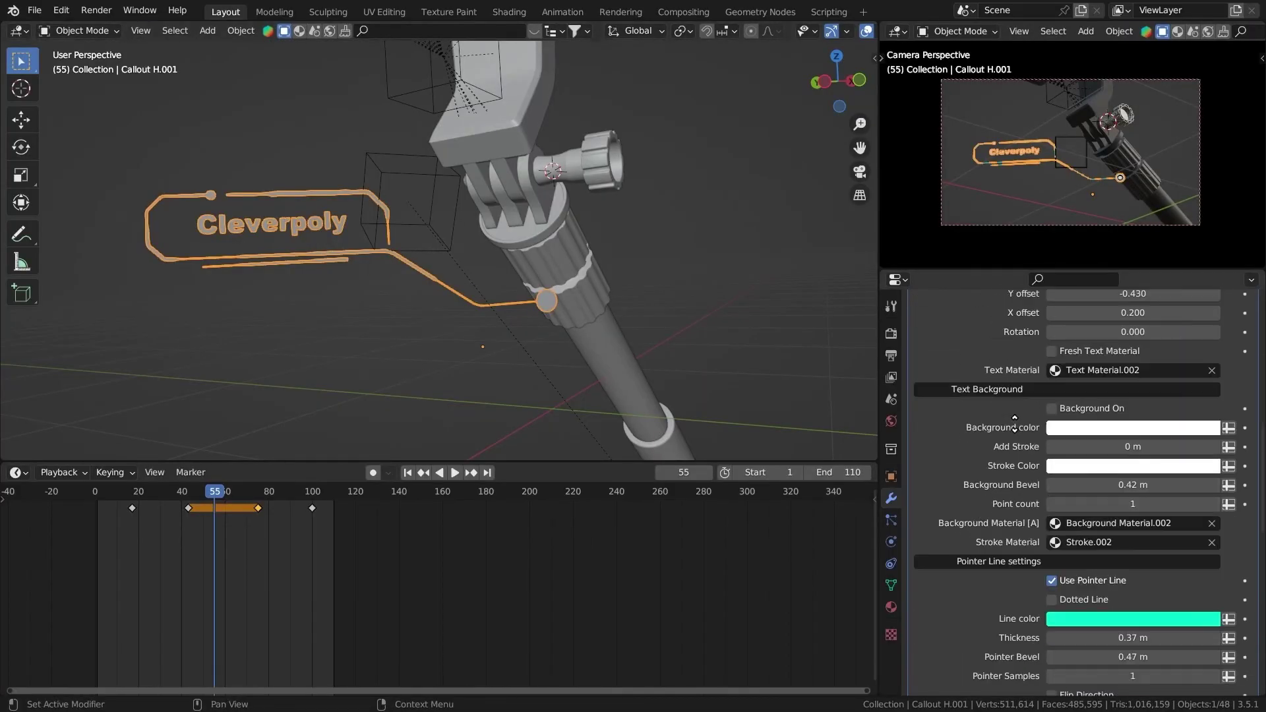
scroll(1015, 422, "down", 10)
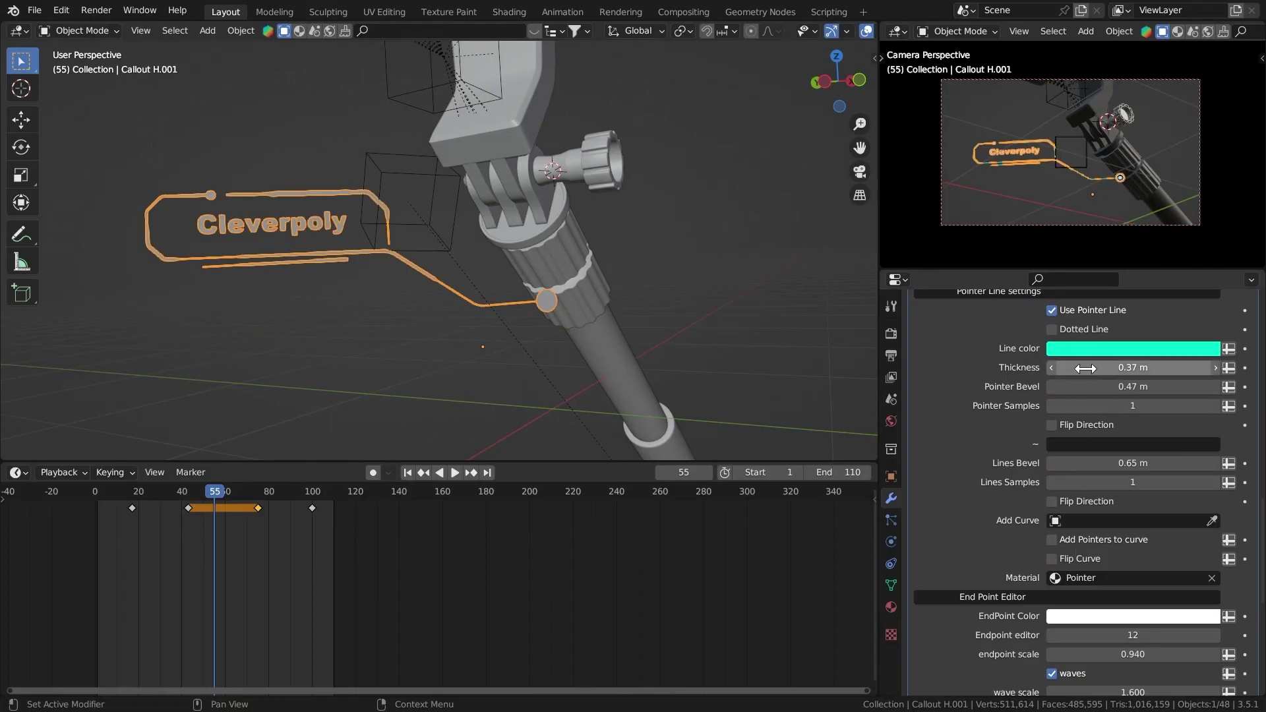
left_click_drag(1104, 368, 1094, 367)
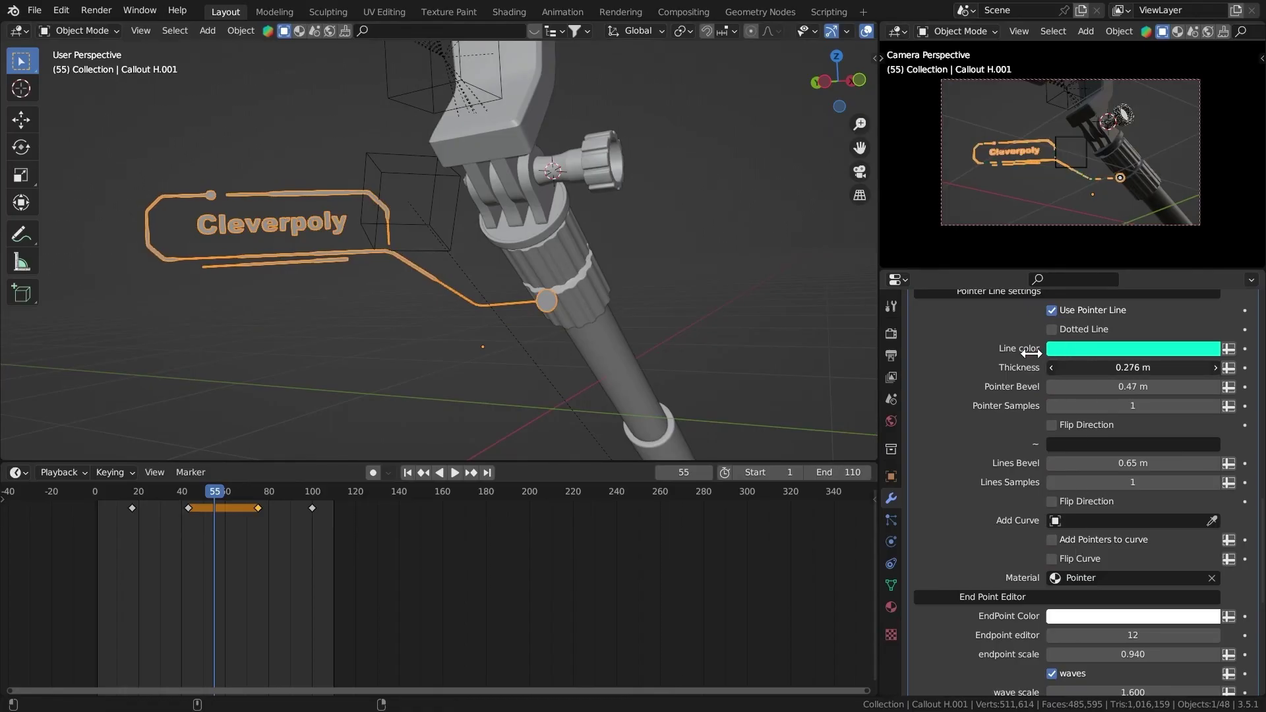
key("ctrl+alt+space")
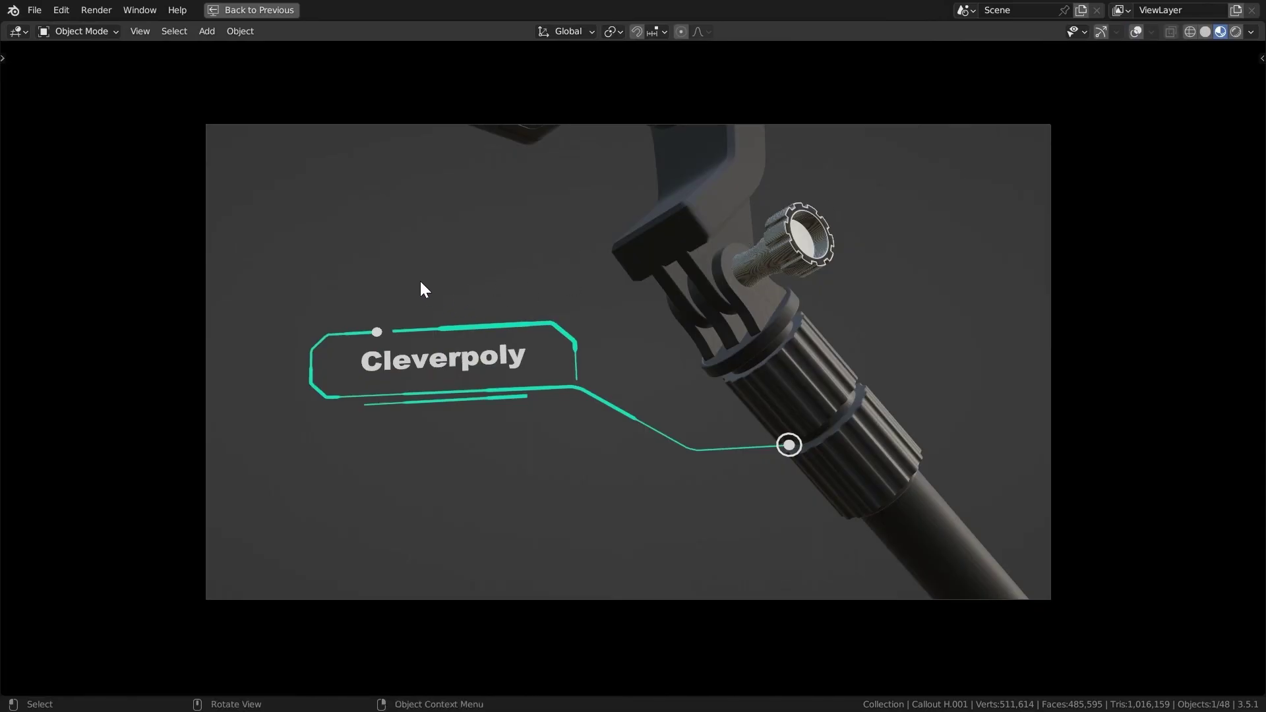
key("ctrl+space")
left_click(577, 292)
middle_click_drag(622, 315, 643, 307)
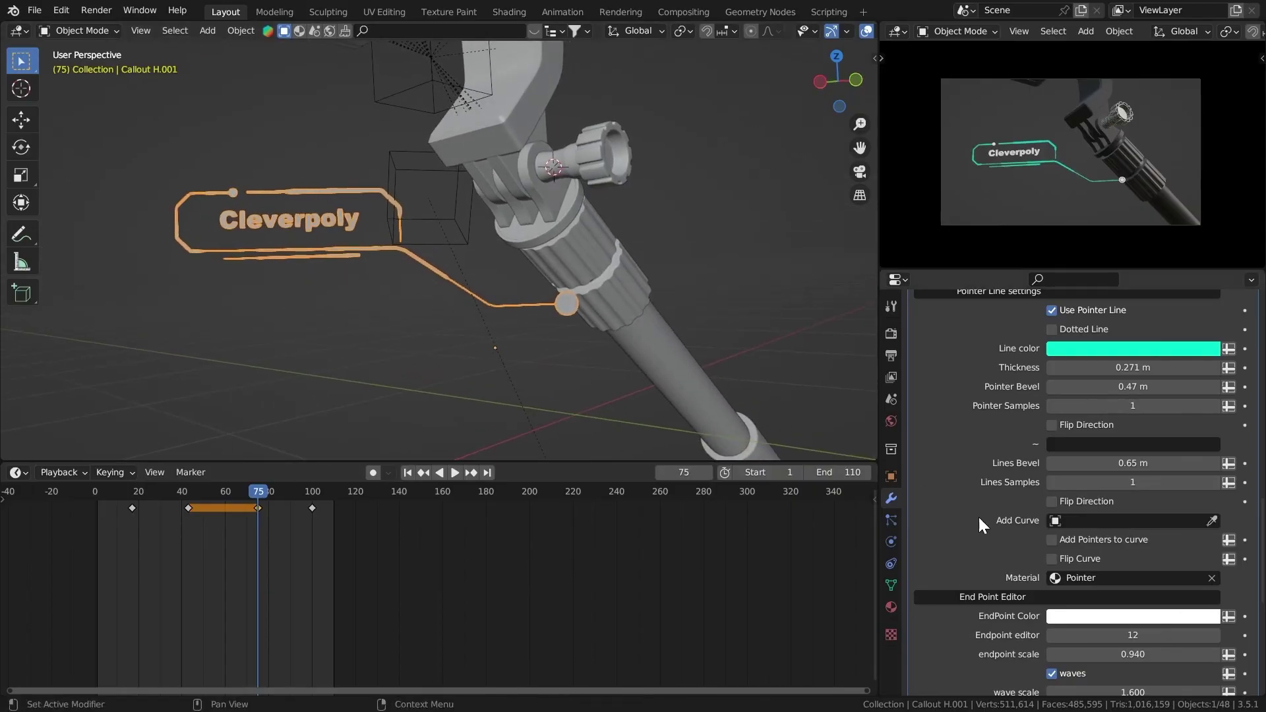
Make the grip Circle.003 the glow object with a full-brightness cyan glow colour.
scroll(980, 526, "down", 10)
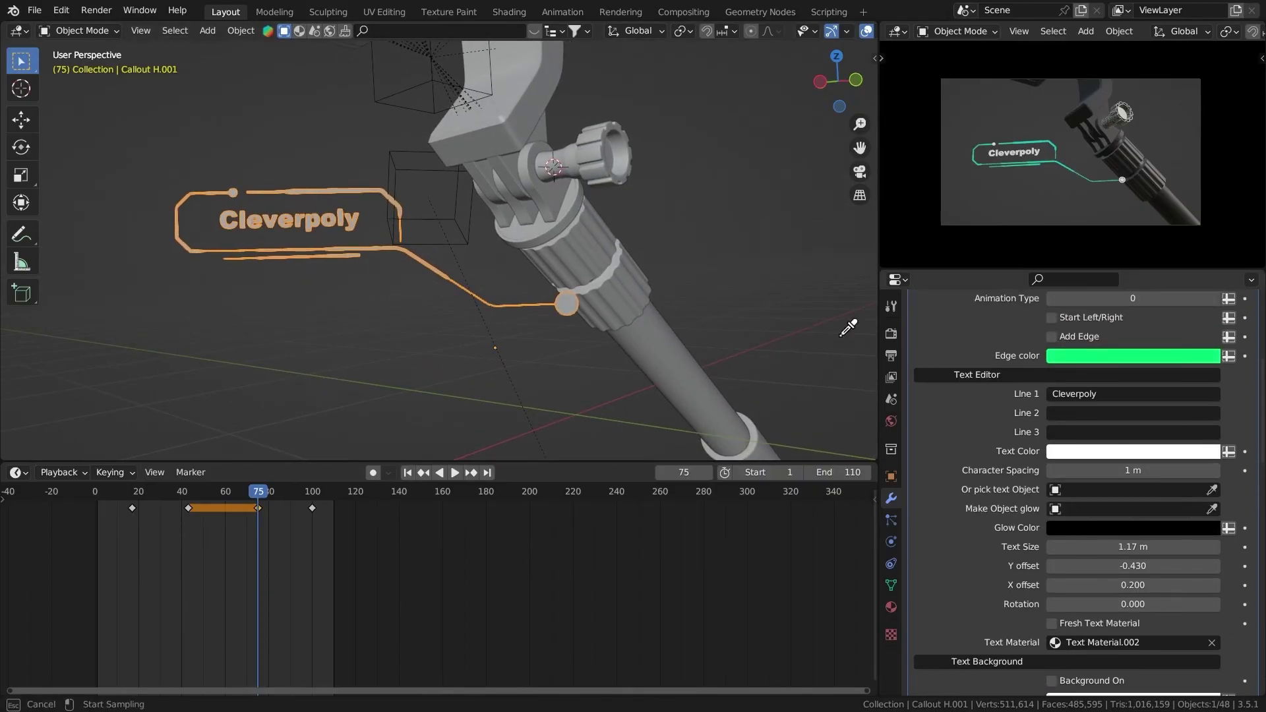
left_click(608, 224)
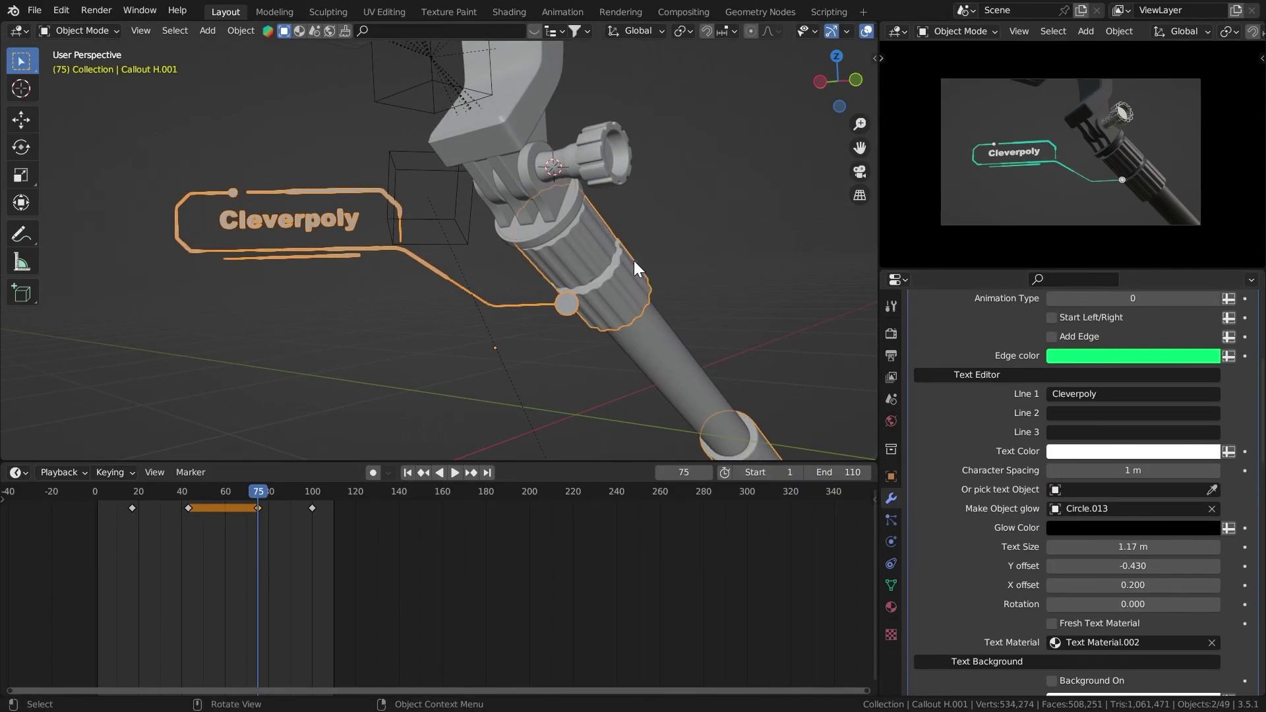
middle_click_drag(634, 259, 600, 228)
left_click(1106, 530)
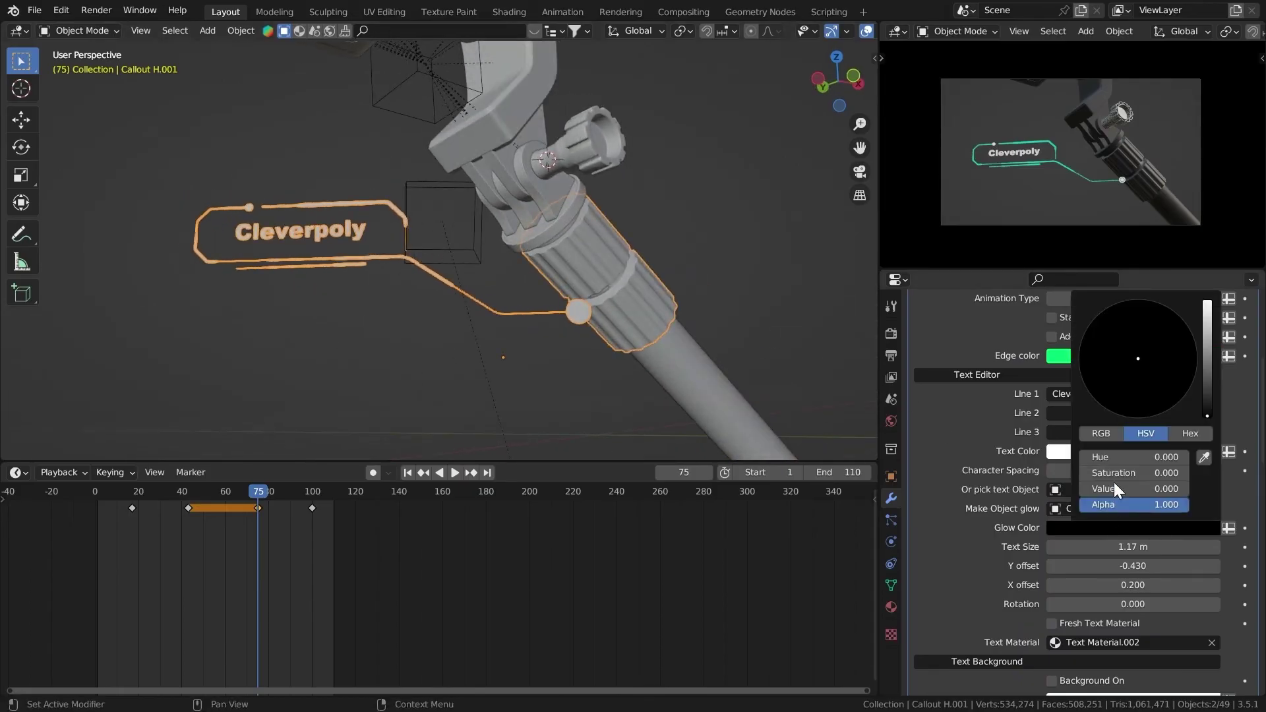
left_click(1211, 306)
left_click(1143, 349)
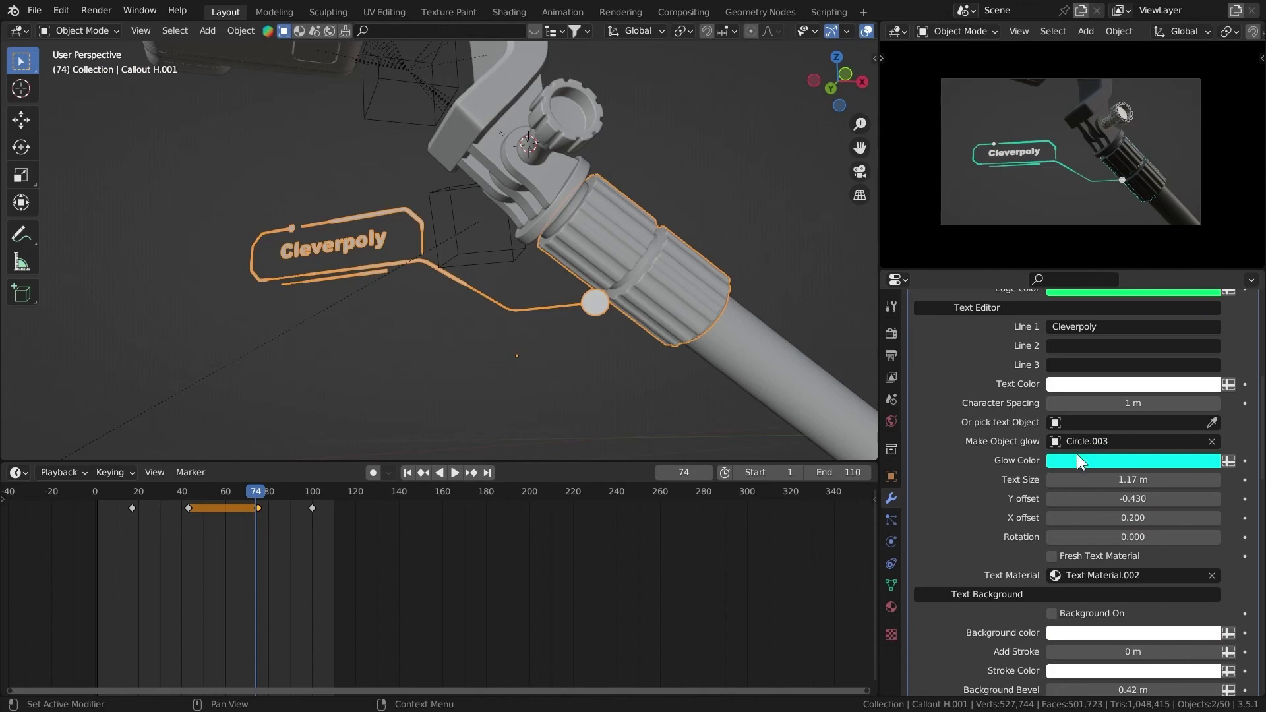
Frame the camera, inspect the callout and grip geometry, then view the rendered shot full screen.
key("Home")
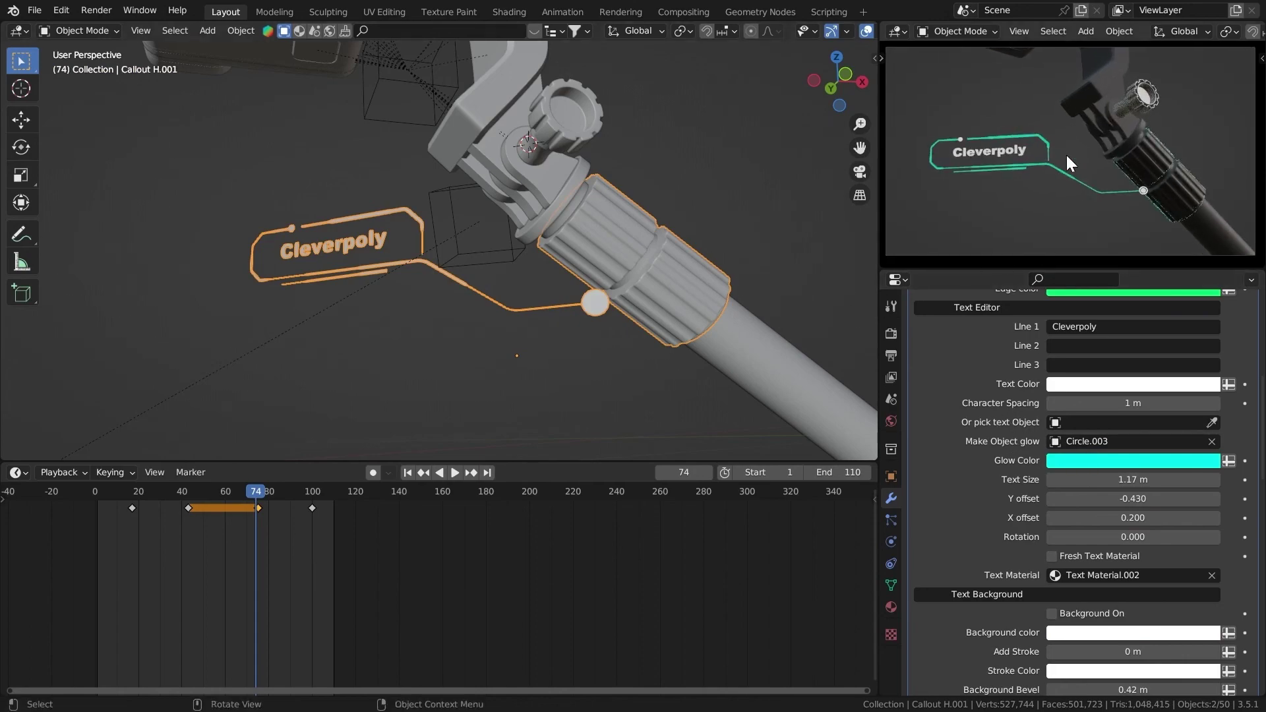
key("Tab")
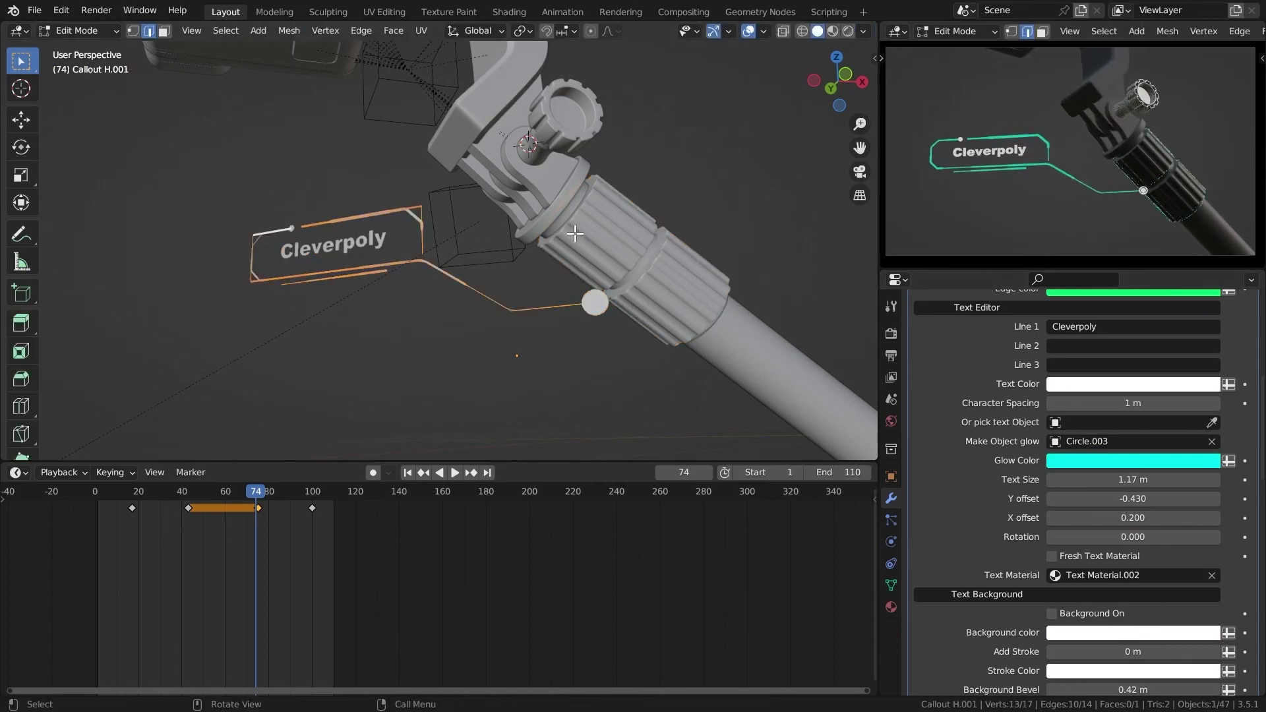
key("Tab")
left_click(653, 242)
key("Tab")
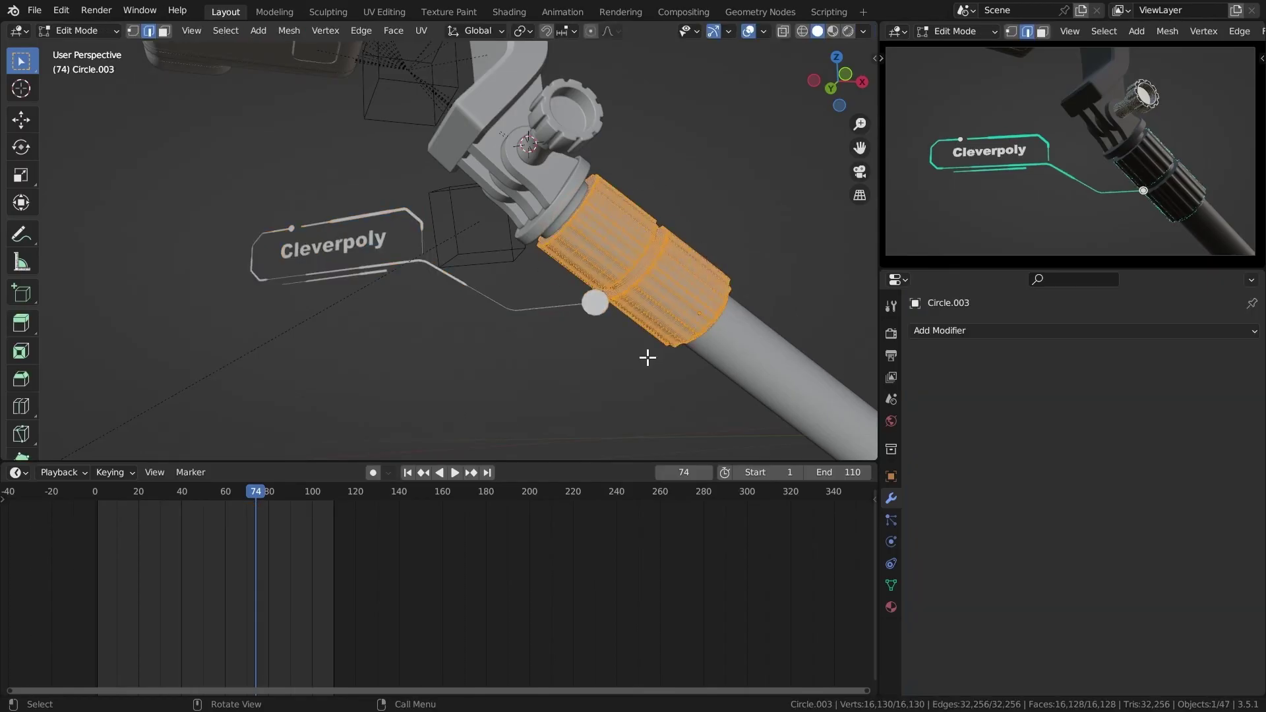
key("Tab")
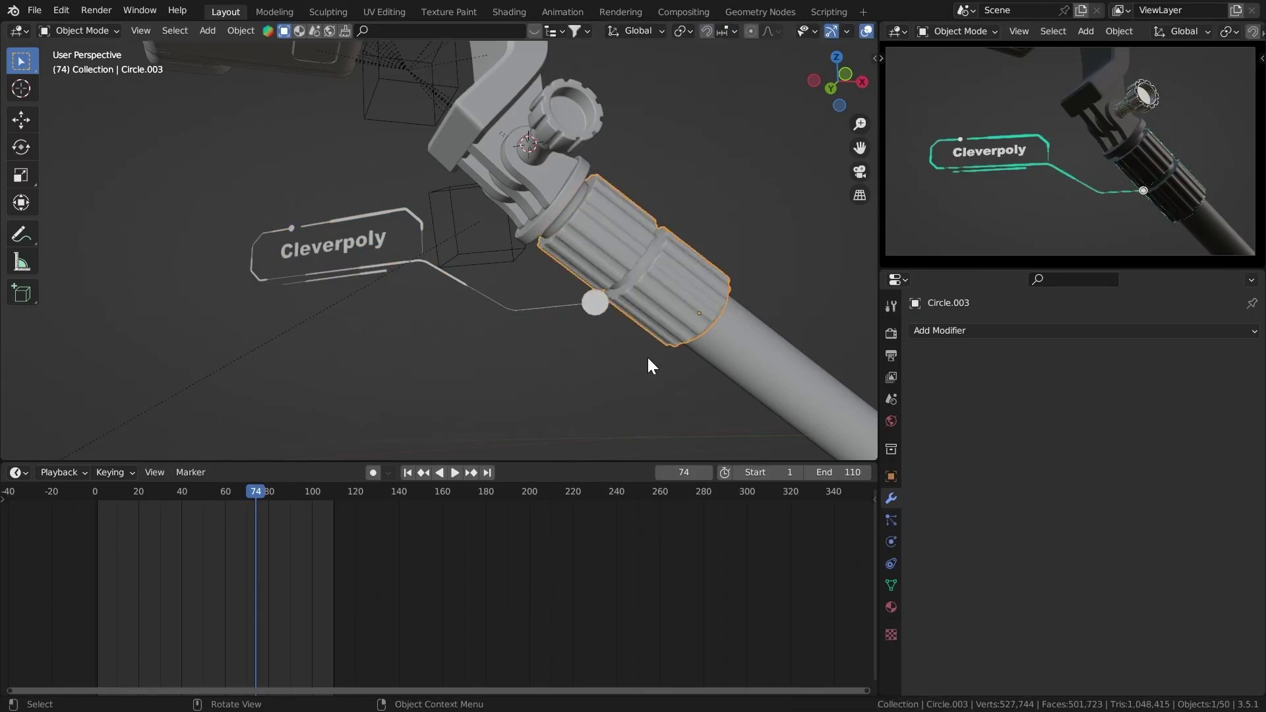
left_click(591, 300)
key("ctrl+alt+space")
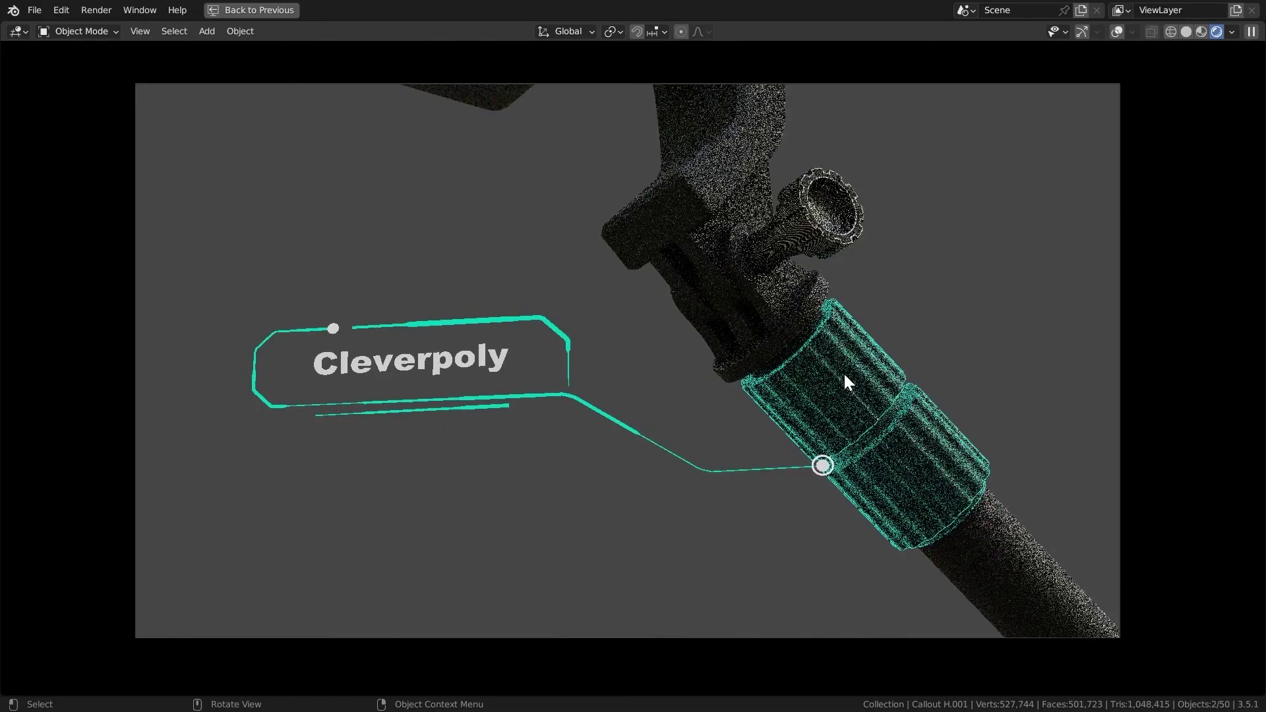